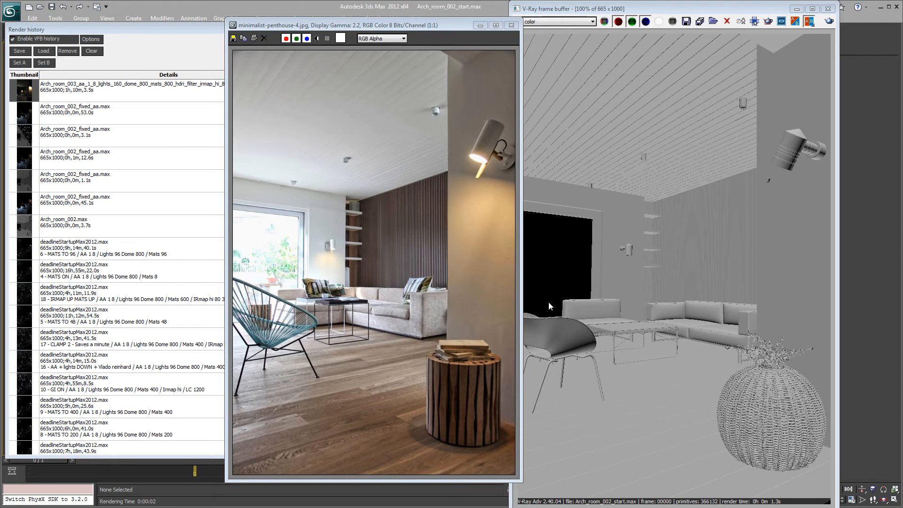
# Load the history render "21 - MATS UP HDR LOADER" into the frame buffer and place it beside the reference photo for comparison
pyautogui.click(159, 41)
pyautogui.moveTo(304, 148); pyautogui.dragTo(296, 298)
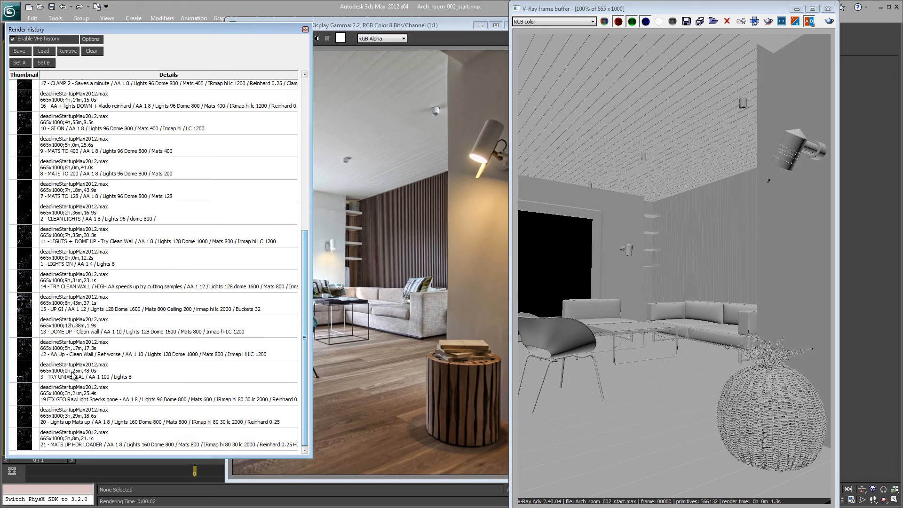
pyautogui.click(98, 442)
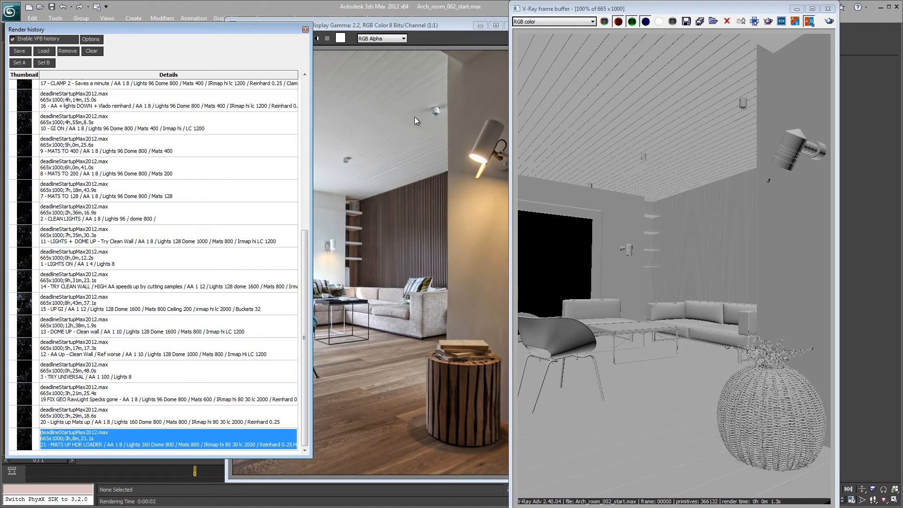
pyautogui.click(435, 25)
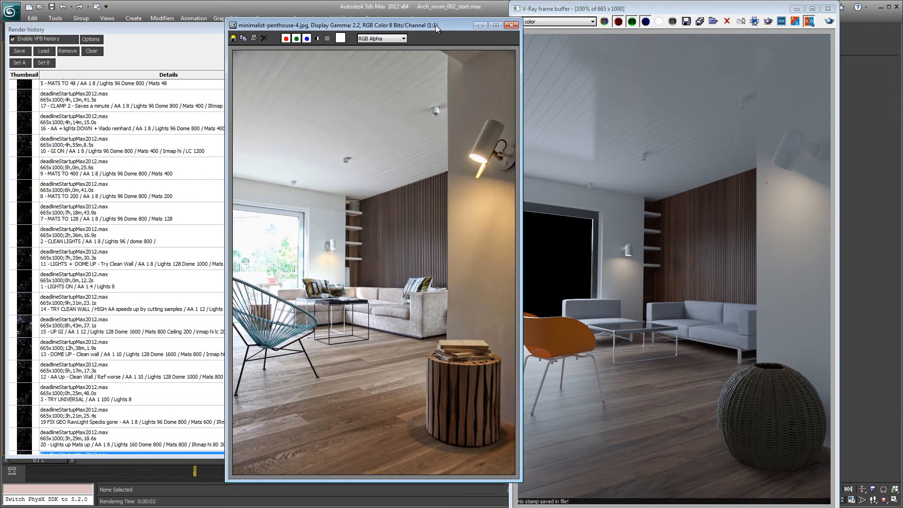
pyautogui.moveTo(606, 13); pyautogui.dragTo(622, 13)
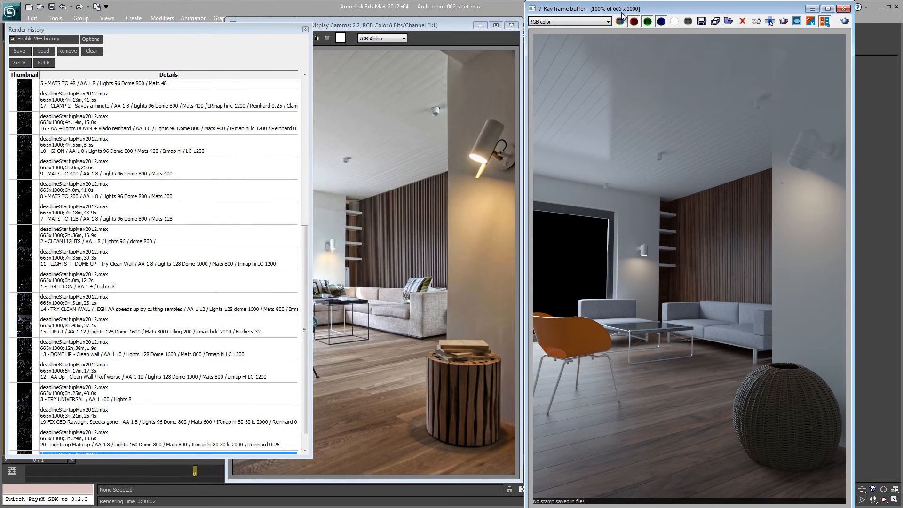
pyautogui.click(451, 27)
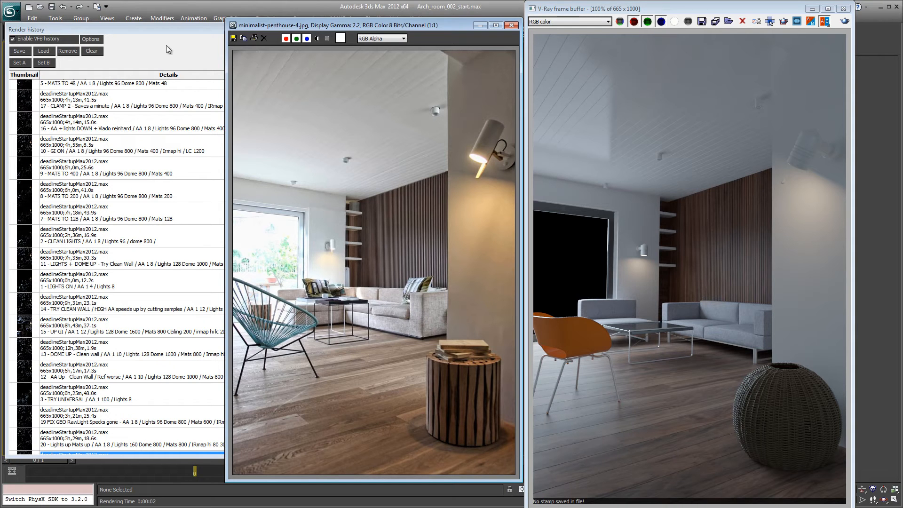
# Minimise the reference photo and close the V-Ray frame buffer to uncover the scene
pyautogui.hotkey('ctrl', 's')
pyautogui.click(165, 45)
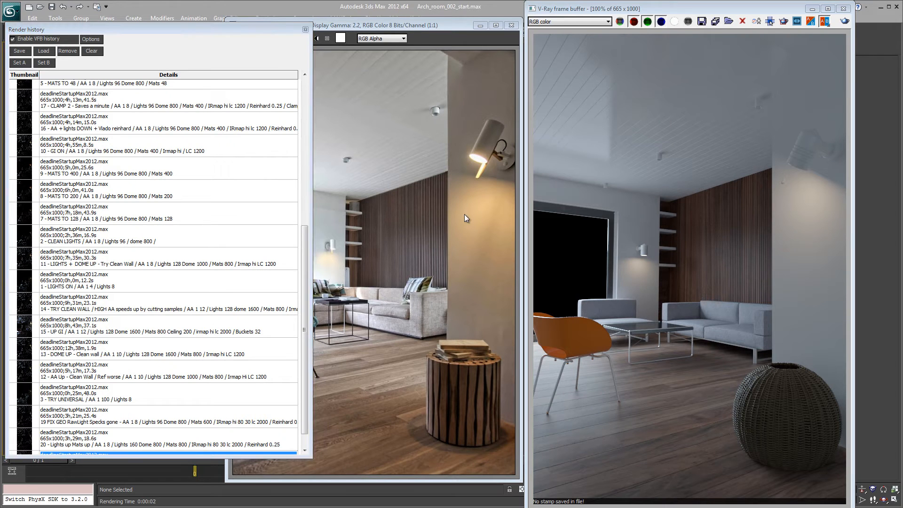
pyautogui.click(428, 27)
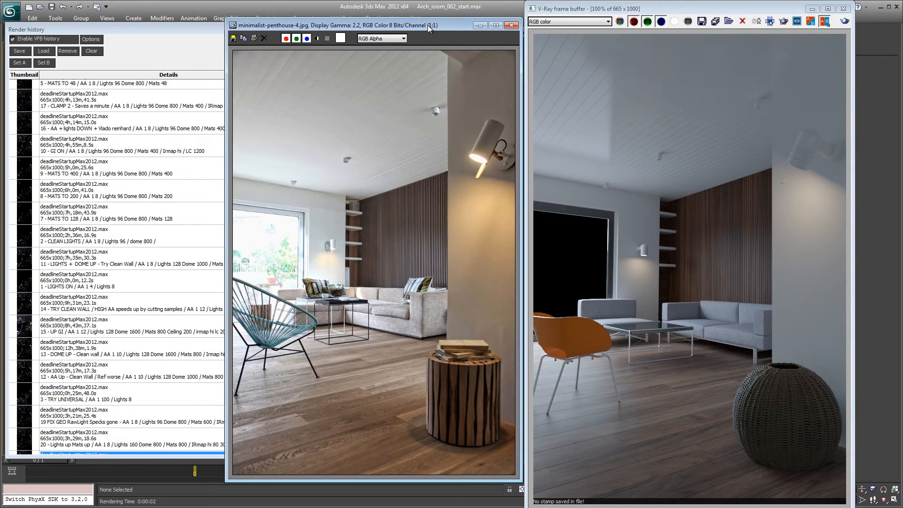
pyautogui.click(480, 26)
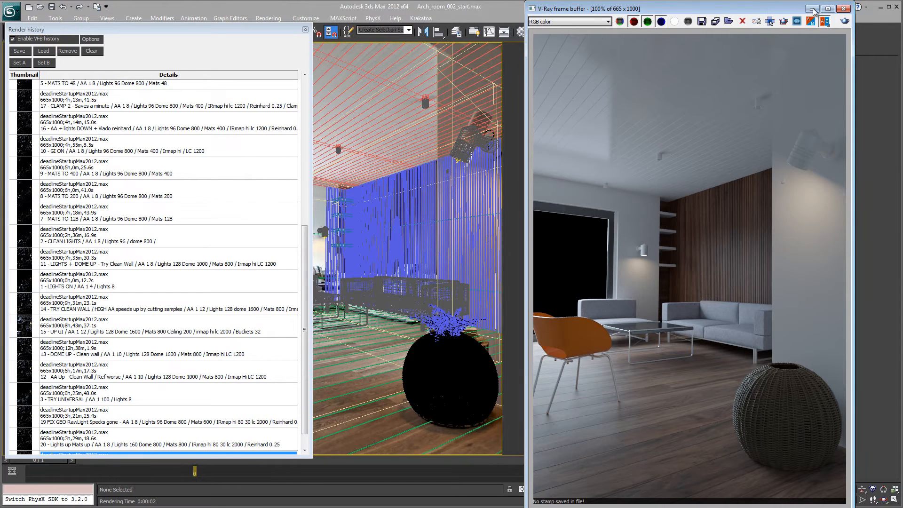
pyautogui.click(844, 8)
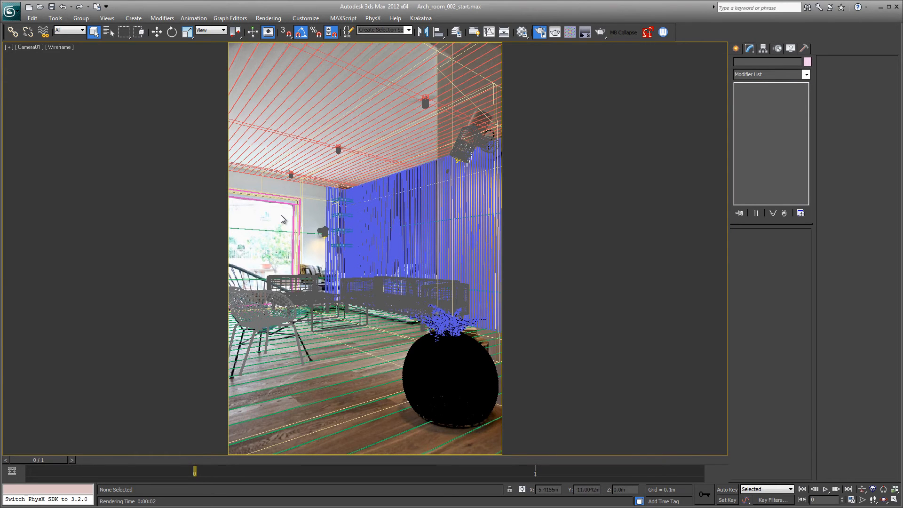
# Show the Top view maximised and select the Main_room object
pyautogui.hotkey('alt', 'w')
pyautogui.click(311, 224)
pyautogui.hotkey('alt', 'w')
pyautogui.moveTo(235, 251); pyautogui.dragTo(702, 204, button='middle')
pyautogui.scroll(4, 447, 250)
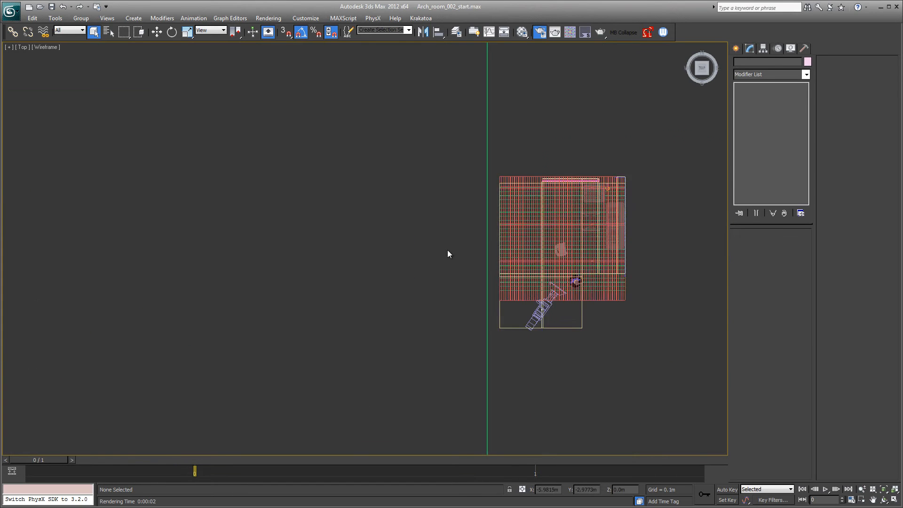
pyautogui.moveTo(546, 277); pyautogui.dragTo(359, 257, button='middle')
pyautogui.moveTo(516, 368); pyautogui.dragTo(459, 326)
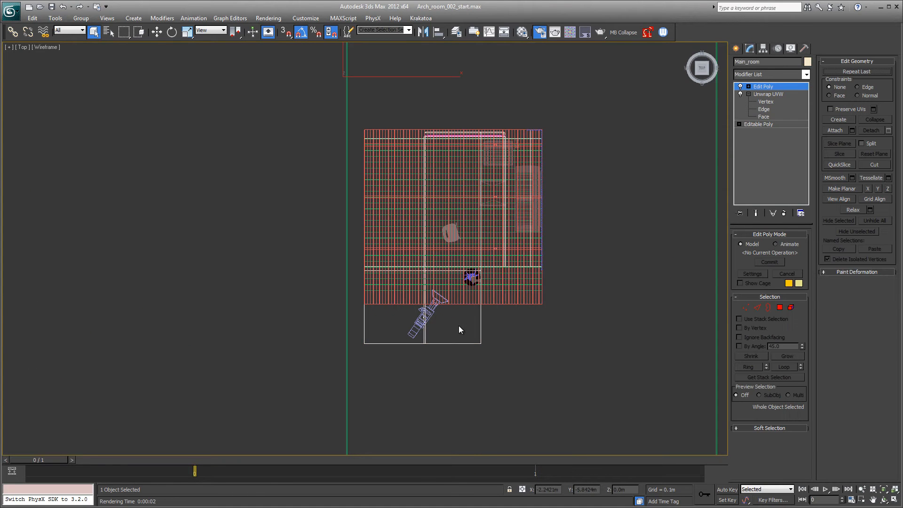
# Isolate the main room in a shaded orthographic view and examine its outer shell and window opening
pyautogui.hotkey('alt', 'q')
pyautogui.moveTo(423, 322)
pyautogui.keyDown('alt'); pyautogui.mouseDown(button='middle')
pyautogui.moveTo(490, 327)
pyautogui.moveTo(559, 348)
pyautogui.moveTo(532, 289)
pyautogui.moveTo(487, 304)
pyautogui.moveTo(497, 327)
pyautogui.mouseUp(button='middle'); pyautogui.keyUp('alt')
pyautogui.press('F3')
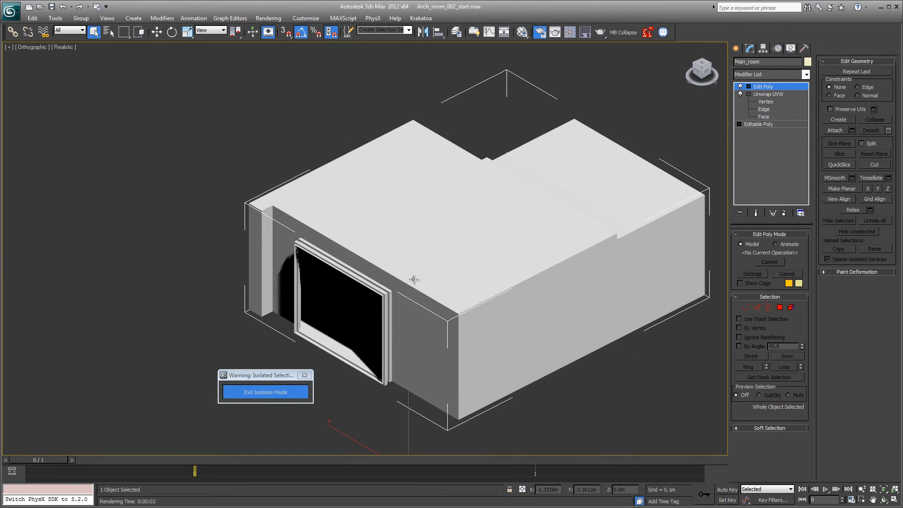
pyautogui.scroll(-4, 476, 287)
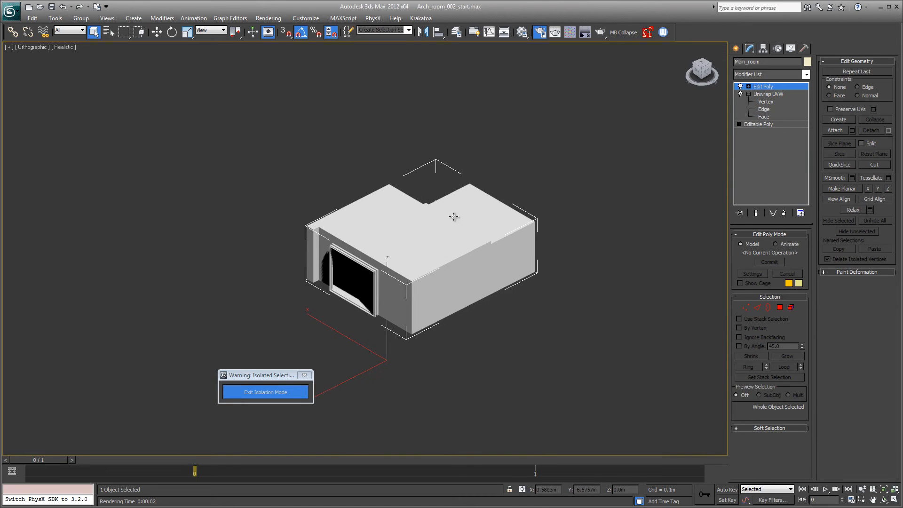
pyautogui.moveTo(439, 252); pyautogui.dragTo(417, 205, button='middle')
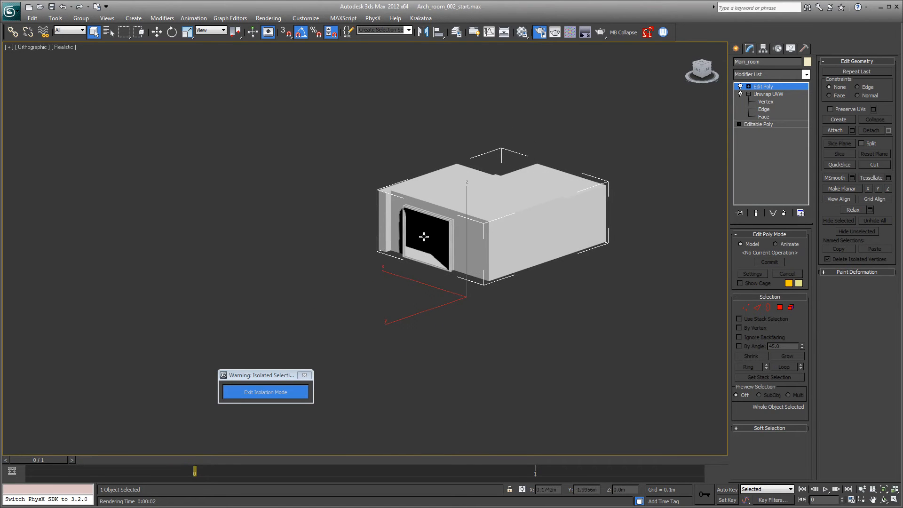
pyautogui.scroll(4, 462, 266)
pyautogui.moveTo(458, 252); pyautogui.dragTo(391, 271, button='middle')
# Exit isolation mode, then select the surrounding Walls object and frame it in the view
pyautogui.click(266, 392)
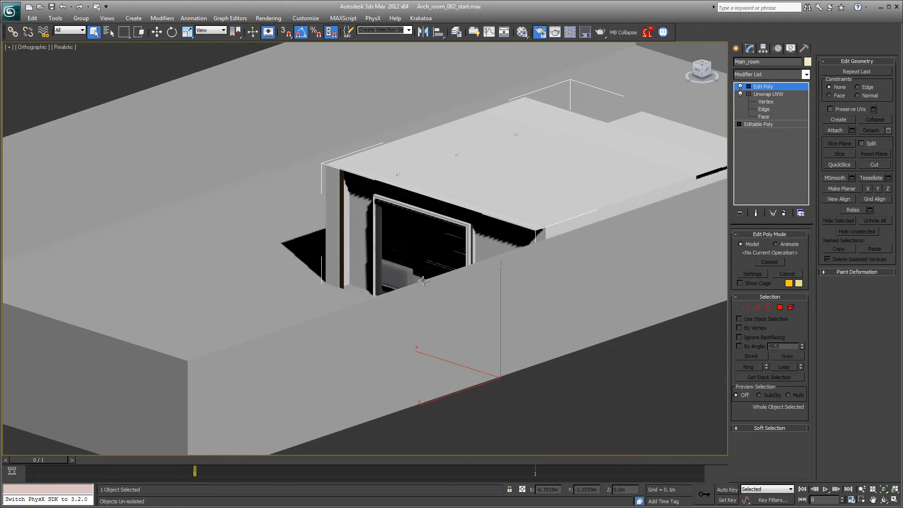
pyautogui.scroll(-2, 339, 294)
pyautogui.click(304, 264)
pyautogui.moveTo(395, 279)
pyautogui.keyDown('alt'); pyautogui.mouseDown(button='middle')
pyautogui.moveTo(369, 312)
pyautogui.moveTo(398, 281)
pyautogui.mouseUp(button='middle'); pyautogui.keyUp('alt')
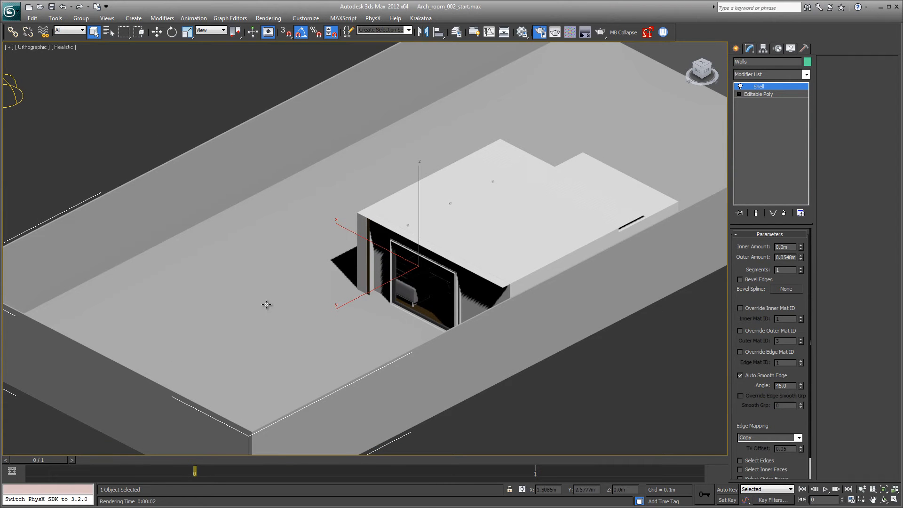
pyautogui.press('z')
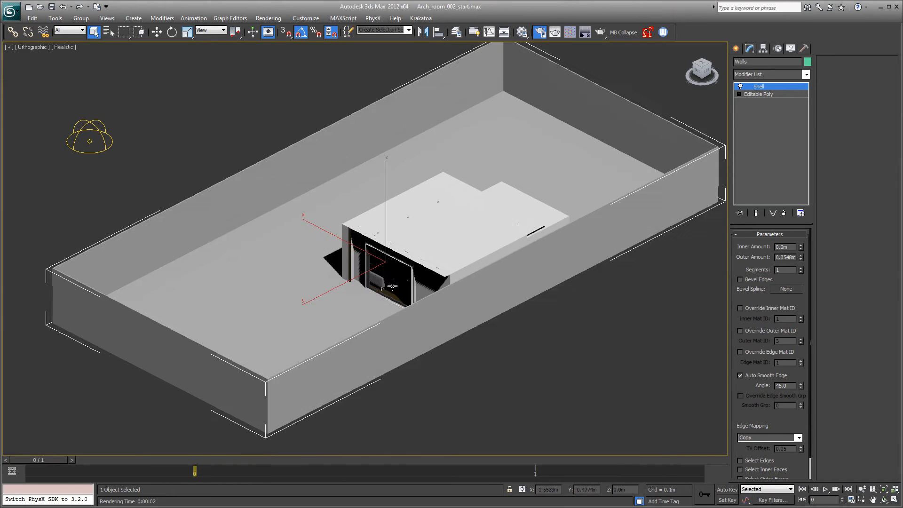
# Return the viewport to wireframe, select the VRayLight002_sky dome light, and review its intensity, options and sampling parameters
pyautogui.scroll(5, 416, 264)
pyautogui.press('F3')
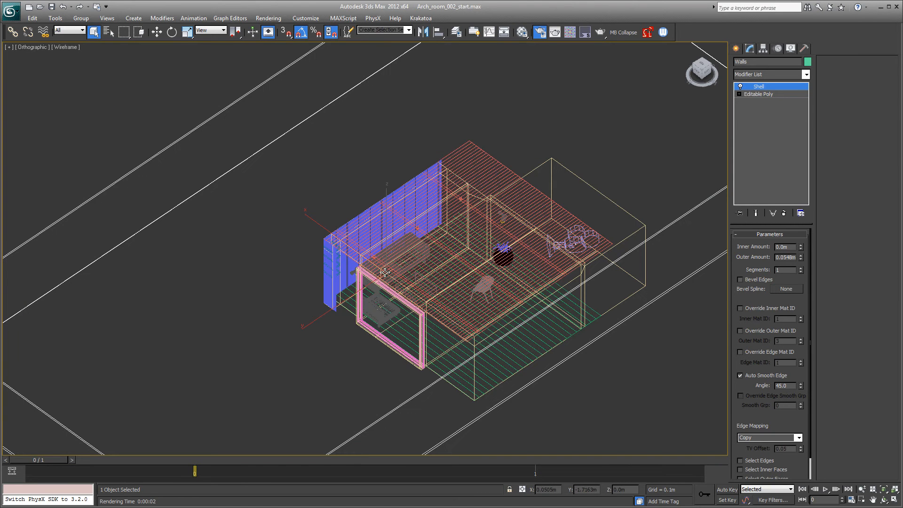
pyautogui.scroll(-2, 372, 260)
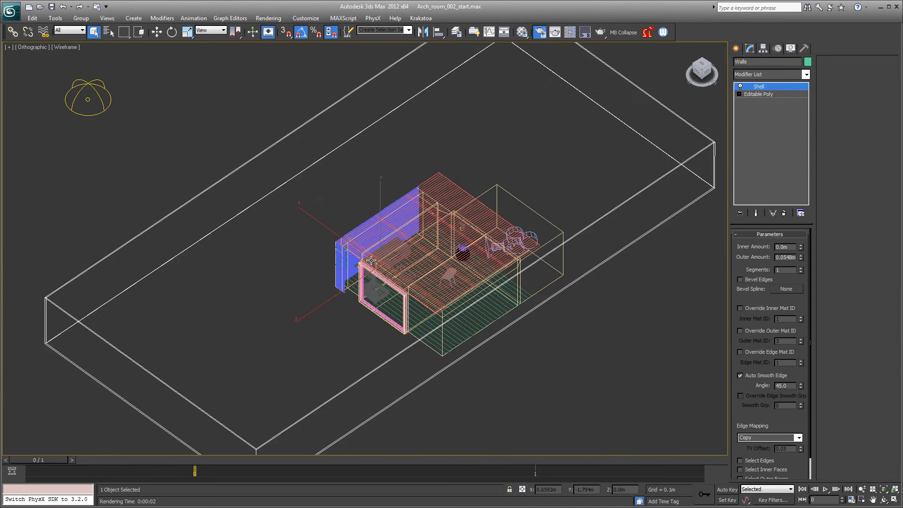
pyautogui.moveTo(372, 260); pyautogui.dragTo(462, 294, button='middle')
pyautogui.moveTo(285, 75); pyautogui.dragTo(121, 157)
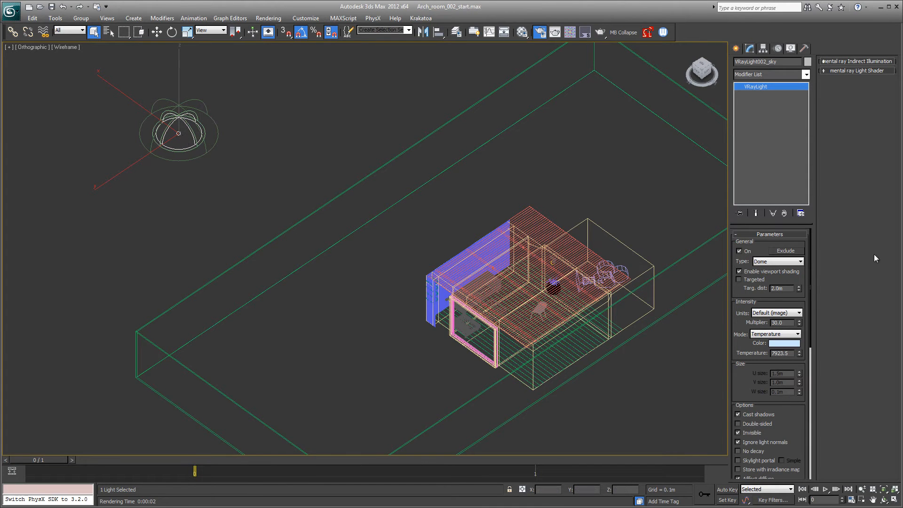
pyautogui.doubleClick(777, 322)
pyautogui.moveTo(753, 380); pyautogui.dragTo(755, 273)
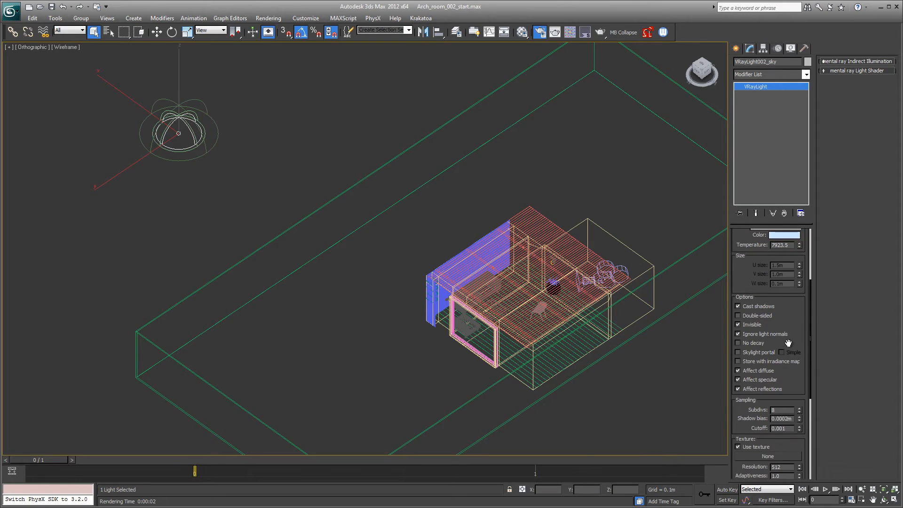
pyautogui.scroll(5, 788, 343)
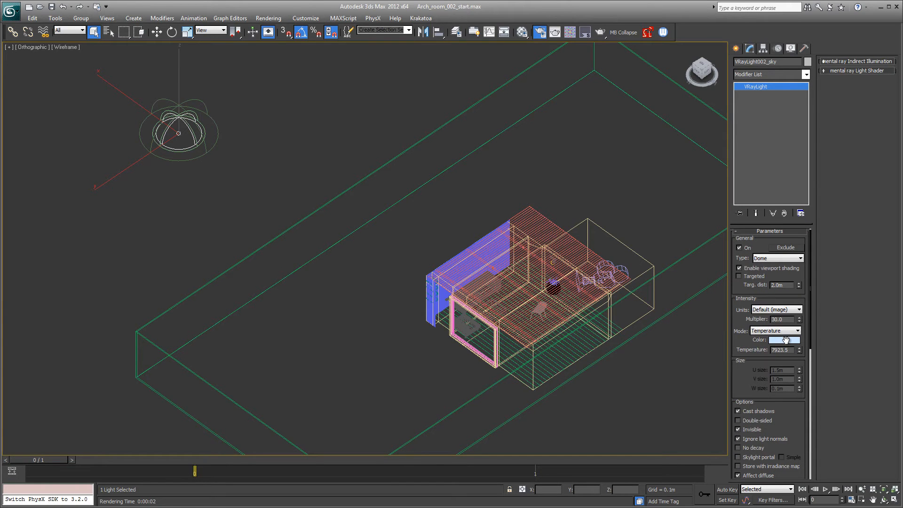
# Deselect the dome light and examine the room, enclosing walls and light from the left side and at an angle
pyautogui.click(589, 174)
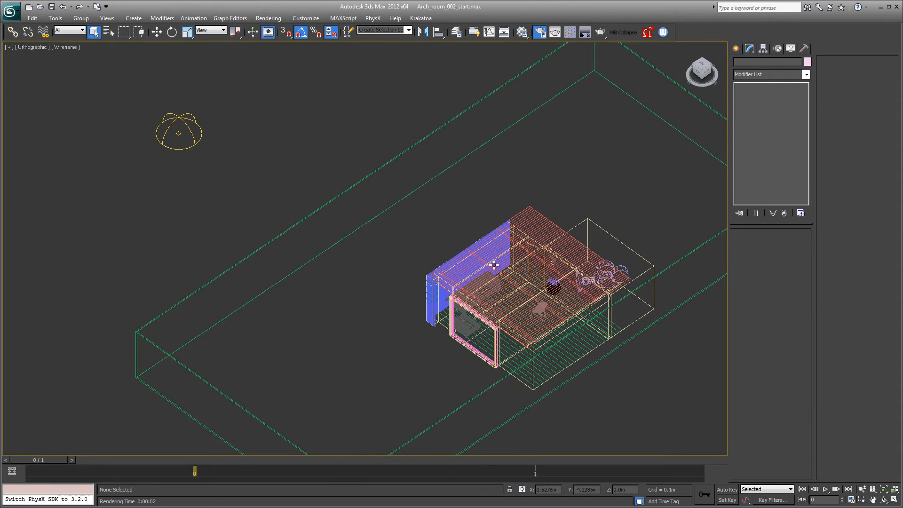
pyautogui.moveTo(494, 265); pyautogui.dragTo(480, 206, button='middle')
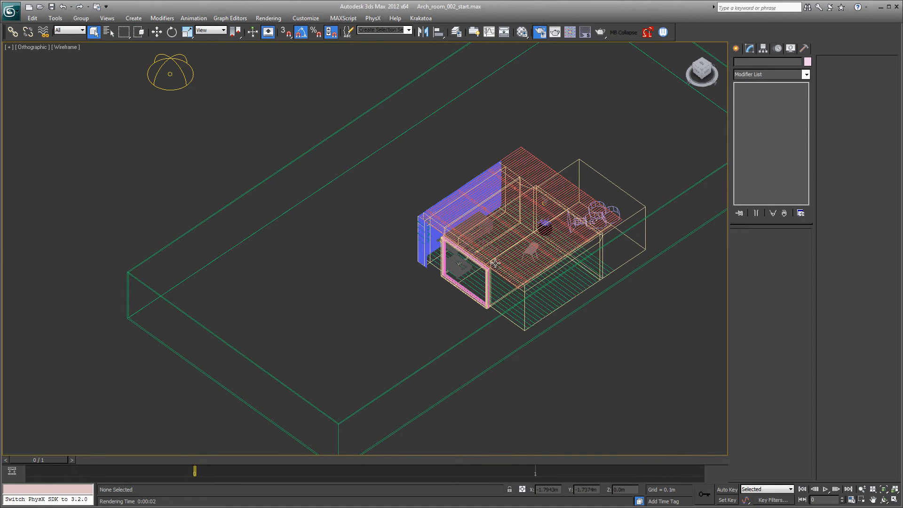
pyautogui.press('l')
pyautogui.scroll(-5, 416, 252)
pyautogui.moveTo(394, 249); pyautogui.dragTo(485, 280, button='middle')
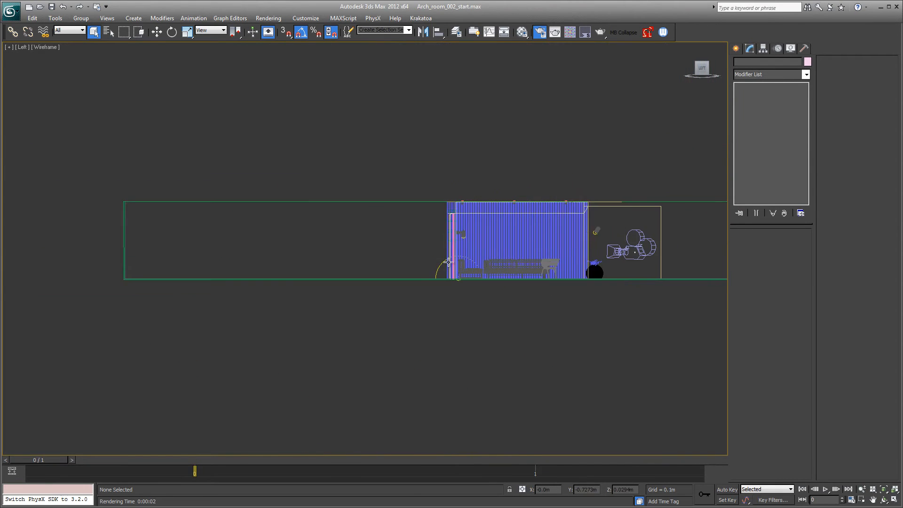
pyautogui.scroll(1, 473, 216)
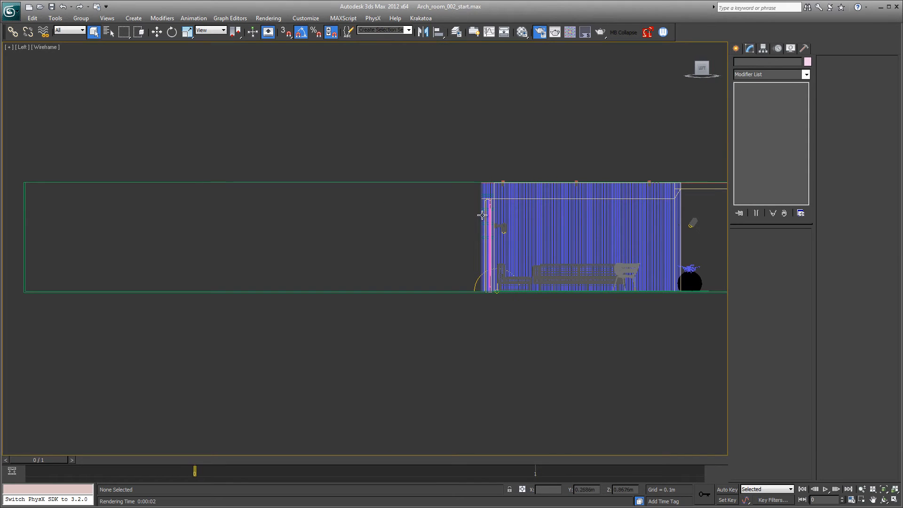
pyautogui.scroll(-3, 477, 225)
pyautogui.moveTo(451, 251); pyautogui.dragTo(398, 240, button='middle')
pyautogui.scroll(2, 418, 256)
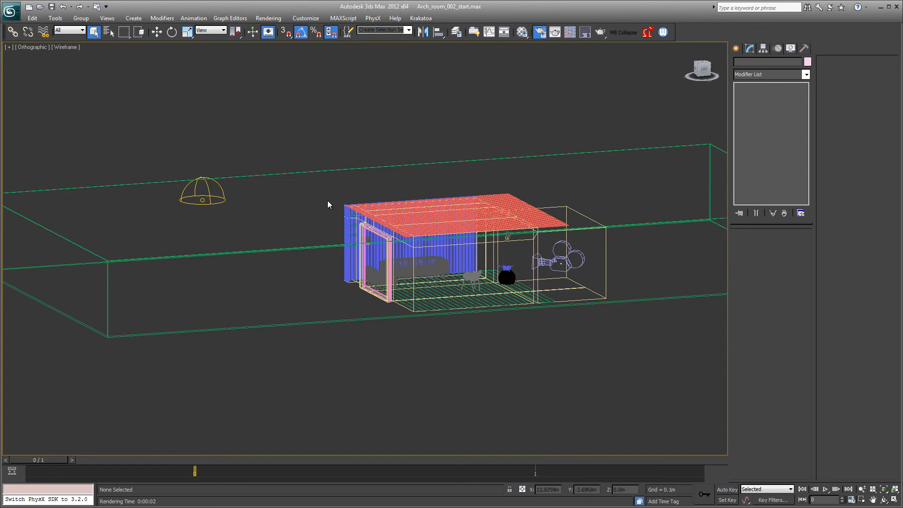
# Return to the maximised Camera01 view with nothing selected
pyautogui.hotkey('alt', 'w')
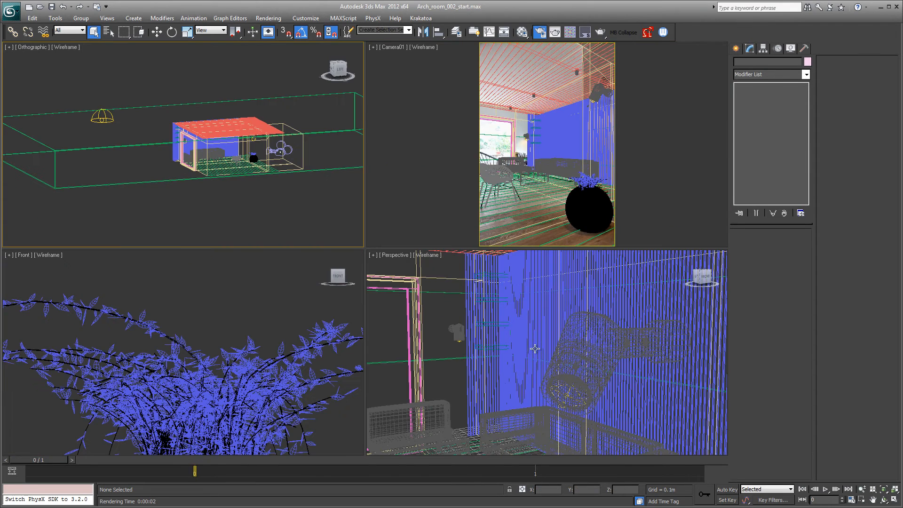
pyautogui.click(430, 109)
pyautogui.hotkey('alt', 'w')
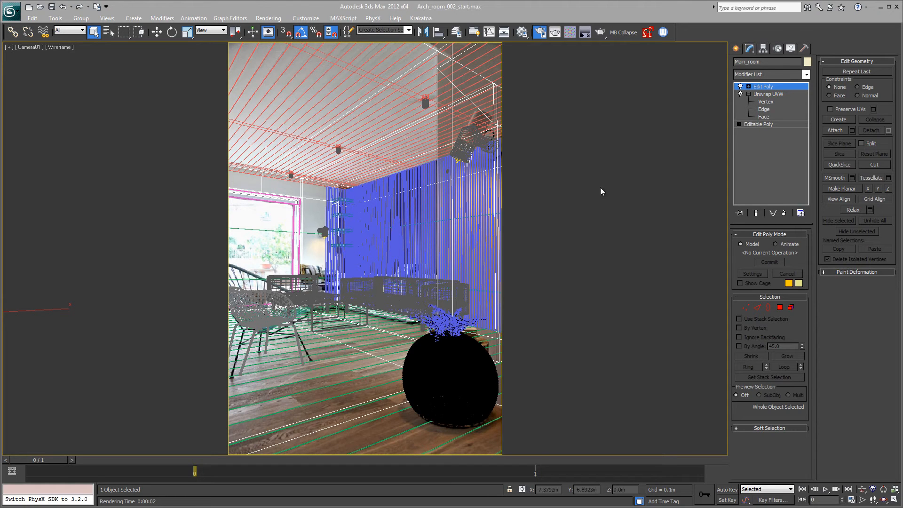
pyautogui.click(272, 227)
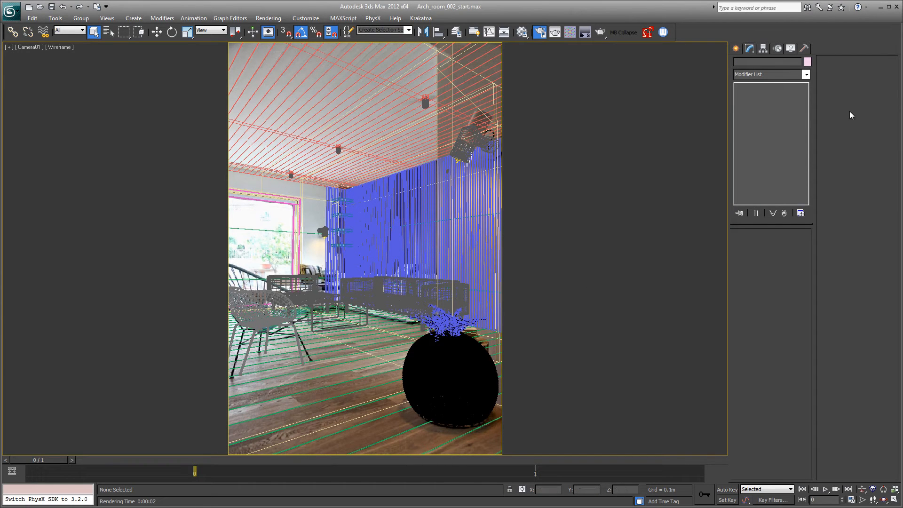
# Open the V-Ray render setup and review the global switches, override material and adaptive DMC image sampler settings
pyautogui.press('F10')
pyautogui.moveTo(889, 63); pyautogui.dragTo(636, 50)
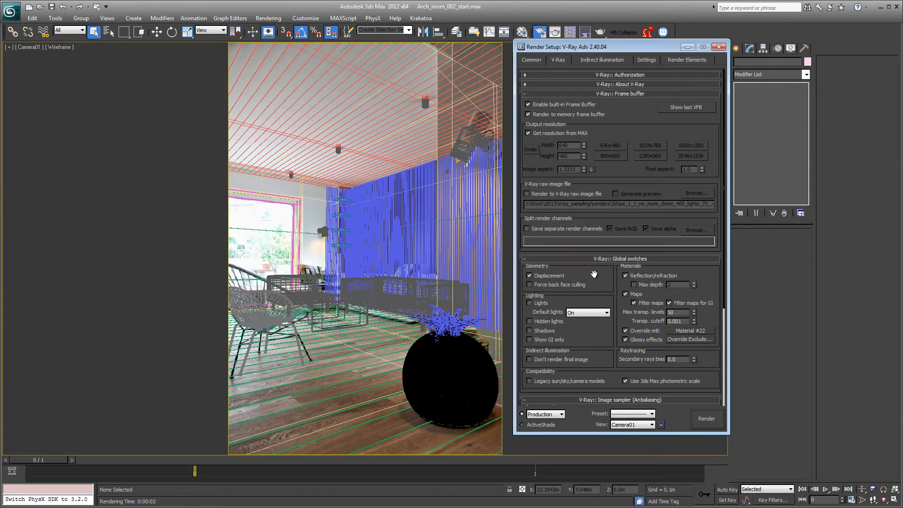
pyautogui.moveTo(611, 296); pyautogui.dragTo(619, 230)
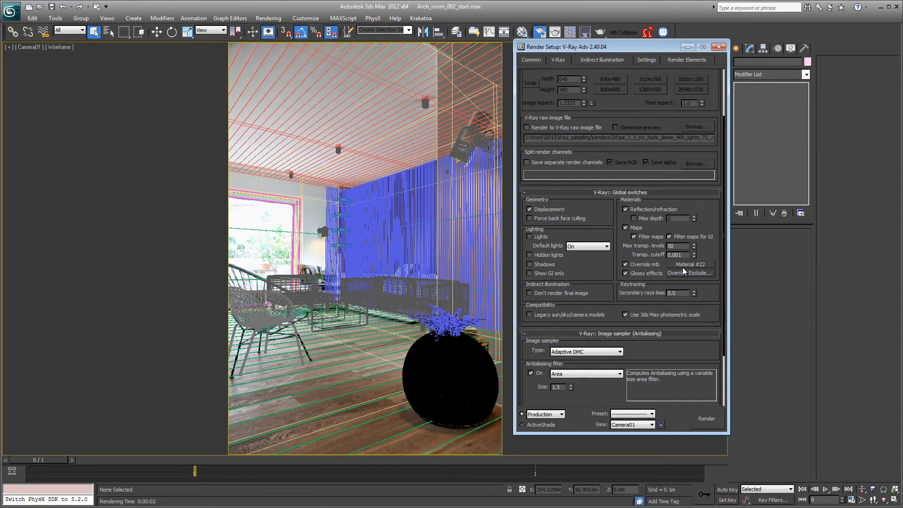
pyautogui.moveTo(612, 305); pyautogui.dragTo(613, 216)
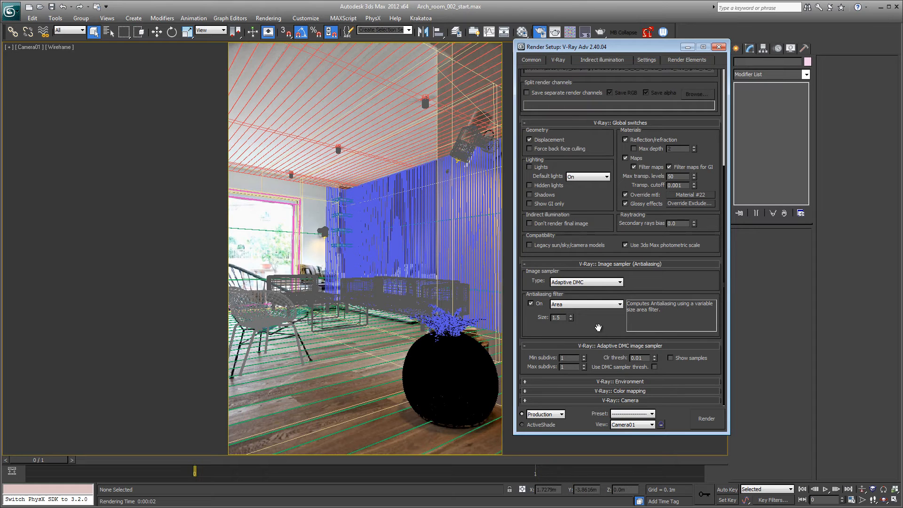
# Render the Camera01 view and reposition the frame buffer window over the viewport
pyautogui.click(707, 421)
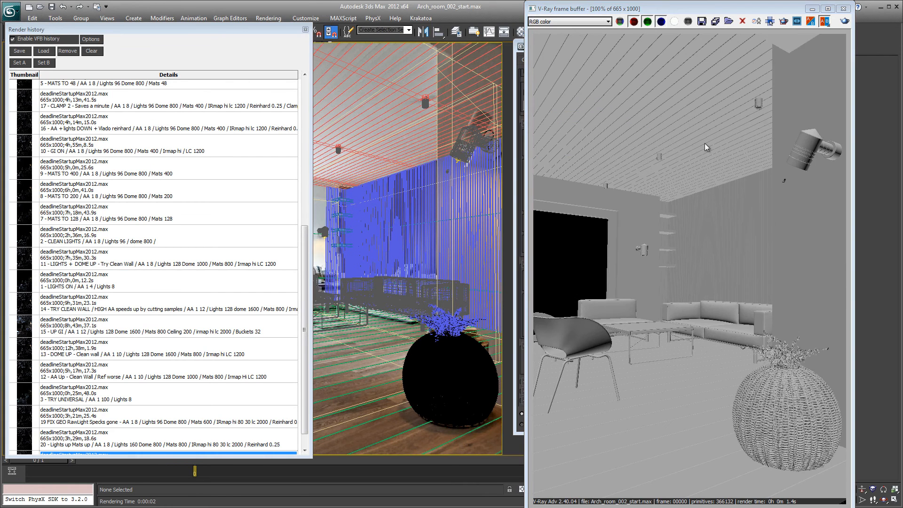
pyautogui.click(635, 8)
pyautogui.moveTo(708, 8); pyautogui.dragTo(611, 8)
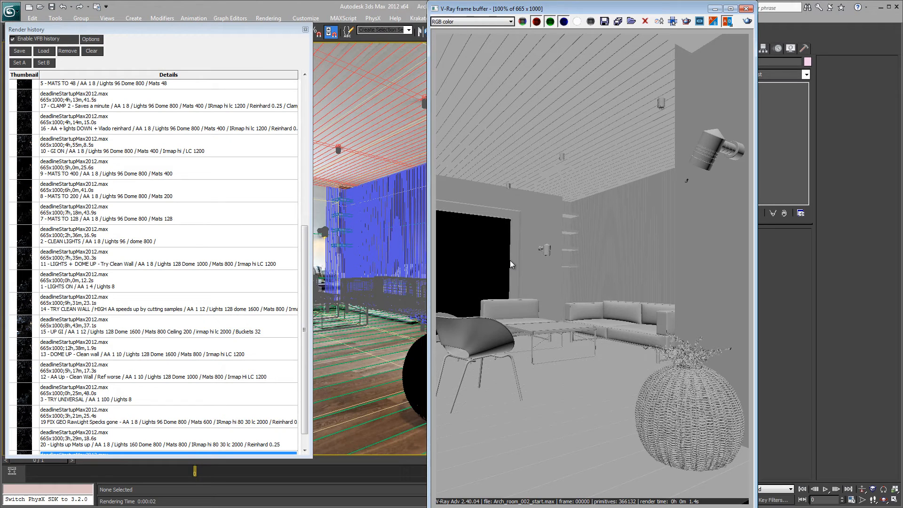
# Examine the list of render elements available in the frame buffer, including the raw lighting and light select channels
pyautogui.hotkey('ctrl', 's')
pyautogui.click(497, 23)
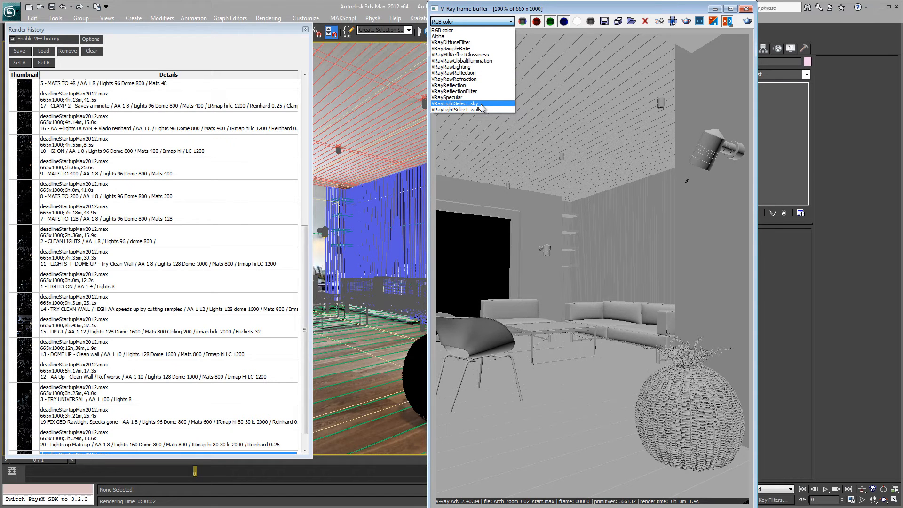
pyautogui.click(580, 85)
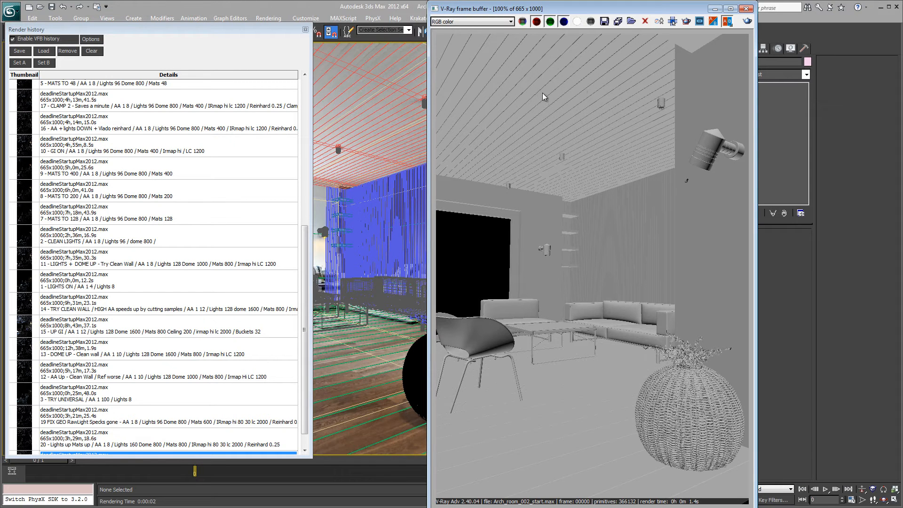
pyautogui.click(496, 21)
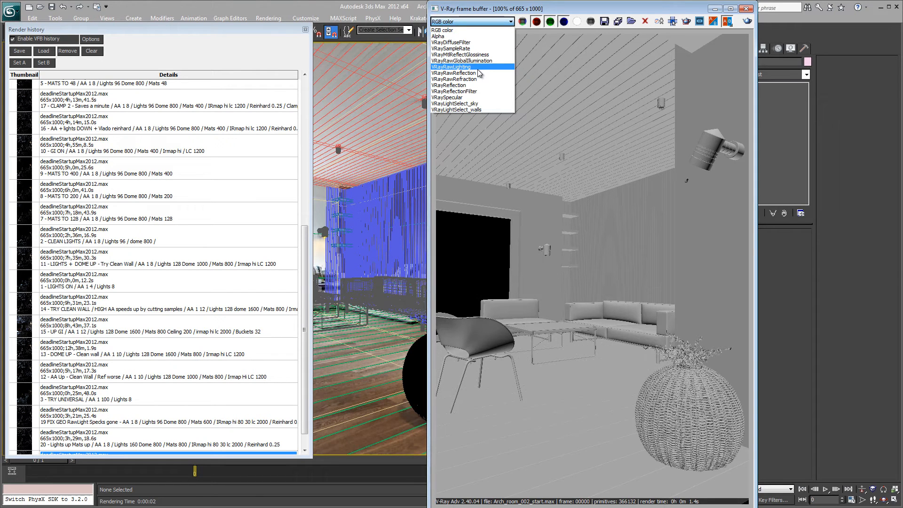
pyautogui.click(564, 53)
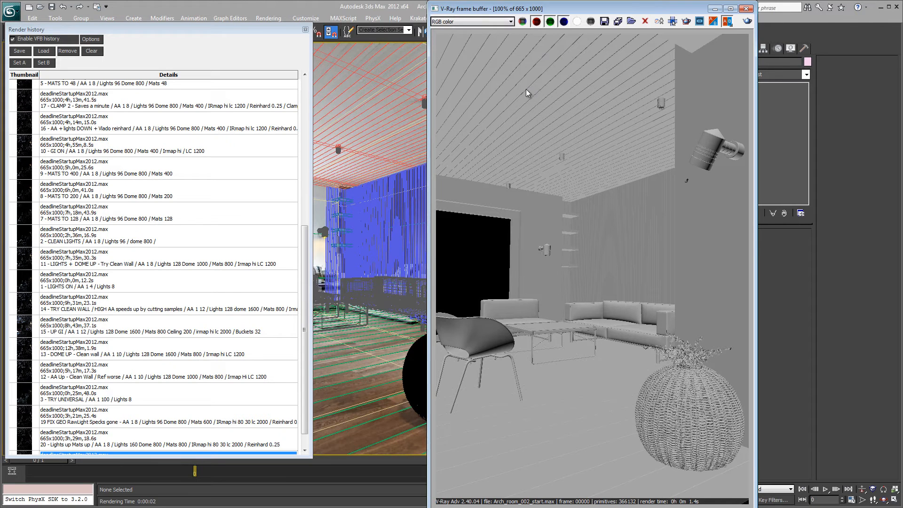
# Inspect the VRaySampleRate element of the first test render and return the frame buffer to RGB color
pyautogui.click(490, 22)
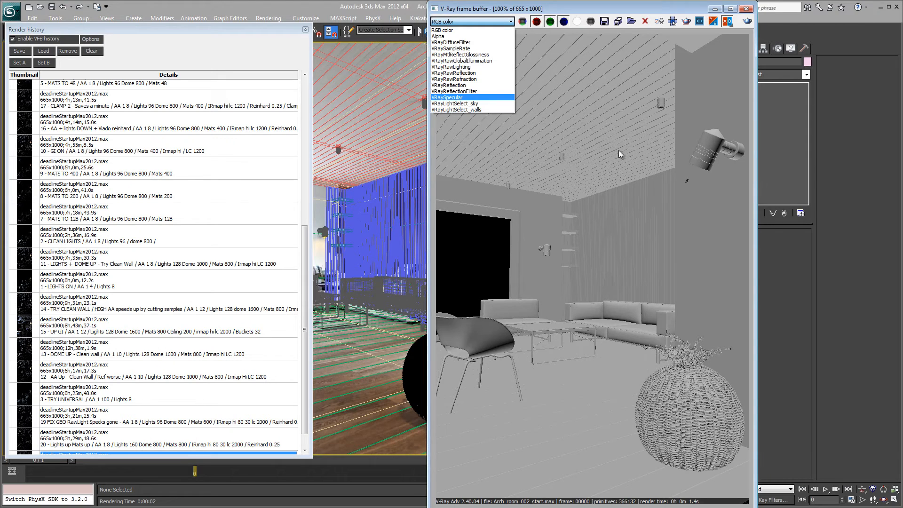
pyautogui.click(451, 49)
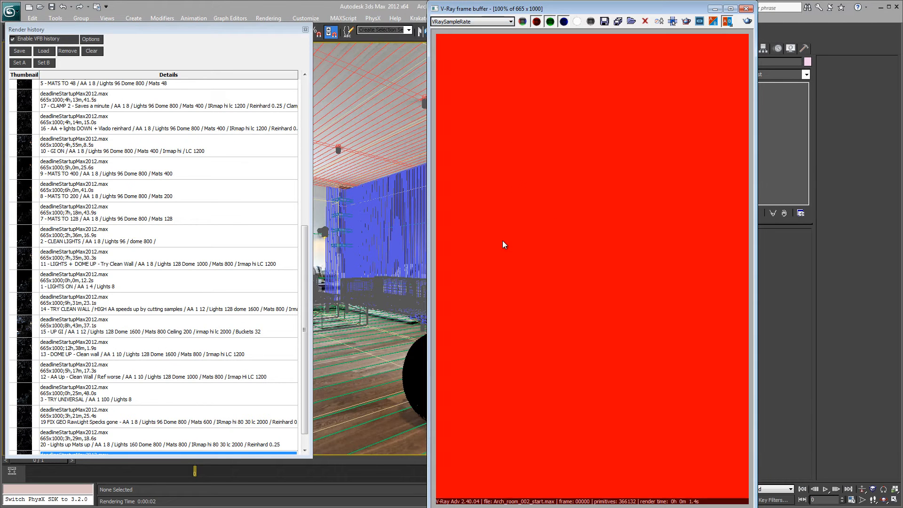
pyautogui.click(476, 23)
pyautogui.click(472, 30)
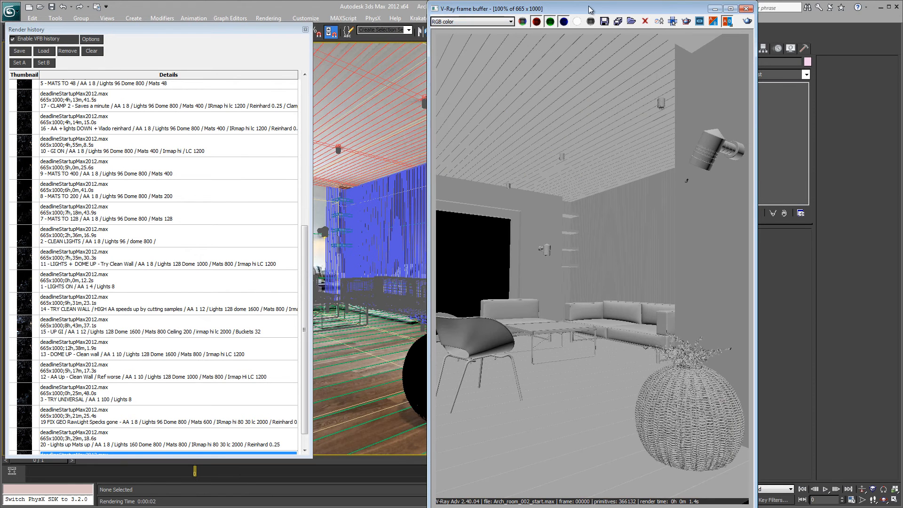
# Arrange the render setup and frame buffer windows side by side and close the render history
pyautogui.moveTo(591, 9); pyautogui.dragTo(752, 25)
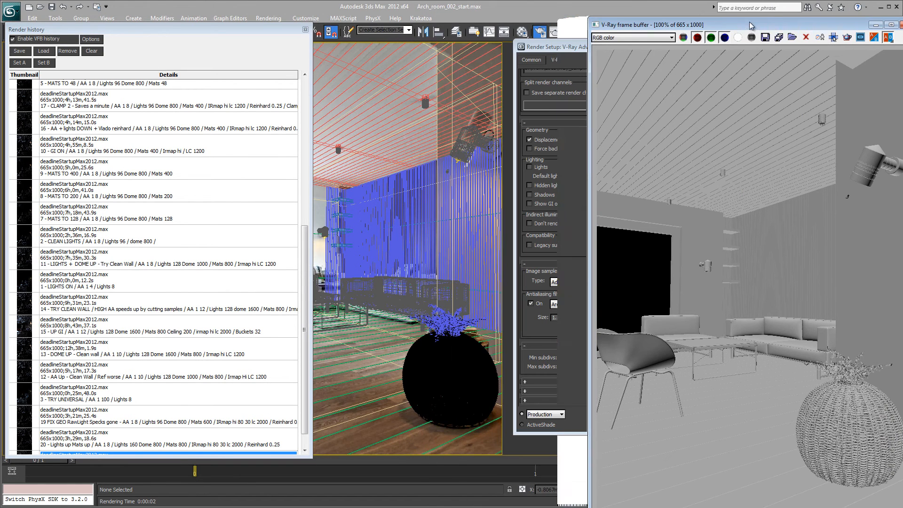
pyautogui.click(560, 48)
pyautogui.moveTo(559, 48); pyautogui.dragTo(196, 54)
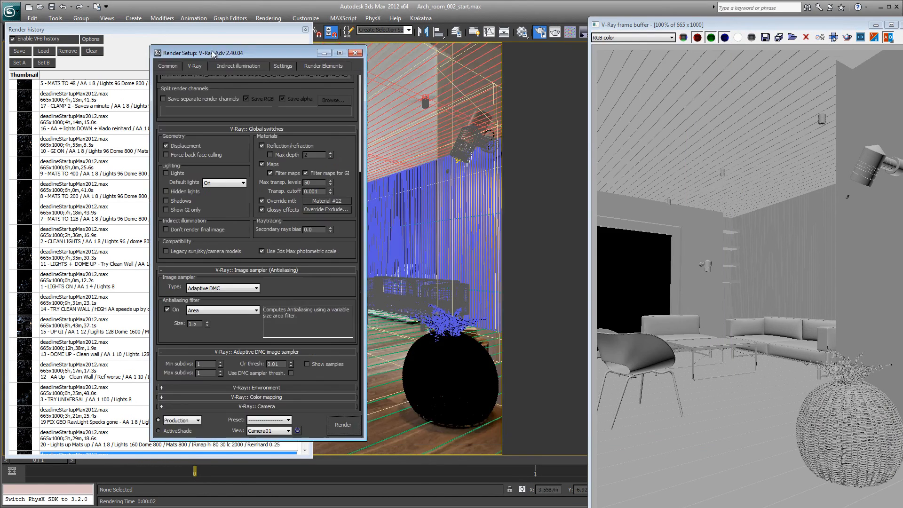
pyautogui.moveTo(672, 29); pyautogui.dragTo(532, 16)
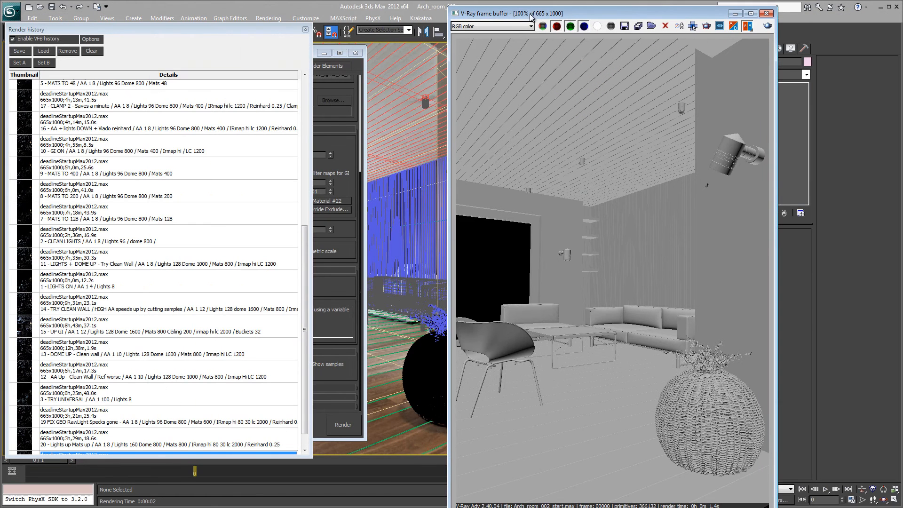
pyautogui.moveTo(283, 28); pyautogui.dragTo(311, 211)
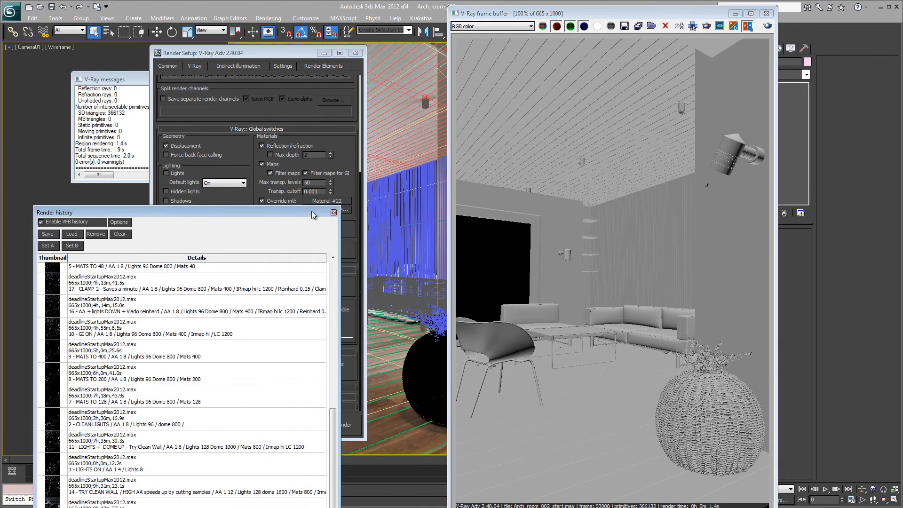
pyautogui.click(333, 212)
# Raise the adaptive DMC max subdivs to 4 and render the Camera01 view
pyautogui.click(220, 371)
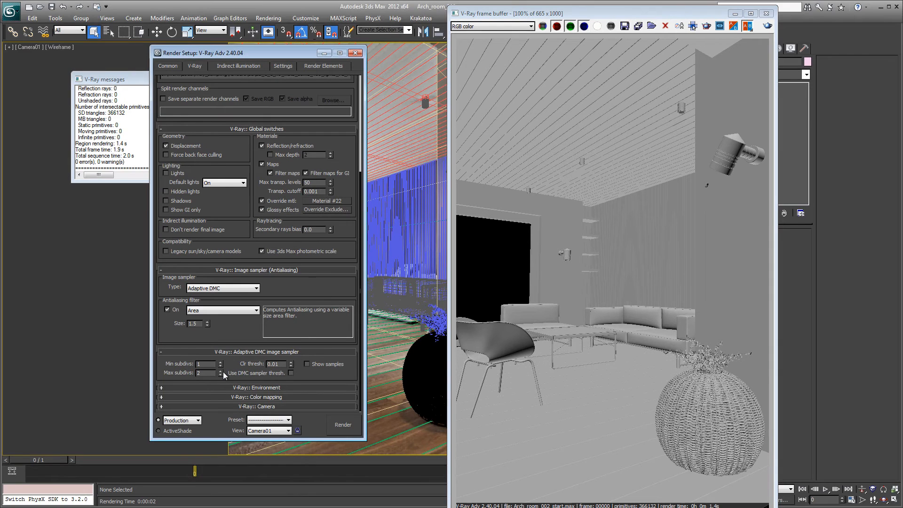
pyautogui.moveTo(303, 54); pyautogui.dragTo(165, 53)
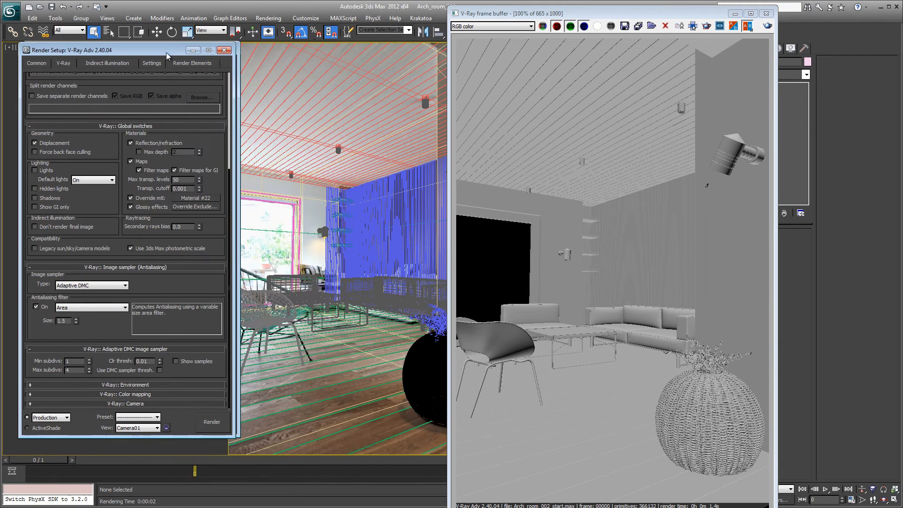
pyautogui.click(207, 424)
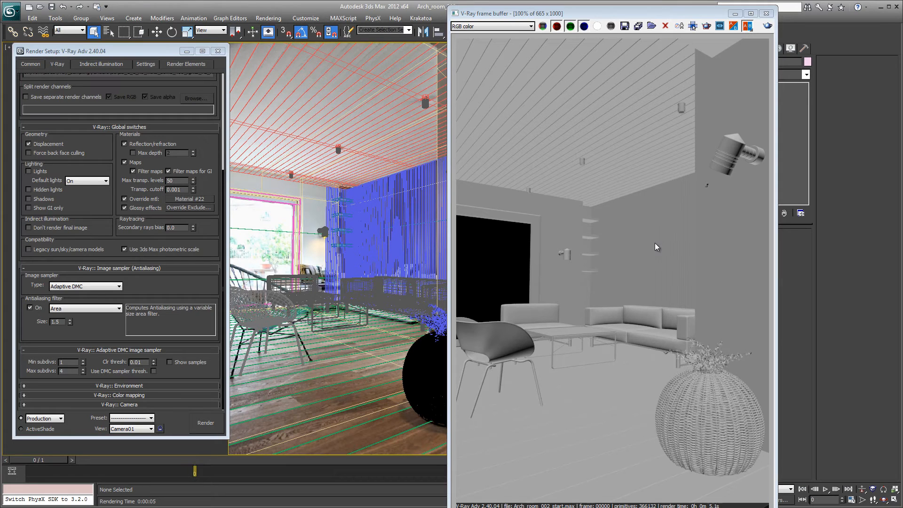
# Display the VRaySampleRate element of the render and reposition the render setup window beside it
pyautogui.click(518, 27)
pyautogui.click(501, 54)
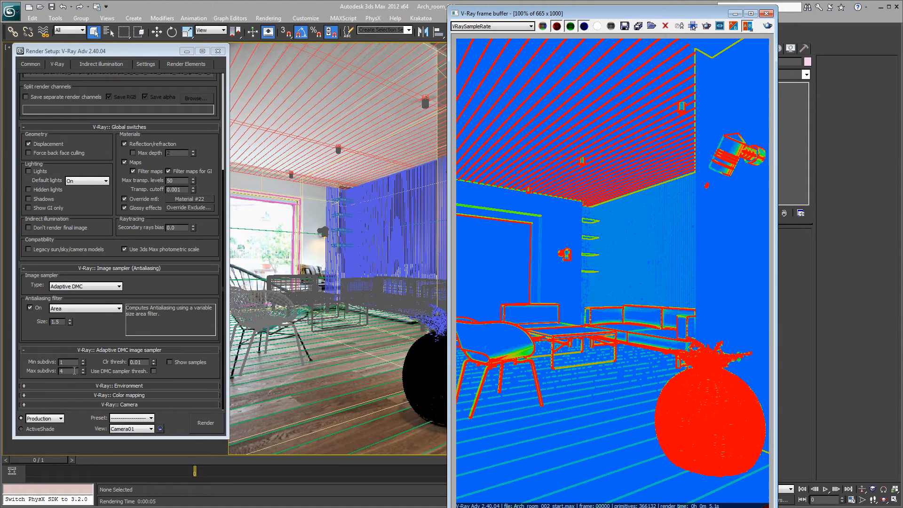
pyautogui.moveTo(140, 55); pyautogui.dragTo(246, 67)
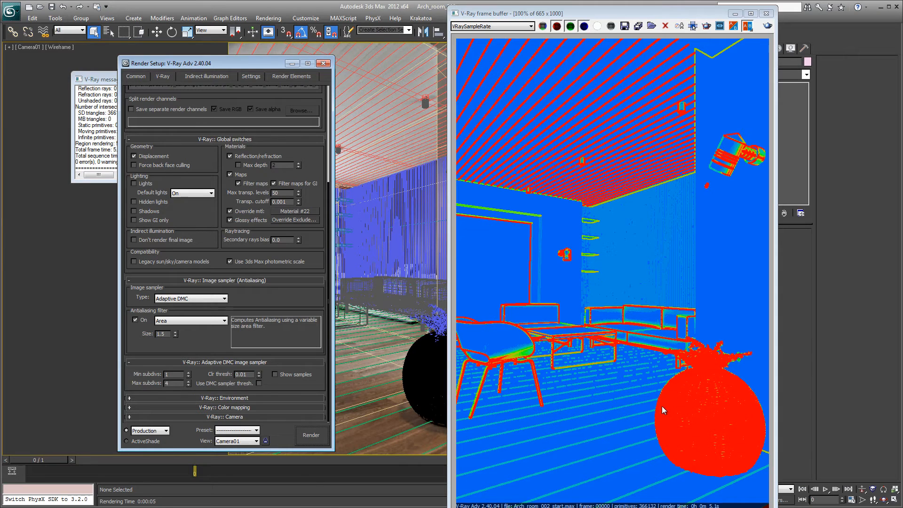
# Set the adaptive DMC max subdivs to 50 and render the Camera01 view again
pyautogui.doubleClick(166, 383)
pyautogui.click(173, 375)
pyautogui.click(169, 384)
pyautogui.write('50')
pyautogui.press('Return')
pyautogui.click(313, 436)
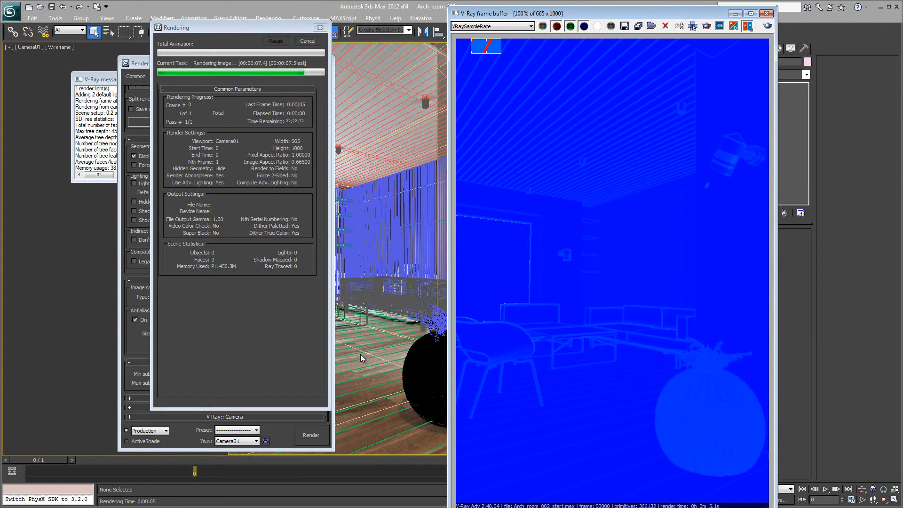
# Lower the adaptive DMC max subdivs to 25 and re-render the Camera01 view
pyautogui.doubleClick(171, 383)
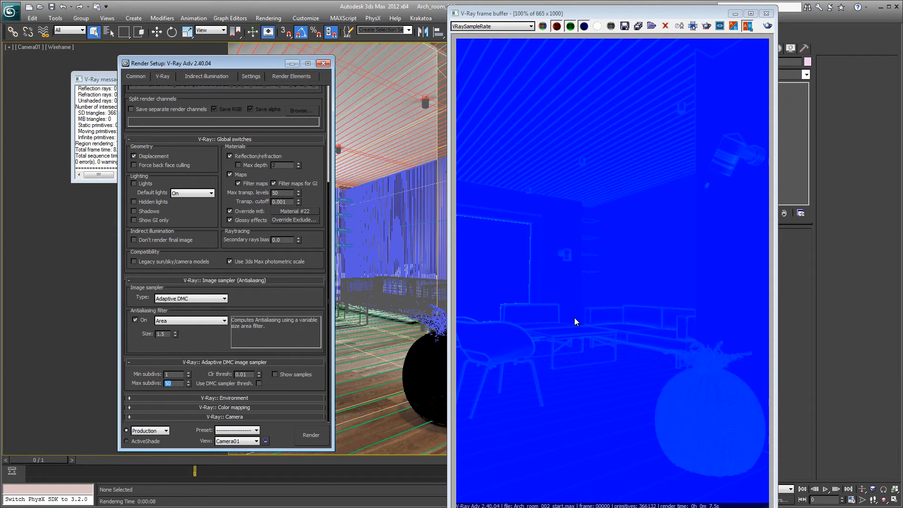
pyautogui.click(178, 374)
pyautogui.press('Tab')
pyautogui.write('2')
pyautogui.click(311, 435)
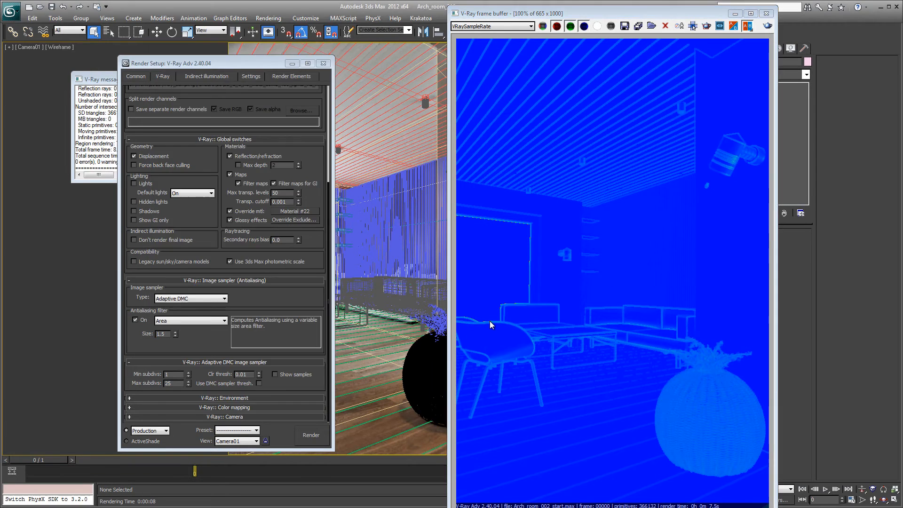
# Examine the sample rate along the window frame and chair edges up close, then return to the full image
pyautogui.scroll(4, 489, 322)
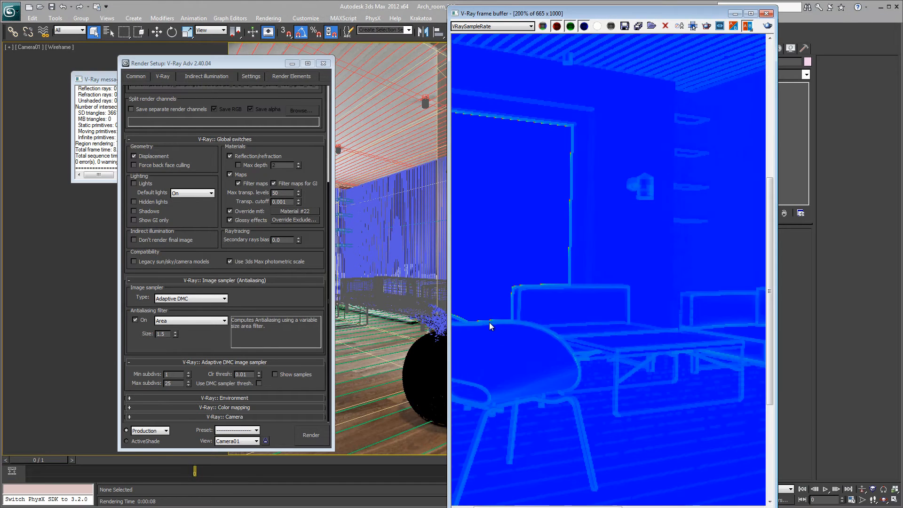
pyautogui.scroll(-1, 492, 325)
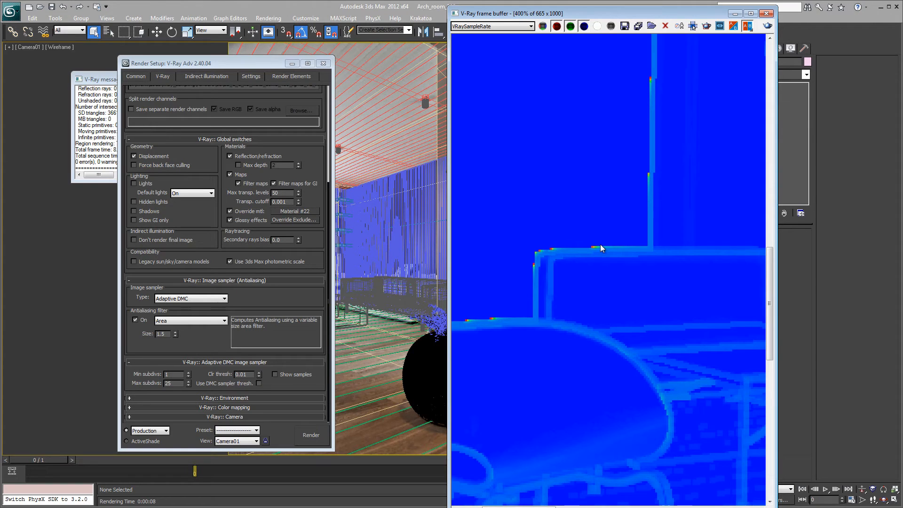
pyautogui.scroll(-1, 603, 329)
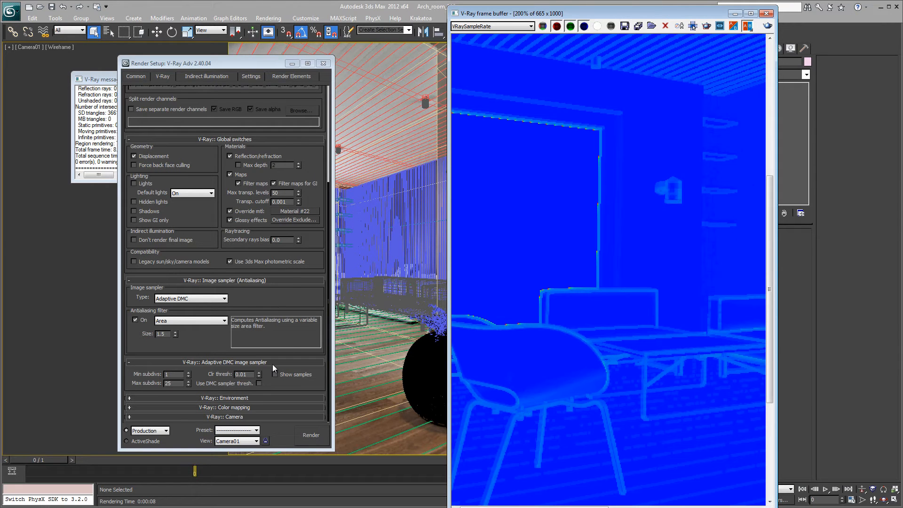
pyautogui.moveTo(176, 383); pyautogui.dragTo(122, 381)
pyautogui.click(610, 298)
pyautogui.scroll(-1, 609, 298)
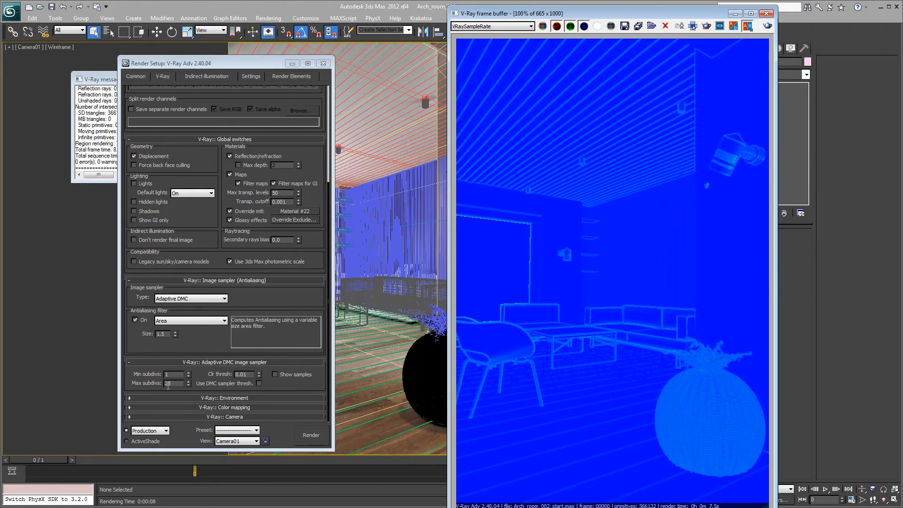
# Set the adaptive DMC max subdivs to 8 and render the image again
pyautogui.moveTo(170, 384); pyautogui.dragTo(130, 386)
pyautogui.write('8')
pyautogui.press('Return')
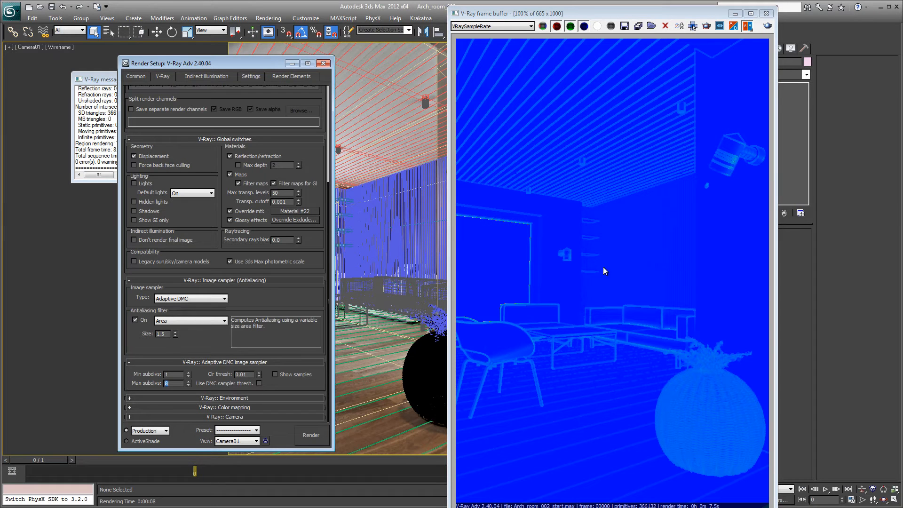
pyautogui.click(767, 28)
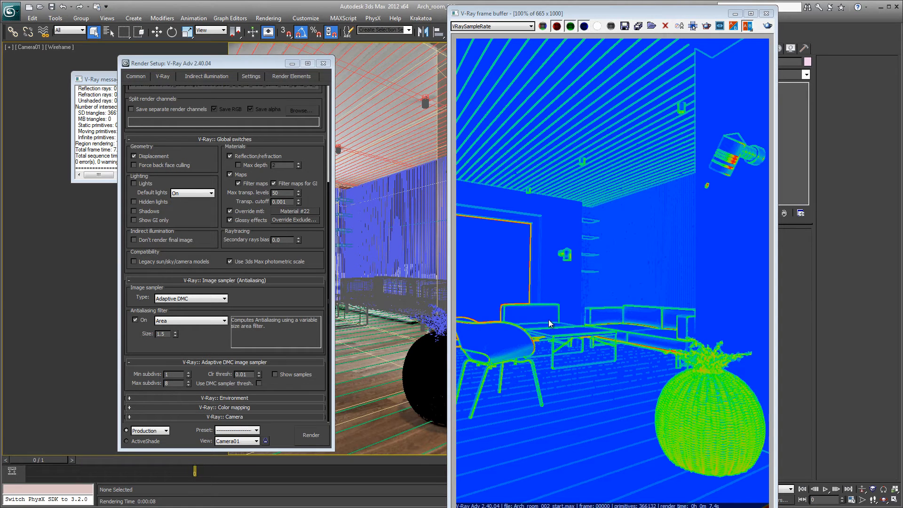
# Review the max subdivs setting against the sample rate result and switch the frame buffer back to RGB color
pyautogui.click(178, 385)
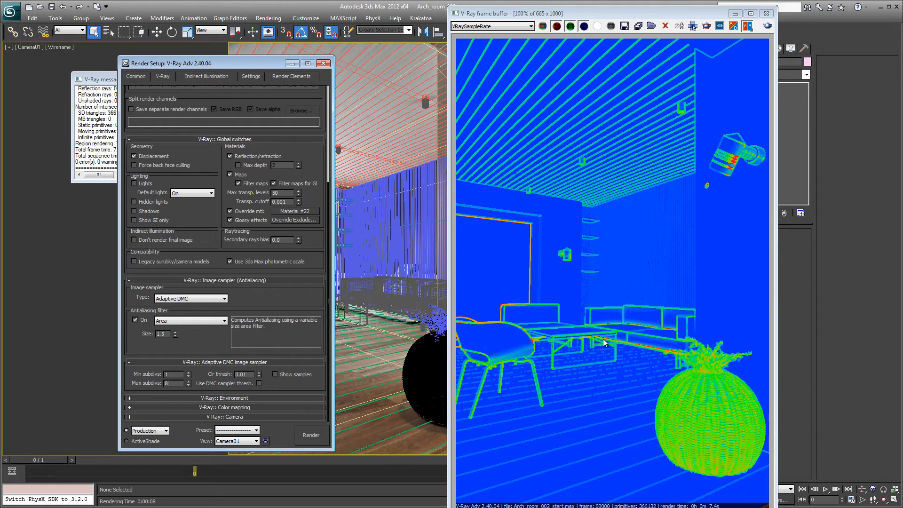
pyautogui.moveTo(169, 384); pyautogui.dragTo(162, 389)
pyautogui.click(501, 26)
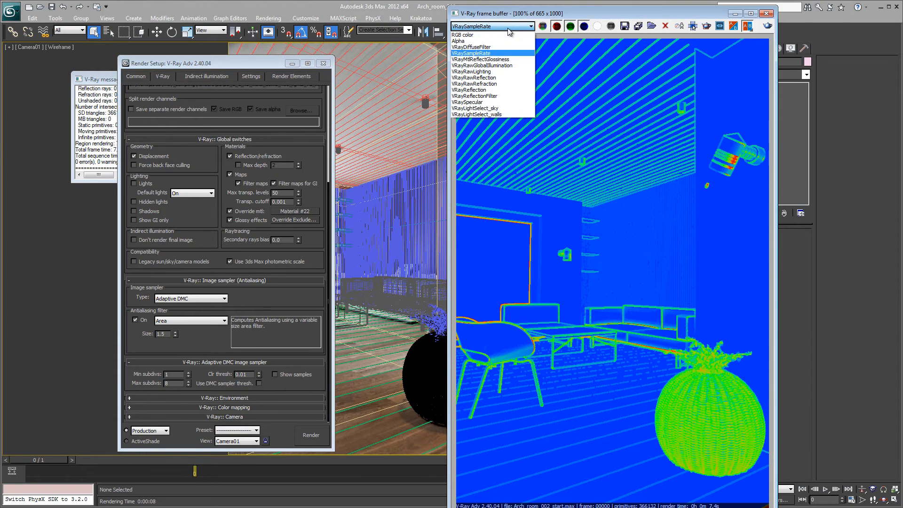
pyautogui.click(469, 35)
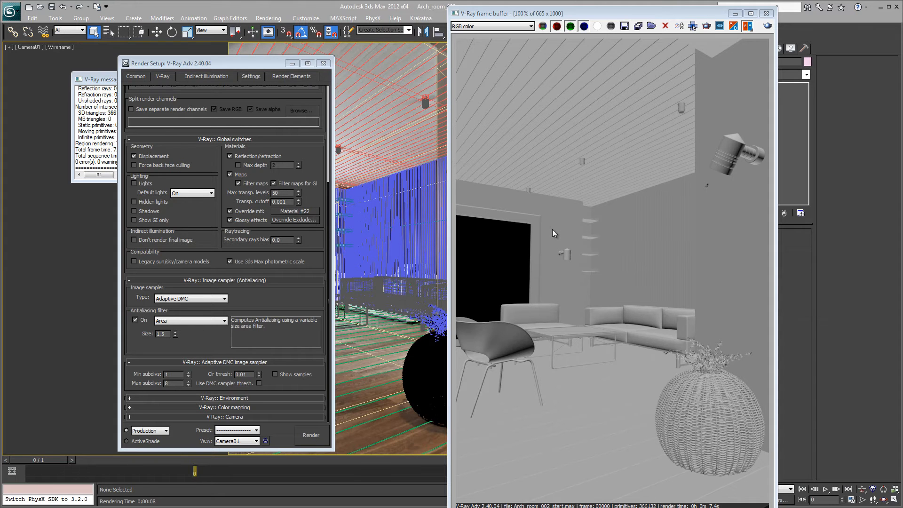
# Enable lights and shadows in the global switches, set default lights to Off, and render the Camera01 view
pyautogui.click(146, 185)
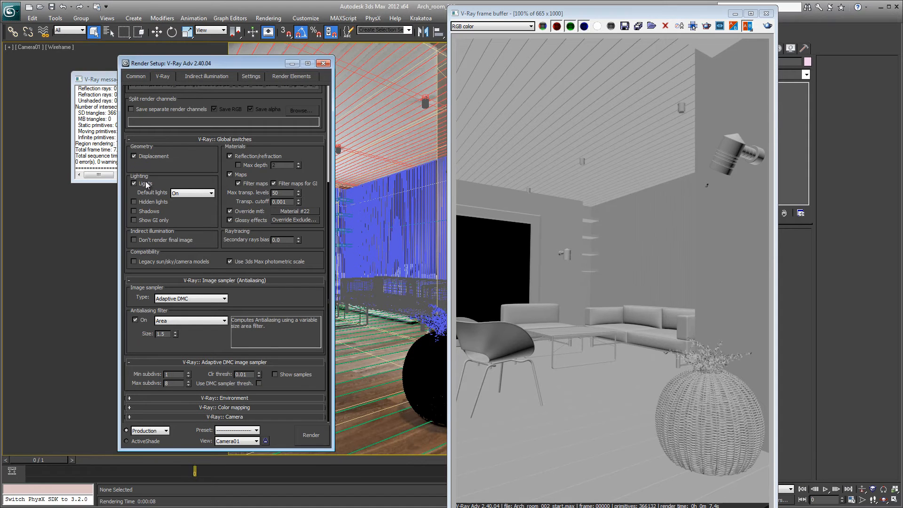
pyautogui.click(145, 210)
pyautogui.click(190, 194)
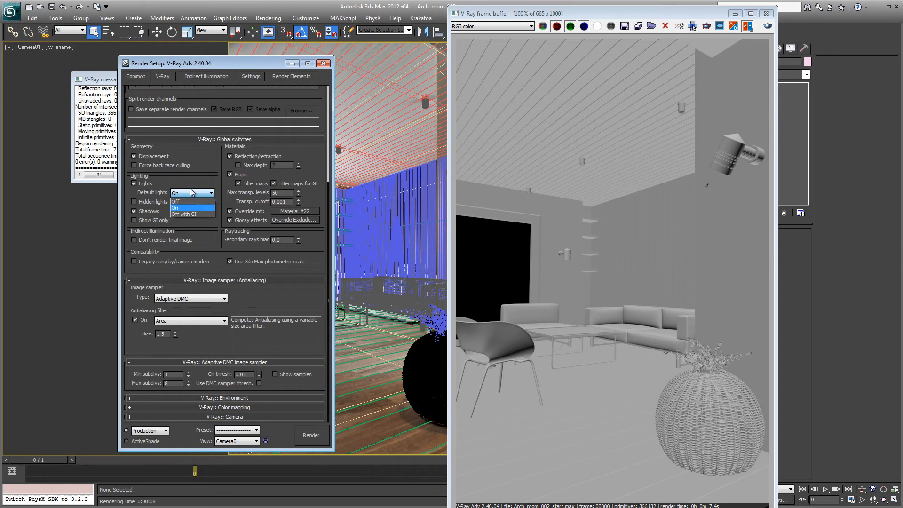
pyautogui.click(185, 202)
pyautogui.moveTo(236, 63); pyautogui.dragTo(153, 57)
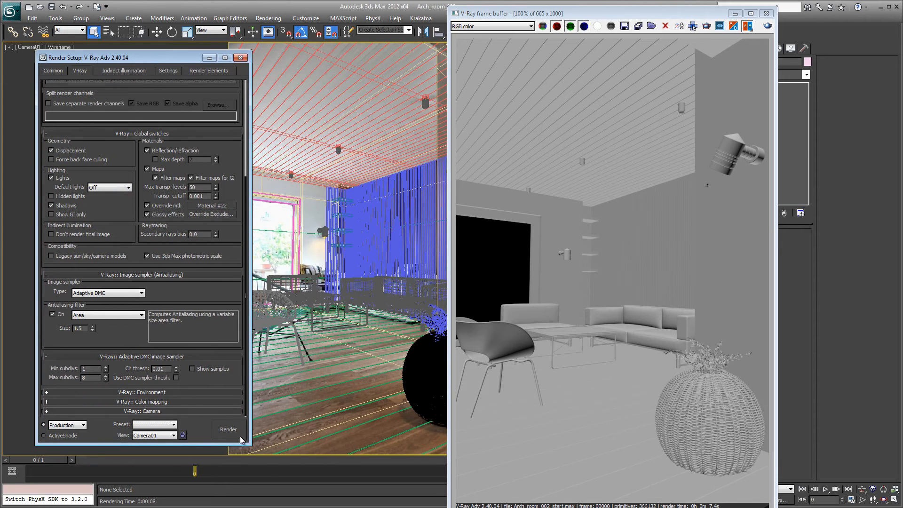
pyautogui.click(230, 430)
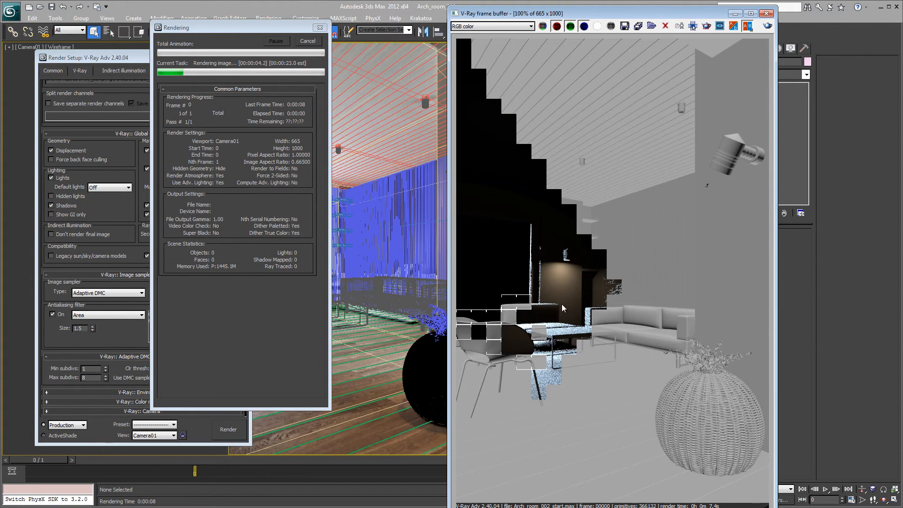
# Check the VRaySampleRate element while the image renders, then return the frame buffer to RGB color
pyautogui.click(513, 27)
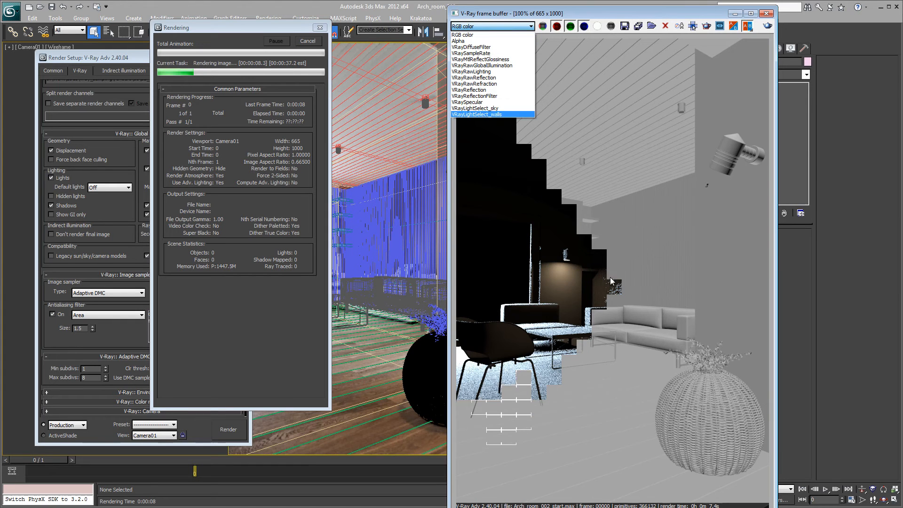
pyautogui.click(490, 54)
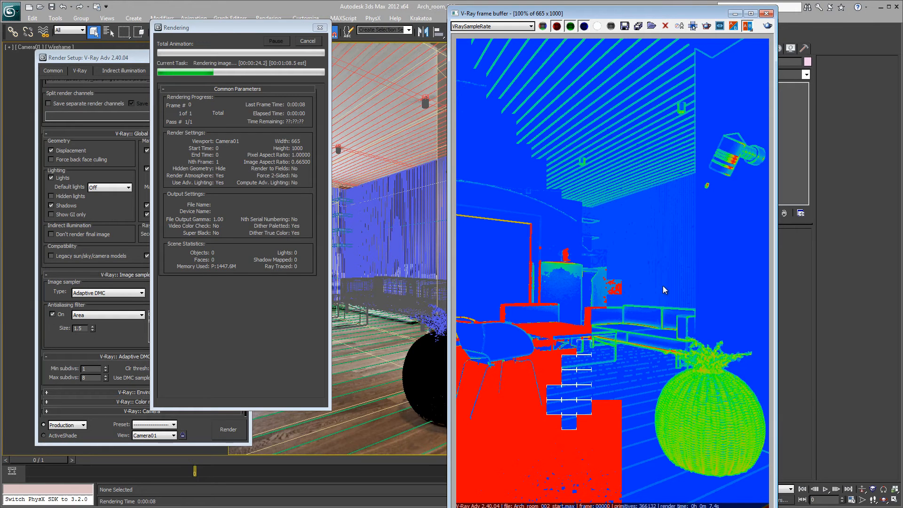
pyautogui.click(485, 26)
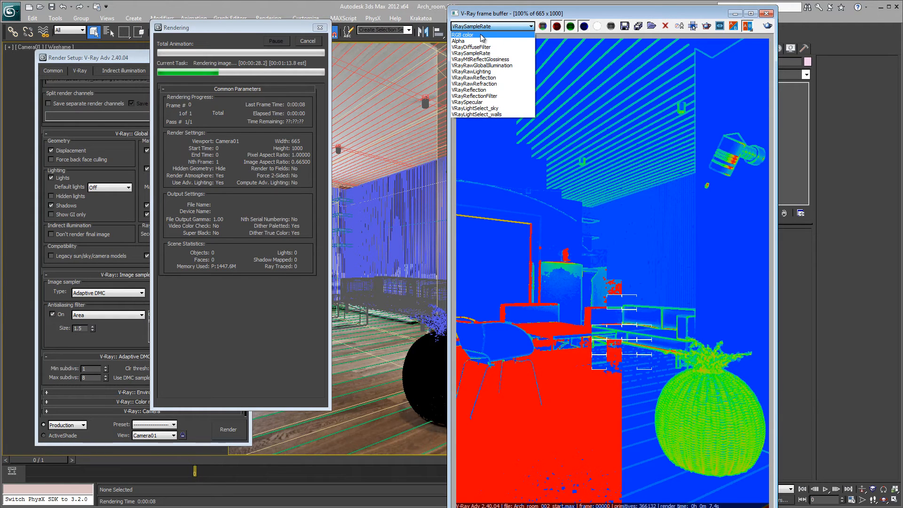
pyautogui.click(481, 35)
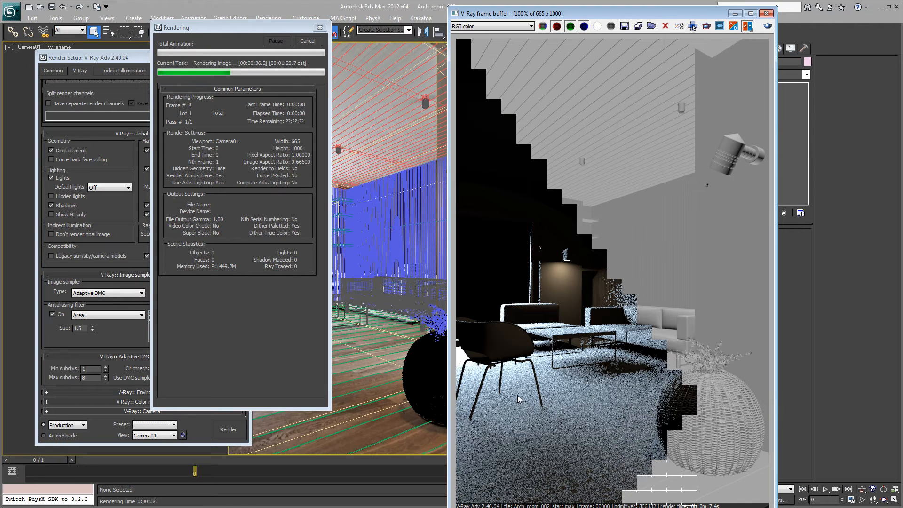
# Inspect the VRayRawLighting element of the render, then switch the frame buffer back to RGB color
pyautogui.click(502, 27)
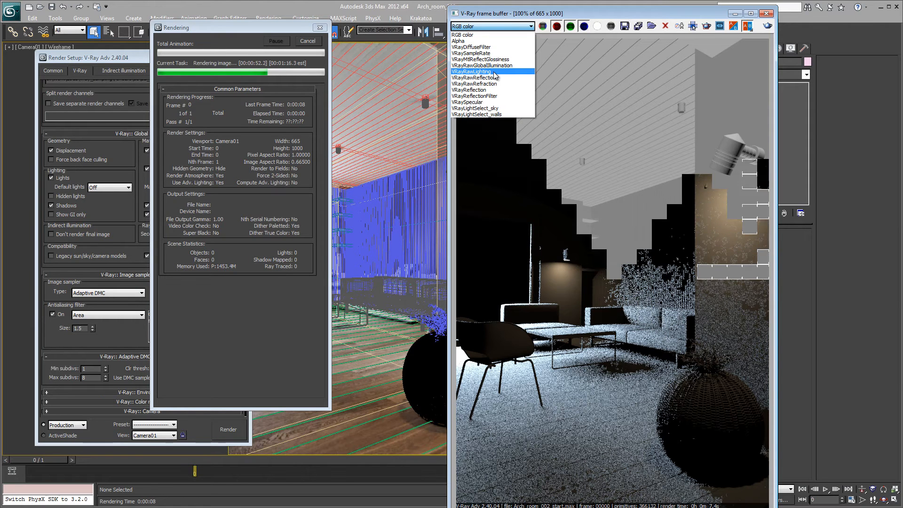
pyautogui.click(494, 72)
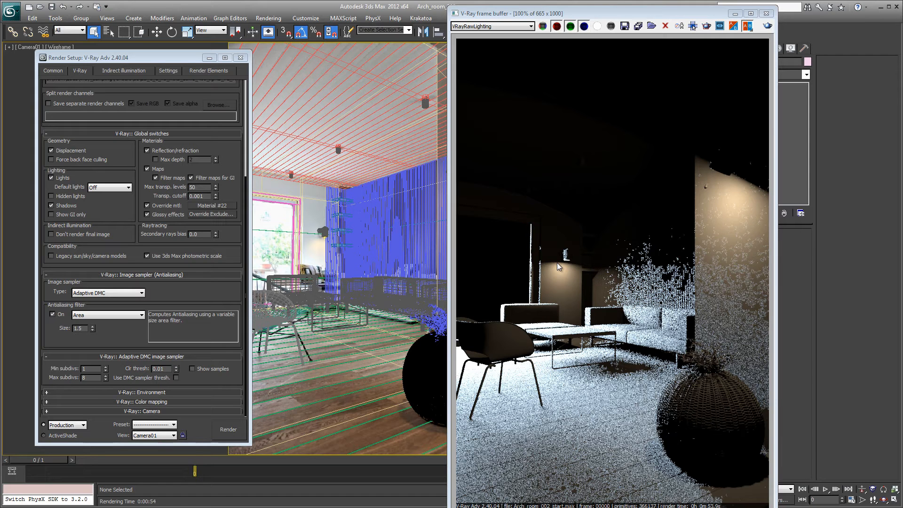
pyautogui.click(510, 28)
pyautogui.click(493, 35)
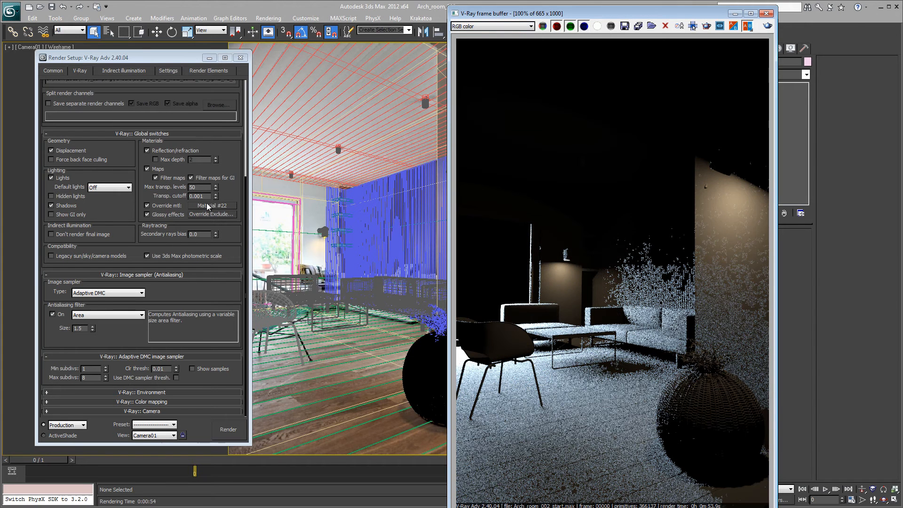
# Compare the VRayLightSelect_walls, VRayLightSelect_sky and VRaySampleRate elements to find which light causes the noise
pyautogui.click(505, 26)
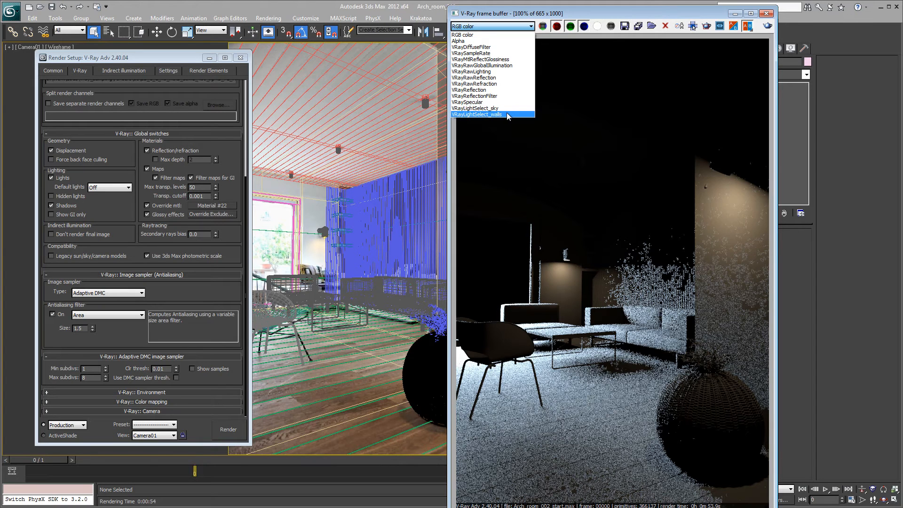
pyautogui.click(604, 138)
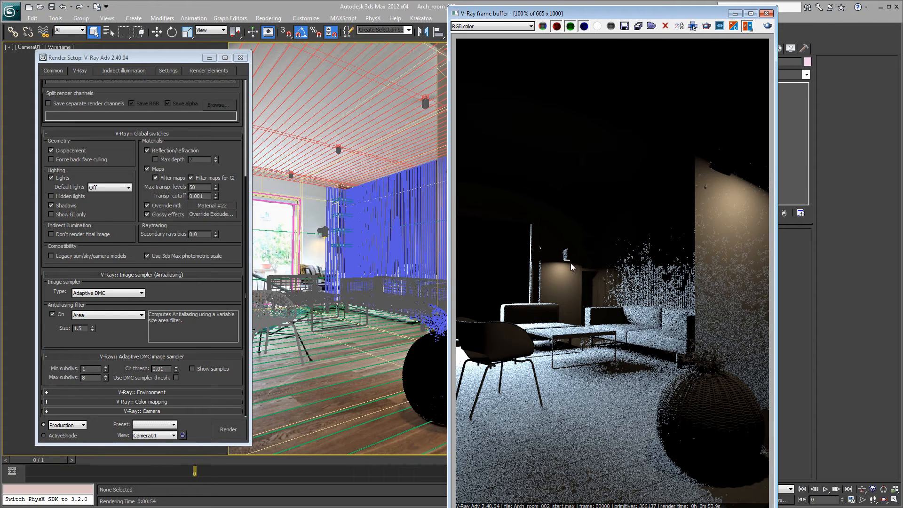
pyautogui.click(468, 25)
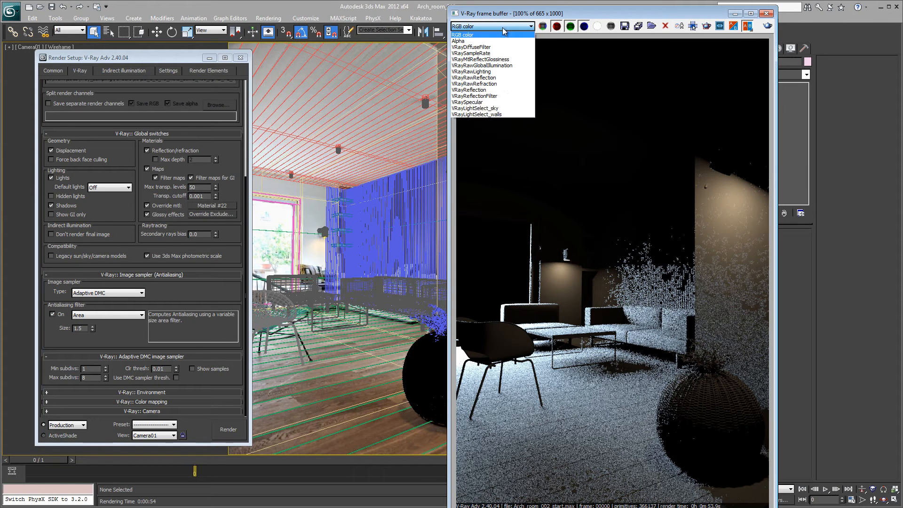
pyautogui.click(484, 115)
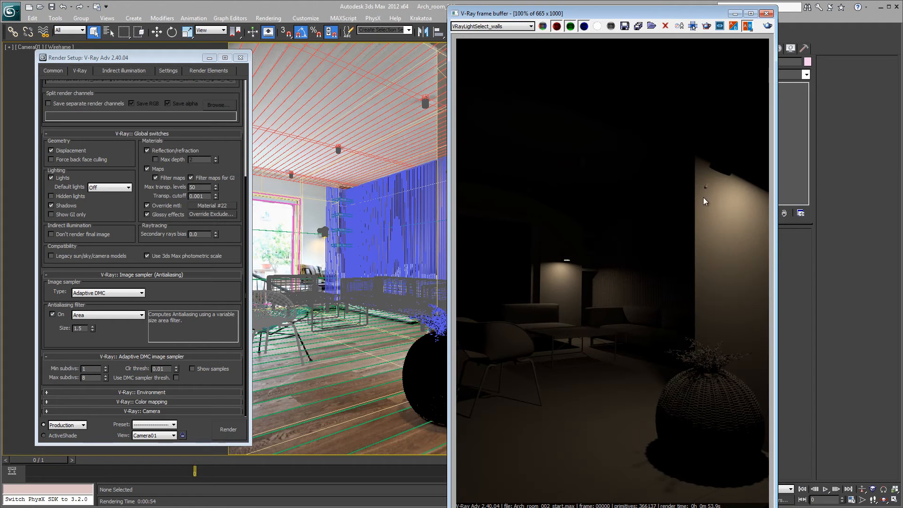
pyautogui.click(501, 26)
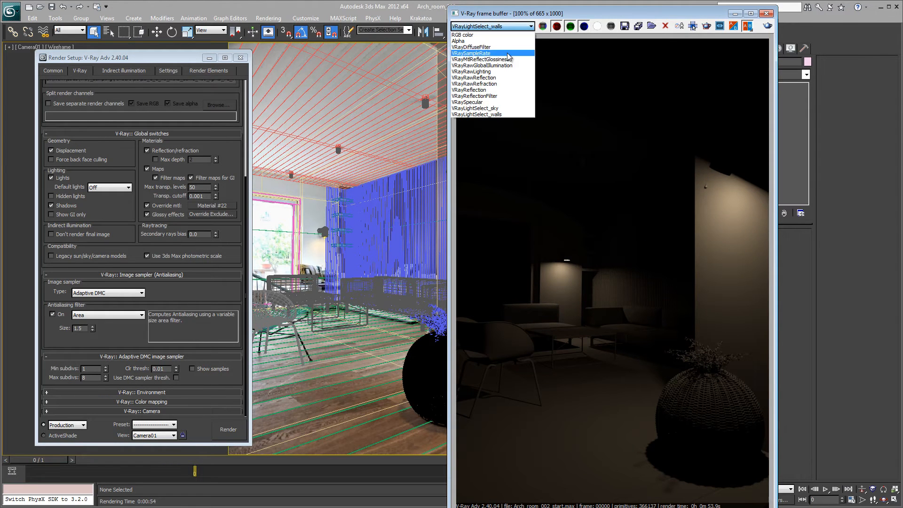
pyautogui.click(494, 109)
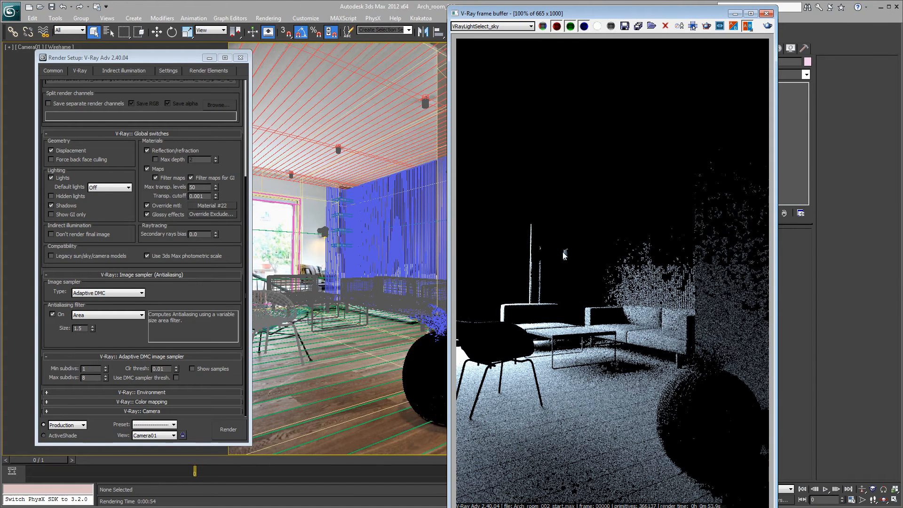
pyautogui.click(512, 27)
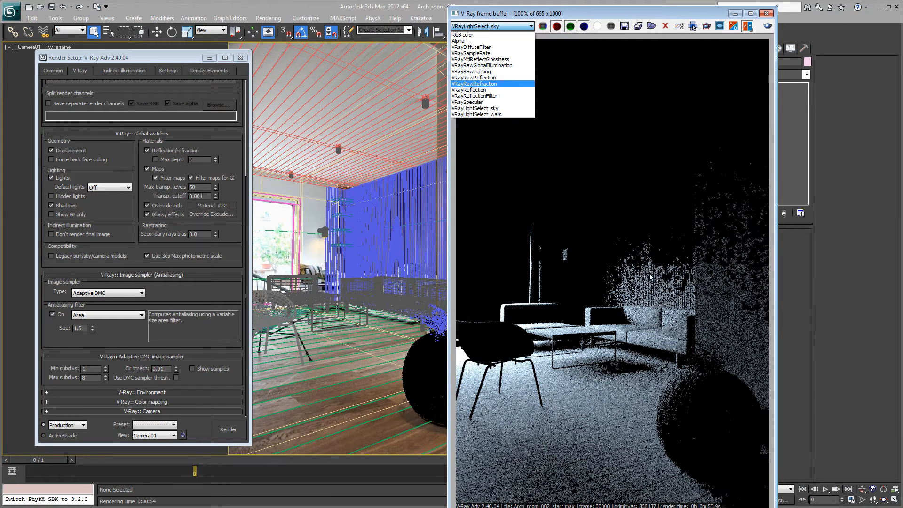
pyautogui.click(485, 53)
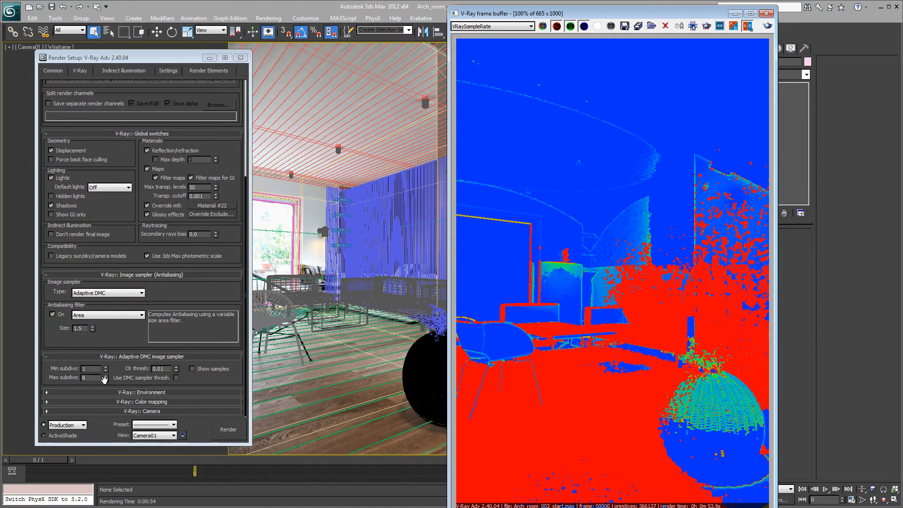
pyautogui.doubleClick(83, 378)
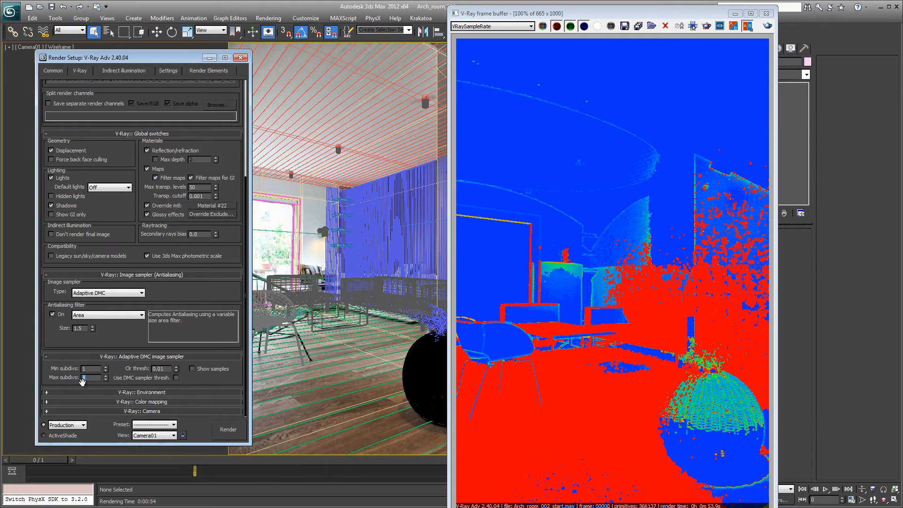
pyautogui.write('3')
pyautogui.hotkey('ctrl', 'z')
pyautogui.write('8')
pyautogui.click(608, 304)
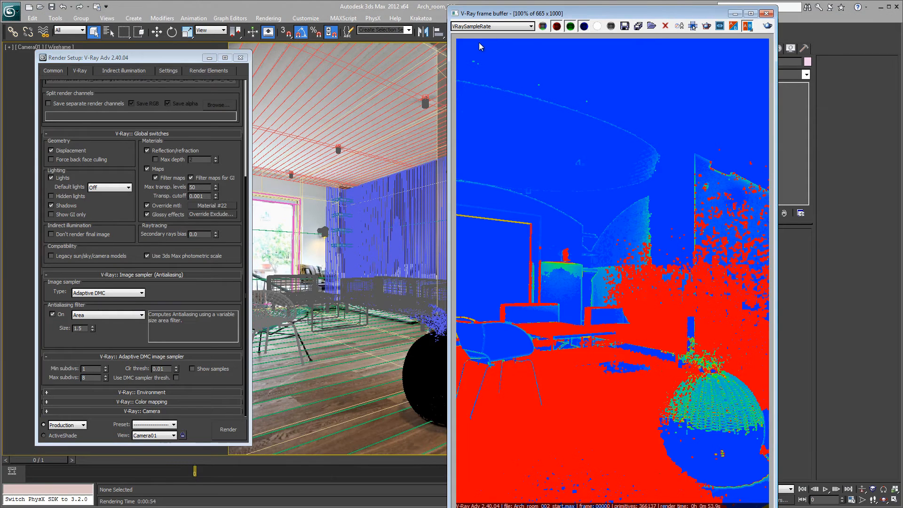
# Show the VRayLightSelect_sky element and select the sky dome light in the orthographic view, bringing up its sampling settings
pyautogui.click(491, 26)
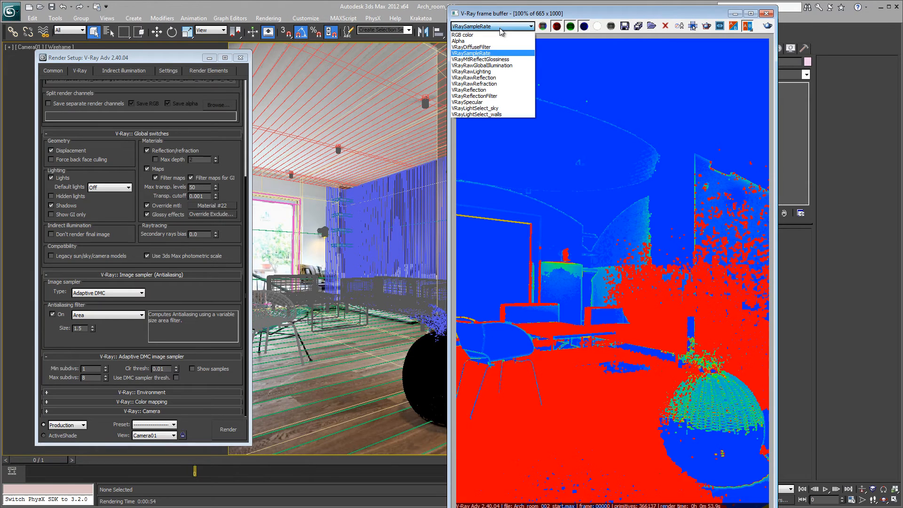
pyautogui.click(499, 108)
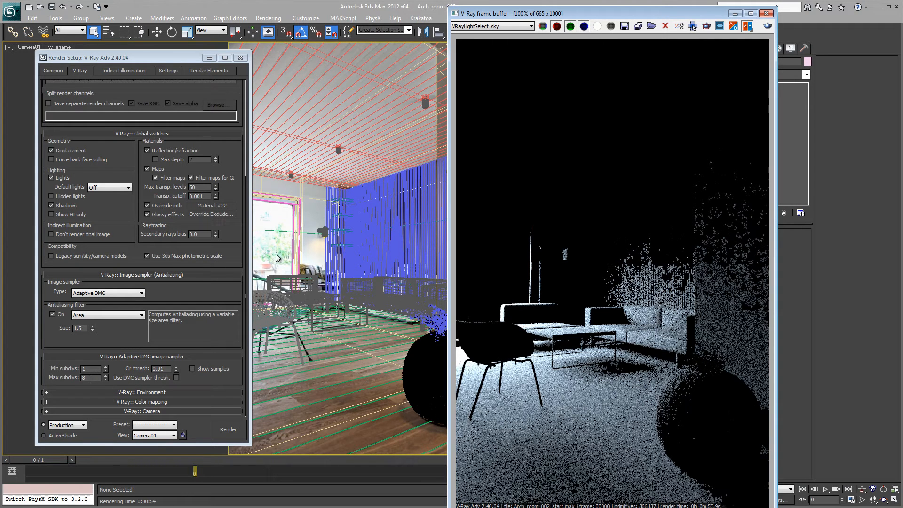
pyautogui.hotkey('alt', 'w')
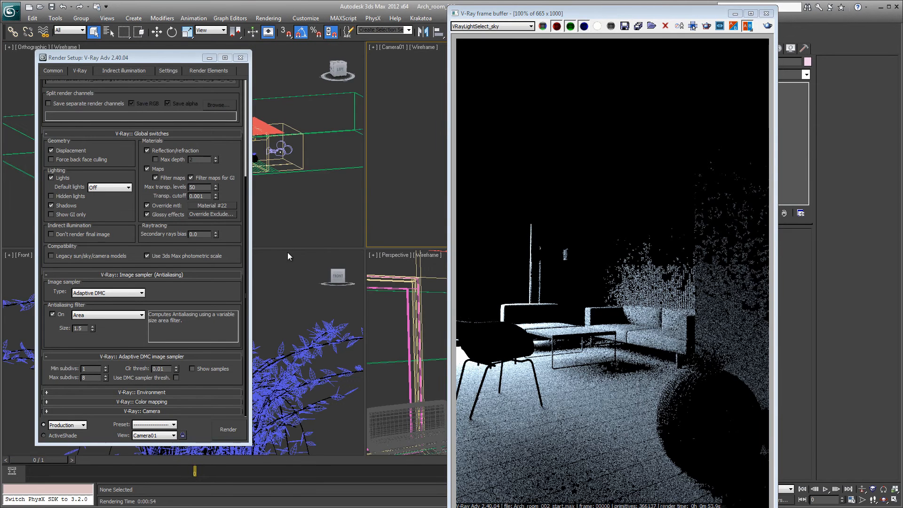
pyautogui.moveTo(189, 58); pyautogui.dragTo(161, 198)
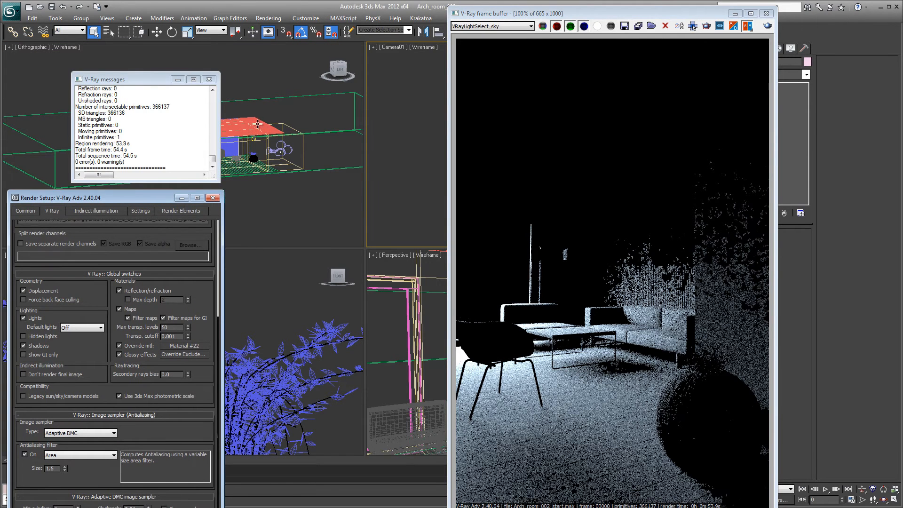
pyautogui.click(210, 80)
pyautogui.moveTo(179, 124); pyautogui.dragTo(250, 120, button='middle')
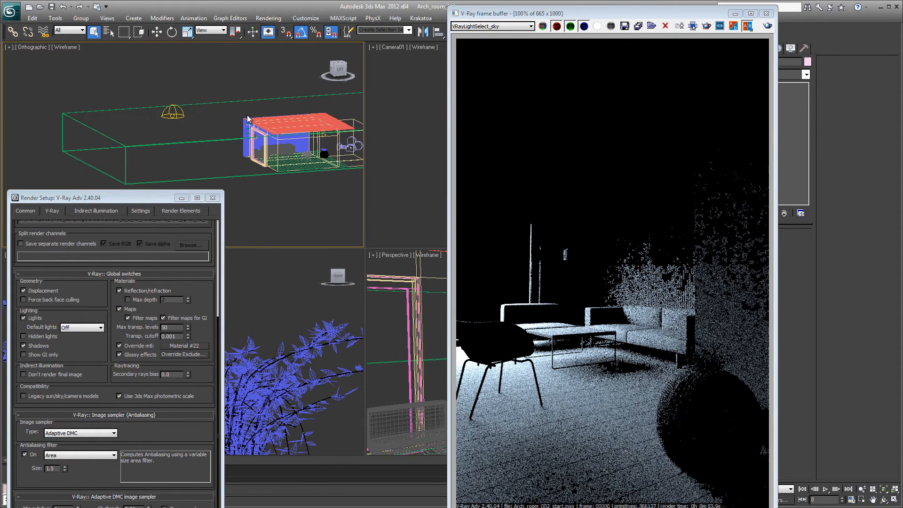
pyautogui.click(173, 114)
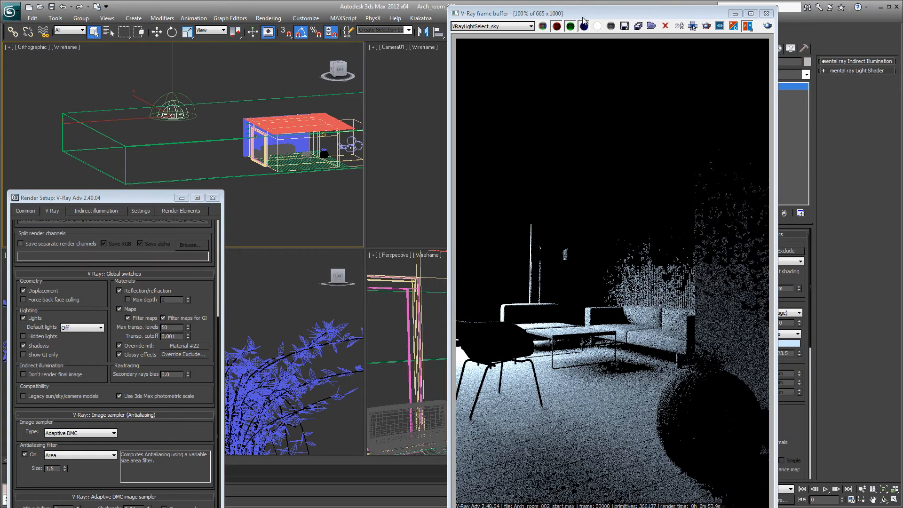
pyautogui.moveTo(584, 14); pyautogui.dragTo(515, 9)
pyautogui.scroll(-5, 795, 420)
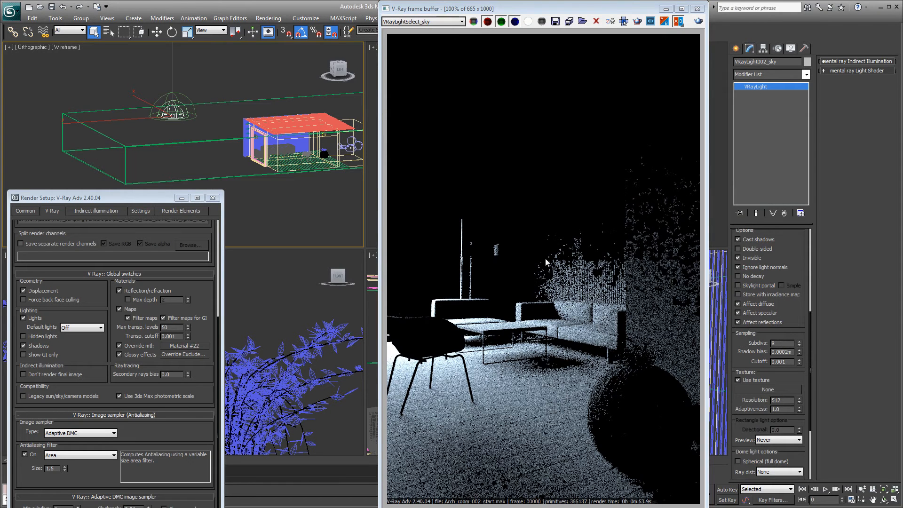
# Set the sky dome light's sampling subdivs to 16 and render the camera view again
pyautogui.moveTo(119, 196); pyautogui.dragTo(140, 73)
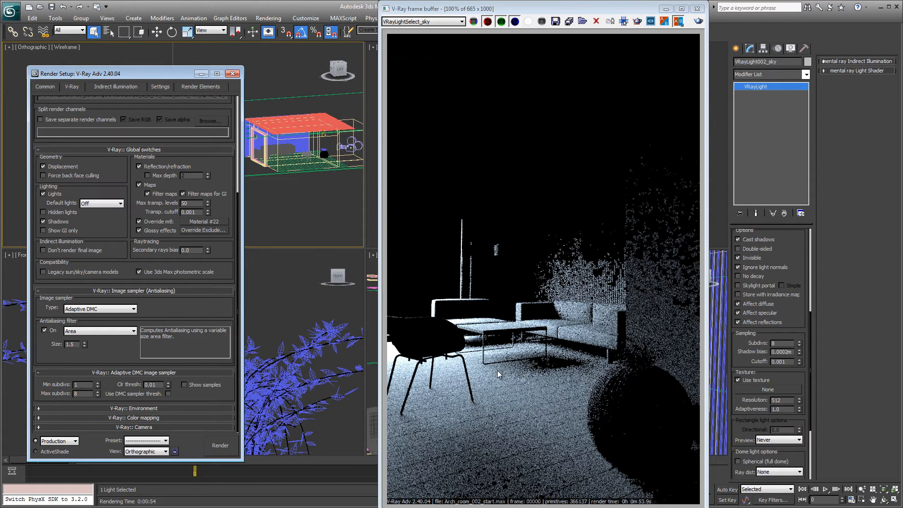
pyautogui.moveTo(781, 344); pyautogui.dragTo(739, 347)
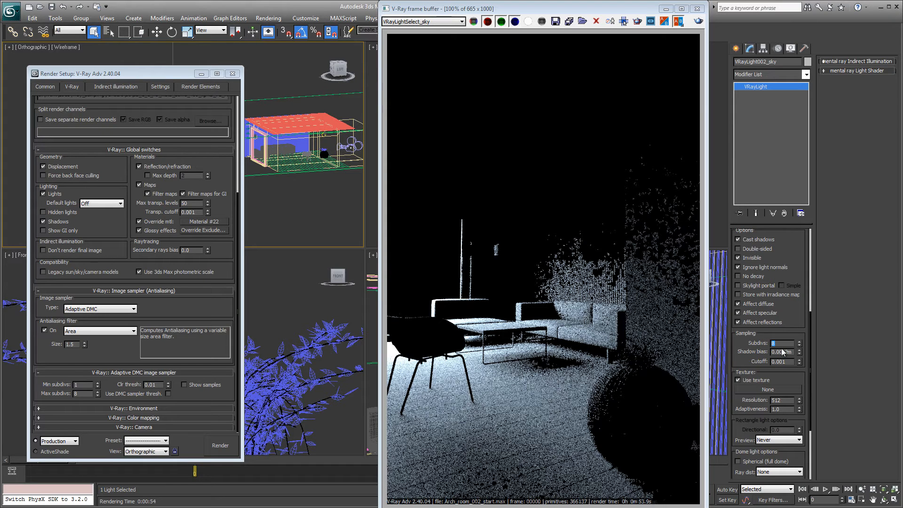
pyautogui.write('3')
pyautogui.press('BackSpace')
pyautogui.click(699, 21)
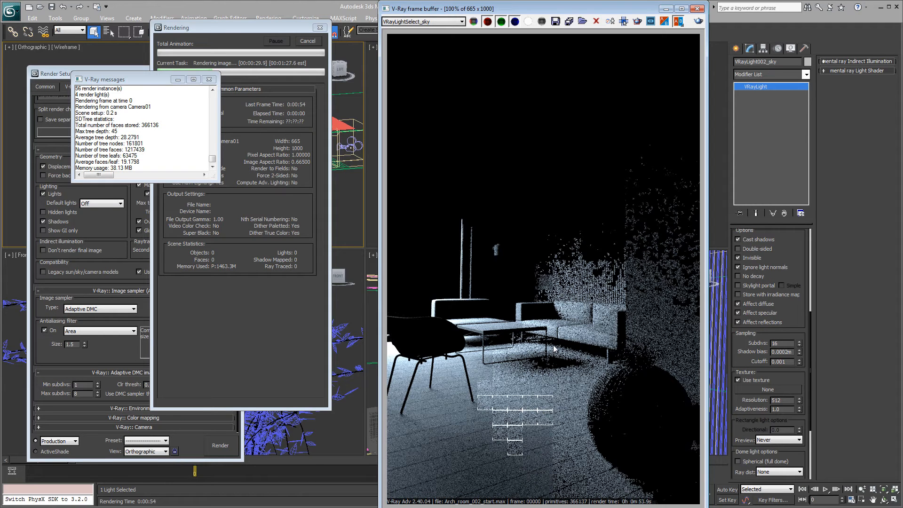
# Check the VRaySampleRate element during the new render, then examine the noise in VRayRawLighting
pyautogui.click(437, 21)
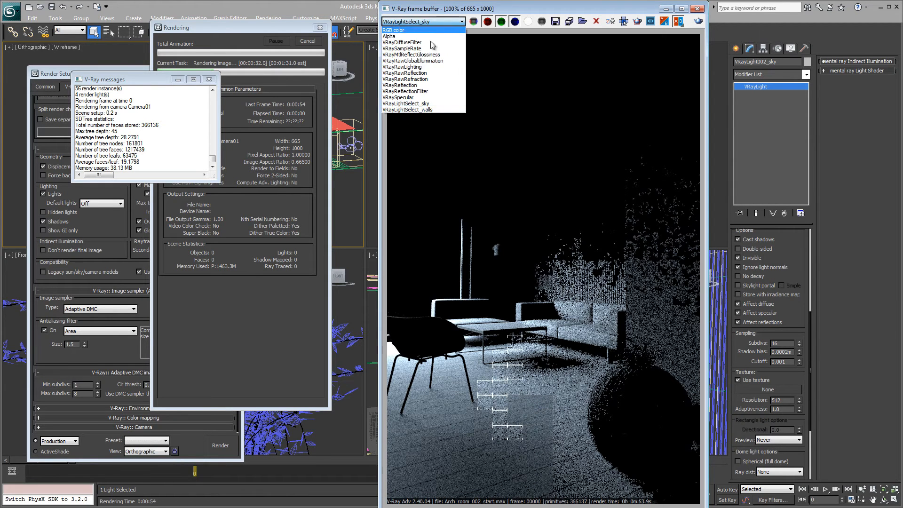
pyautogui.click(441, 48)
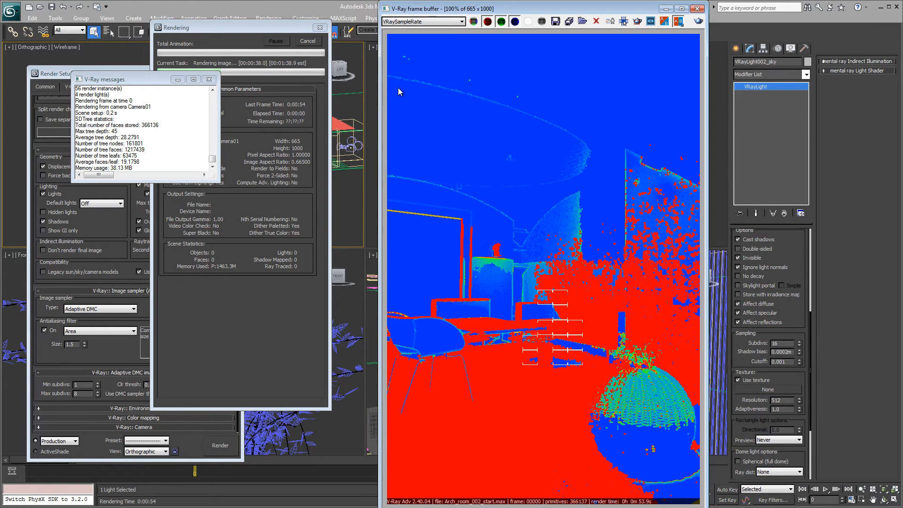
pyautogui.click(441, 25)
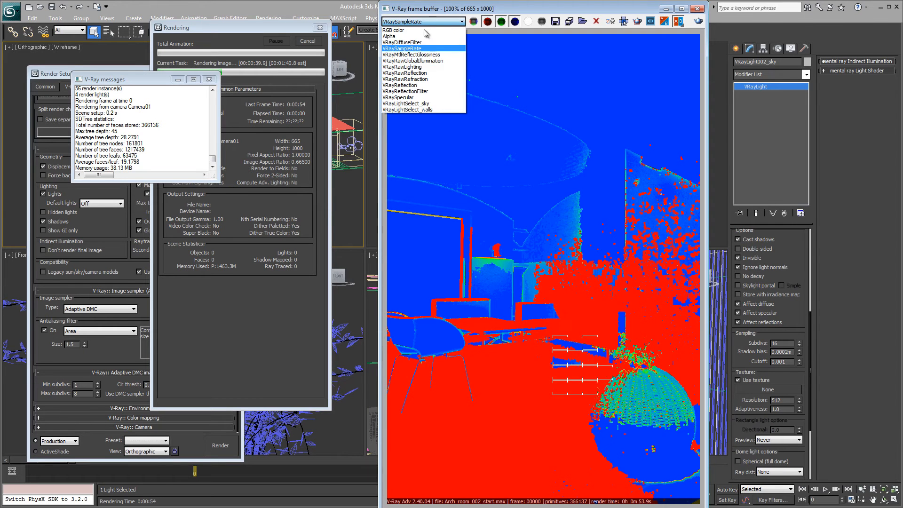
pyautogui.click(410, 66)
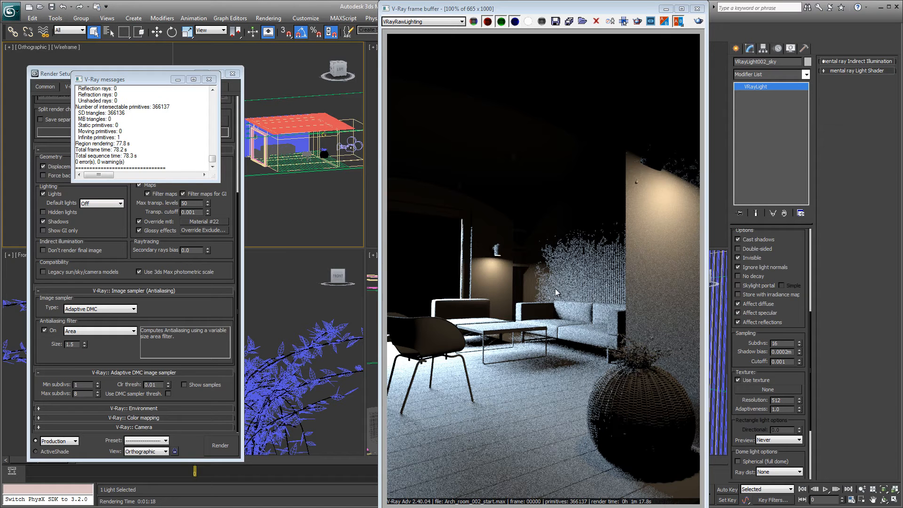
# Load the "2 - CLEAN LIGHTS" render from the render history and view its RGB color channel
pyautogui.moveTo(301, 507); pyautogui.dragTo(146, 33)
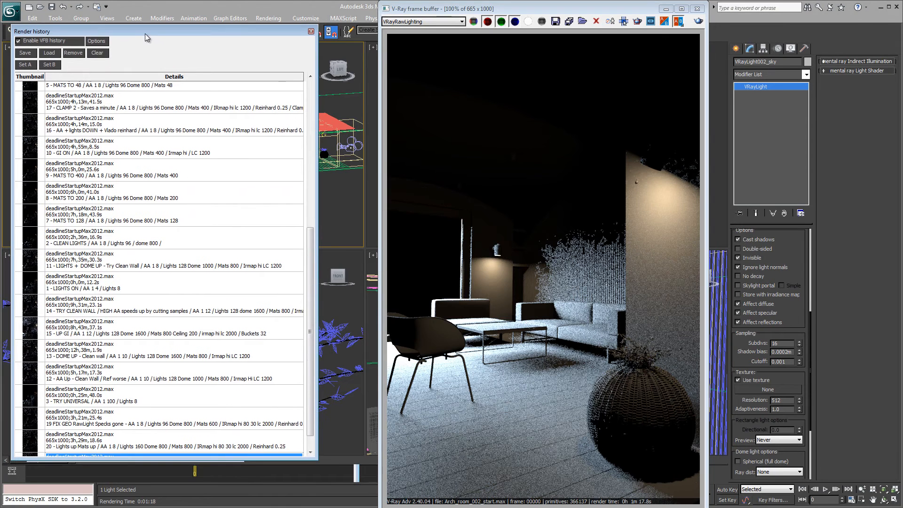
pyautogui.click(173, 243)
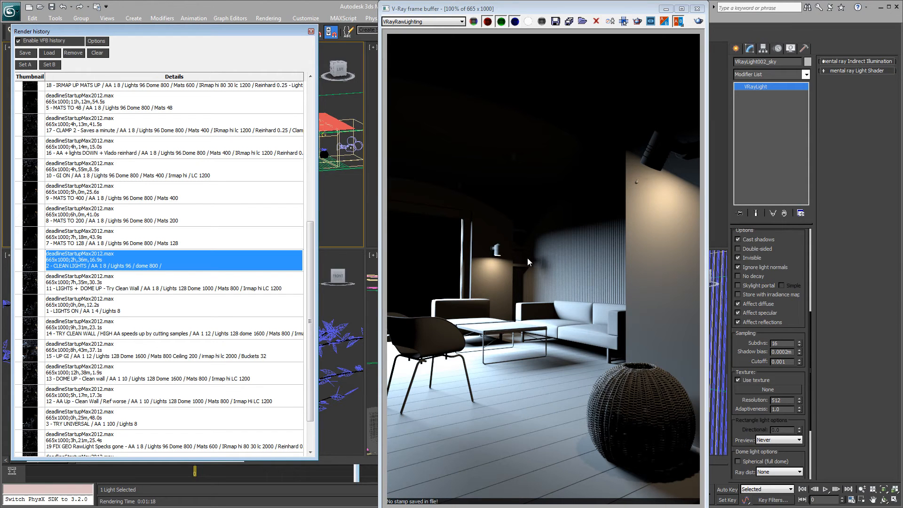
pyautogui.click(430, 22)
pyautogui.click(414, 29)
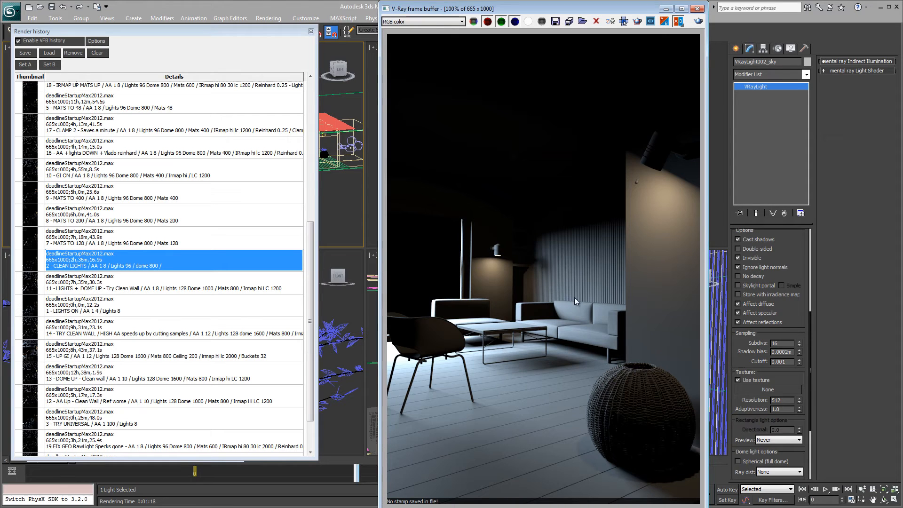
# Compare the VRaySampleRate element of the clean-lights render with its RGB color image, ending on RGB color
pyautogui.click(436, 20)
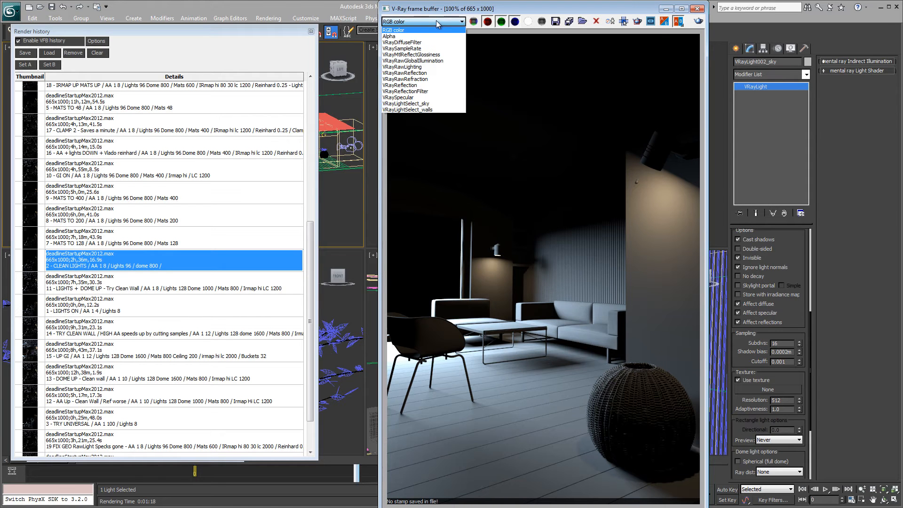
pyautogui.click(428, 49)
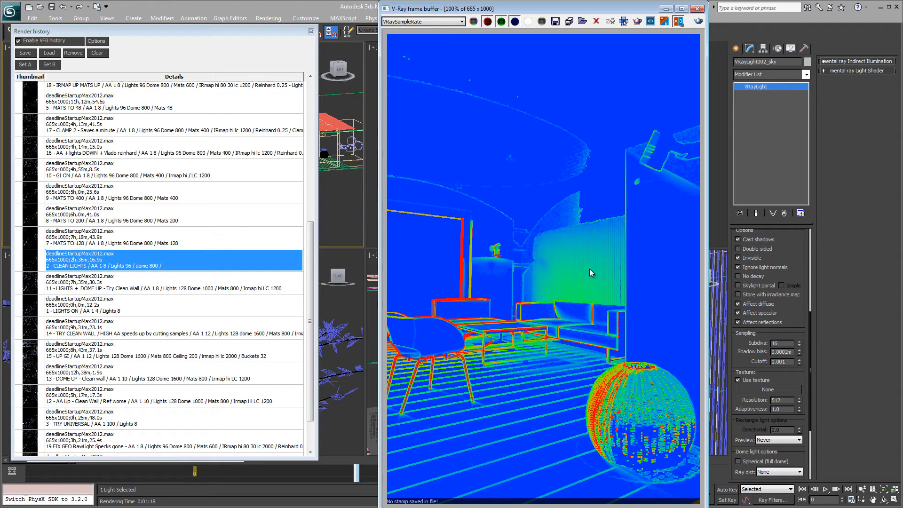
pyautogui.click(428, 23)
pyautogui.click(416, 32)
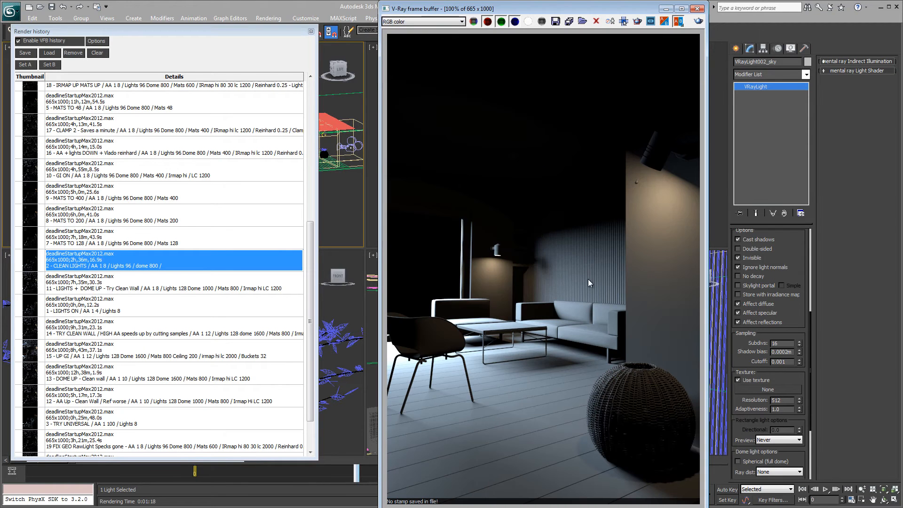
pyautogui.click(416, 22)
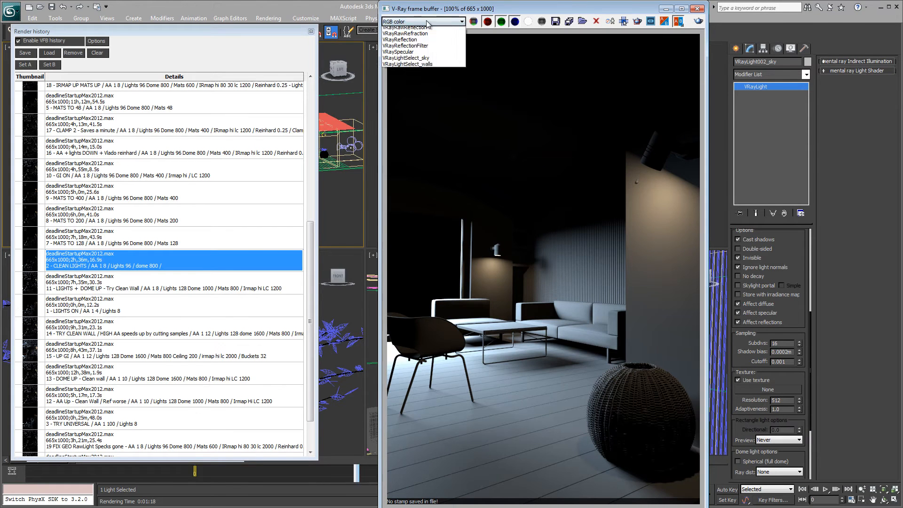
pyautogui.click(438, 48)
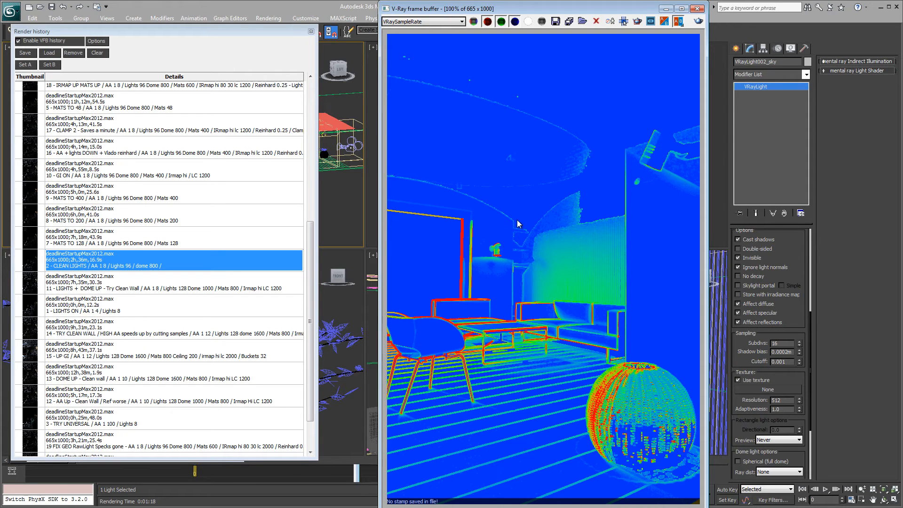
pyautogui.click(452, 22)
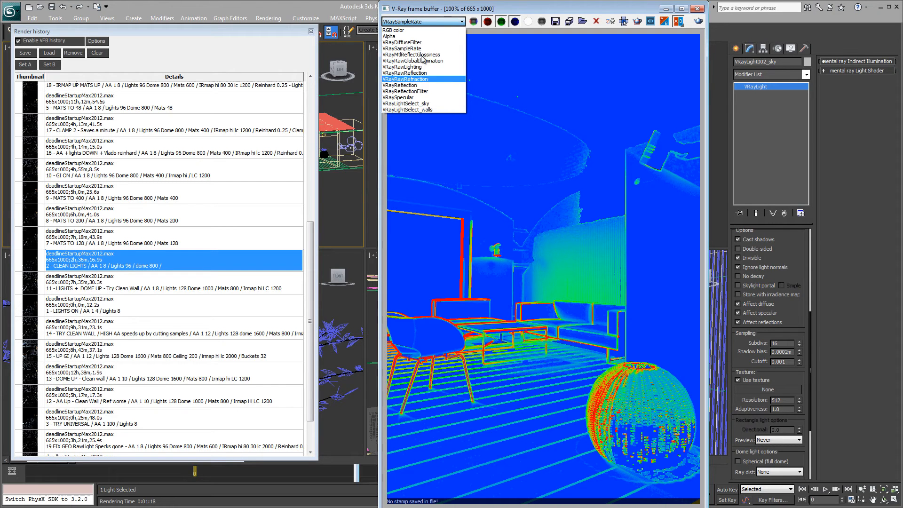
pyautogui.click(443, 30)
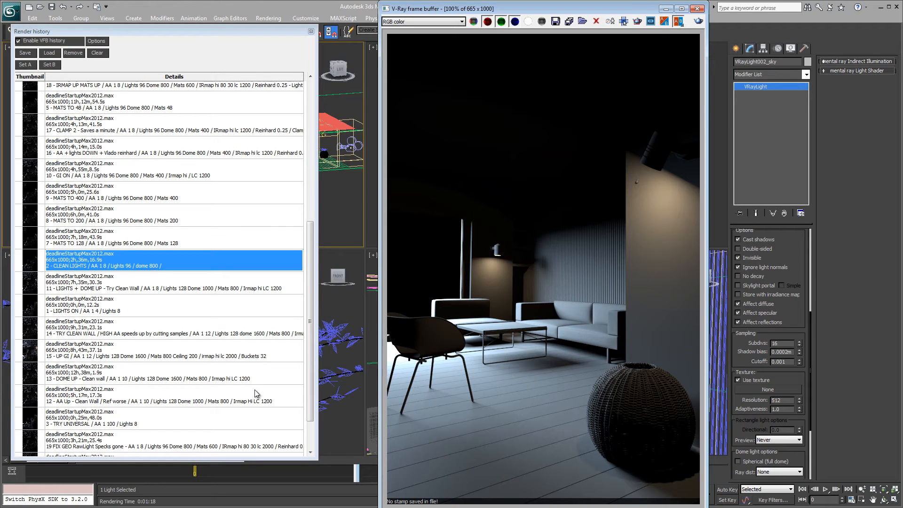
# Load the "3 - TRY UNIVERSAL" render and examine its VRayLightSelect_sky and VRaySampleRate elements, returning to RGB color
pyautogui.click(111, 425)
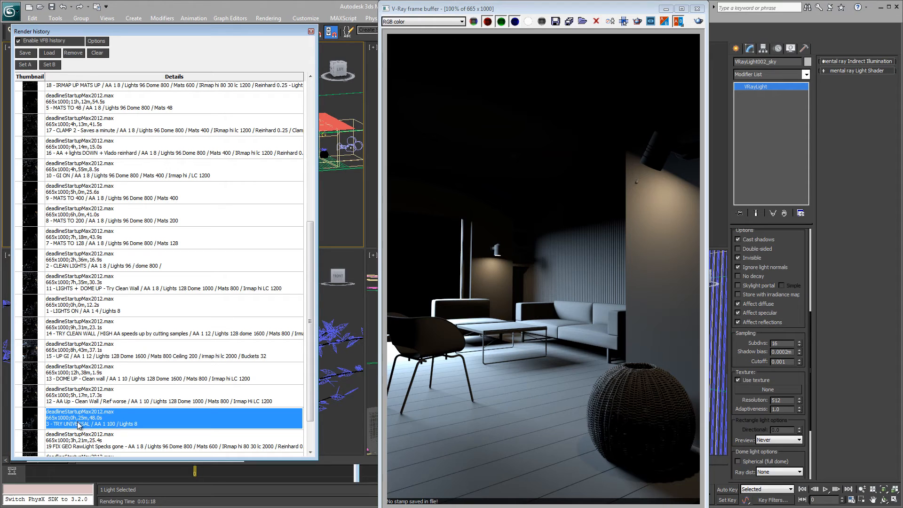
pyautogui.doubleClick(113, 422)
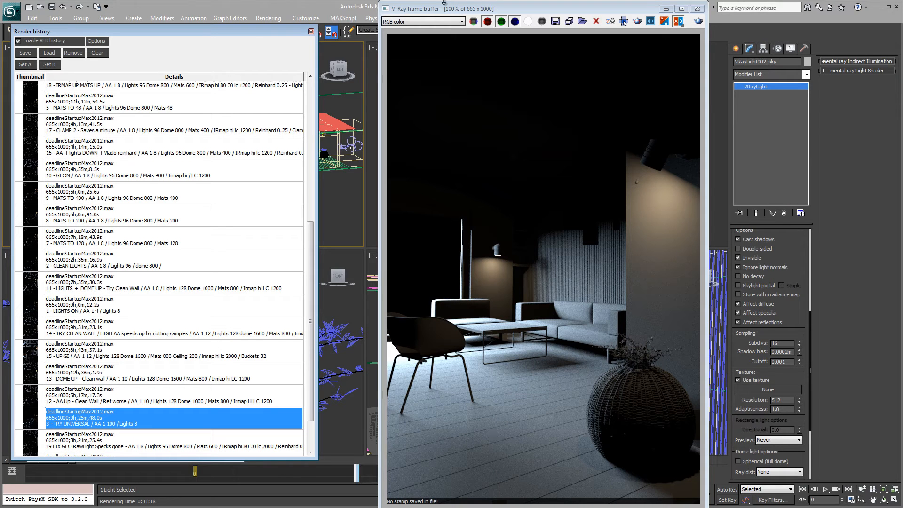
pyautogui.click(438, 22)
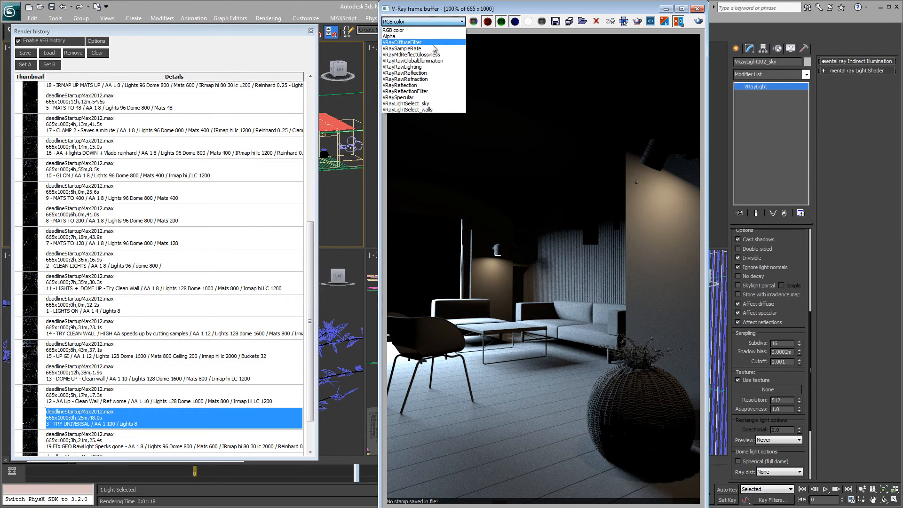
pyautogui.click(428, 104)
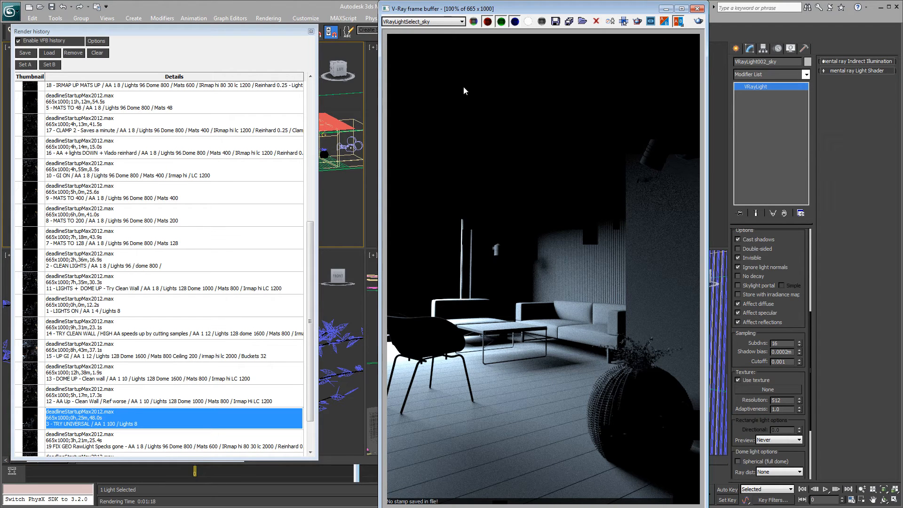
pyautogui.click(445, 22)
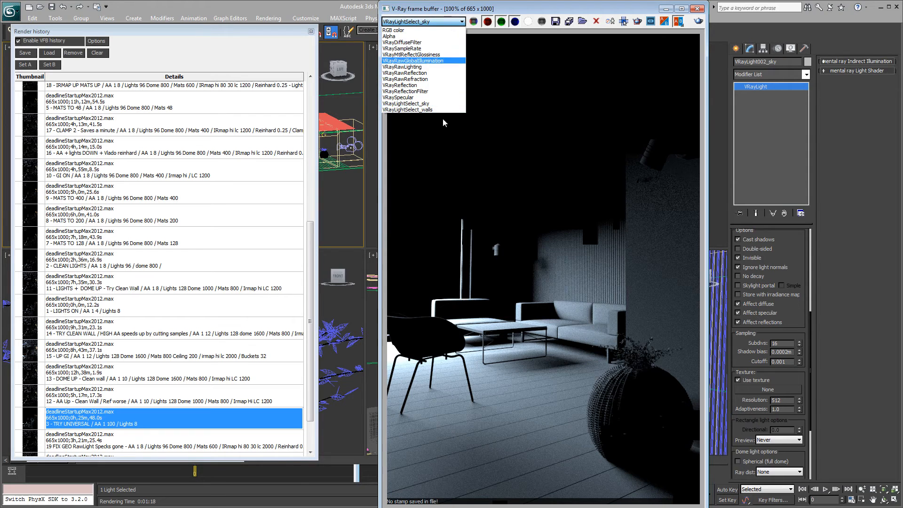
pyautogui.click(438, 49)
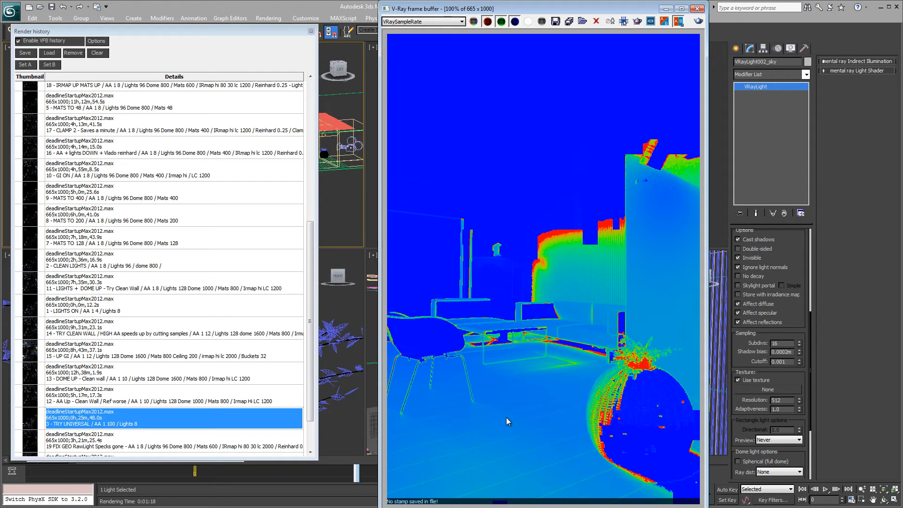
pyautogui.click(433, 22)
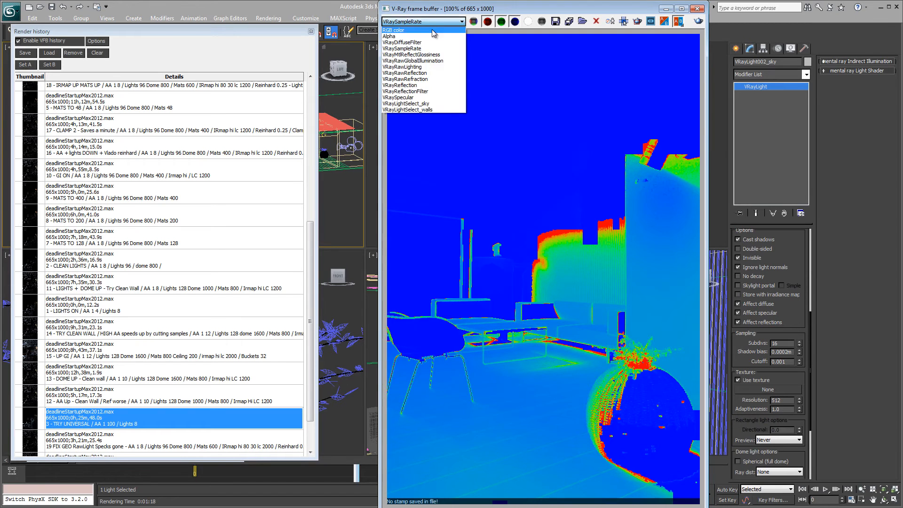
pyautogui.click(433, 30)
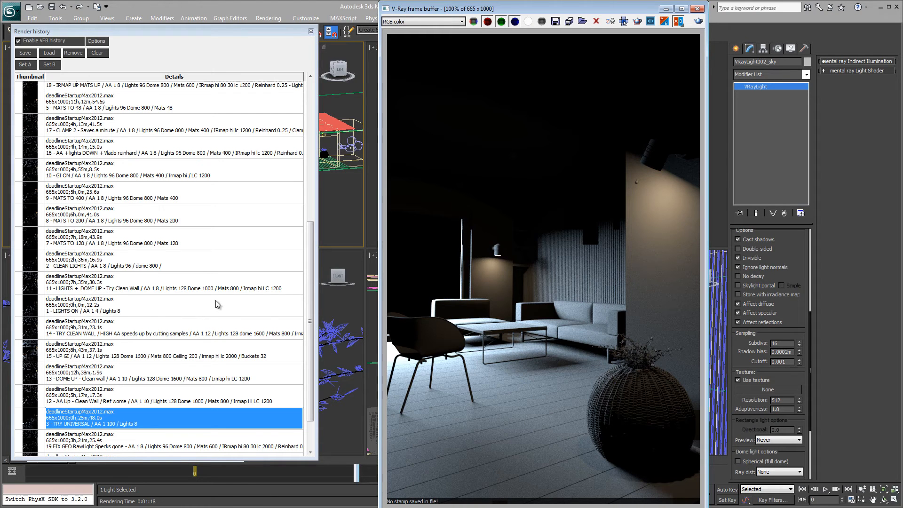
# Recall the "2 - CLEAN LIGHTS" render for comparison and load the "4 - MATS ON" render from the history
pyautogui.doubleClick(159, 267)
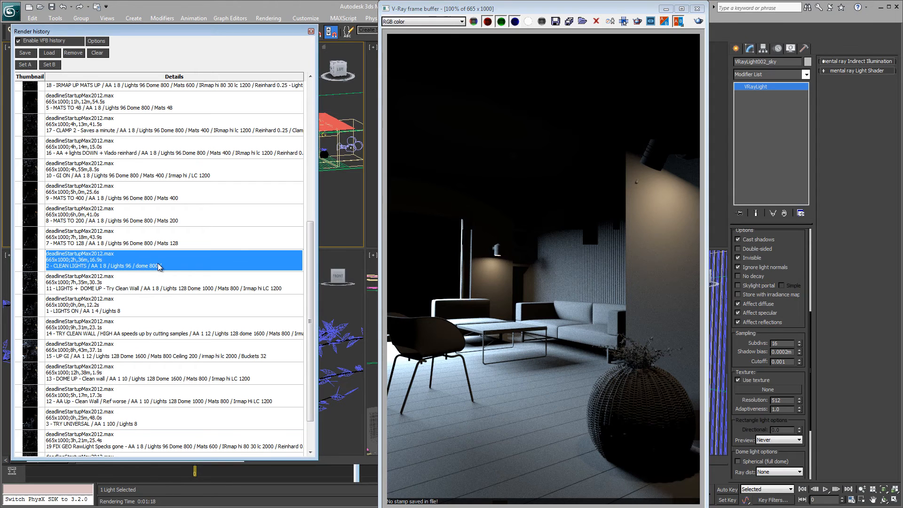
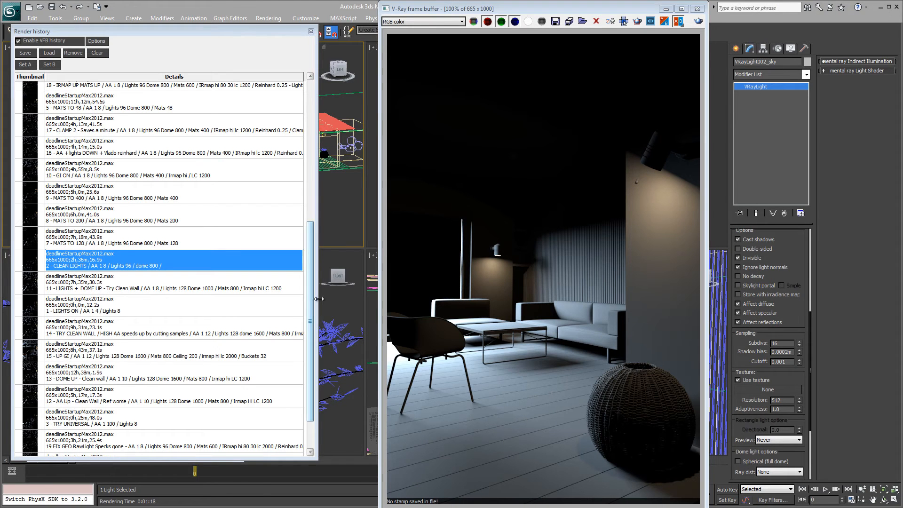
pyautogui.moveTo(310, 304); pyautogui.dragTo(310, 243)
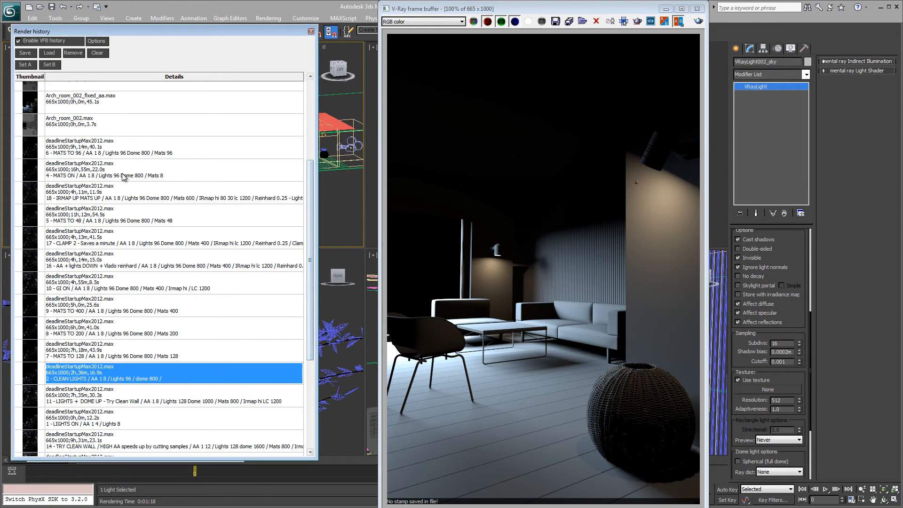
pyautogui.click(123, 174)
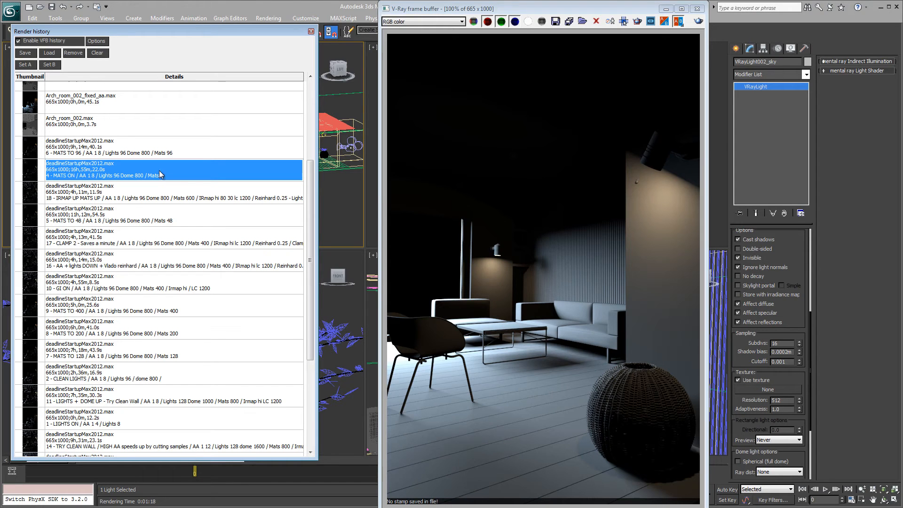
pyautogui.doubleClick(97, 175)
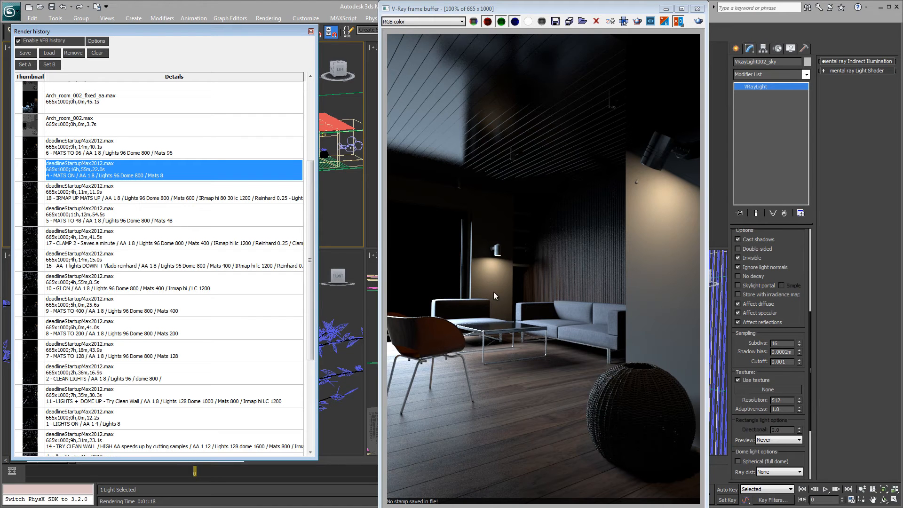
# Examine the VRayRawLighting and VRaySampleRate elements of the materials-on render, returning to RGB color
pyautogui.click(431, 22)
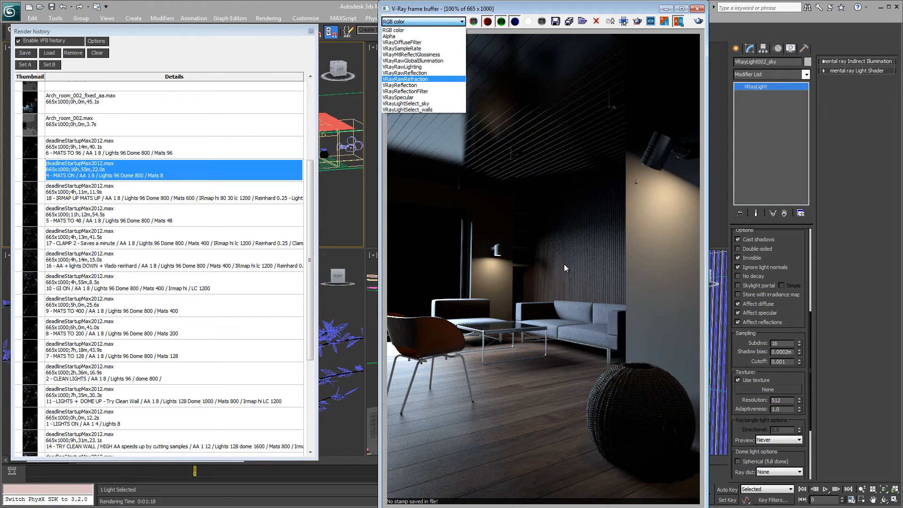
pyautogui.click(428, 66)
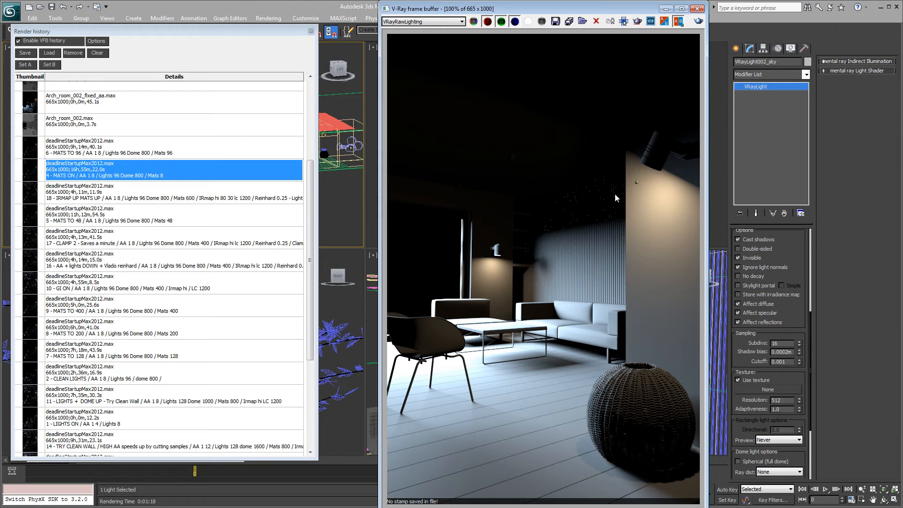
pyautogui.click(437, 21)
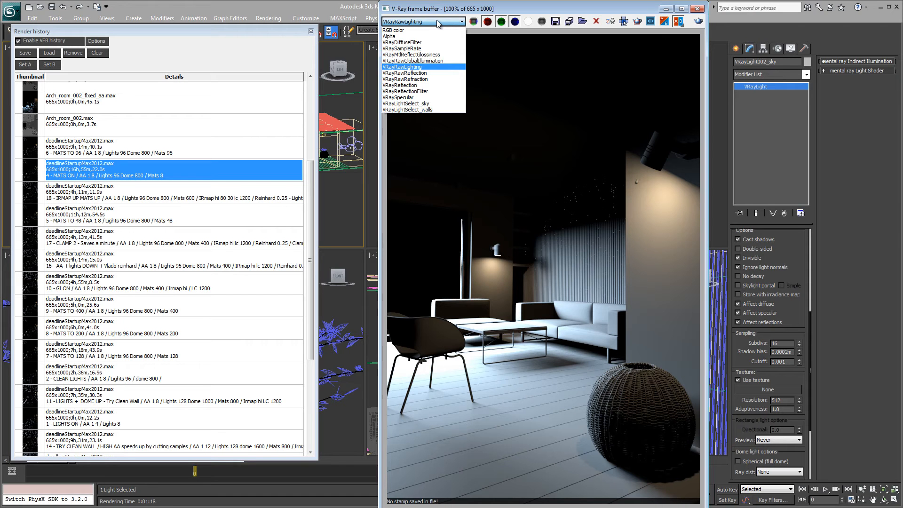
pyautogui.click(420, 49)
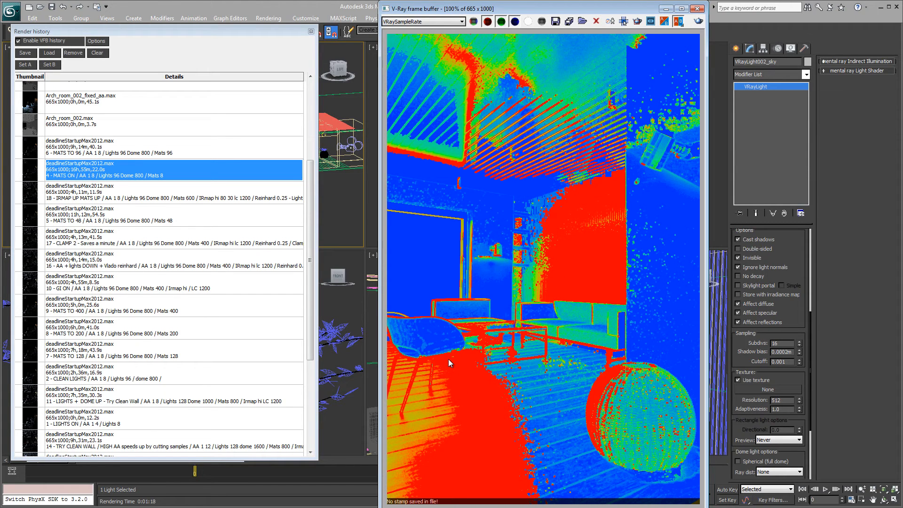
pyautogui.click(442, 24)
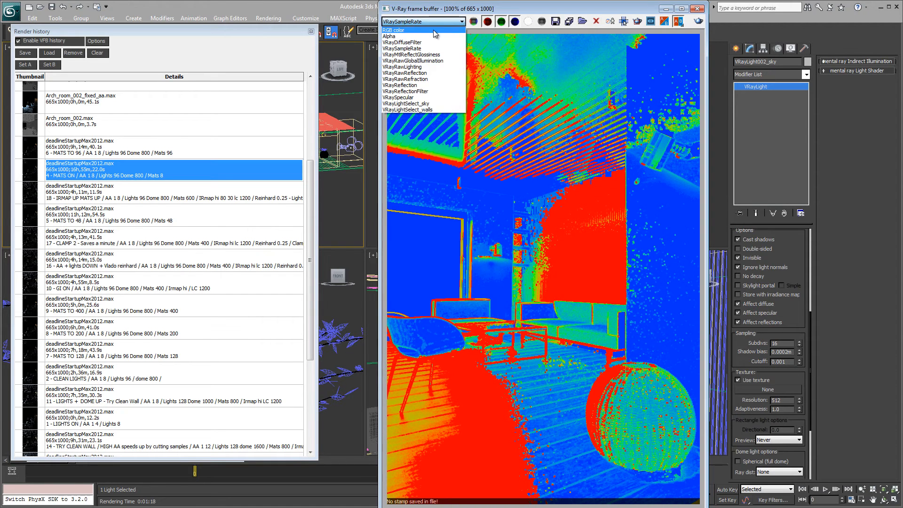
pyautogui.click(433, 29)
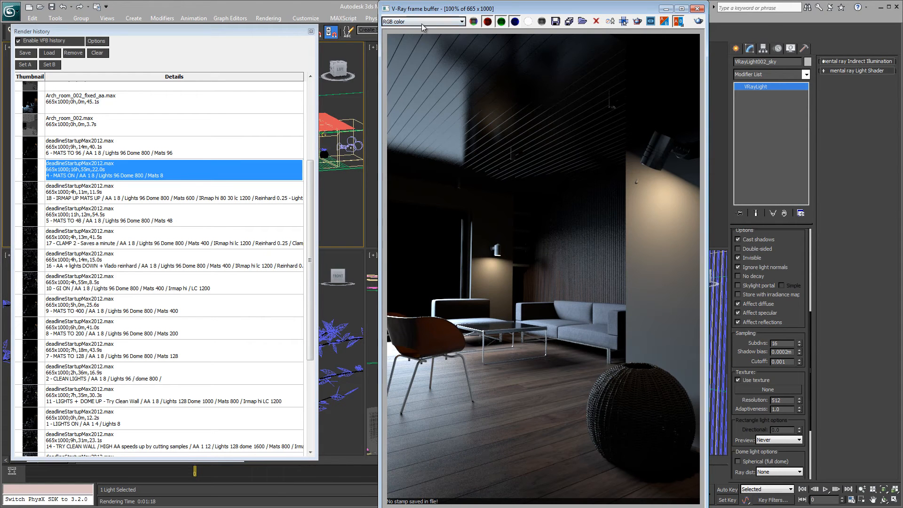
# Compare the materials-on render's sample rate with its RGB image, show the VRayReflection element, and move the frame buffer to uncover the viewports
pyautogui.click(437, 22)
pyautogui.click(404, 48)
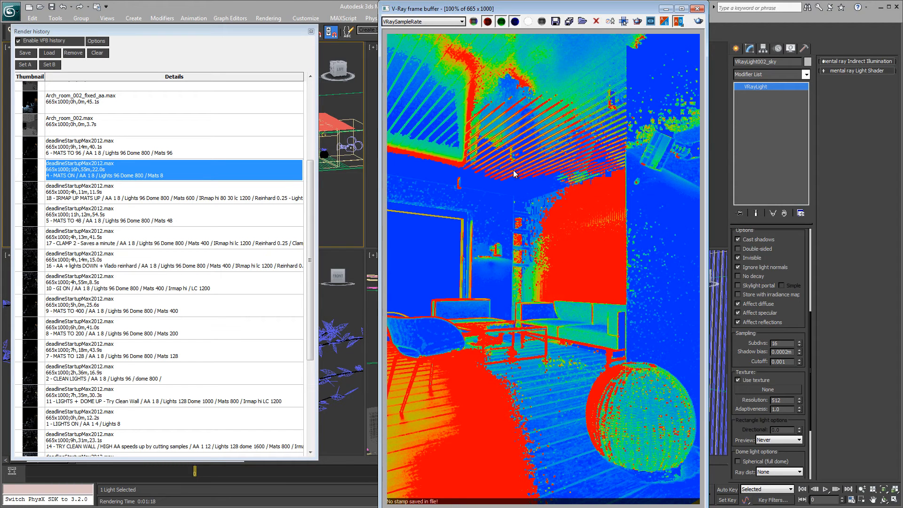
pyautogui.click(411, 22)
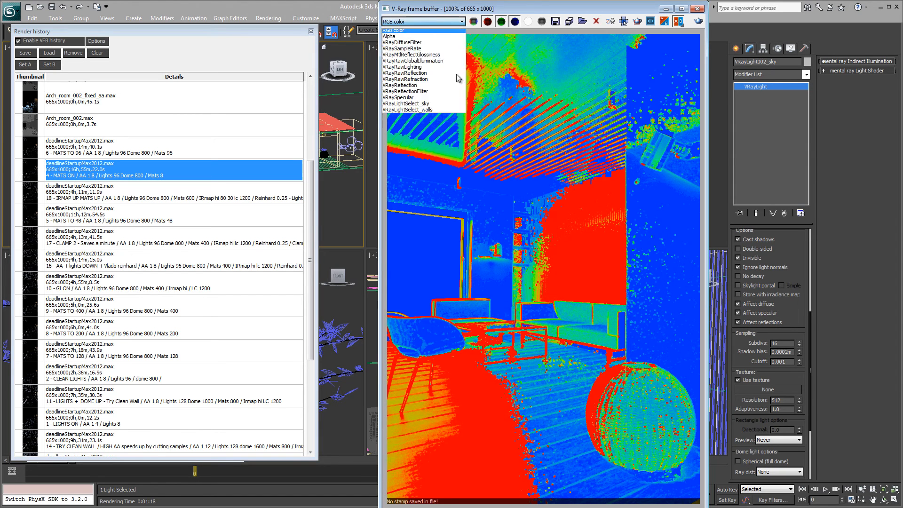
pyautogui.click(406, 31)
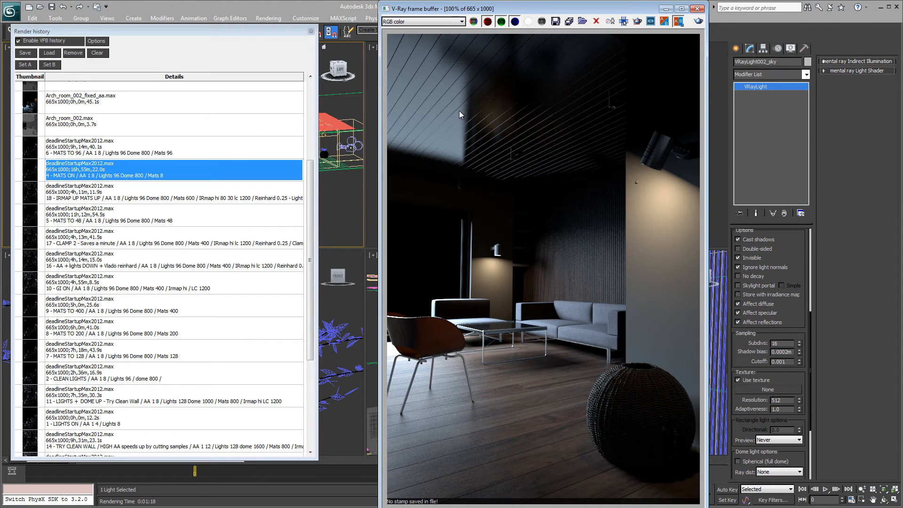
pyautogui.click(442, 22)
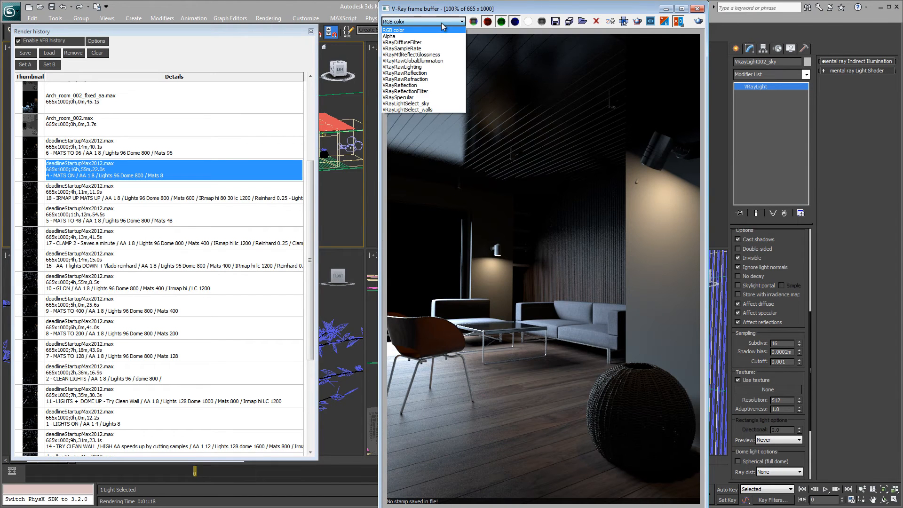
pyautogui.click(424, 85)
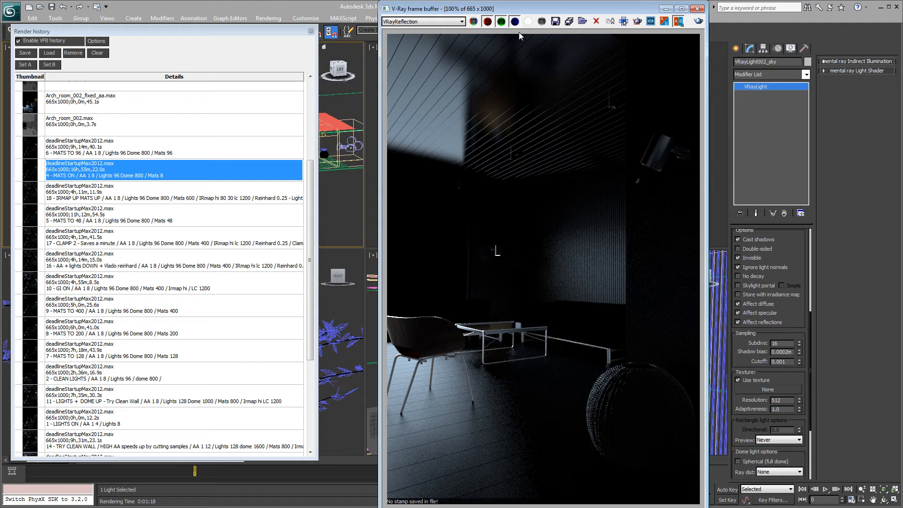
pyautogui.moveTo(560, 13); pyautogui.dragTo(671, 21)
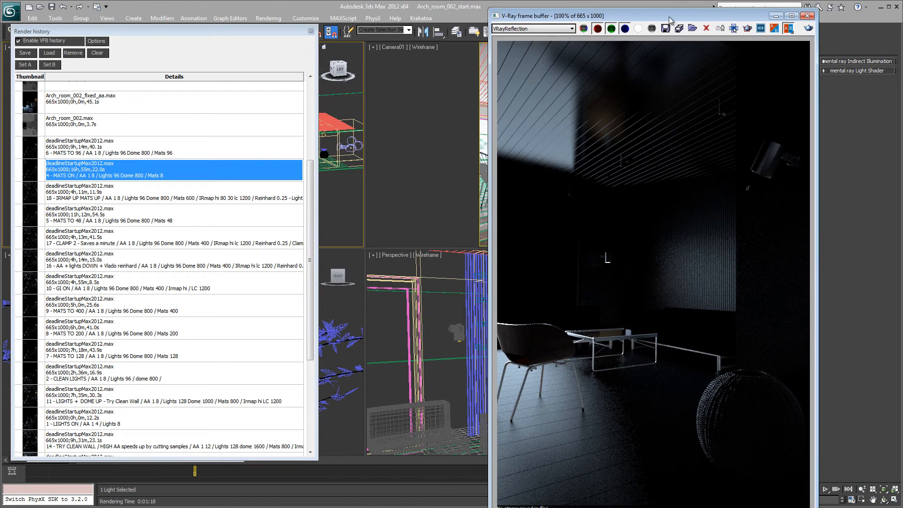
# Maximize the Camera01 viewport, select the floor object, and move the frame buffer aside to uncover the view
pyautogui.click(375, 145)
pyautogui.hotkey('alt', 'w')
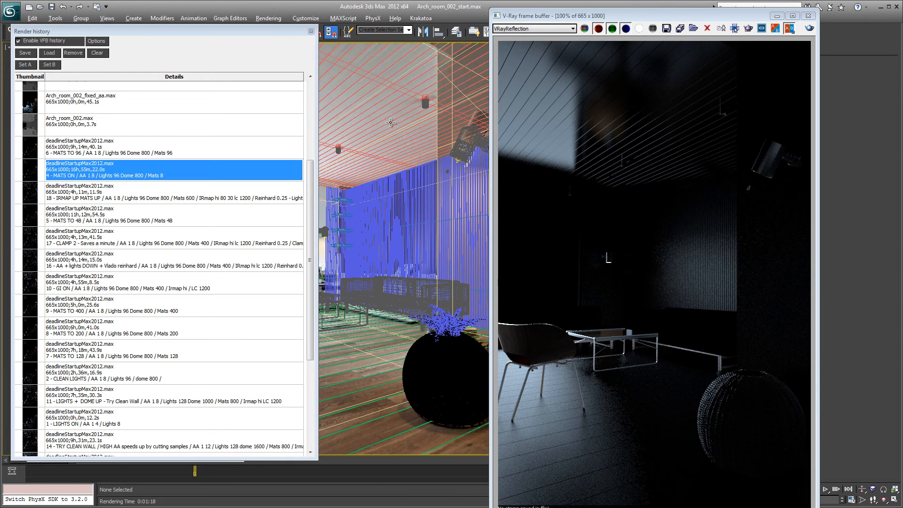
pyautogui.click(370, 365)
pyautogui.moveTo(607, 20); pyautogui.dragTo(686, 23)
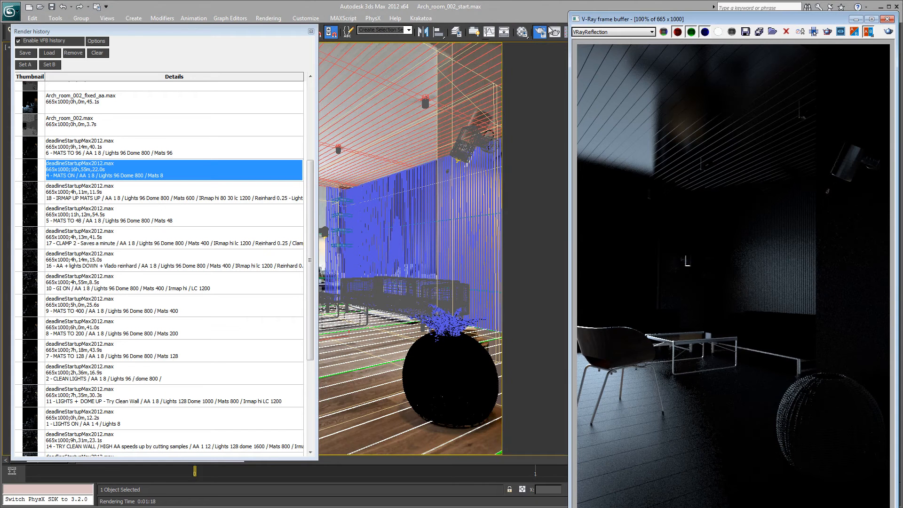
# Open the Material Editor, show the Dark_wood material, and arrange the editor and frame buffer side by side
pyautogui.click(523, 33)
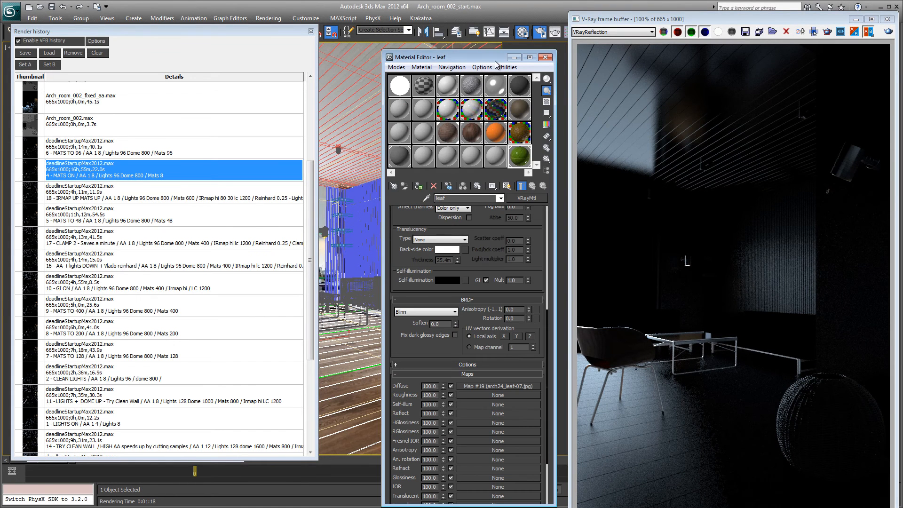
pyautogui.moveTo(495, 63); pyautogui.dragTo(380, 38)
pyautogui.click(333, 108)
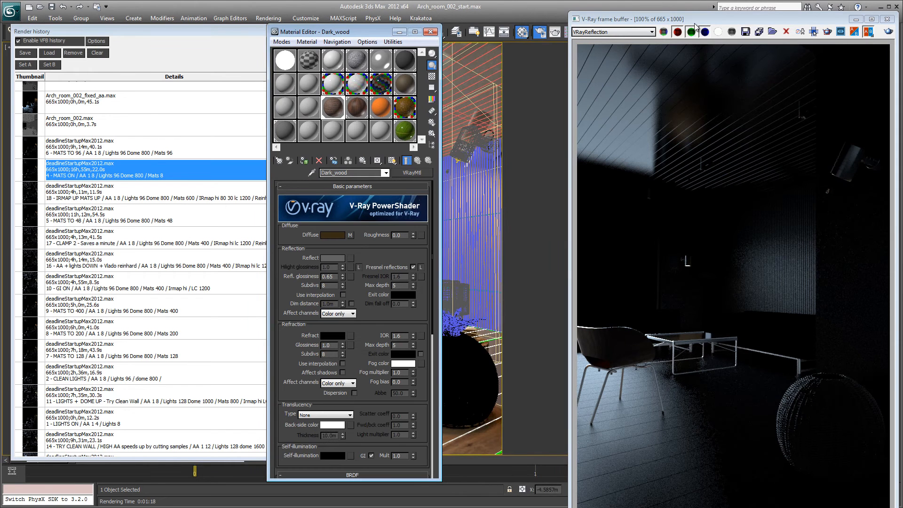
pyautogui.moveTo(730, 25); pyautogui.dragTo(627, 17)
pyautogui.click(370, 32)
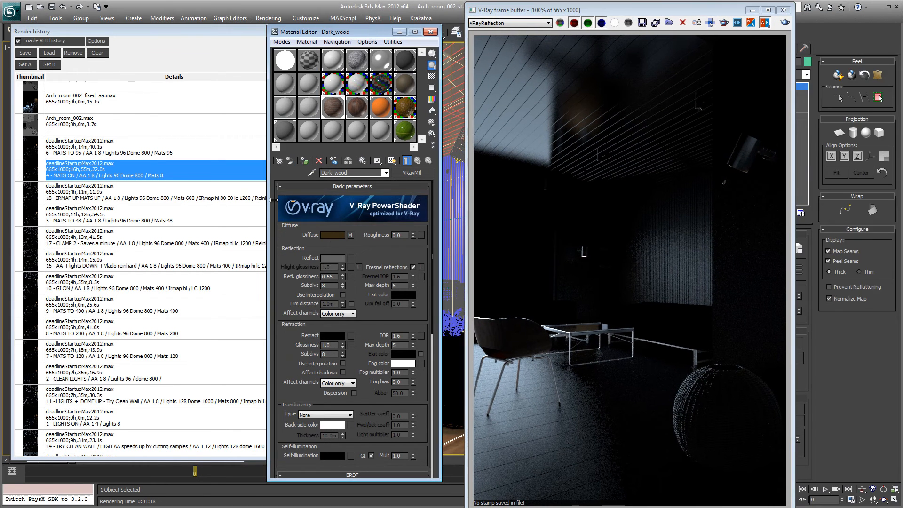
# Inspect the Dark_wood material's diffuse Color Correction map and its reflection glossiness setting
pyautogui.click(350, 235)
pyautogui.click(407, 162)
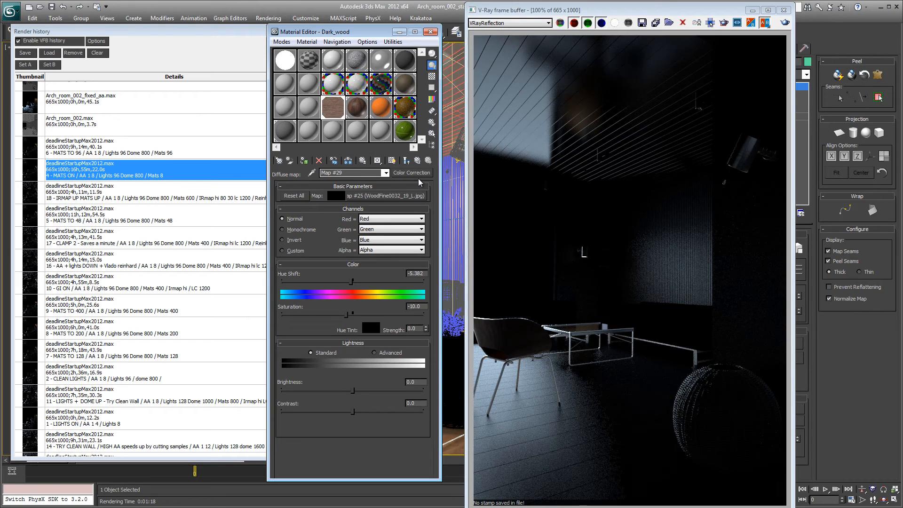
pyautogui.click(418, 162)
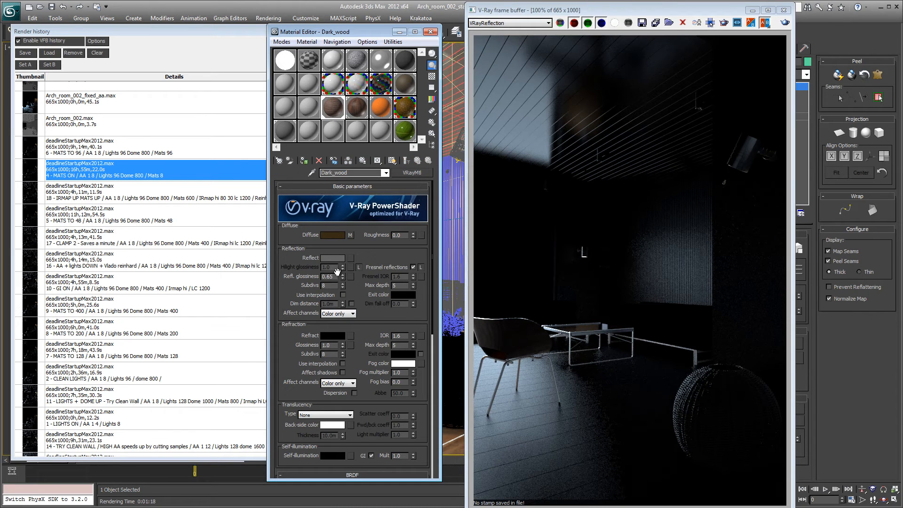
pyautogui.moveTo(337, 277); pyautogui.dragTo(328, 285)
pyautogui.write('65')
pyautogui.press('Tab')
# Examine the reflection glossiness of the Dark_wood_wall material and the parameters of the White_ceiling material
pyautogui.click(358, 111)
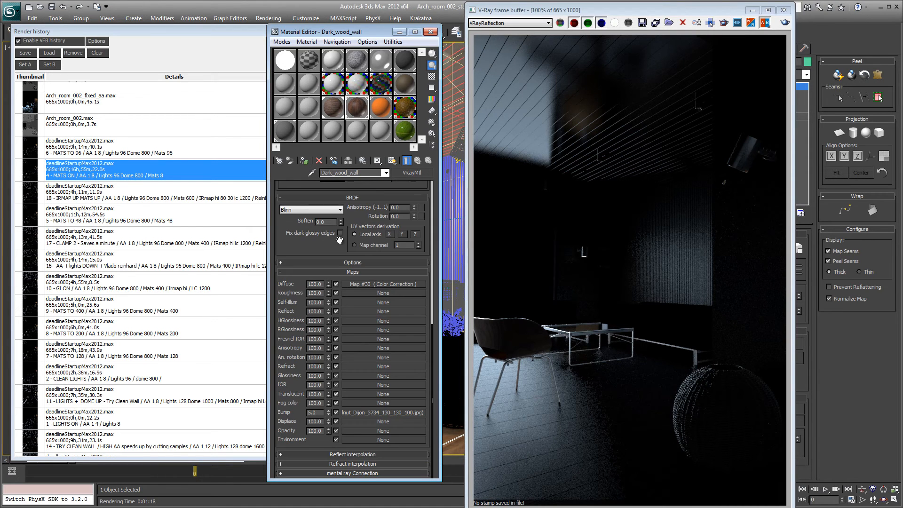
pyautogui.scroll(5, 367, 236)
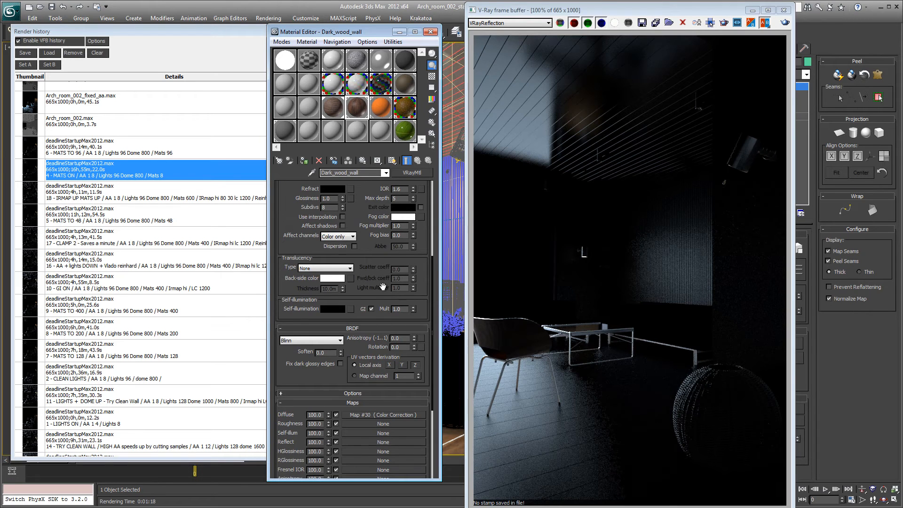
pyautogui.moveTo(370, 208); pyautogui.dragTo(381, 352)
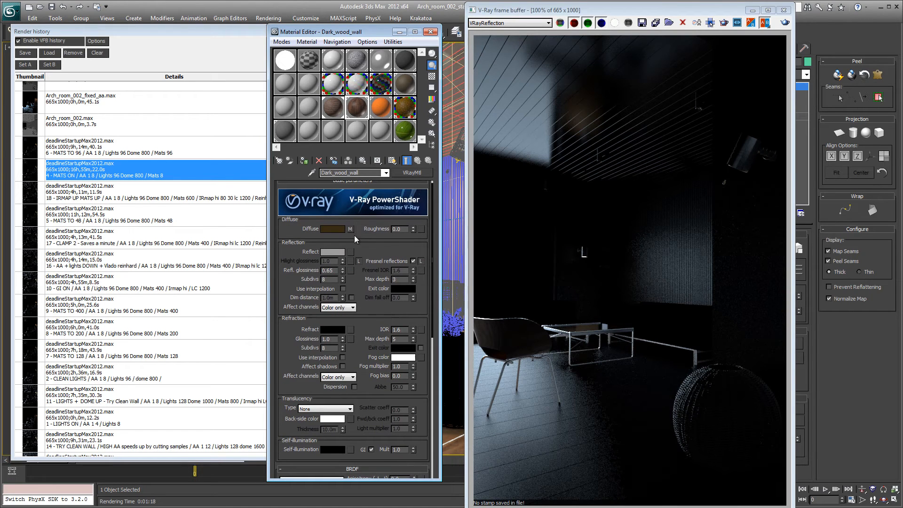
pyautogui.doubleClick(336, 271)
pyautogui.click(334, 84)
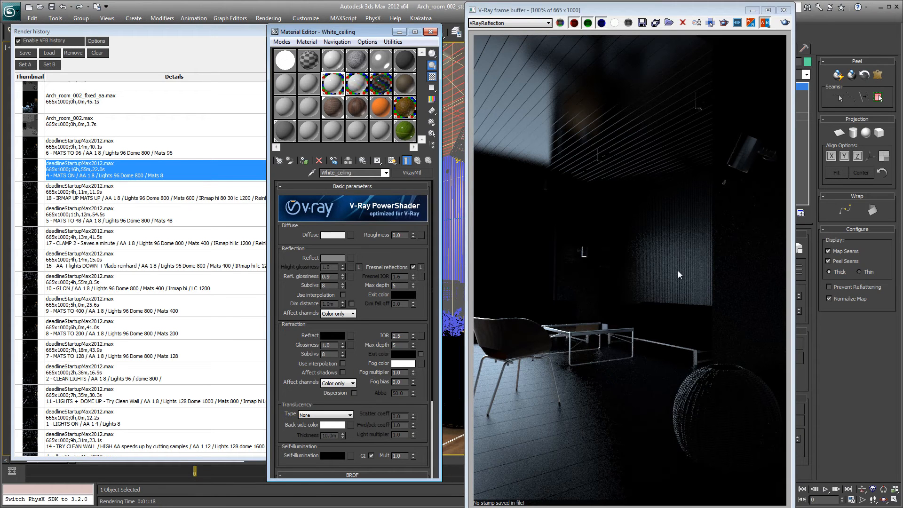
# Minimize the Material Editor, bring up Render Setup to toggle Override mtl in the Global switches, and move Render Setup out of view
pyautogui.moveTo(667, 11); pyautogui.dragTo(766, 46)
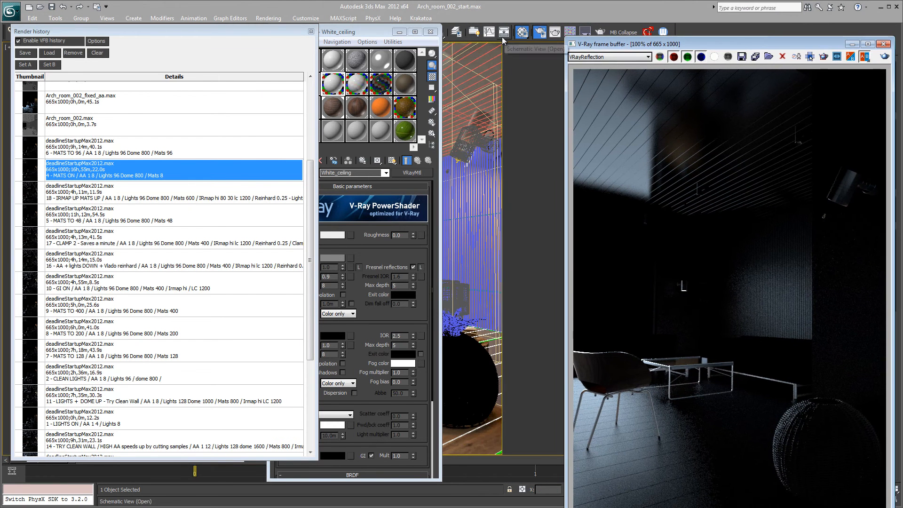
pyautogui.click(399, 32)
pyautogui.moveTo(221, 32); pyautogui.dragTo(200, 125)
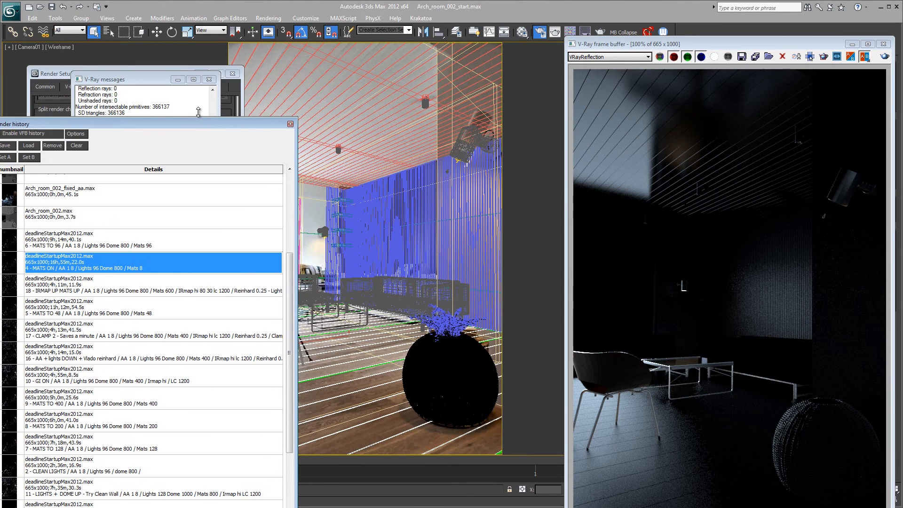
pyautogui.click(52, 73)
pyautogui.moveTo(54, 74); pyautogui.dragTo(311, 44)
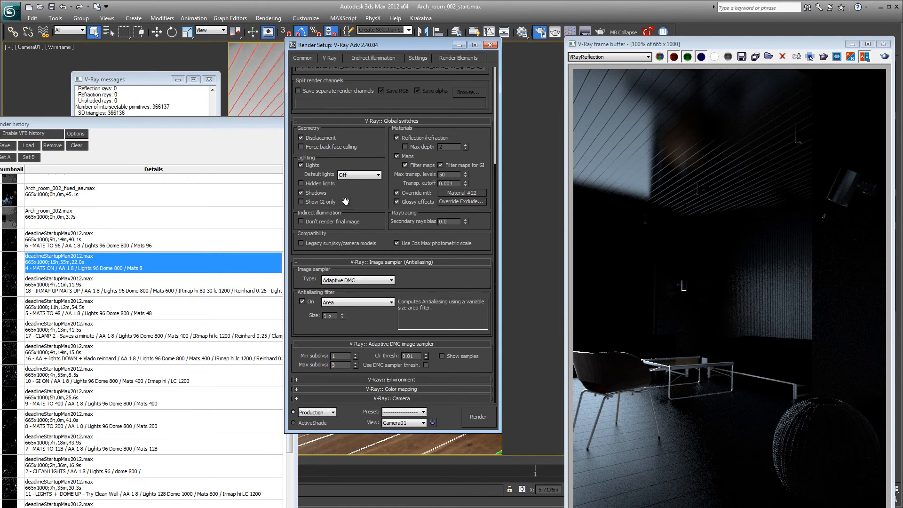
pyautogui.click(405, 194)
pyautogui.click(416, 195)
pyautogui.click(412, 195)
pyautogui.moveTo(440, 43); pyautogui.dragTo(404, 507)
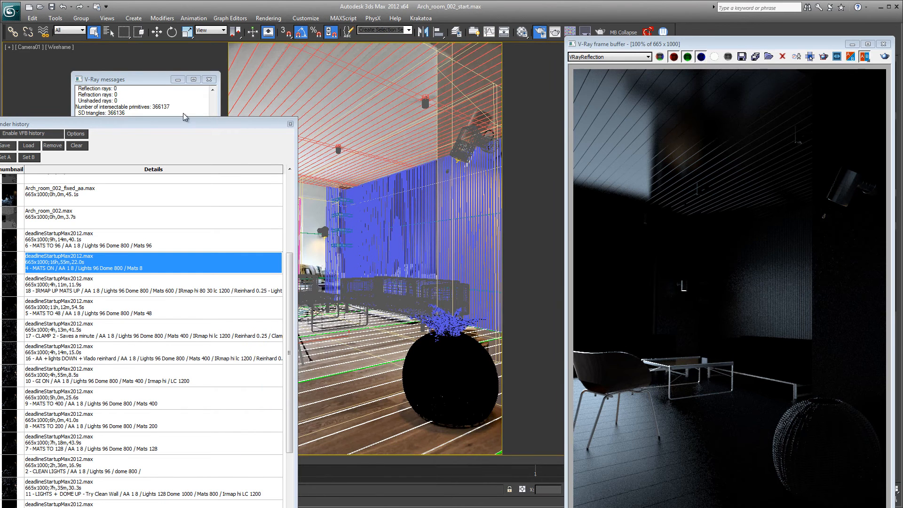
# Show the materials-on render in RGB color beside the render history and load the "5 - MATS TO 48" render
pyautogui.moveTo(193, 122); pyautogui.dragTo(219, 30)
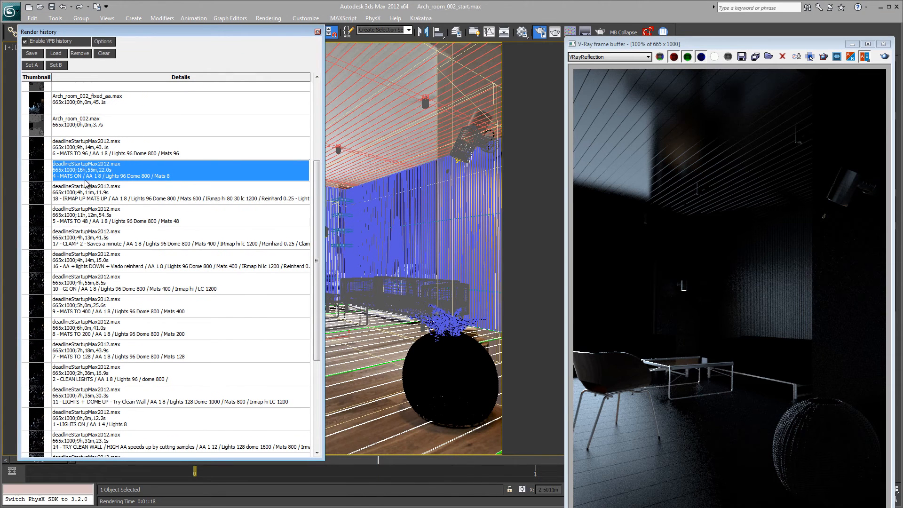
pyautogui.click(611, 57)
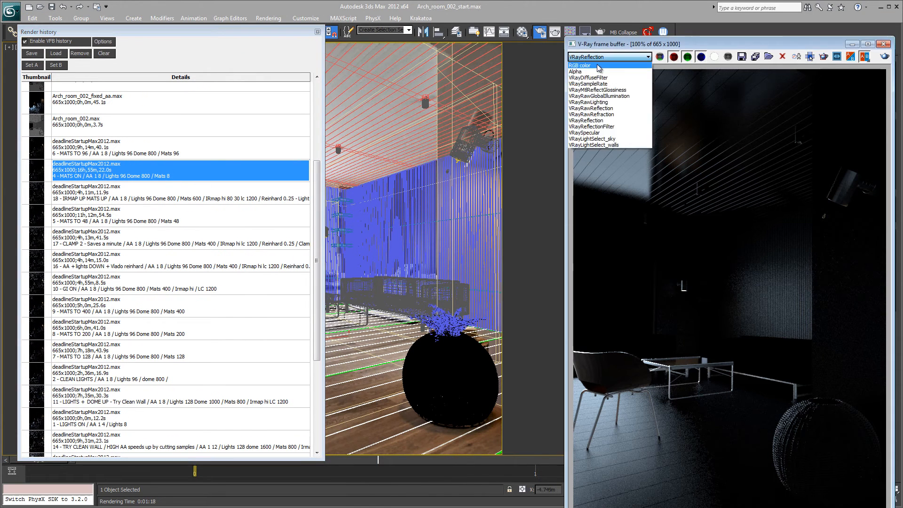
pyautogui.click(593, 63)
pyautogui.moveTo(721, 45); pyautogui.dragTo(598, 10)
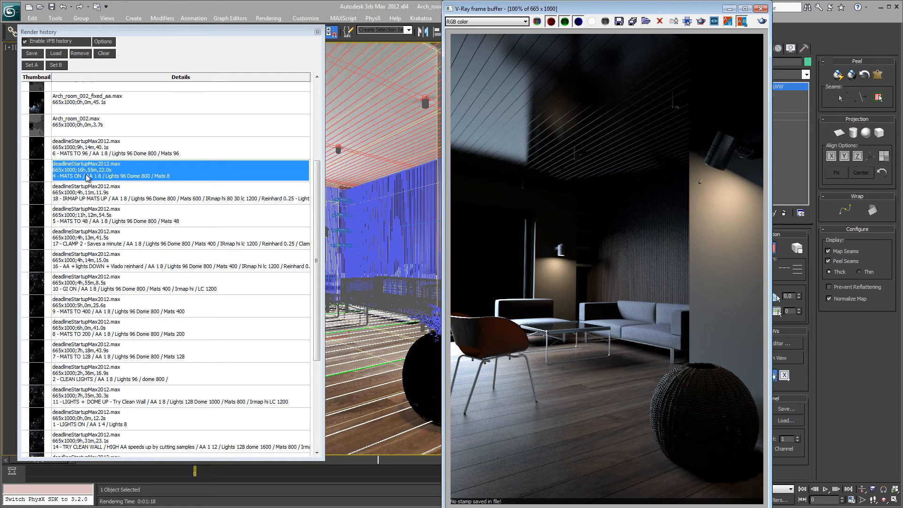
pyautogui.click(168, 218)
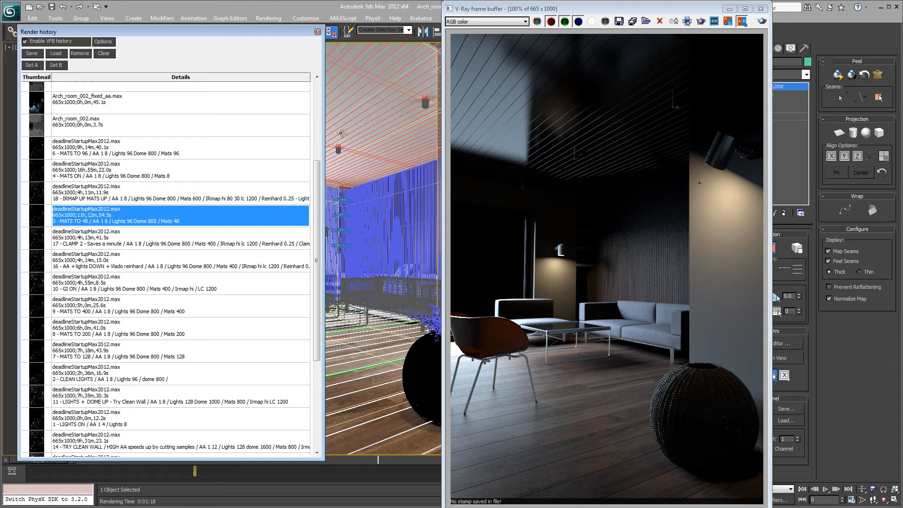
# Reopen the Material Editor and examine the White_walls material's parameters and expanded Options rollout
pyautogui.moveTo(583, 11); pyautogui.dragTo(679, 12)
pyautogui.click(522, 33)
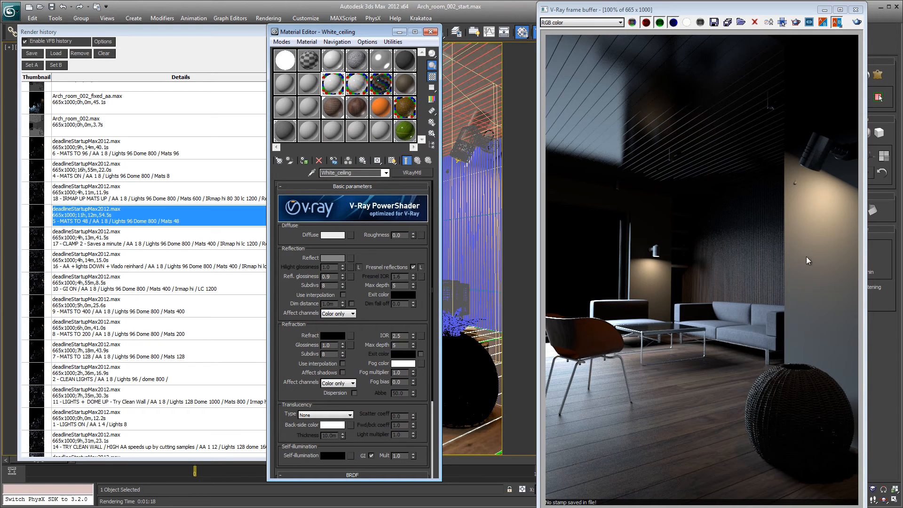
pyautogui.click(331, 61)
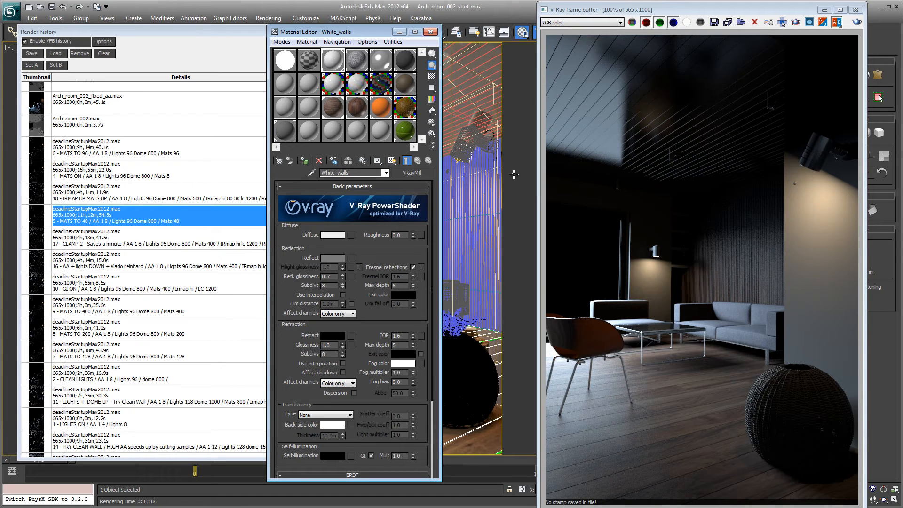
pyautogui.moveTo(375, 409); pyautogui.dragTo(388, 258)
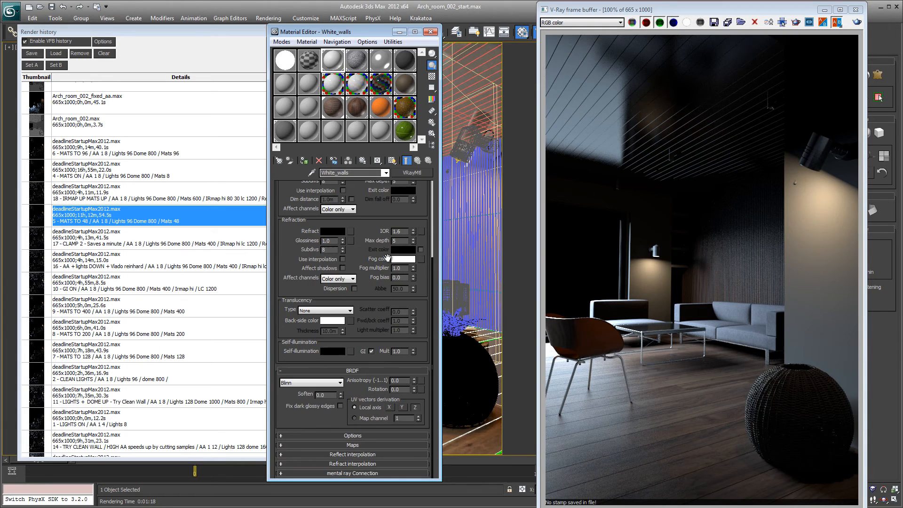
pyautogui.click(347, 435)
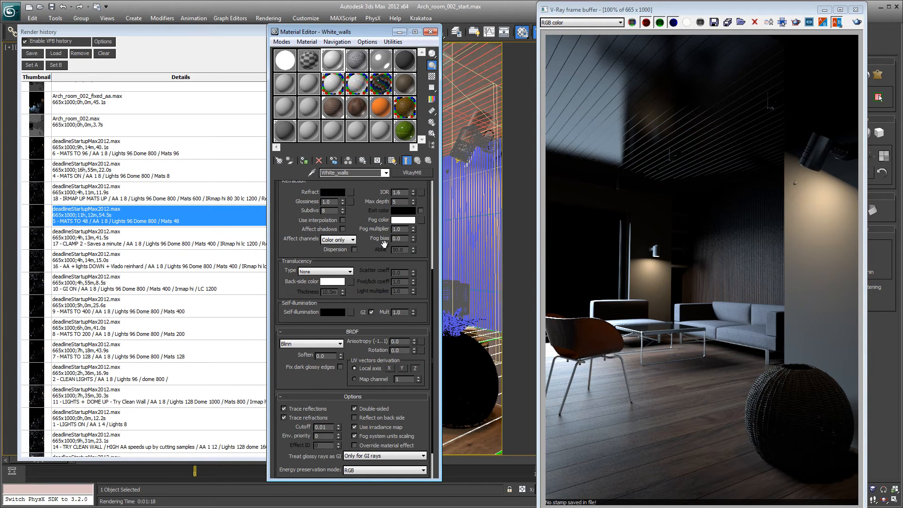
pyautogui.scroll(5, 366, 194)
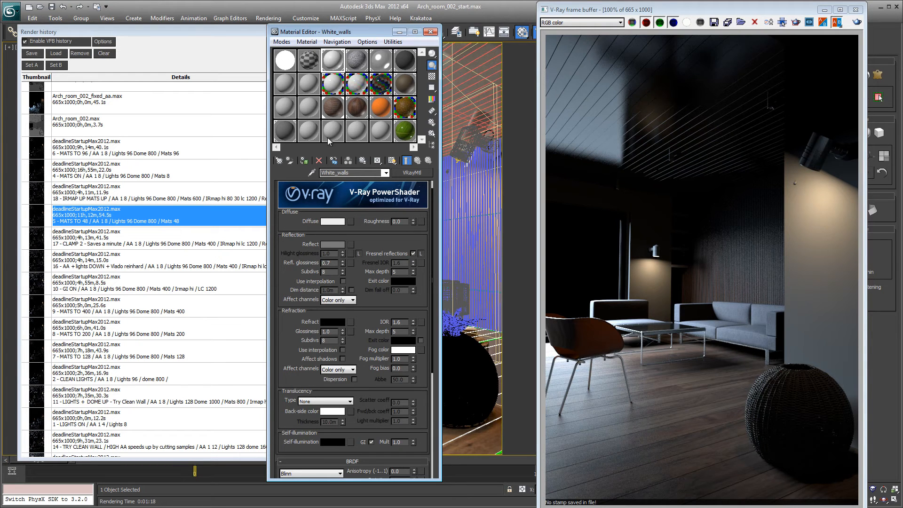
# Set the reflection subdivs of the Dark_wood and Dark_wood_wall materials to 48
pyautogui.click(326, 112)
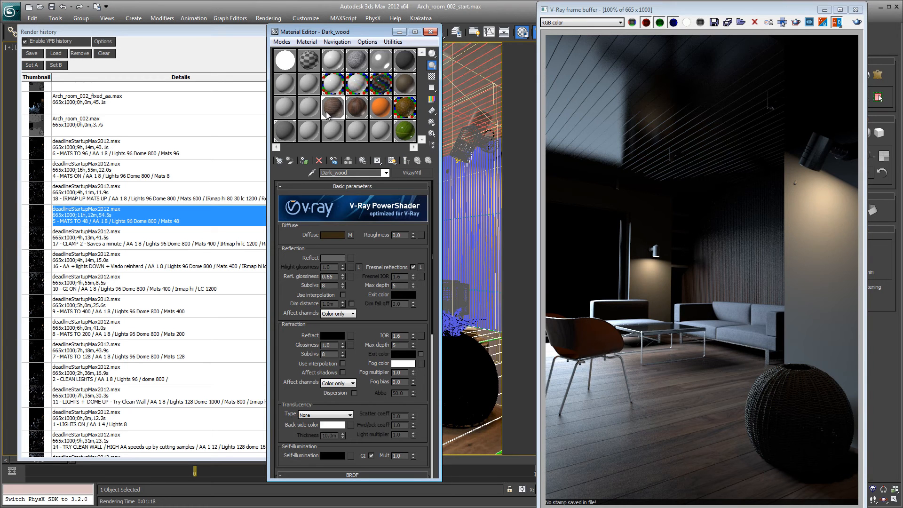
pyautogui.write('48')
pyautogui.press('Return')
pyautogui.click(361, 113)
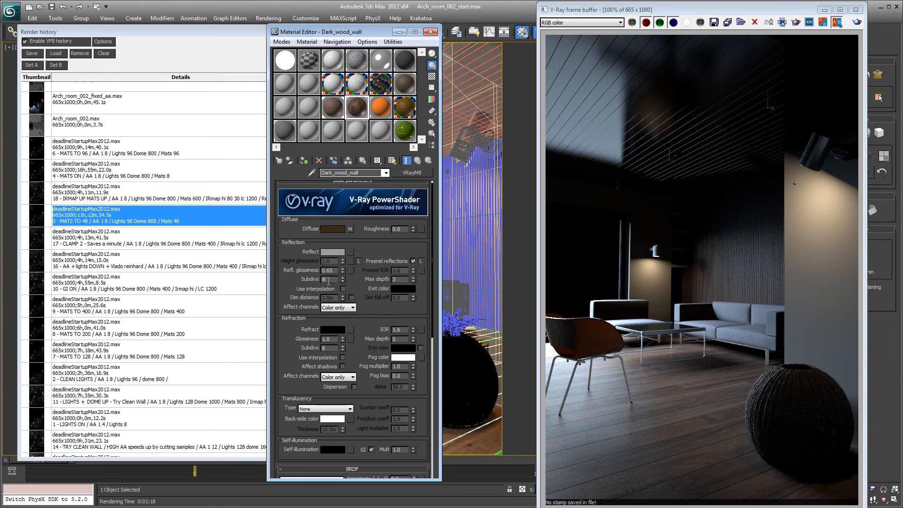
pyautogui.click(328, 281)
pyautogui.write('48')
pyautogui.press('Return')
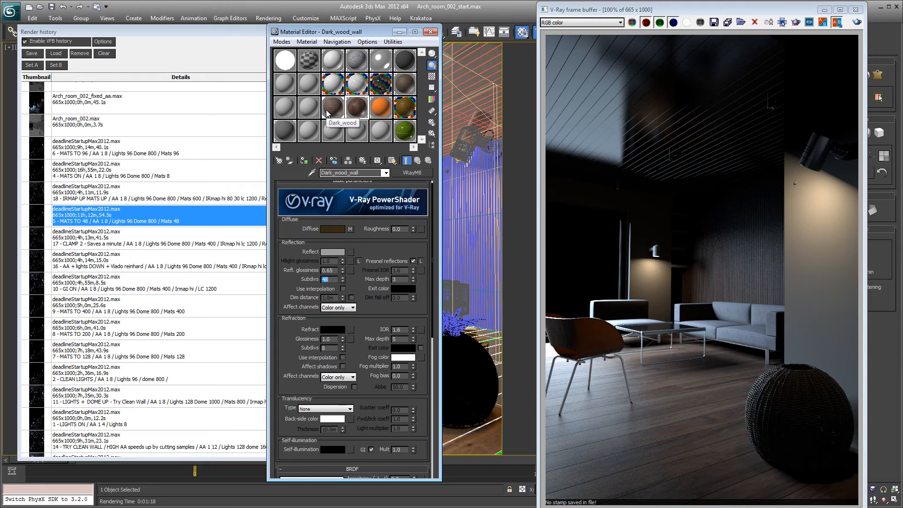
# Edit the White_ceiling material's reflection subdivs, close the Material Editor, and move the frame buffer back beside the history
pyautogui.click(335, 85)
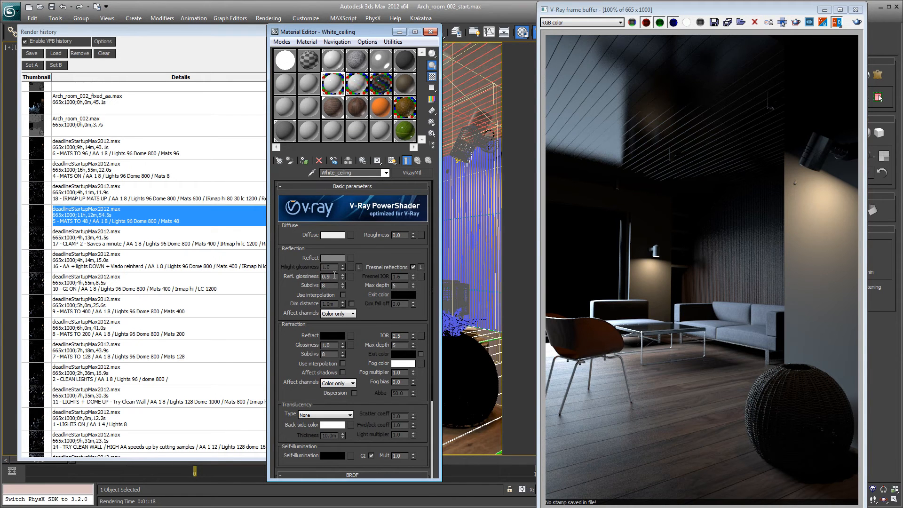
pyautogui.moveTo(331, 286); pyautogui.dragTo(306, 291)
pyautogui.press('Return')
pyautogui.click(431, 32)
pyautogui.moveTo(582, 9); pyautogui.dragTo(448, 7)
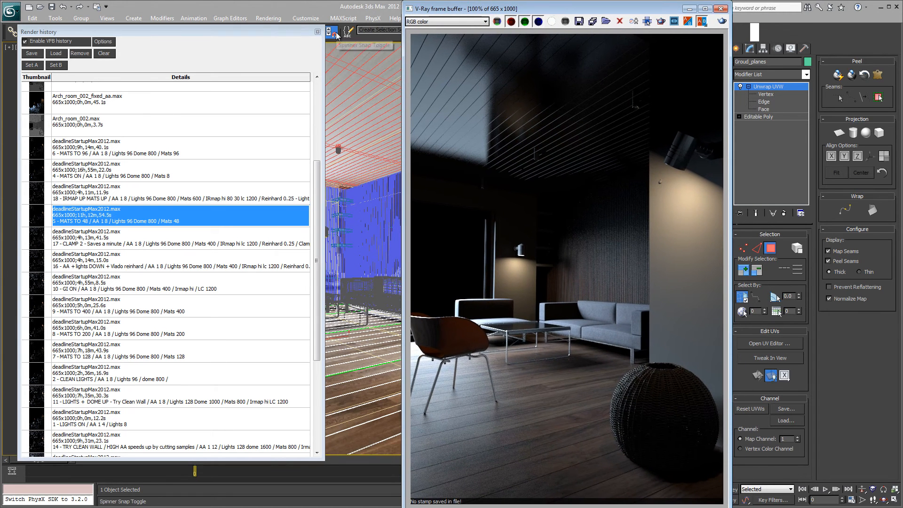
# Examine the VRaySampleRate and VRayReflection elements of the "5 - MATS TO 48" render and load "6 - MATS TO 96" for comparison
pyautogui.click(138, 224)
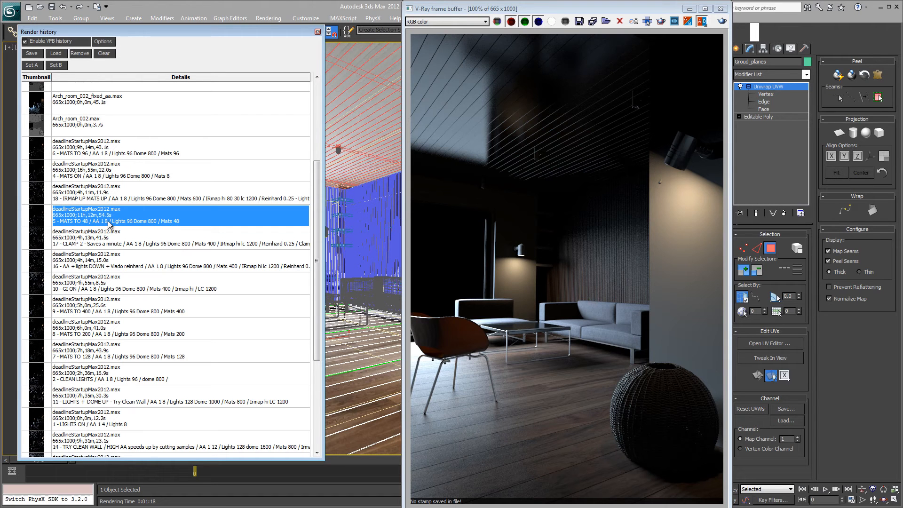
pyautogui.click(466, 26)
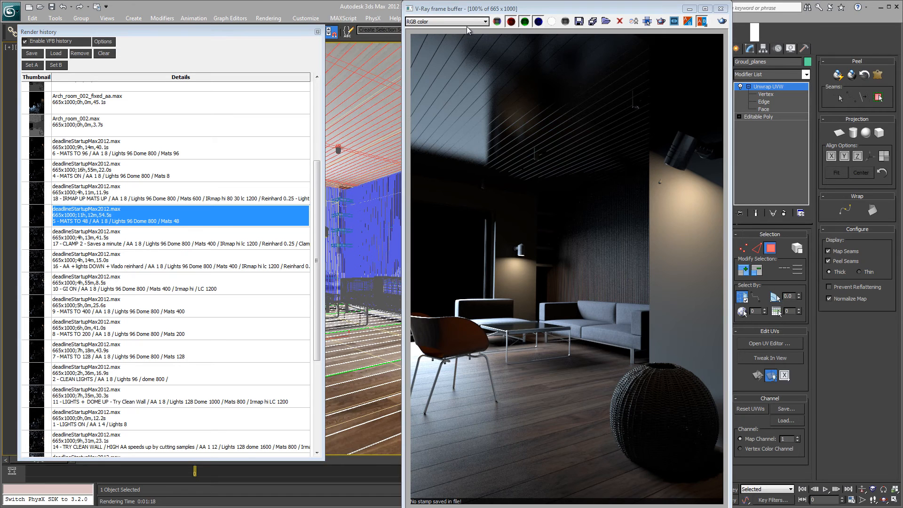
pyautogui.click(471, 22)
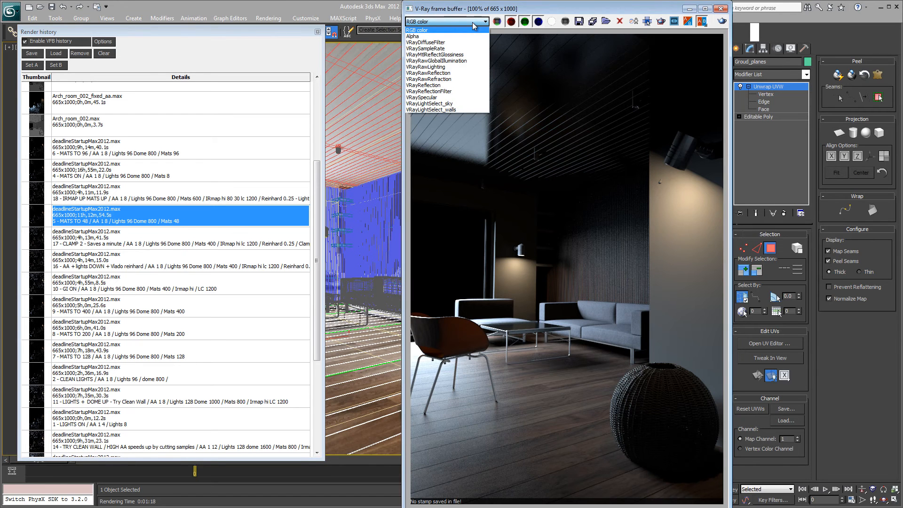
pyautogui.click(455, 48)
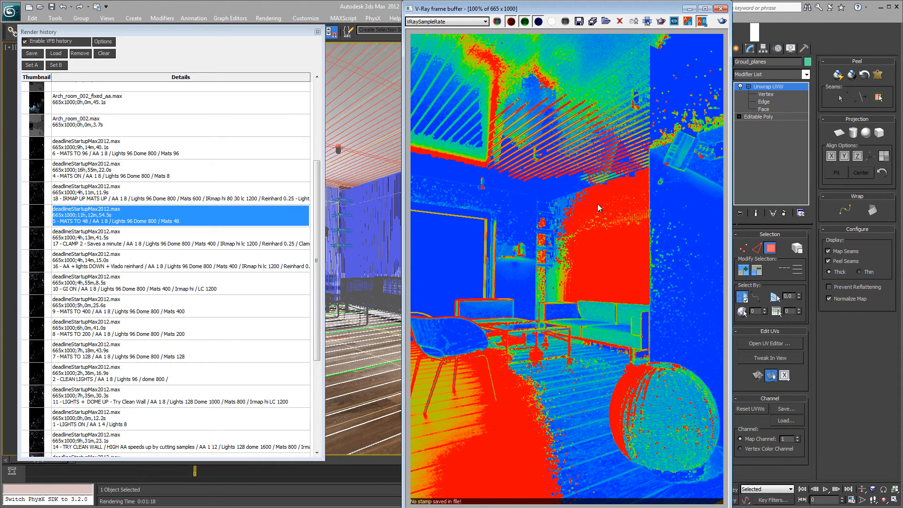
pyautogui.click(468, 23)
pyautogui.click(453, 86)
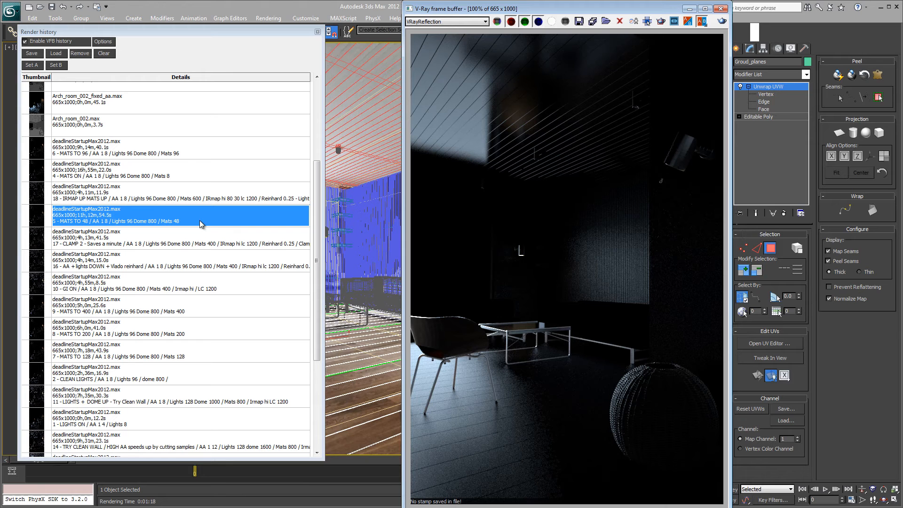
pyautogui.doubleClick(186, 155)
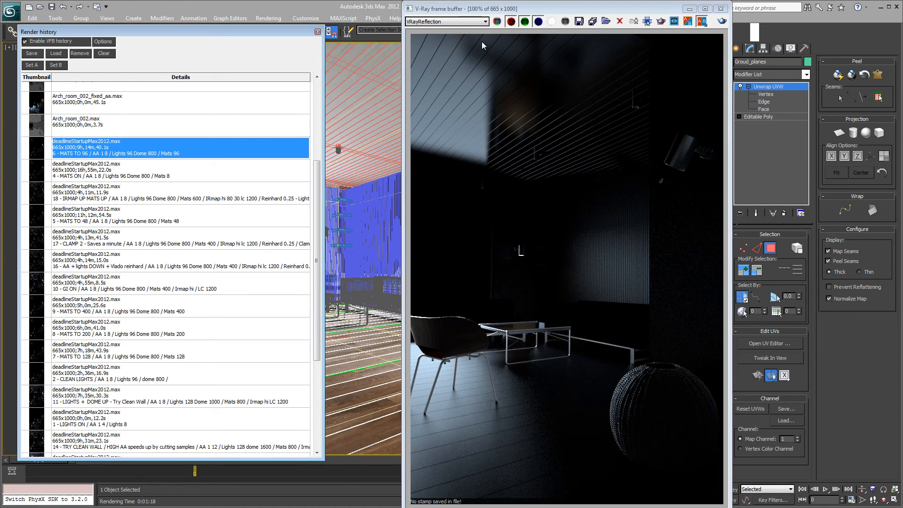
# Examine the VRaySampleRate element of the "6 - MATS TO 96" render, and return to the RGB color view
pyautogui.click(469, 22)
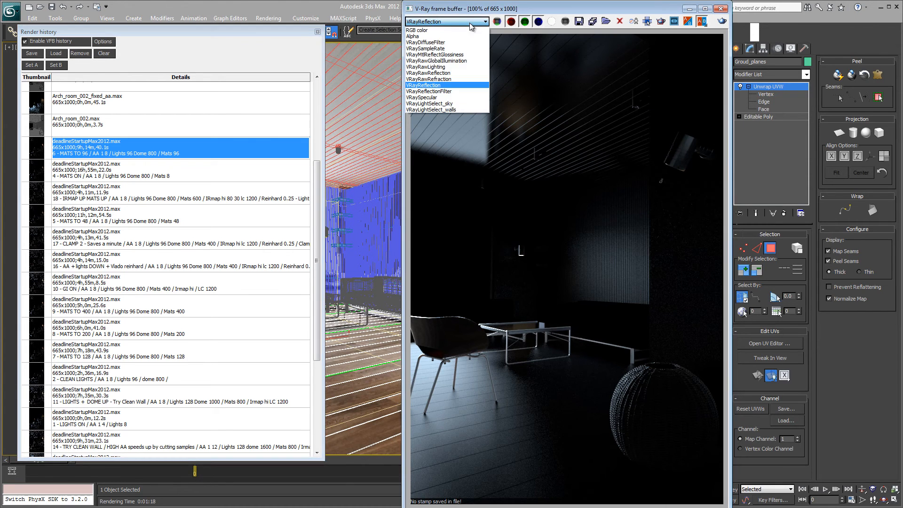
pyautogui.click(455, 49)
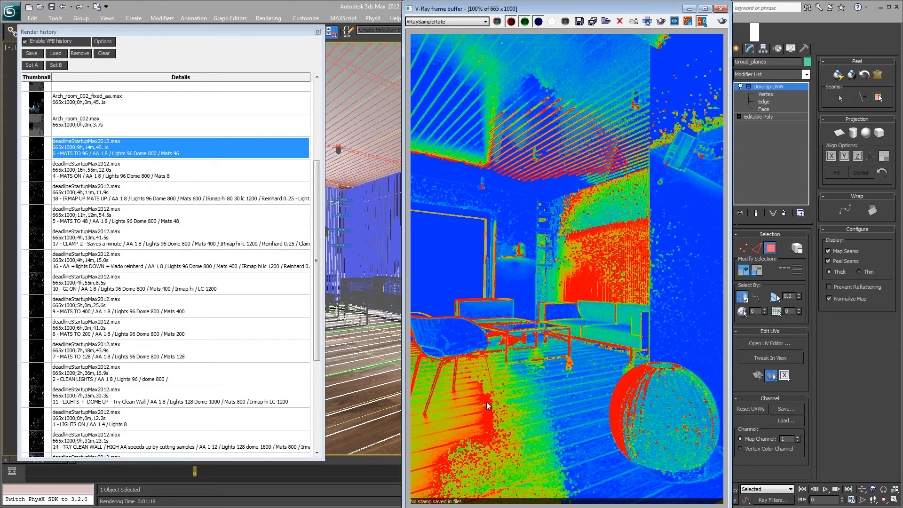
pyautogui.click(483, 22)
pyautogui.click(436, 30)
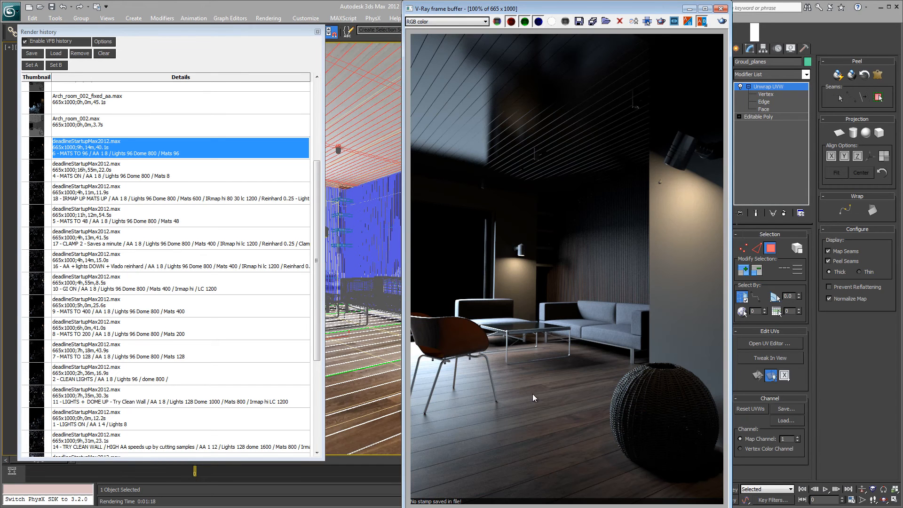
# Load the "7 - MATS TO 128" render from the history, examine its VRaySampleRate element, and return to RGB color
pyautogui.click(124, 354)
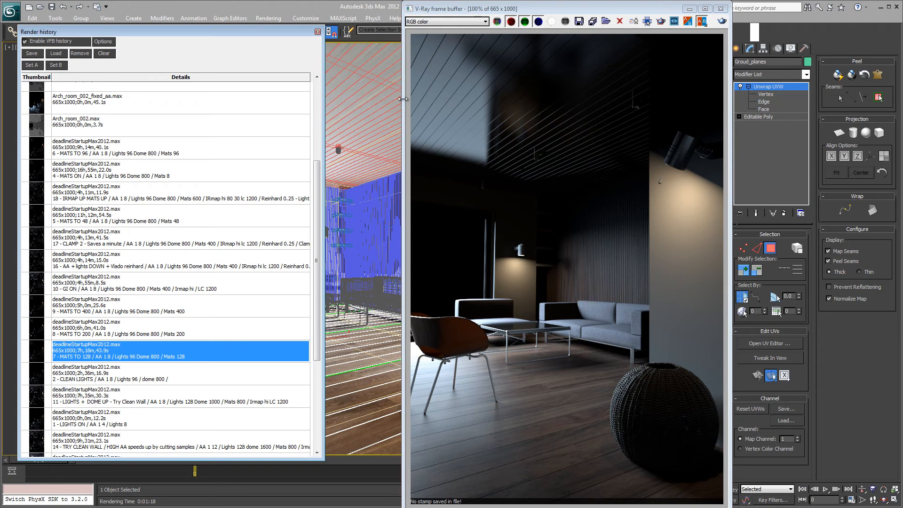
pyautogui.click(459, 22)
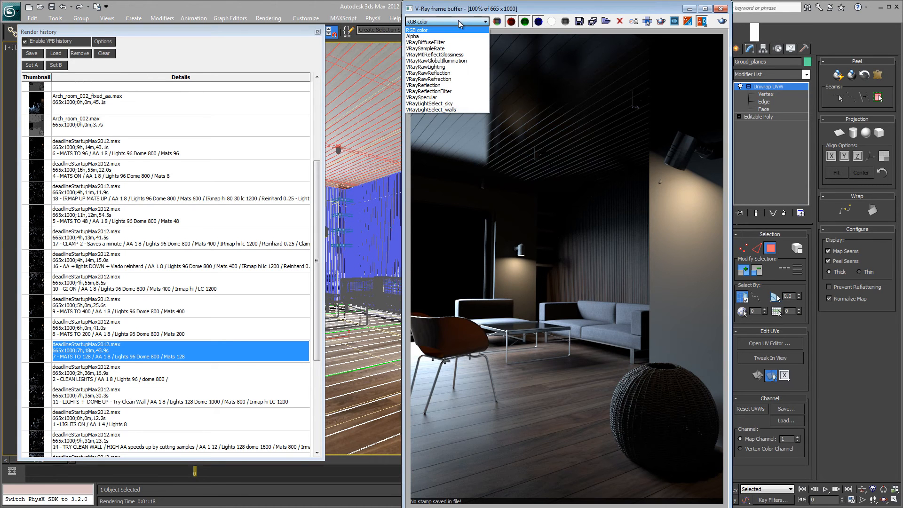
pyautogui.click(438, 48)
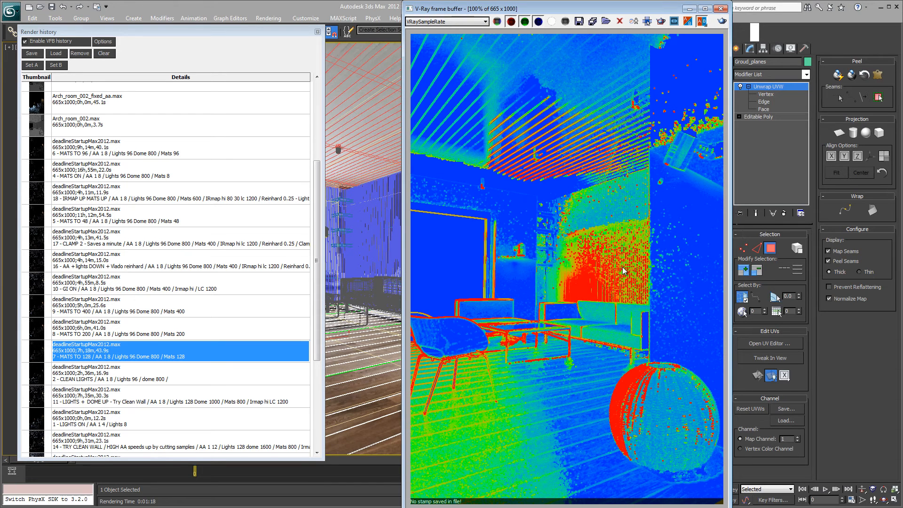
pyautogui.click(450, 21)
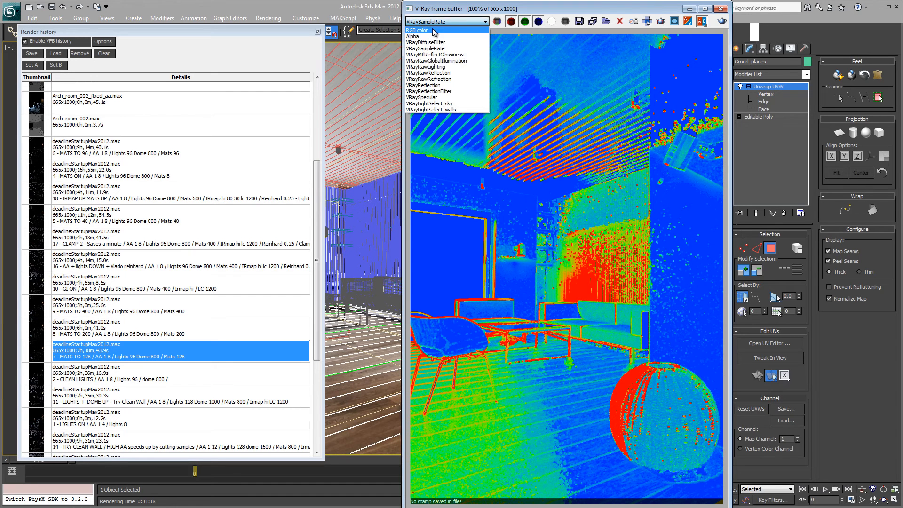
pyautogui.click(433, 30)
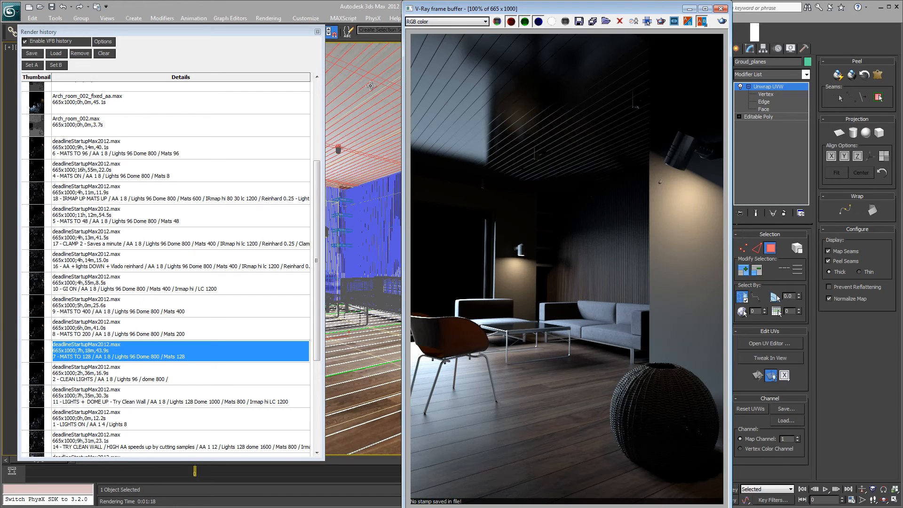
# Load the "8 - MATS TO 200" render from the history, examine its VRaySampleRate element, and return to RGB color
pyautogui.click(113, 335)
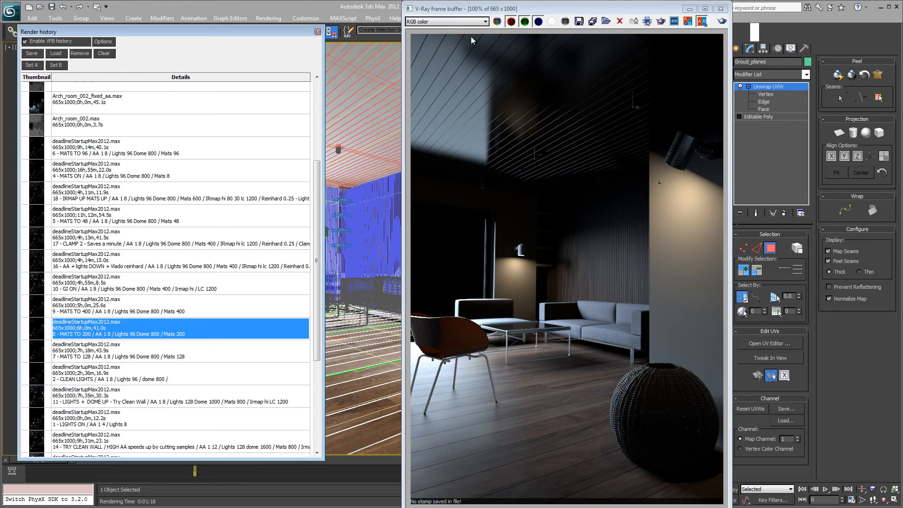
pyautogui.click(464, 22)
pyautogui.click(444, 49)
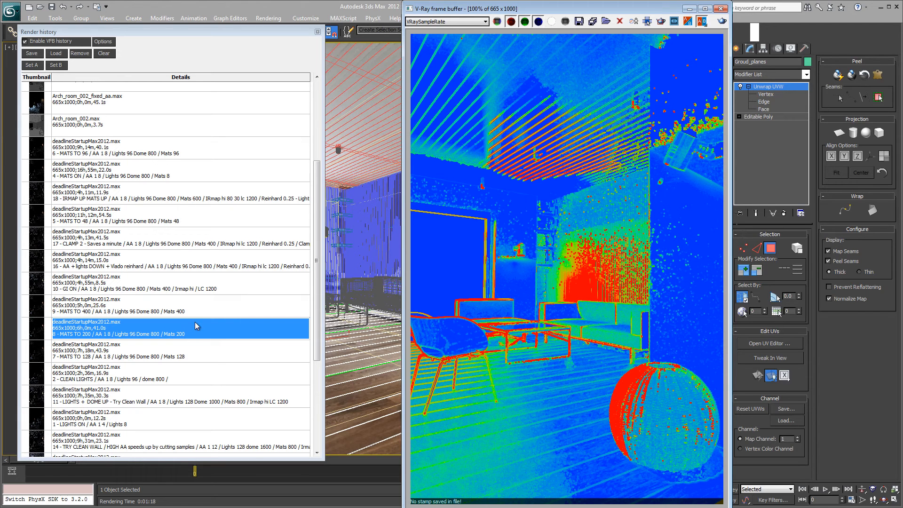
pyautogui.click(468, 21)
pyautogui.click(438, 27)
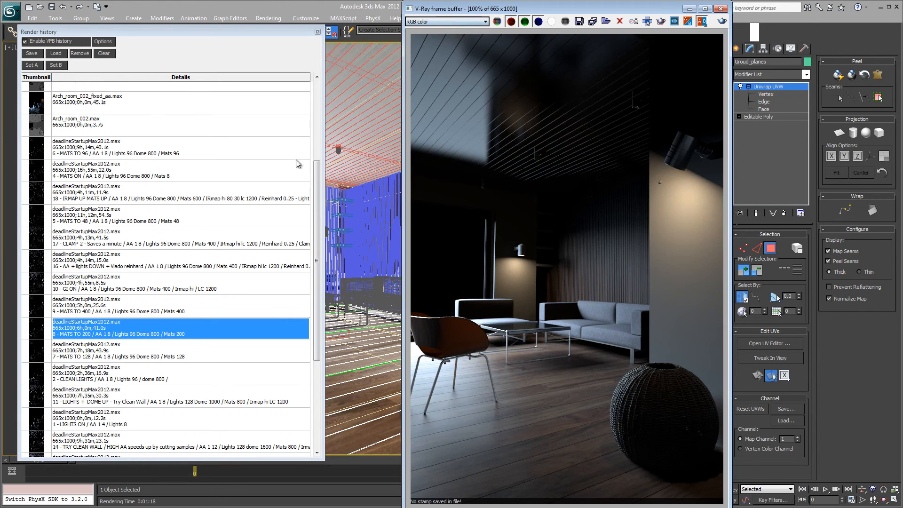
# Load the "9 - MATS TO 400" render from the history and examine its VRaySampleRate element
pyautogui.click(96, 311)
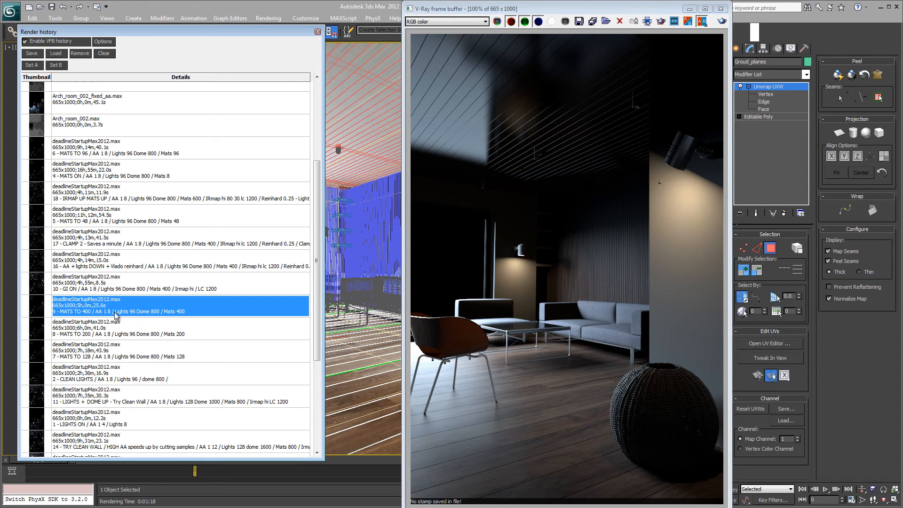
pyautogui.click(542, 202)
pyautogui.click(461, 23)
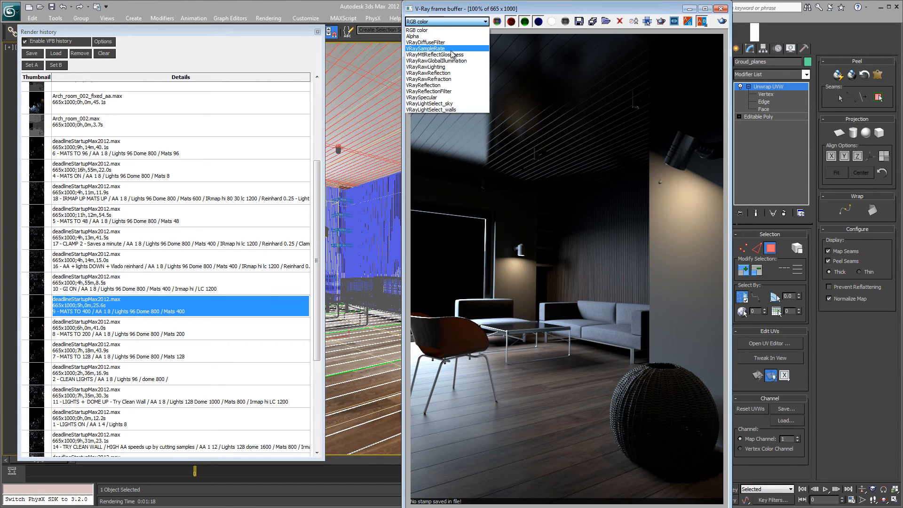
pyautogui.click(445, 49)
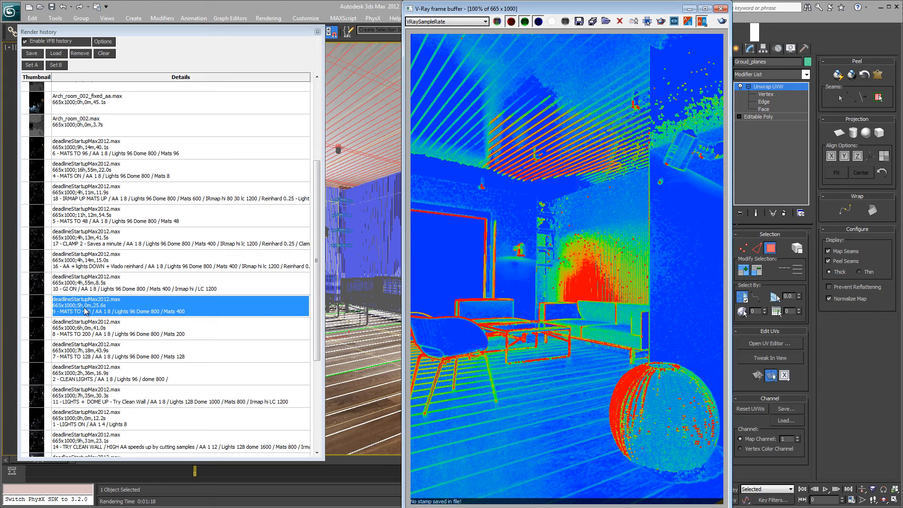
# Compare the render times of the history entries from "4 - MATS ON" through "9 - MATS TO 400"
pyautogui.click(242, 243)
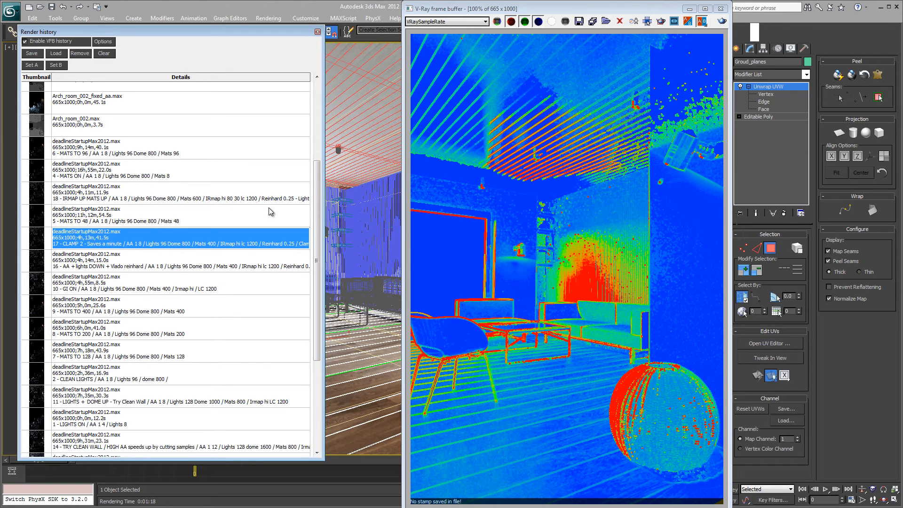
pyautogui.click(120, 172)
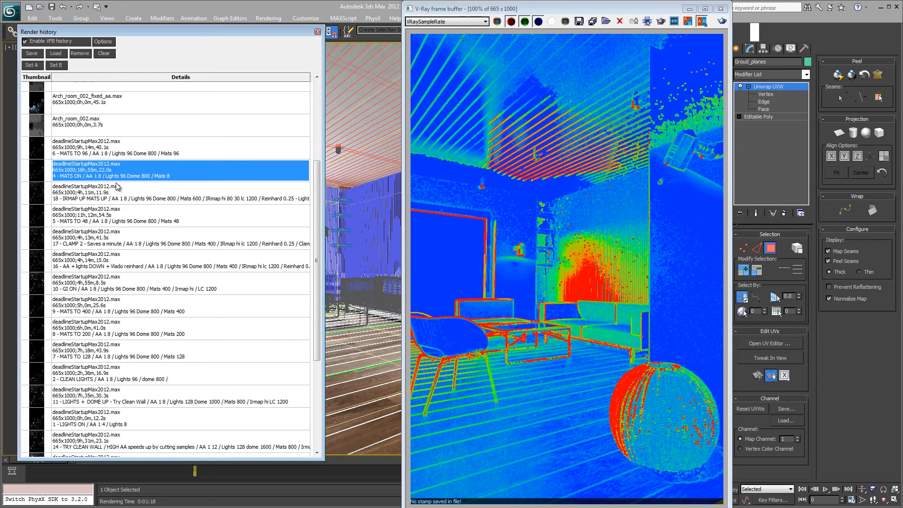
pyautogui.click(105, 224)
pyautogui.click(169, 180)
pyautogui.click(179, 225)
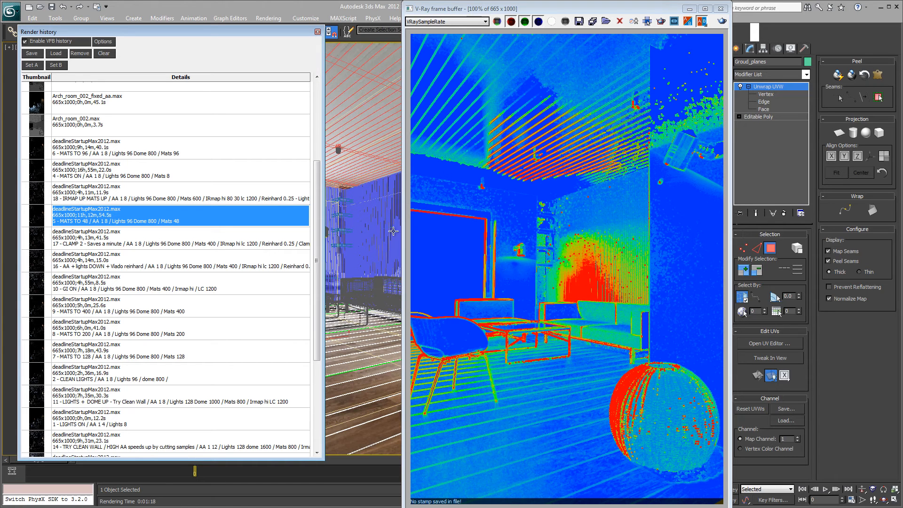
pyautogui.click(172, 176)
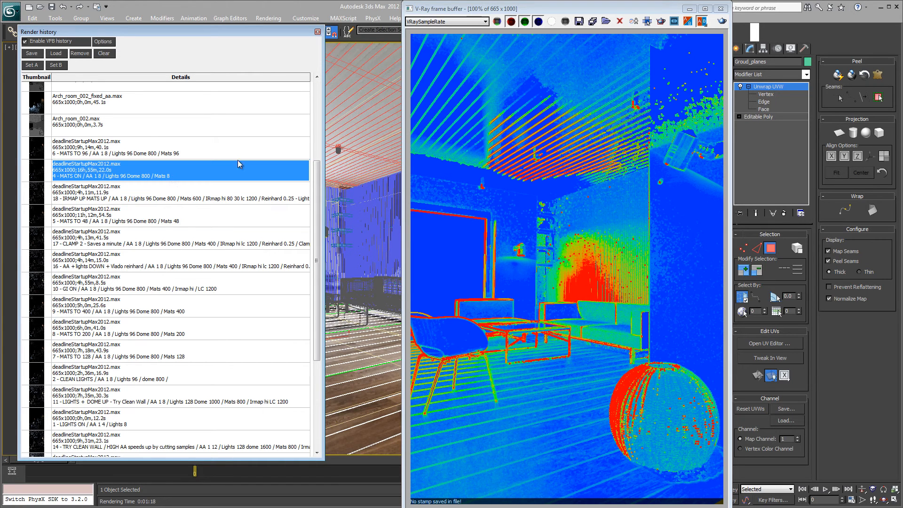
pyautogui.click(181, 222)
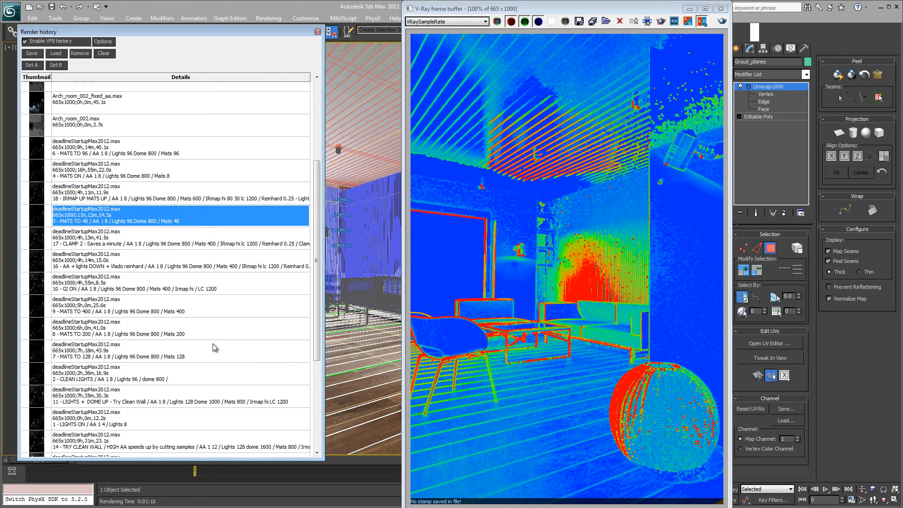
pyautogui.click(184, 361)
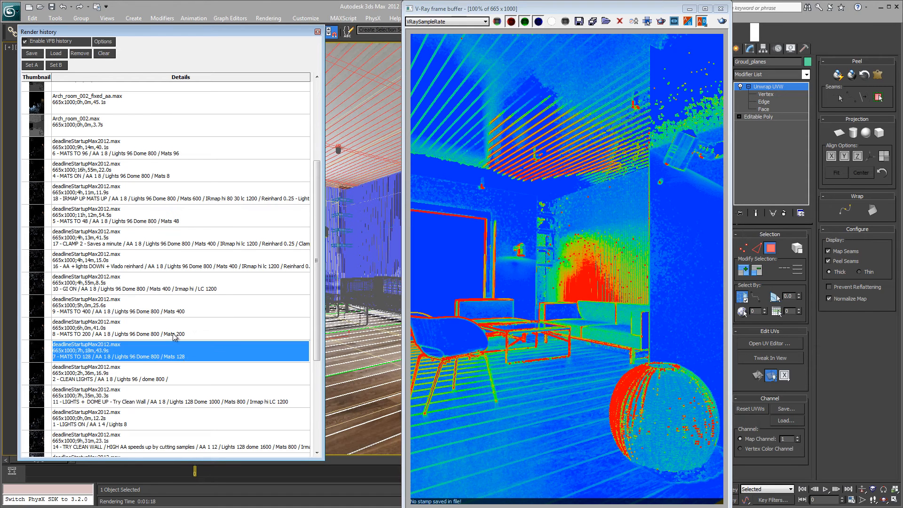
pyautogui.click(180, 312)
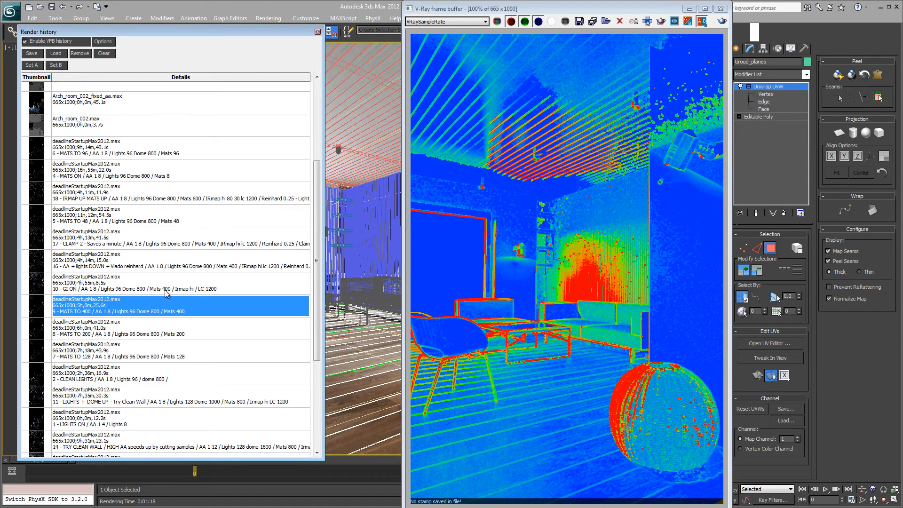
pyautogui.click(138, 155)
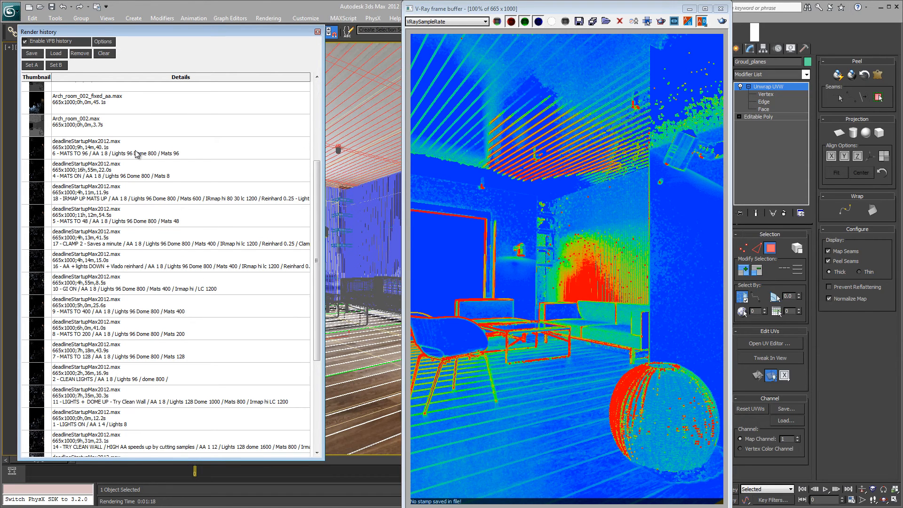
pyautogui.click(171, 180)
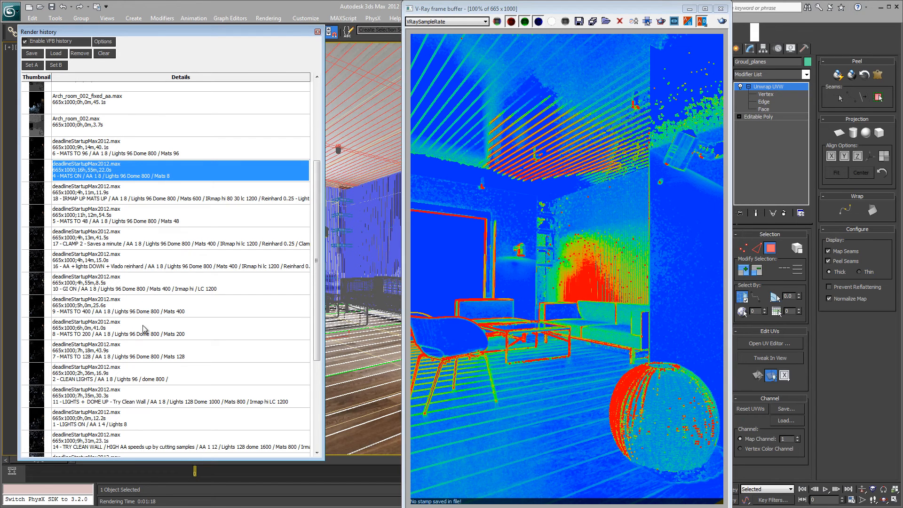
pyautogui.click(115, 313)
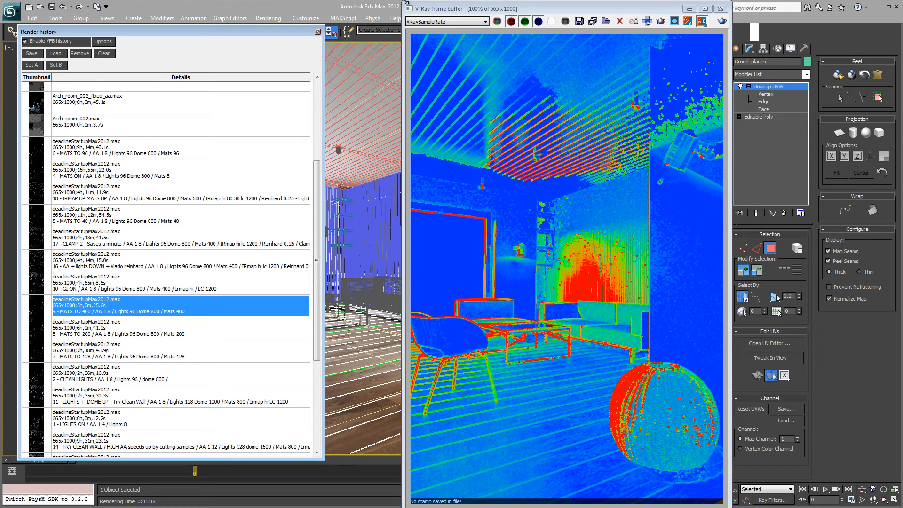
# Examine the RGB color, VRayRawLighting, VRayReflection and VRaySampleRate elements of the "9 - MATS TO 400" render, ending on RGB color
pyautogui.click(455, 22)
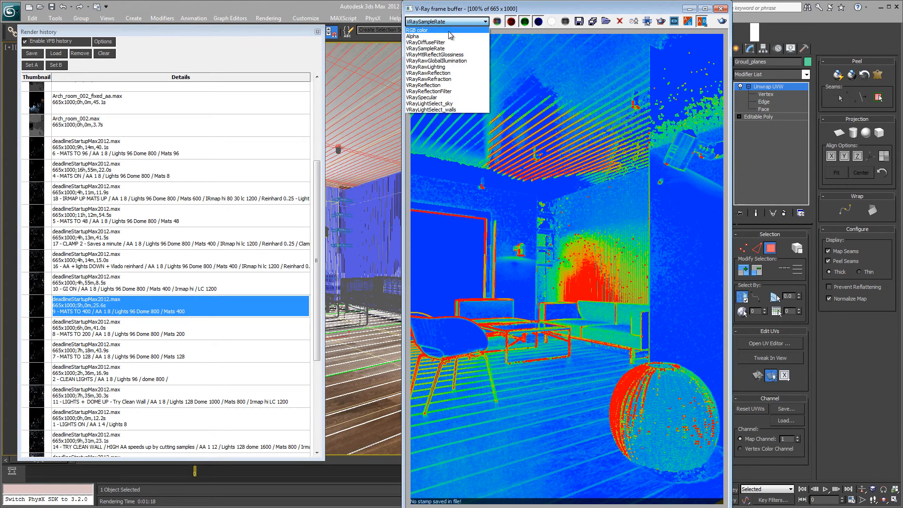
pyautogui.click(449, 30)
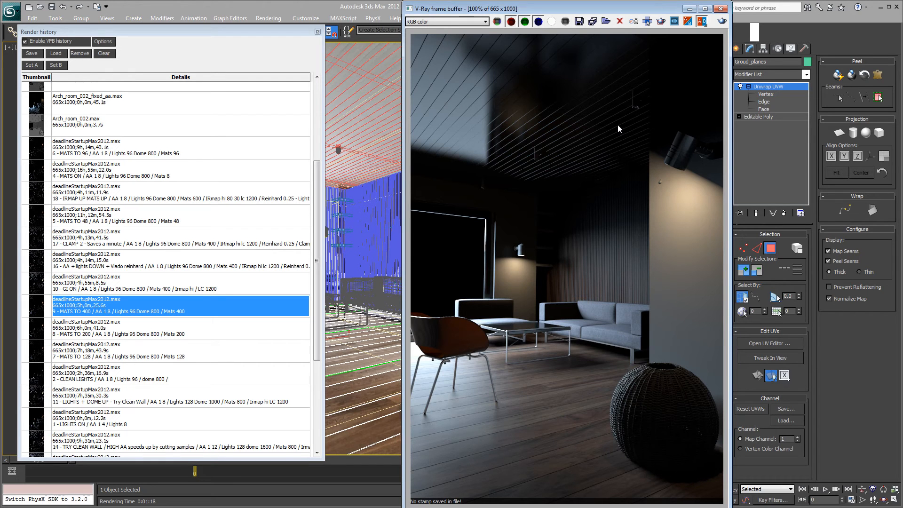
pyautogui.click(485, 23)
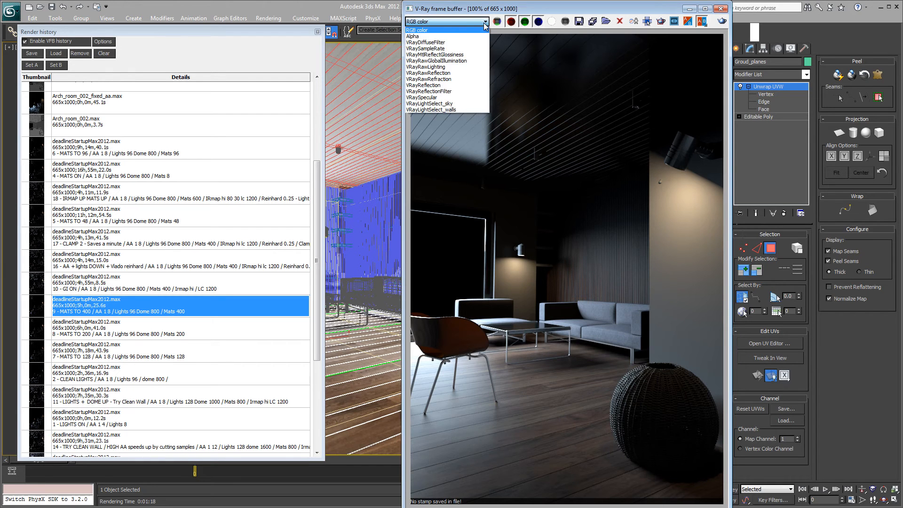
pyautogui.click(451, 67)
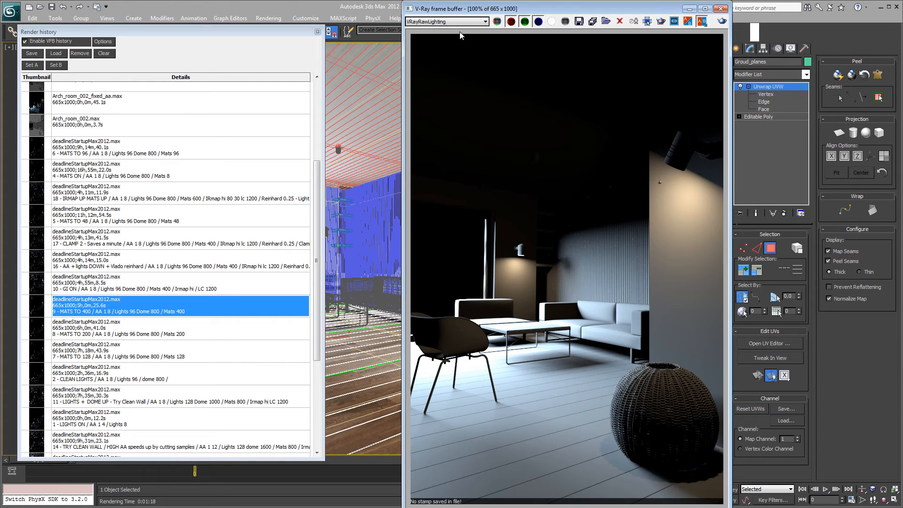
pyautogui.click(474, 22)
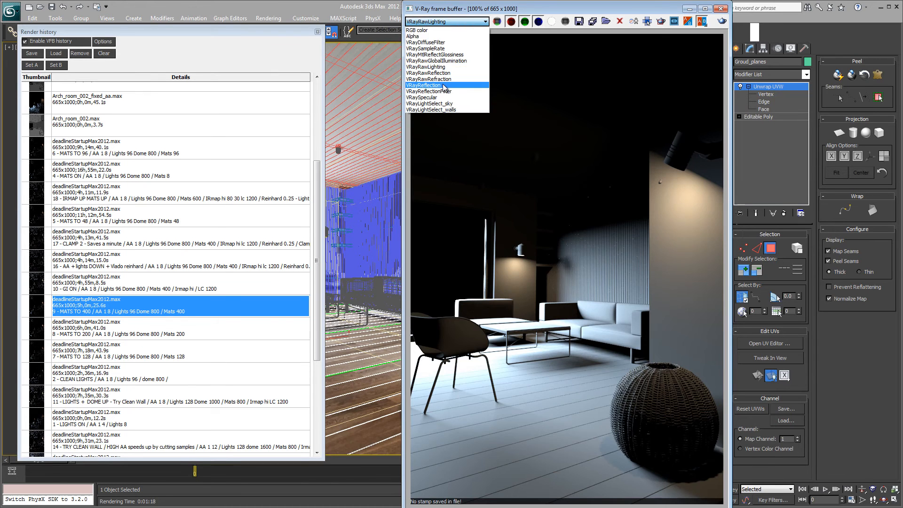
pyautogui.click(442, 83)
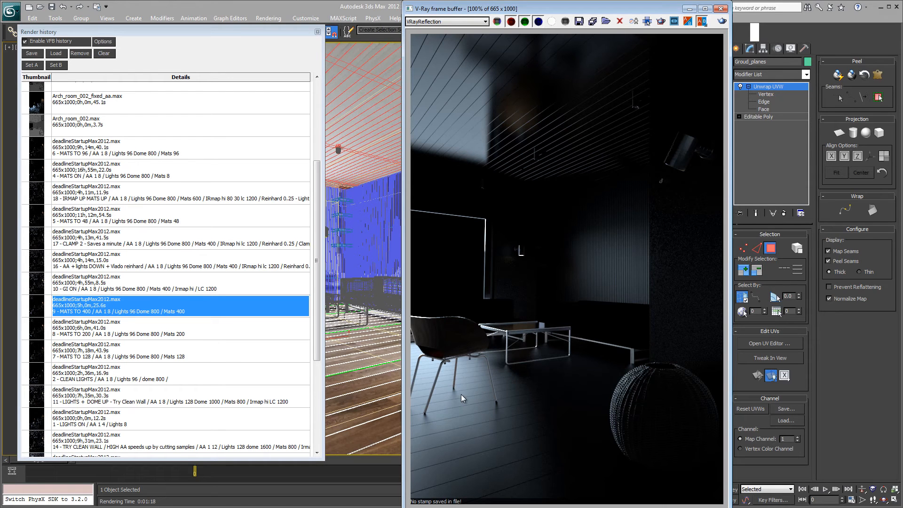
pyautogui.click(472, 21)
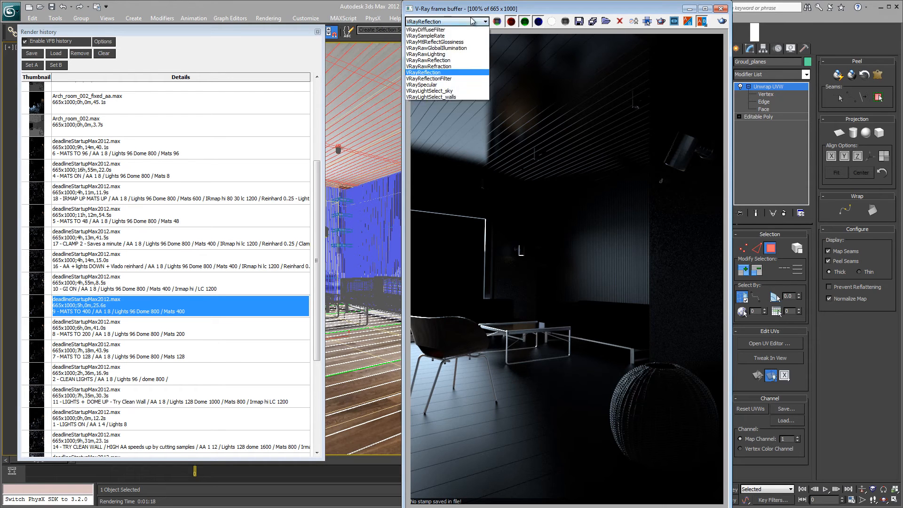
pyautogui.click(426, 36)
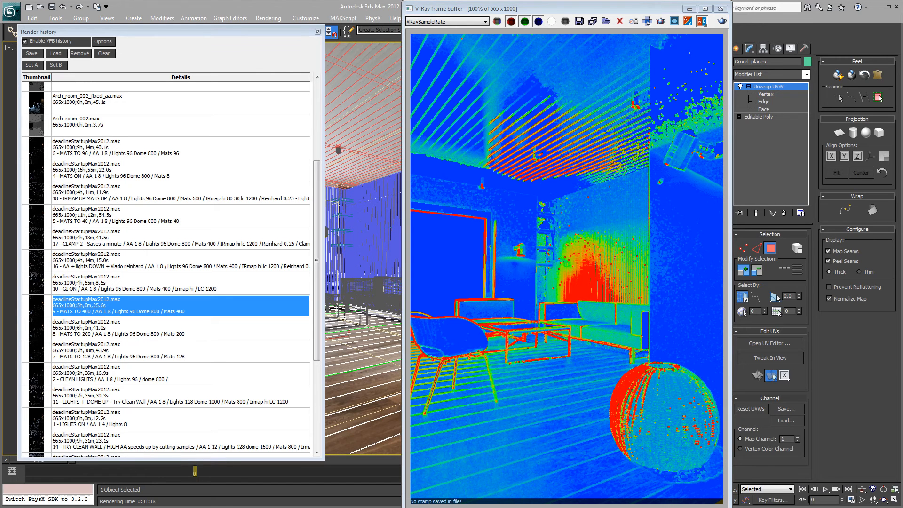
pyautogui.click(465, 22)
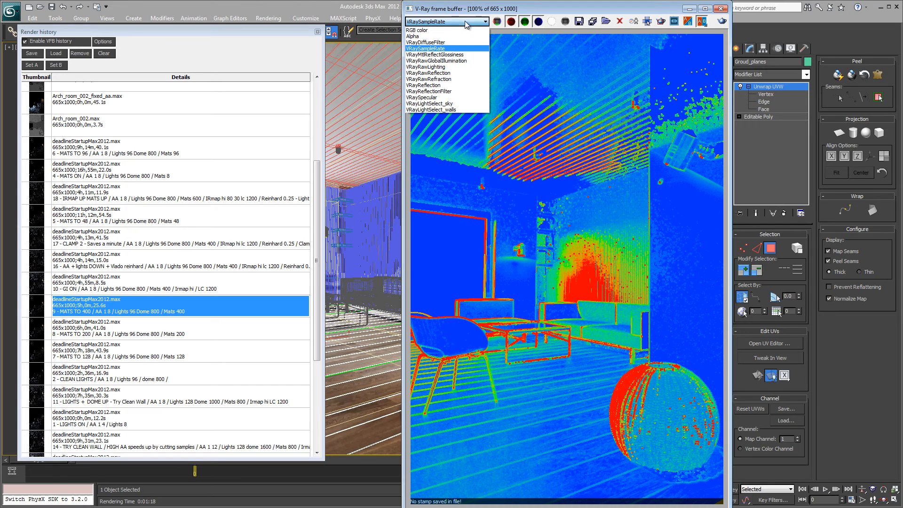
pyautogui.click(434, 31)
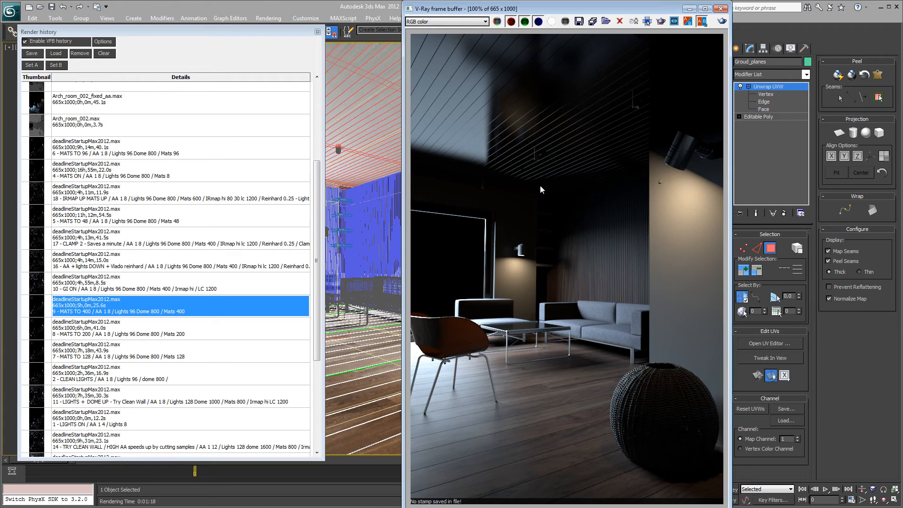
# Load the "10 - GI ON" render from the history and move the frame buffer aside to uncover the viewport
pyautogui.click(93, 292)
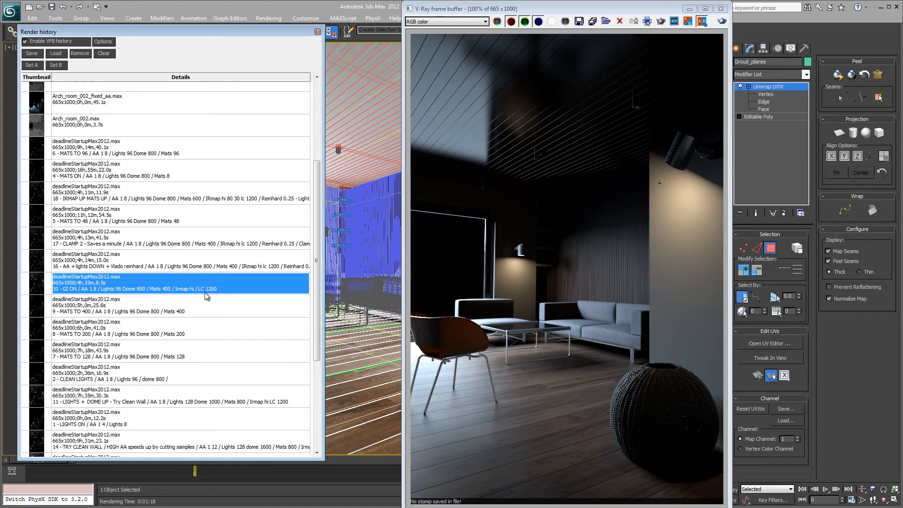
pyautogui.doubleClick(172, 286)
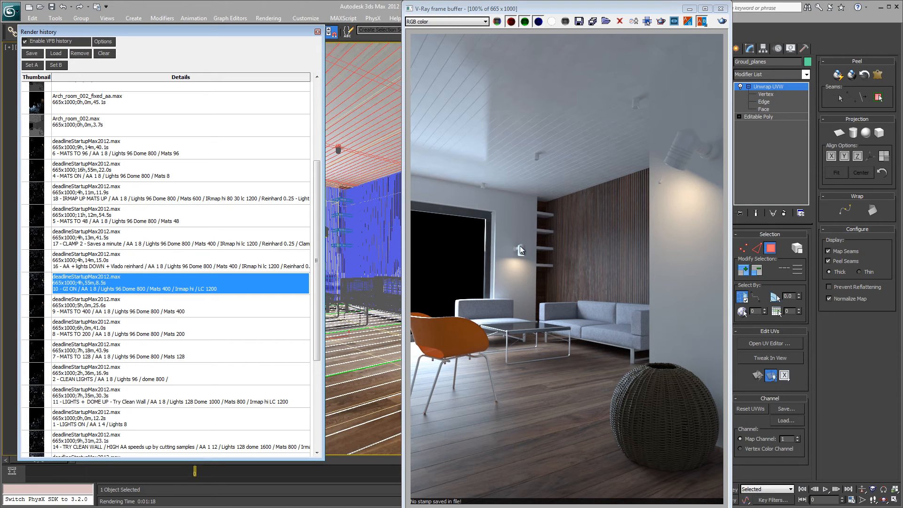
pyautogui.moveTo(564, 8); pyautogui.dragTo(727, 42)
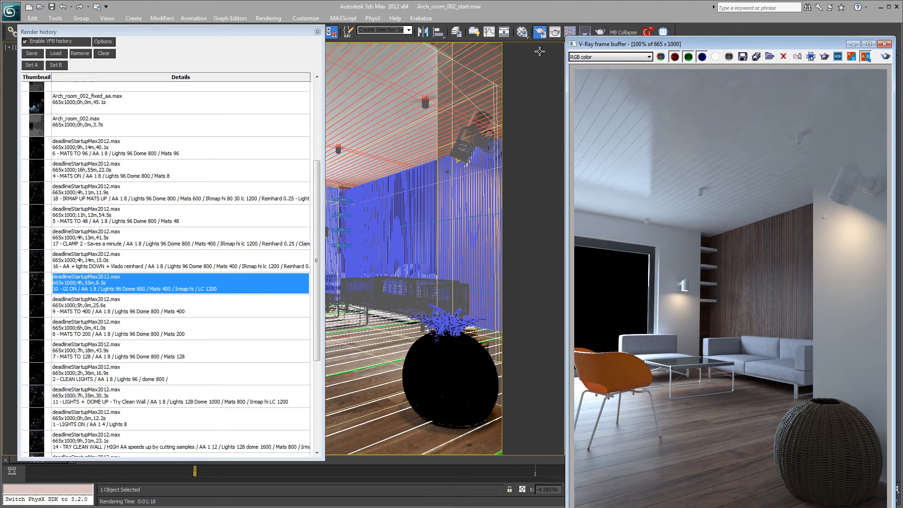
# Open the Indirect illumination settings in Render Setup
pyautogui.moveTo(328, 505); pyautogui.dragTo(392, 48)
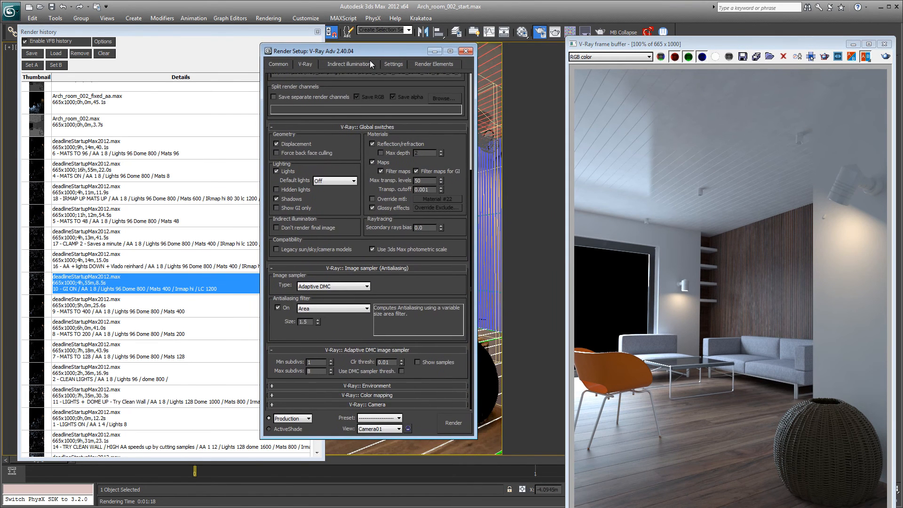
pyautogui.click(353, 64)
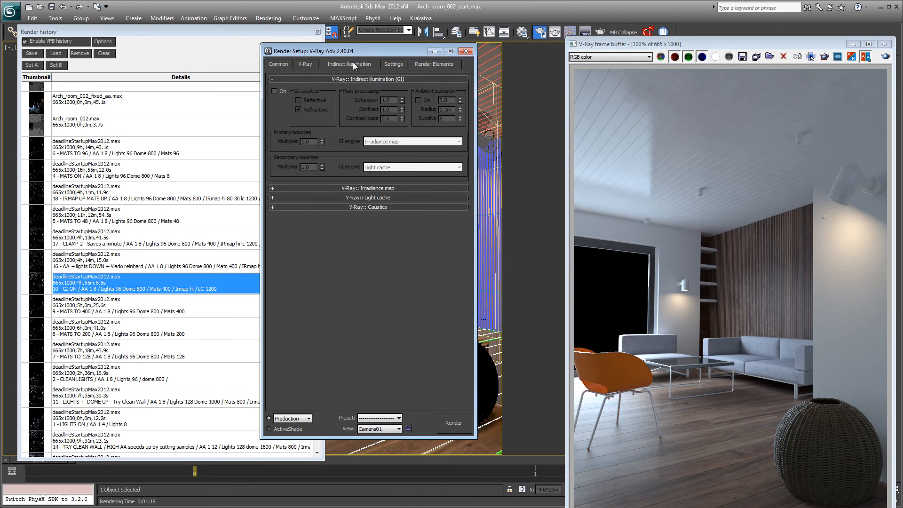
# Enable V-Ray indirect illumination, expand the Light cache settings, and get the render setup out of the way
pyautogui.click(275, 90)
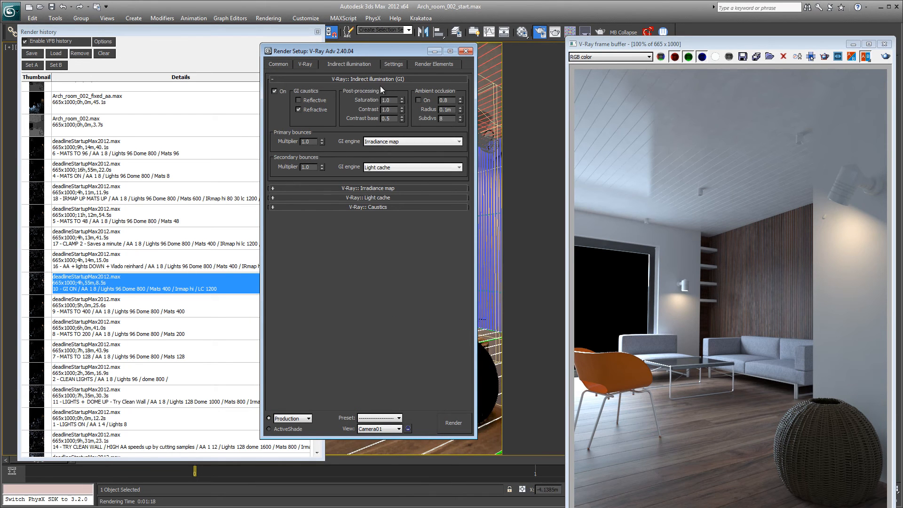
pyautogui.click(375, 198)
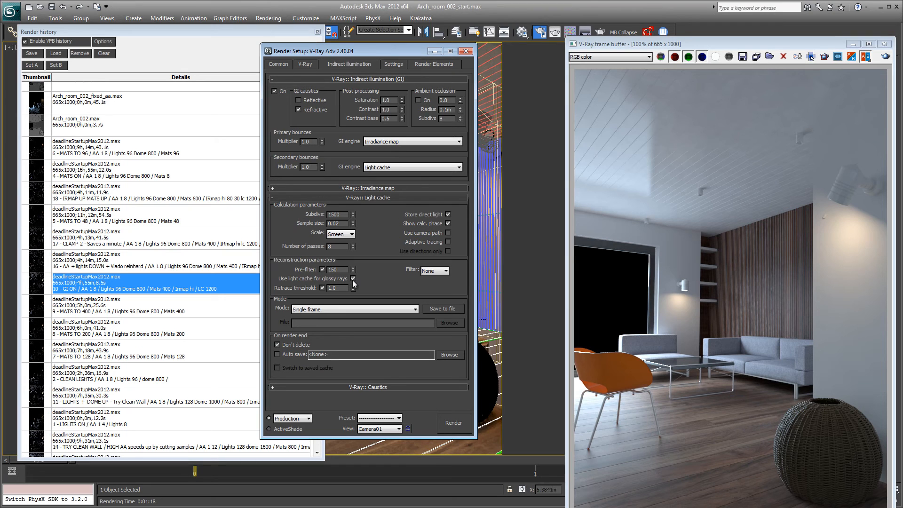
pyautogui.click(434, 52)
# Examine the VRayRawGlobalIllumination and VRaySampleRate channels of the loaded GI ON render
pyautogui.moveTo(753, 41); pyautogui.dragTo(624, 11)
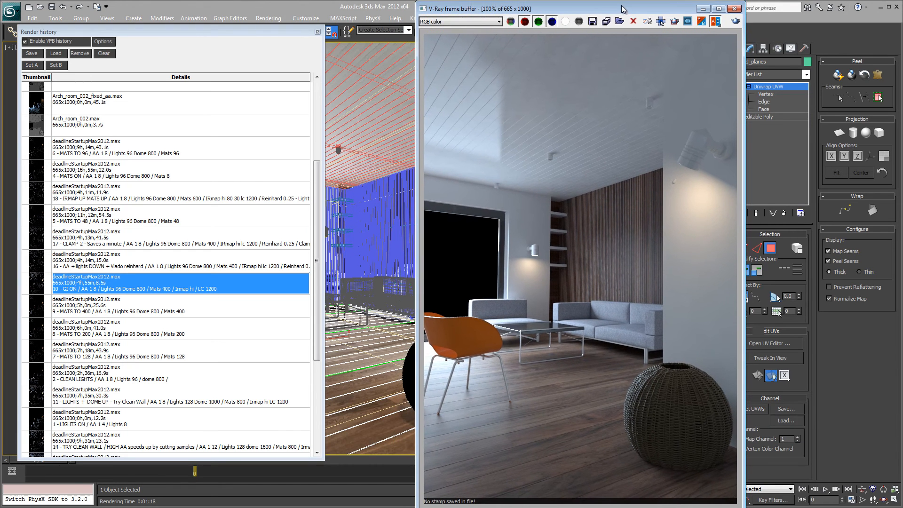
pyautogui.click(485, 22)
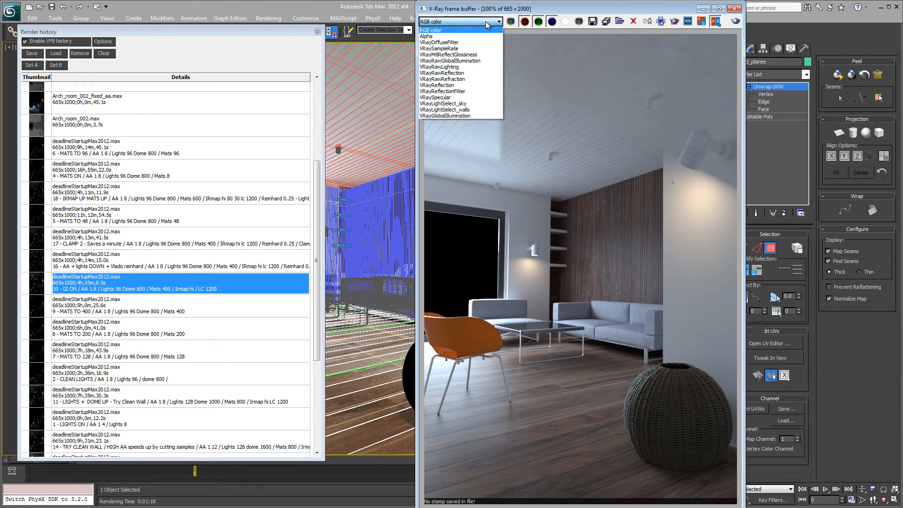
pyautogui.click(479, 61)
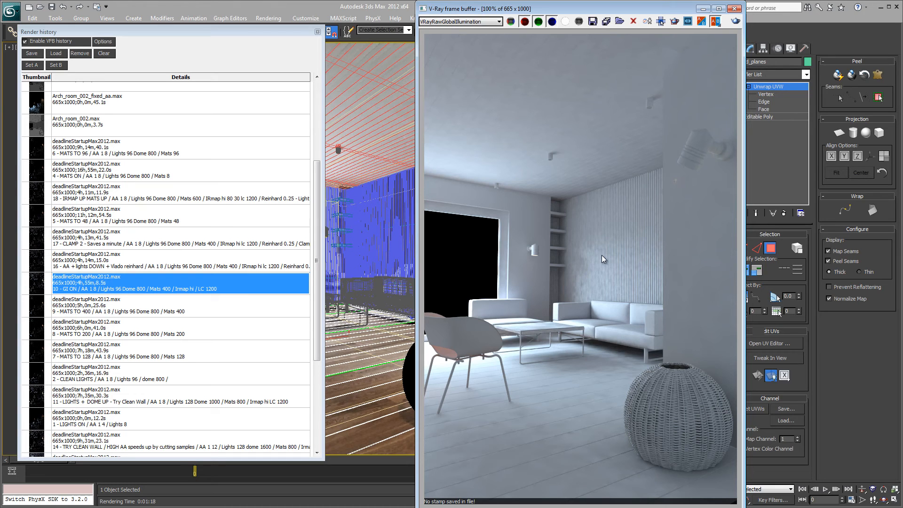
pyautogui.click(477, 22)
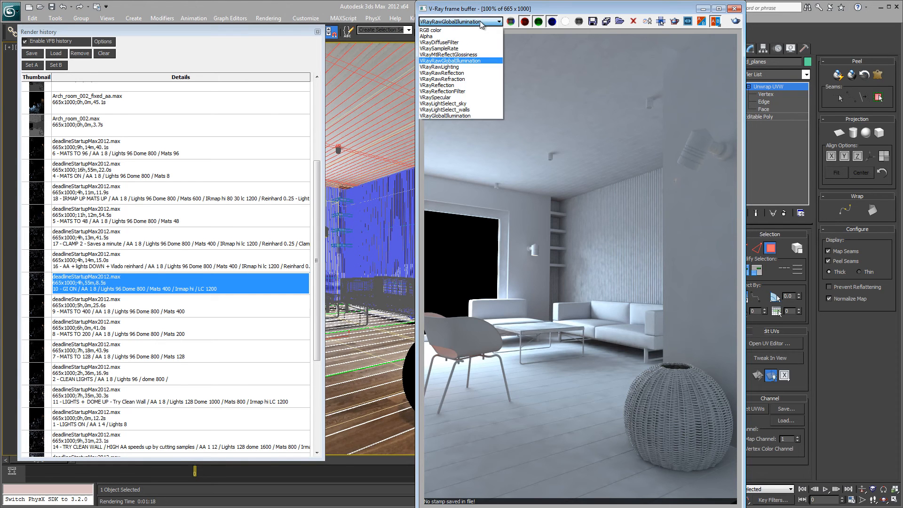
pyautogui.click(462, 49)
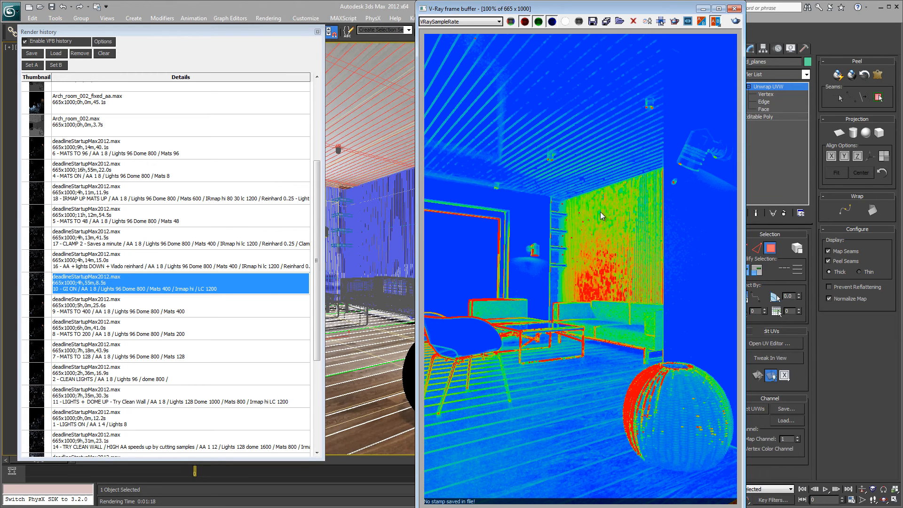
# Review the render's VRayRawLighting and VRayReflection channels, and return to the RGB color image
pyautogui.click(475, 22)
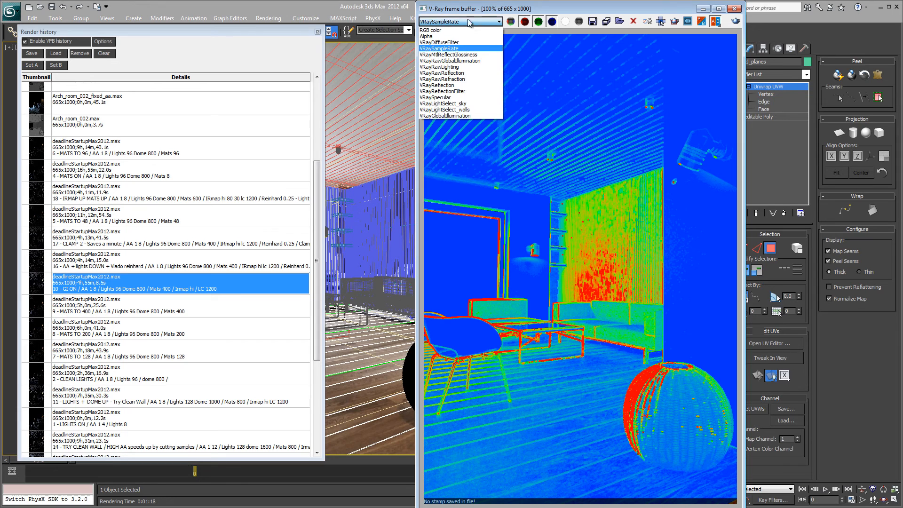
pyautogui.click(459, 66)
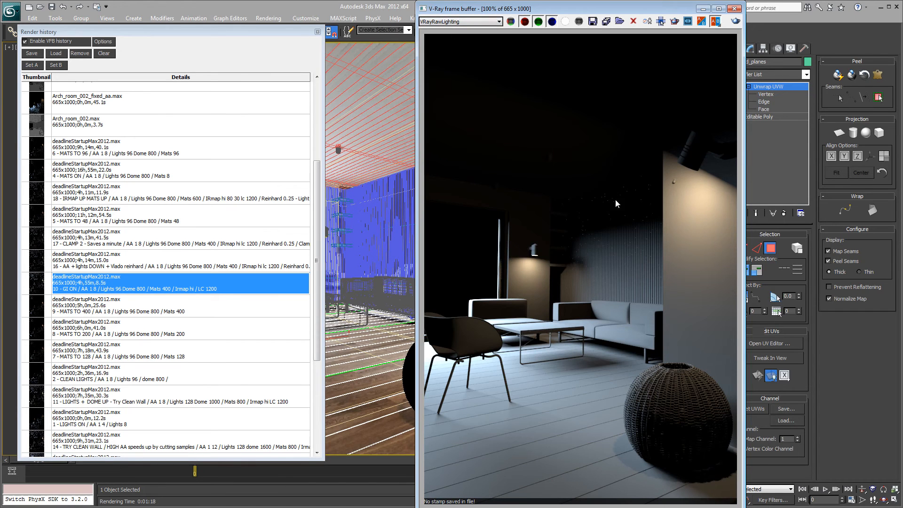
pyautogui.click(470, 22)
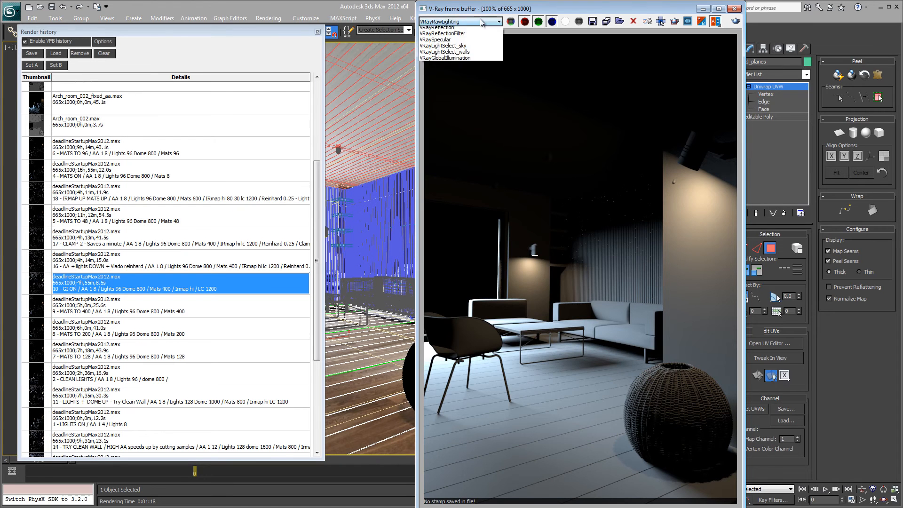
pyautogui.click(452, 85)
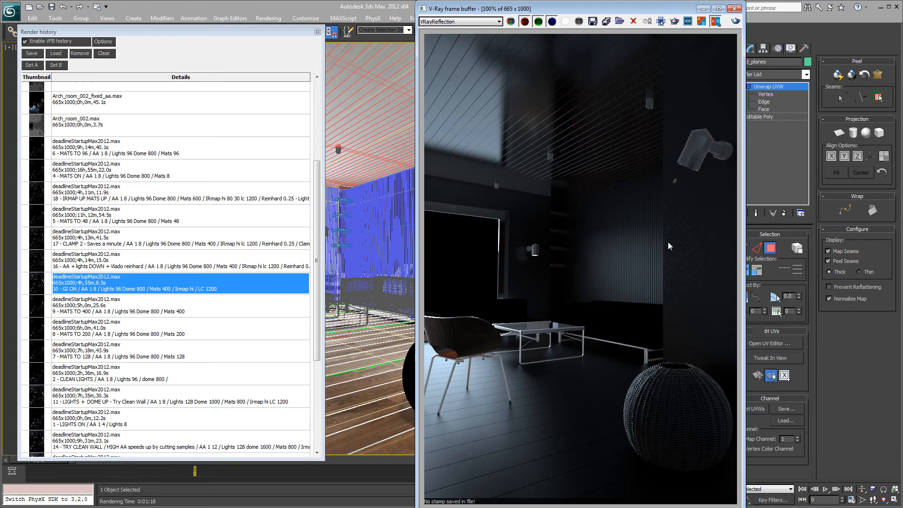
pyautogui.click(454, 22)
pyautogui.click(445, 30)
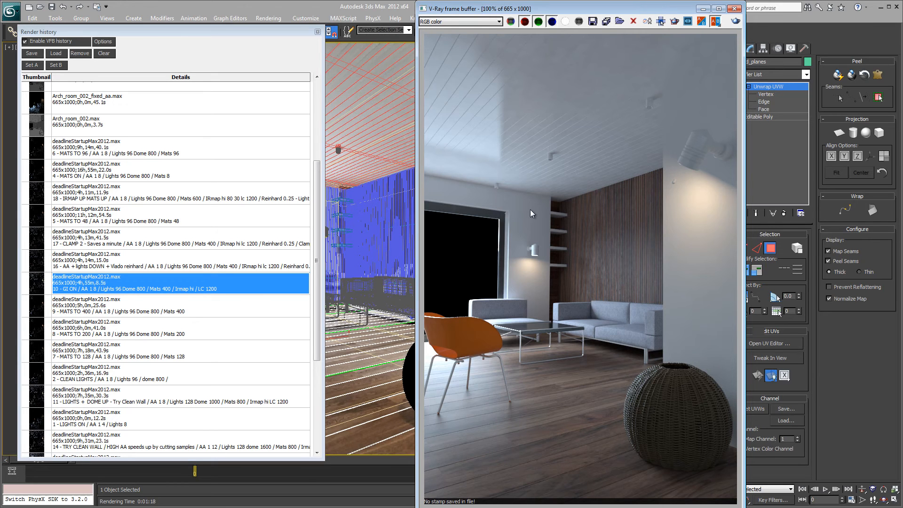
# Inspect the VRayRawLighting channel close up around the coffee table and chair for noise
pyautogui.click(488, 23)
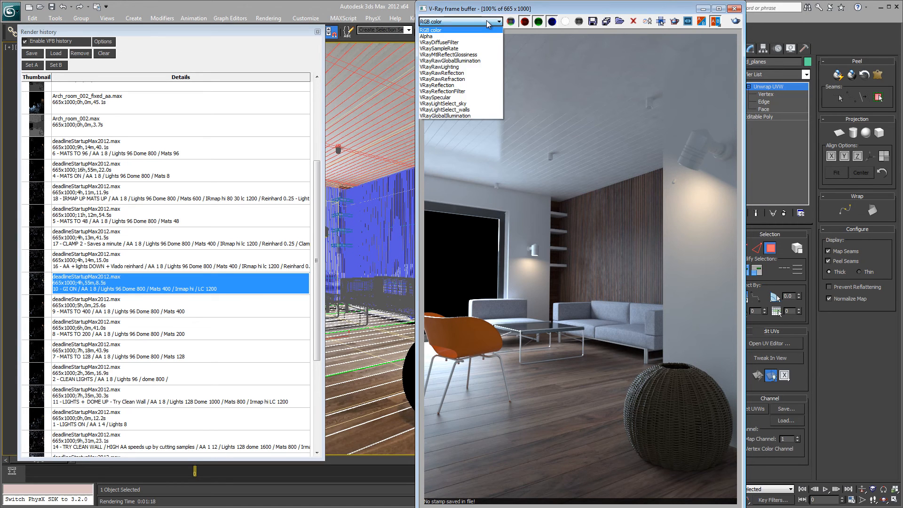
pyautogui.click(476, 67)
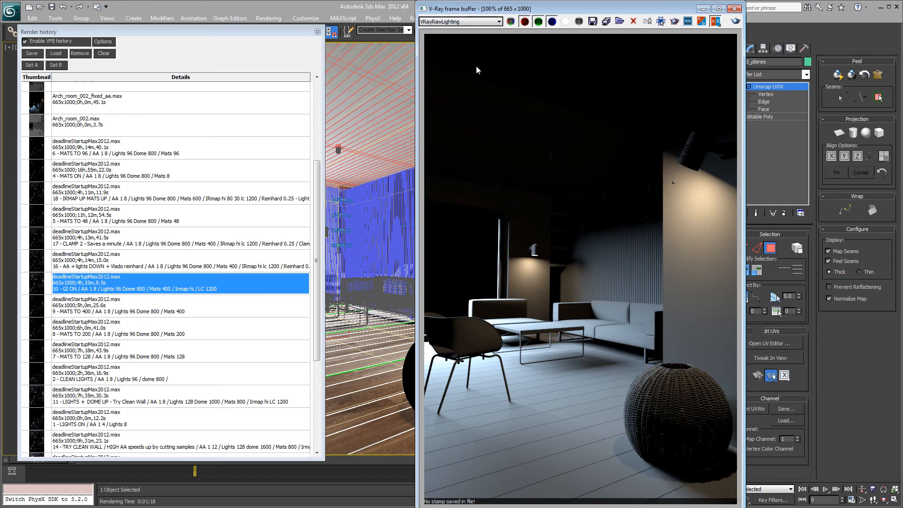
pyautogui.scroll(2, 504, 329)
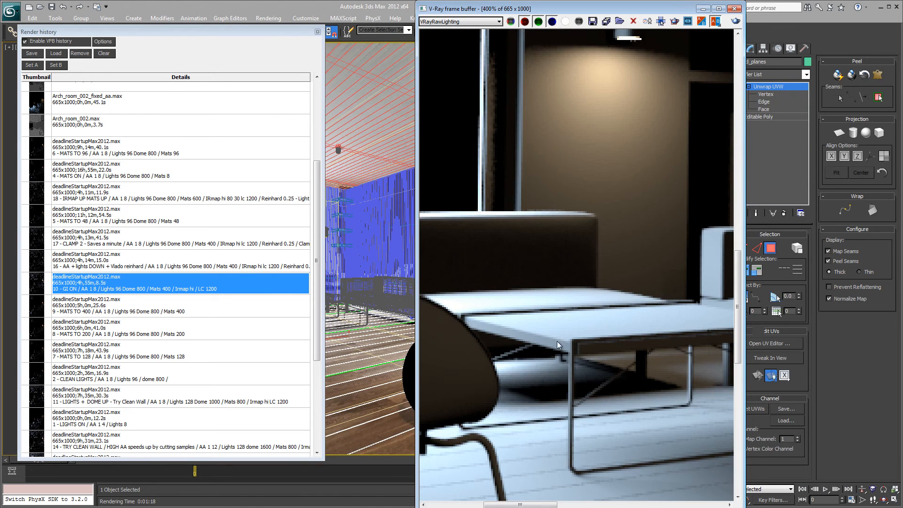
pyautogui.scroll(-1, 548, 333)
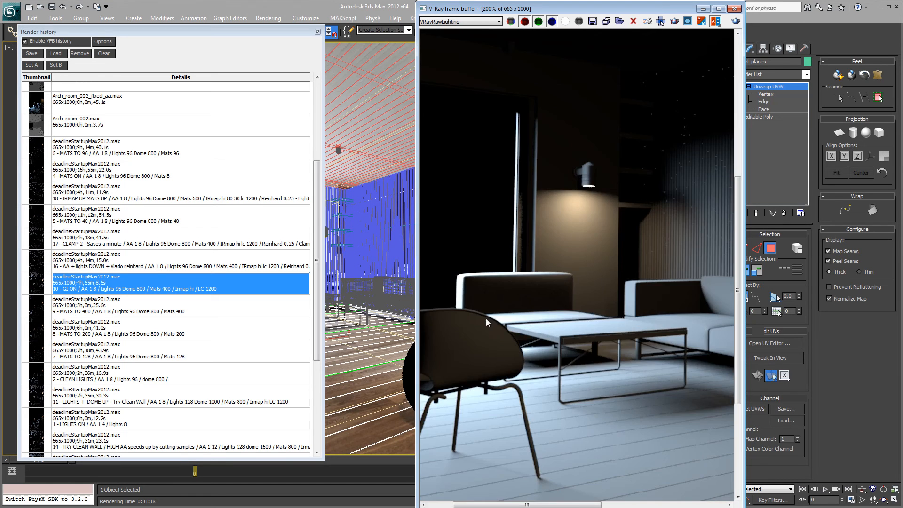
pyautogui.scroll(-1, 486, 323)
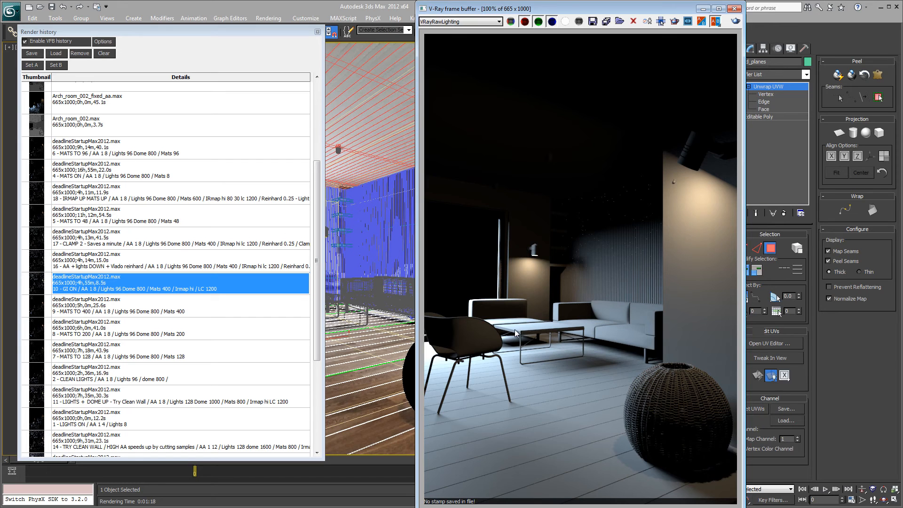
# Inspect the VRayReflection channel close up around the coffee table
pyautogui.click(490, 21)
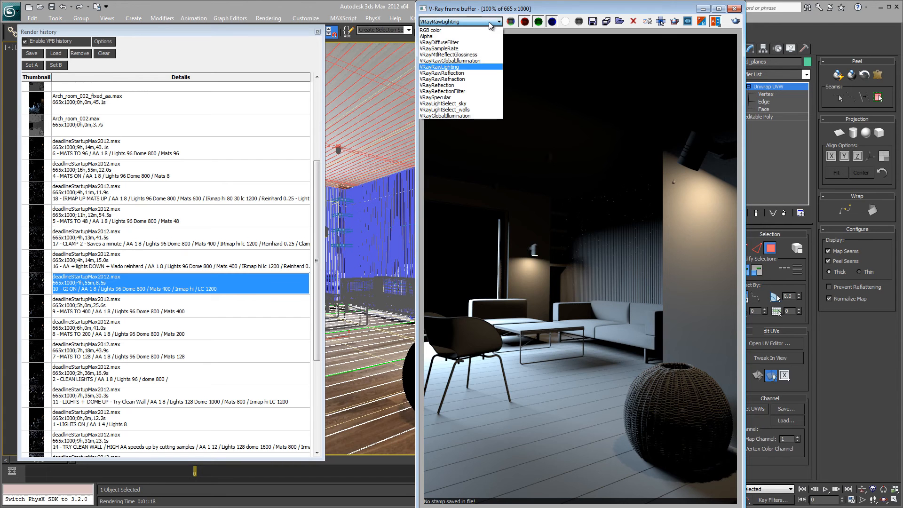
pyautogui.click(473, 86)
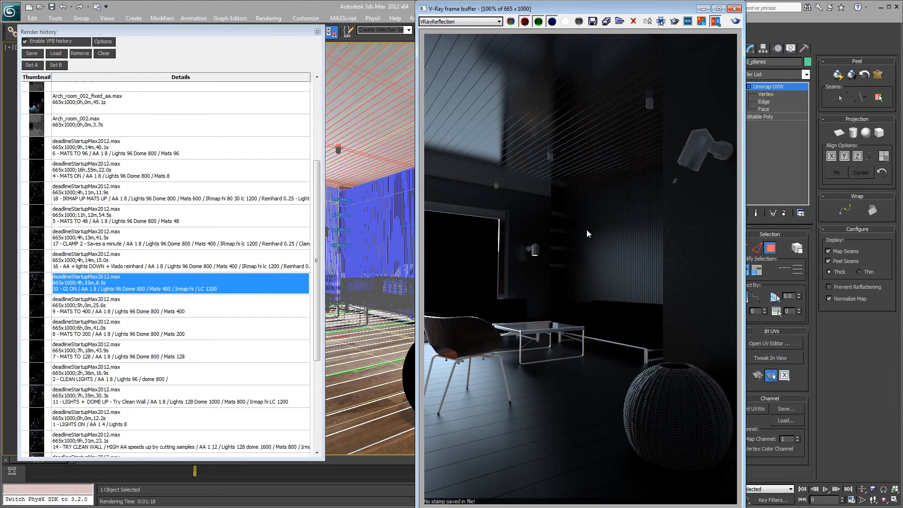
pyautogui.scroll(1, 509, 320)
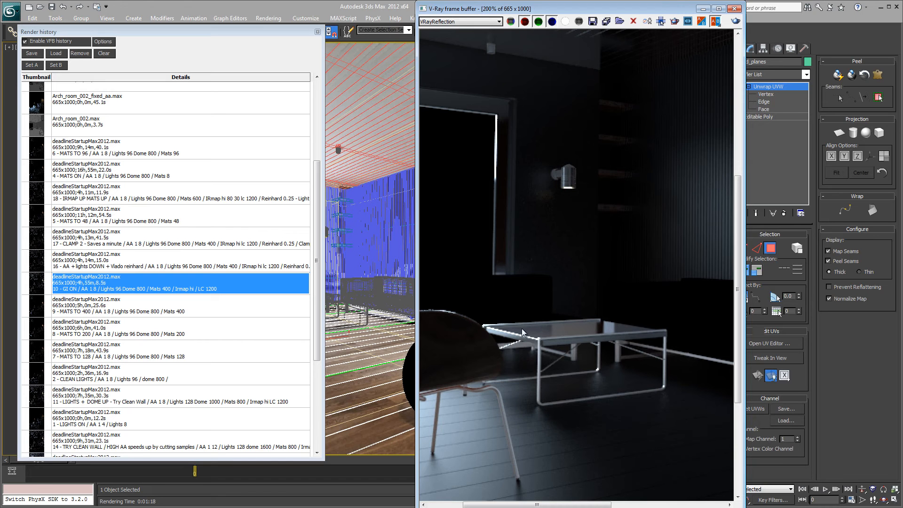
pyautogui.scroll(-1, 527, 329)
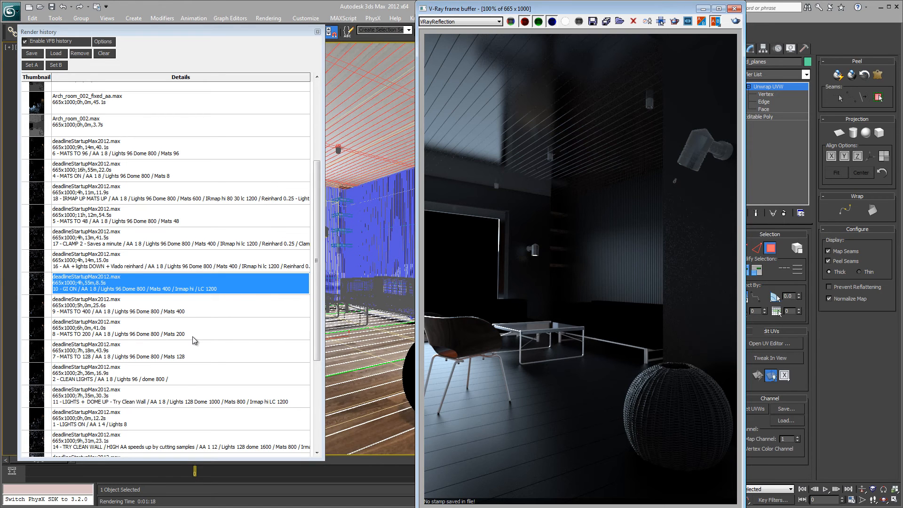
# Load the "11 - LIGHTS + DOME UP" render from the history and review its RGB color and VRayReflection channels
pyautogui.doubleClick(118, 405)
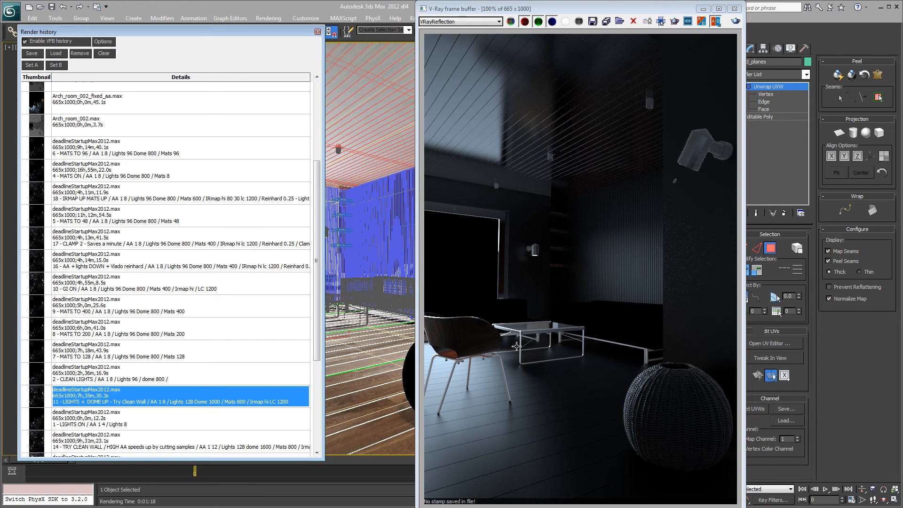
pyautogui.click(471, 23)
pyautogui.click(437, 30)
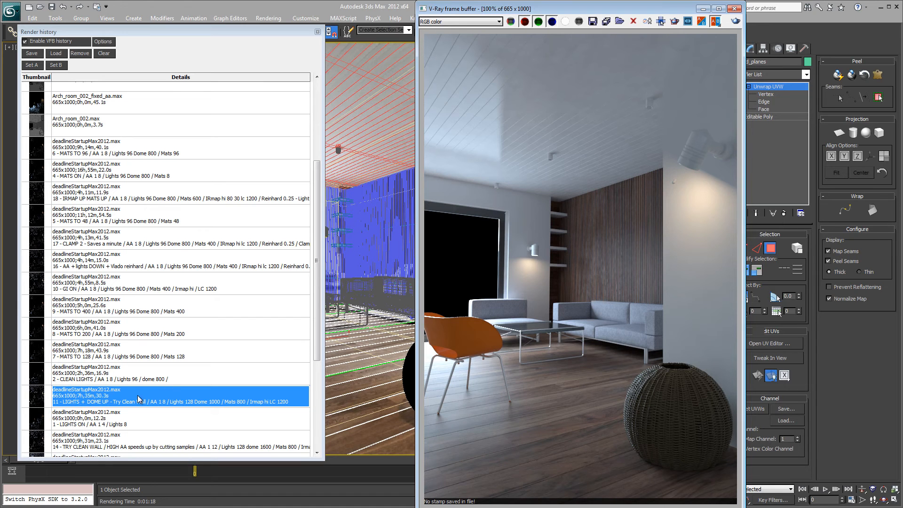
pyautogui.doubleClick(138, 402)
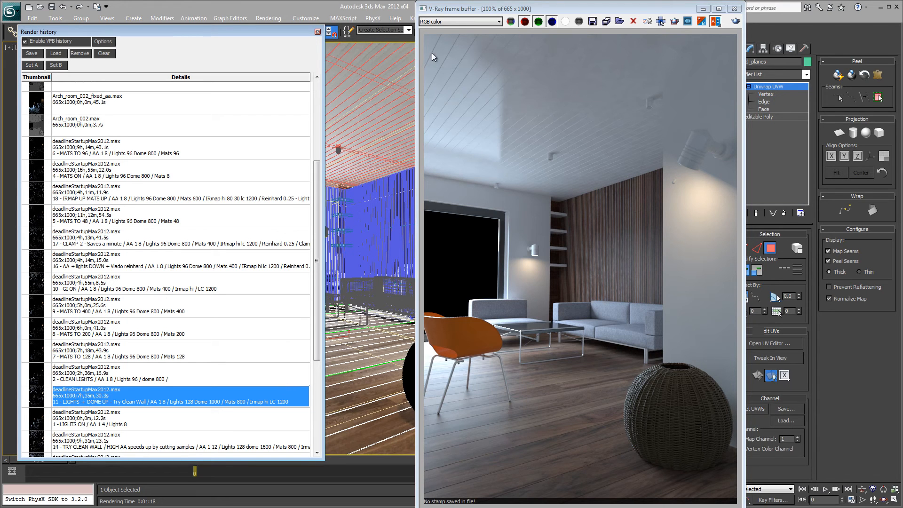
pyautogui.click(484, 21)
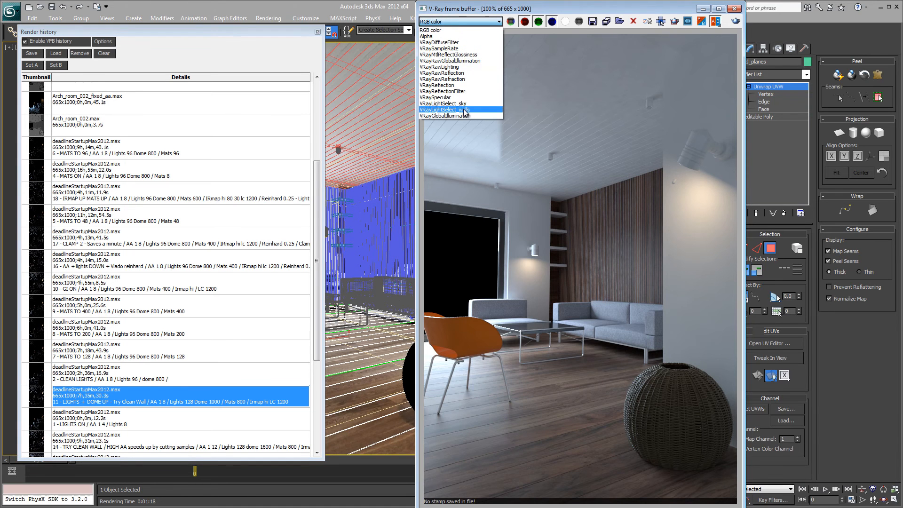
pyautogui.click(464, 85)
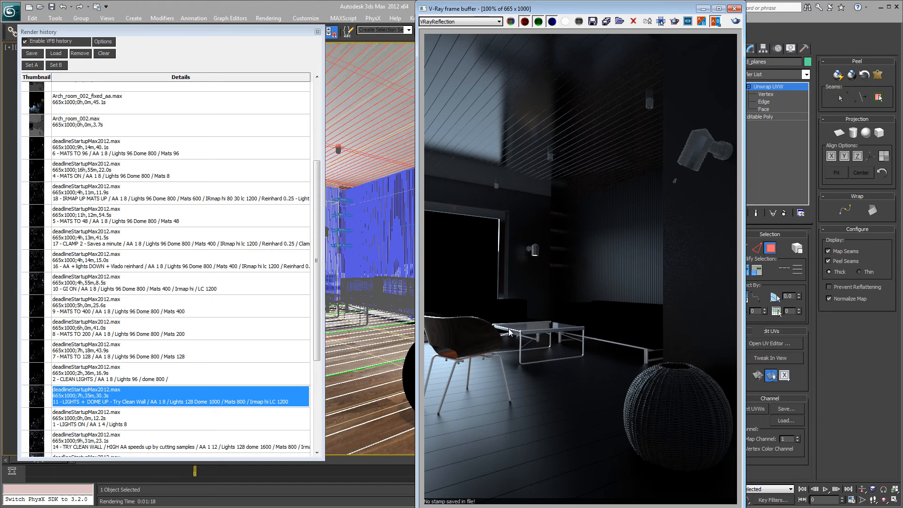
# Turn on Clamp output in the V-Ray Color mapping settings and close the render setup
pyautogui.moveTo(527, 12); pyautogui.dragTo(644, 25)
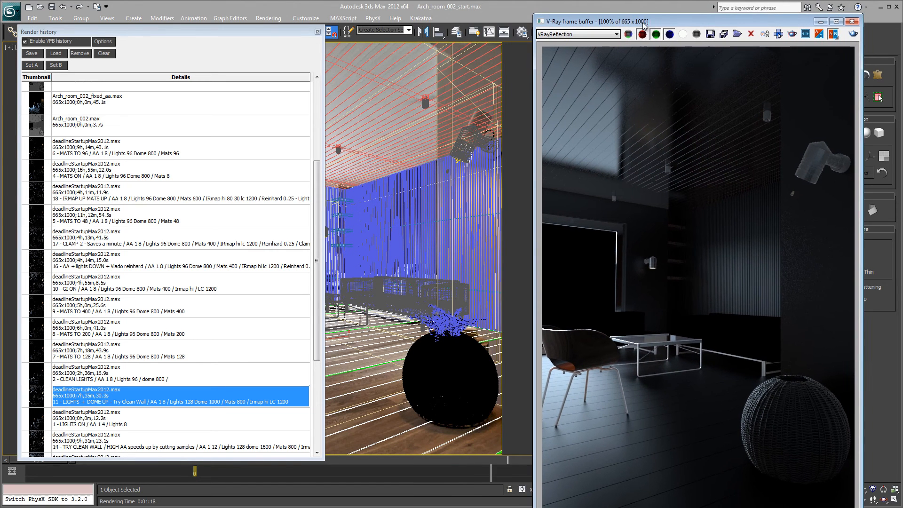
pyautogui.moveTo(576, 24); pyautogui.dragTo(609, 27)
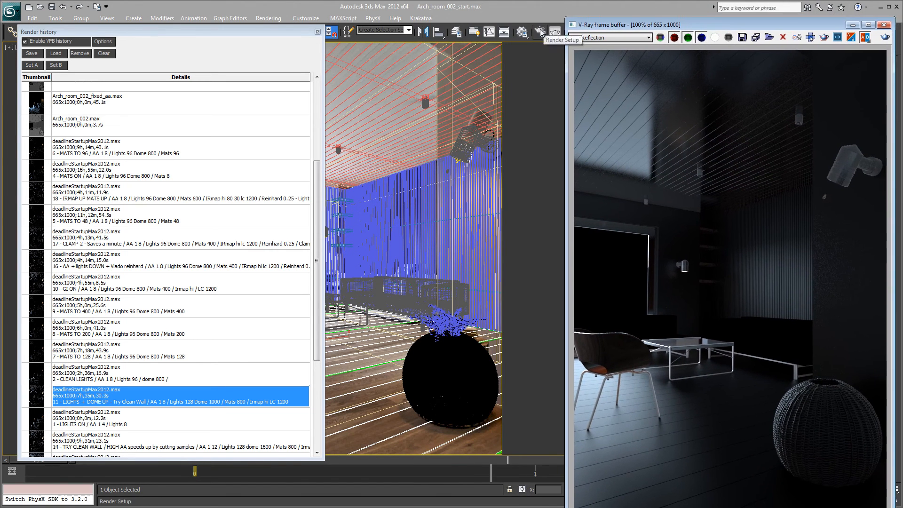
pyautogui.click(540, 32)
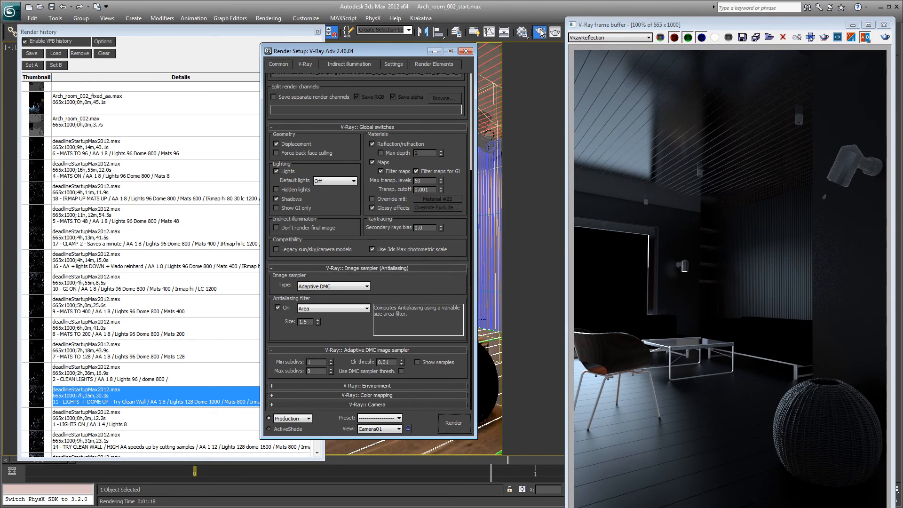
pyautogui.click(366, 267)
pyautogui.click(370, 396)
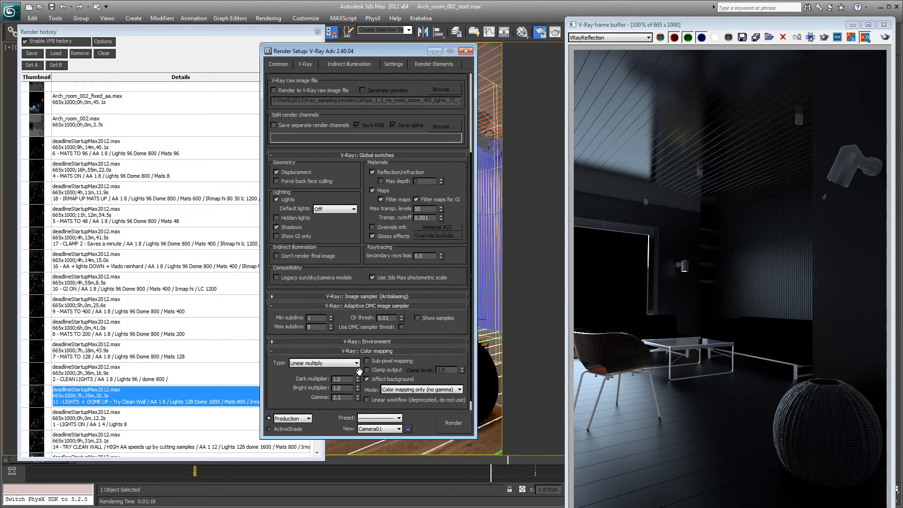
pyautogui.click(388, 370)
pyautogui.doubleClick(449, 371)
pyautogui.click(465, 51)
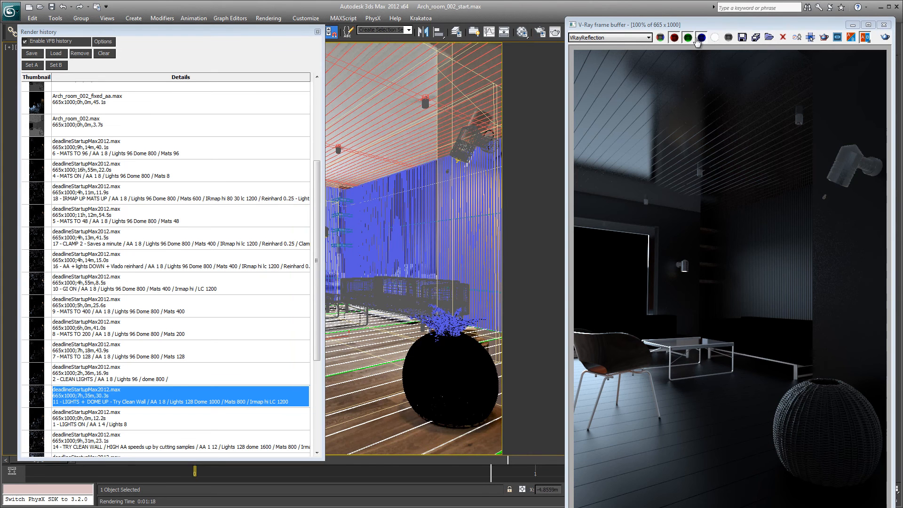
# Show the RGB color channel and load the "12 - AA Up - Clean Wall" render from the history
pyautogui.moveTo(765, 25); pyautogui.dragTo(587, 13)
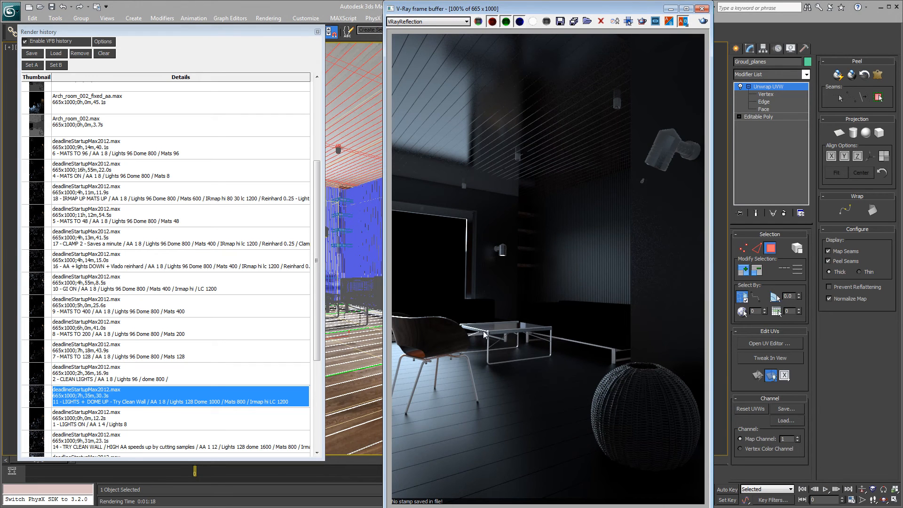
pyautogui.click(425, 22)
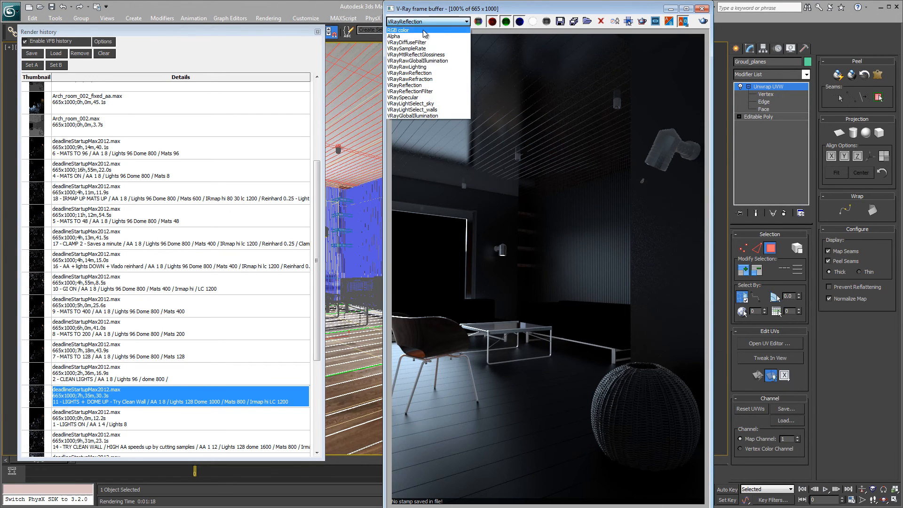
pyautogui.click(423, 33)
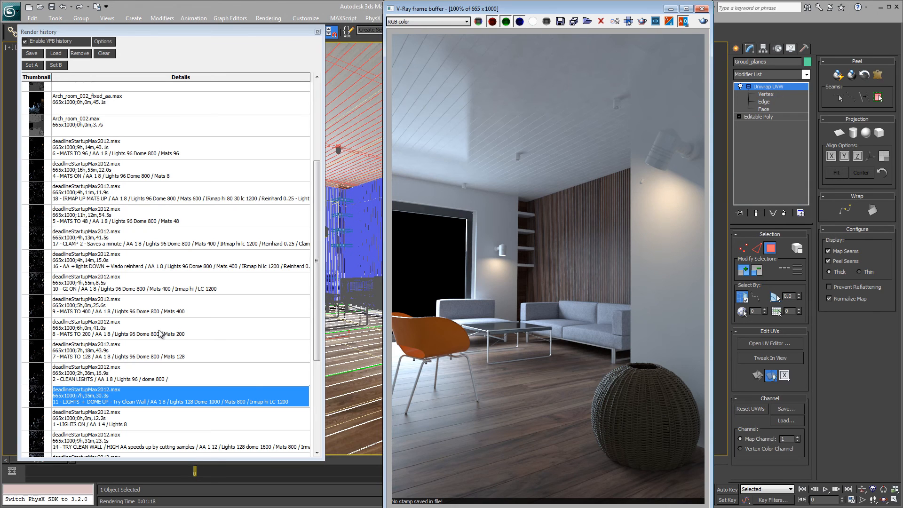
pyautogui.moveTo(317, 338); pyautogui.dragTo(316, 396)
pyautogui.doubleClick(128, 412)
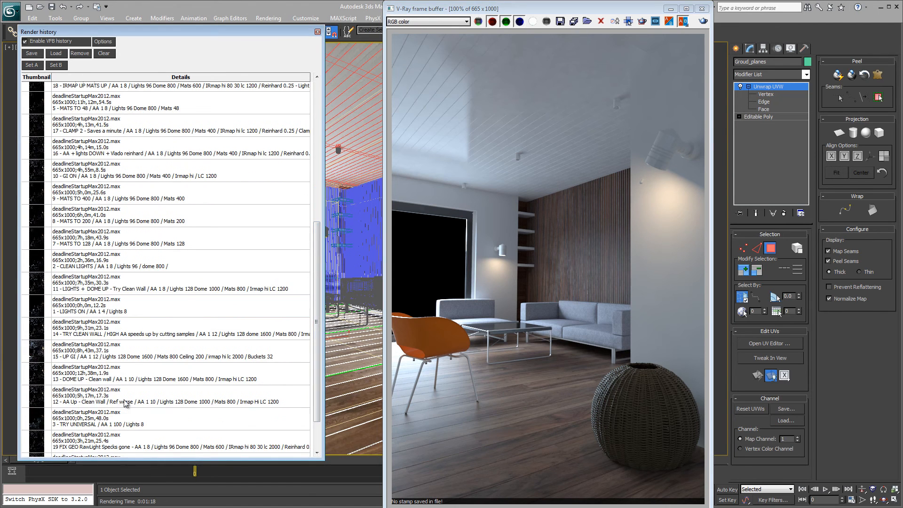
# Select the "12 - AA Up - Clean Wall" render and inspect the sofa and coffee table edges close up in RGB color
pyautogui.click(126, 404)
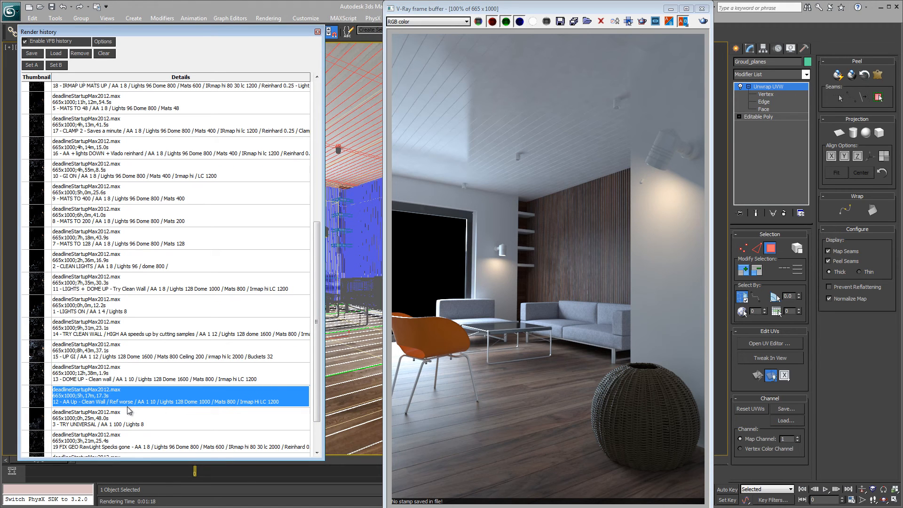
pyautogui.click(475, 333)
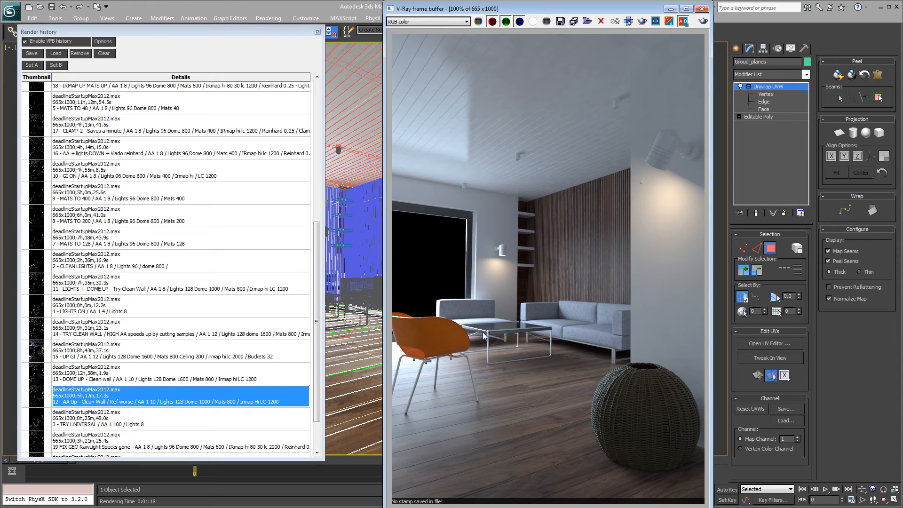
pyautogui.scroll(1, 483, 332)
pyautogui.scroll(2, 472, 328)
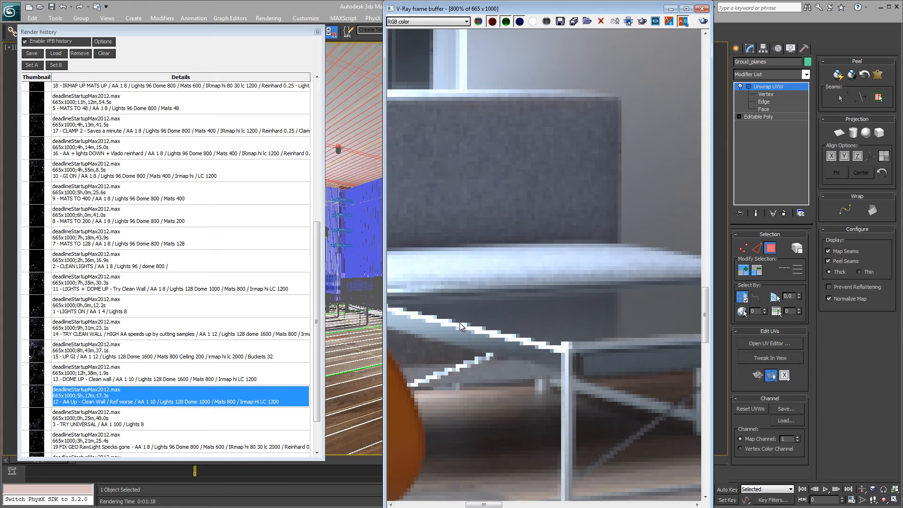
pyautogui.scroll(1, 470, 323)
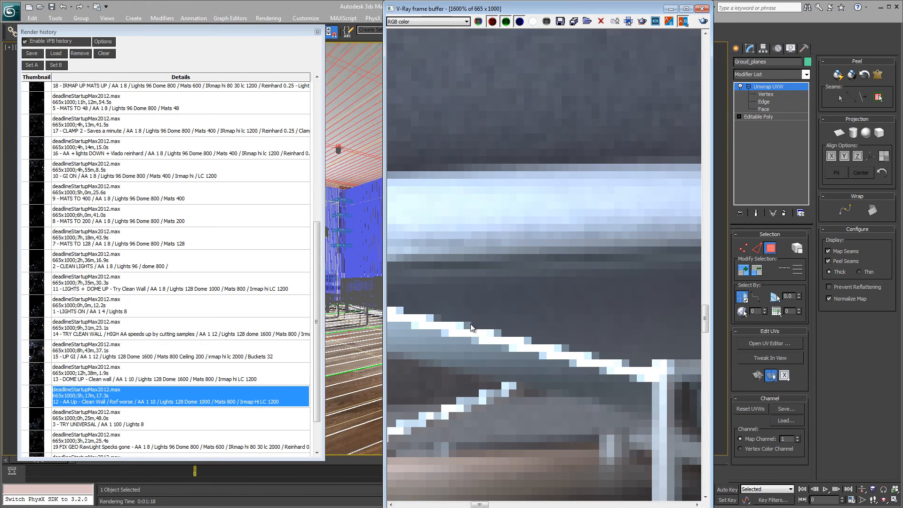
pyautogui.rightClick(445, 326)
pyautogui.moveTo(444, 325); pyautogui.dragTo(451, 329, button='right')
pyautogui.scroll(-3, 518, 323)
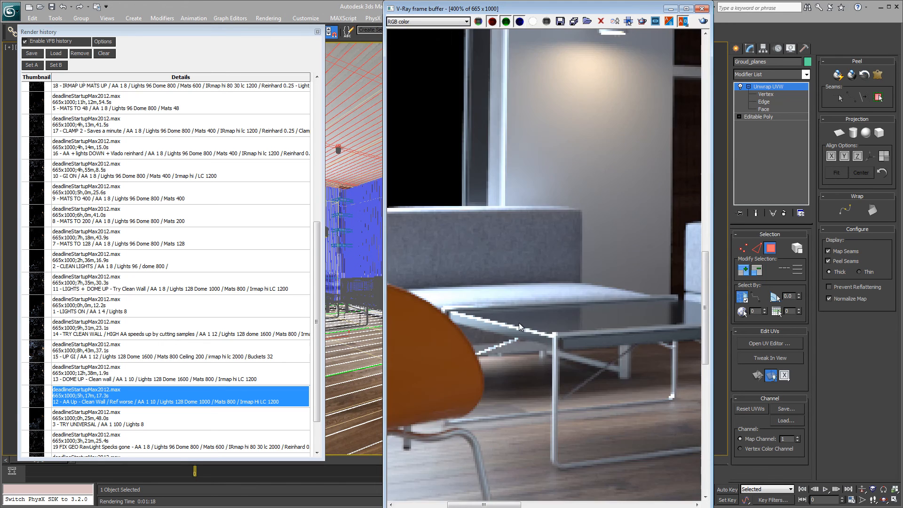
pyautogui.scroll(-1, 518, 322)
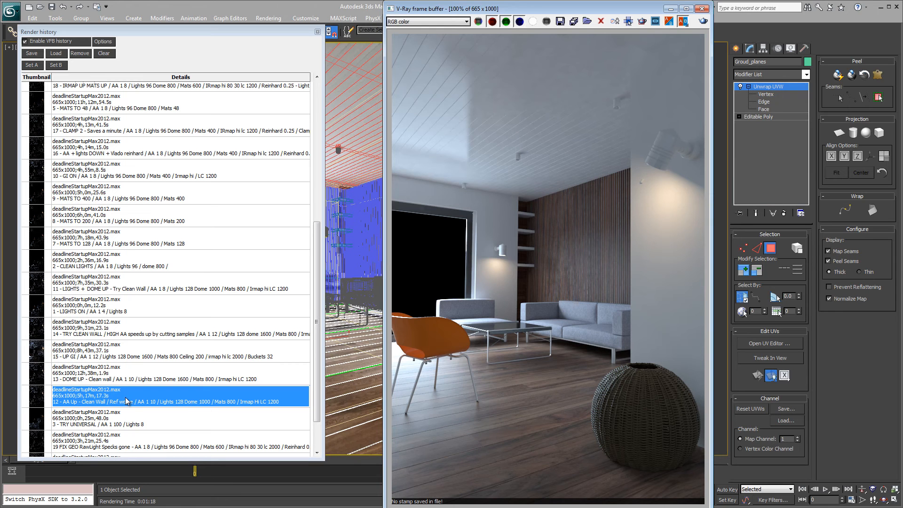
# Review the VRayReflection channel of the "12 - AA Up - Clean Wall" render and return to the RGB color channel
pyautogui.click(124, 398)
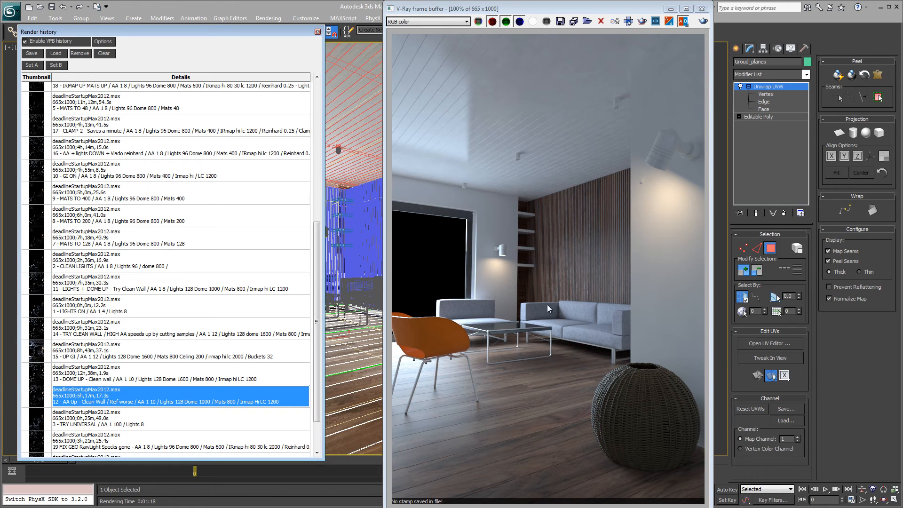
pyautogui.click(452, 22)
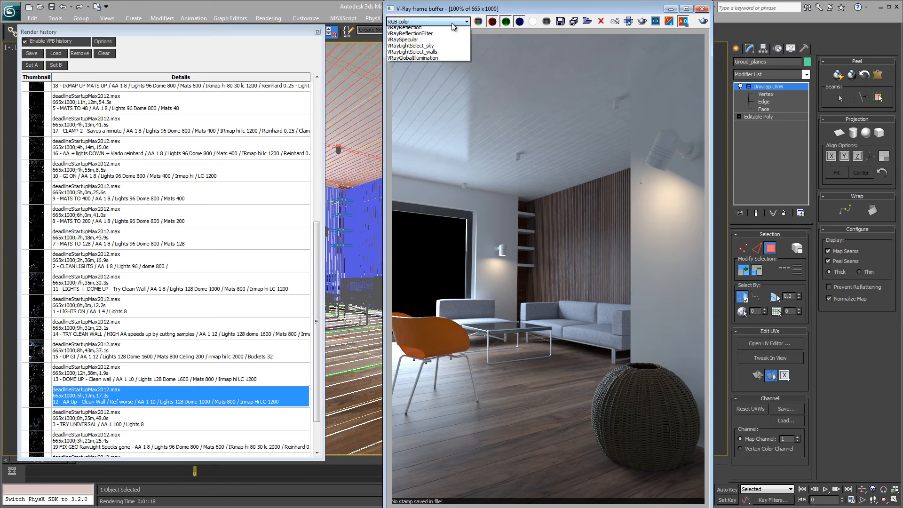
pyautogui.click(423, 67)
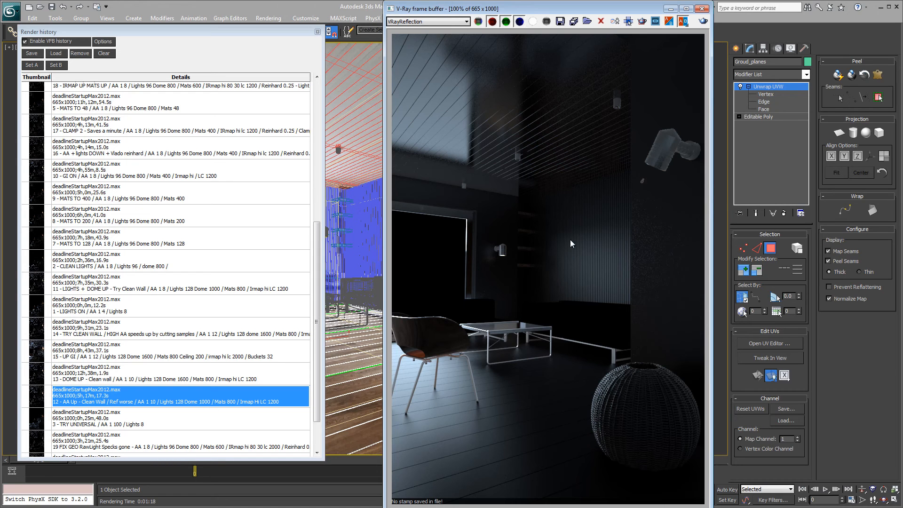
pyautogui.click(446, 24)
pyautogui.click(440, 30)
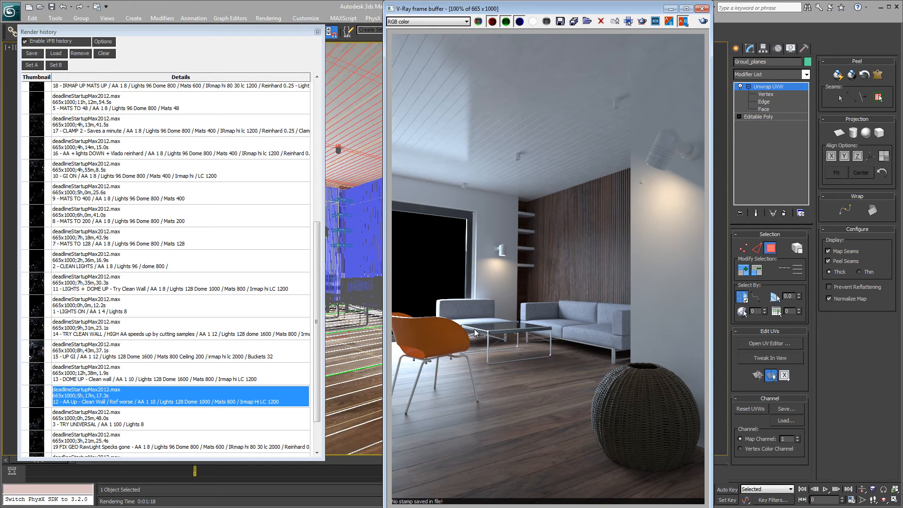
# Go through the "13 - DOME UP", "14 - TRY CLEAN WALL" and "15 - UP GI" renders in the history
pyautogui.click(104, 382)
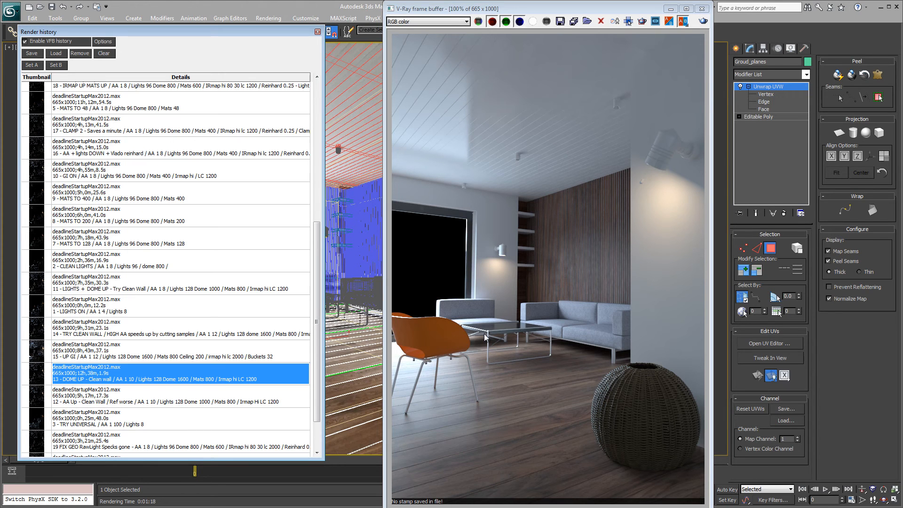
pyautogui.click(131, 335)
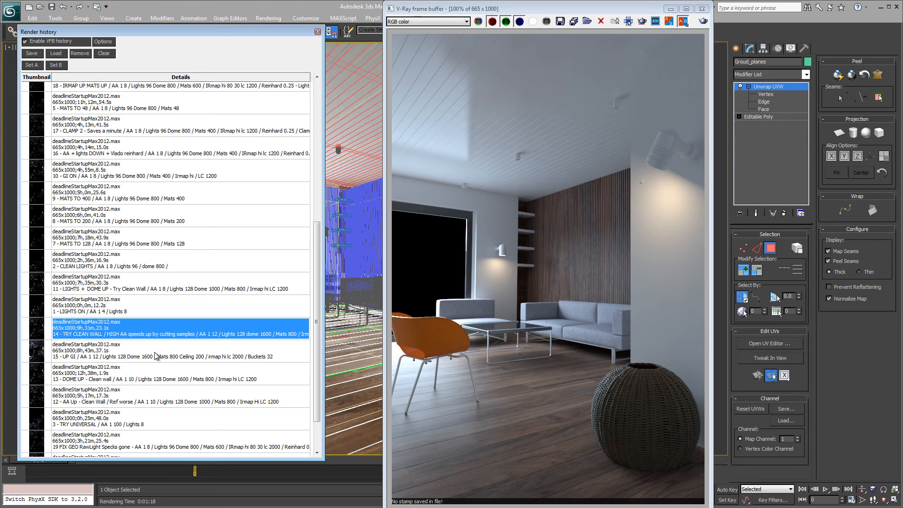
pyautogui.click(183, 360)
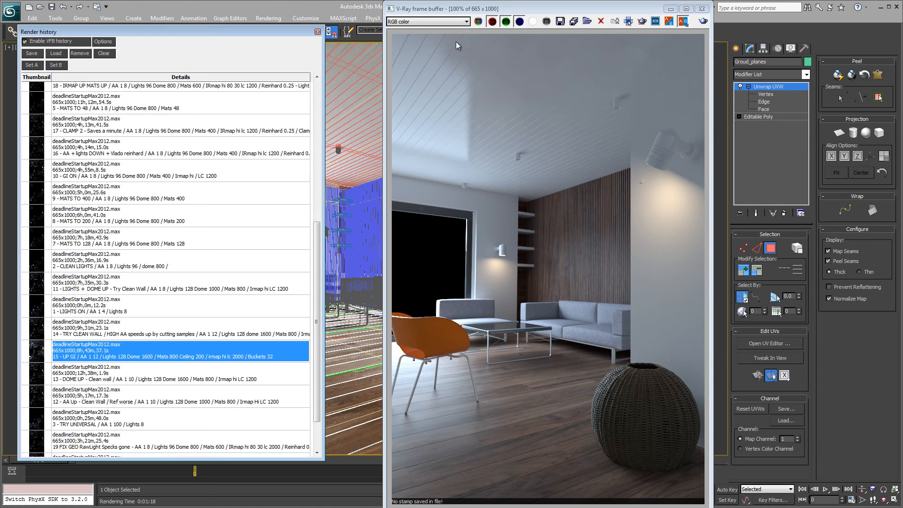
# Review the VRayRawGlobalIllumination and VRaySampleRate channels of the "15 - UP GI" render and return to RGB color
pyautogui.click(456, 22)
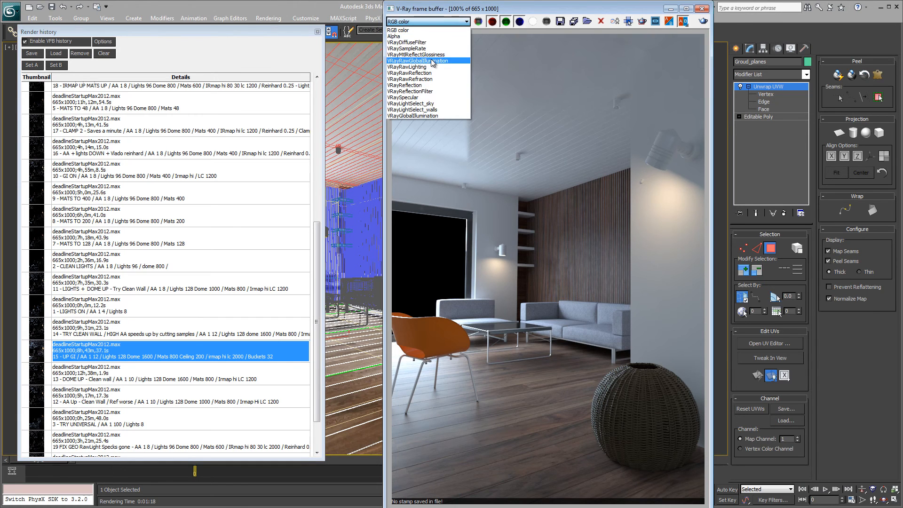
pyautogui.click(431, 60)
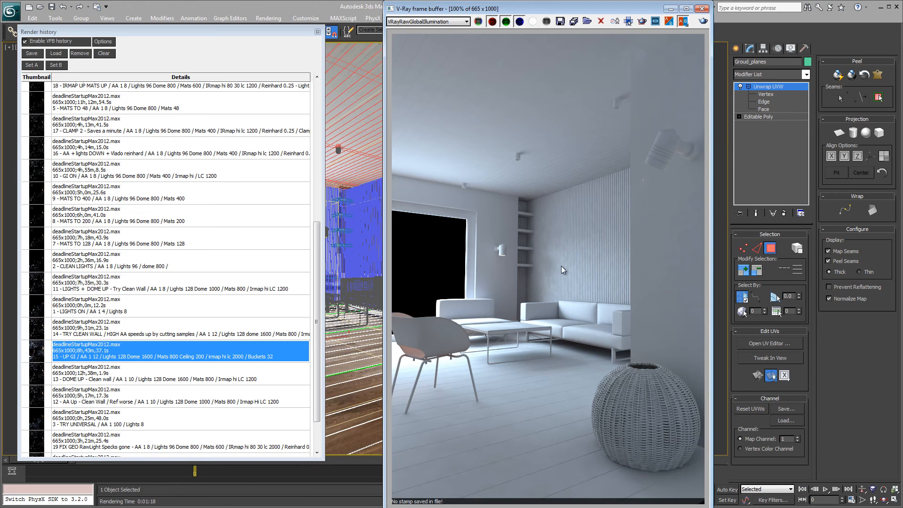
pyautogui.click(430, 22)
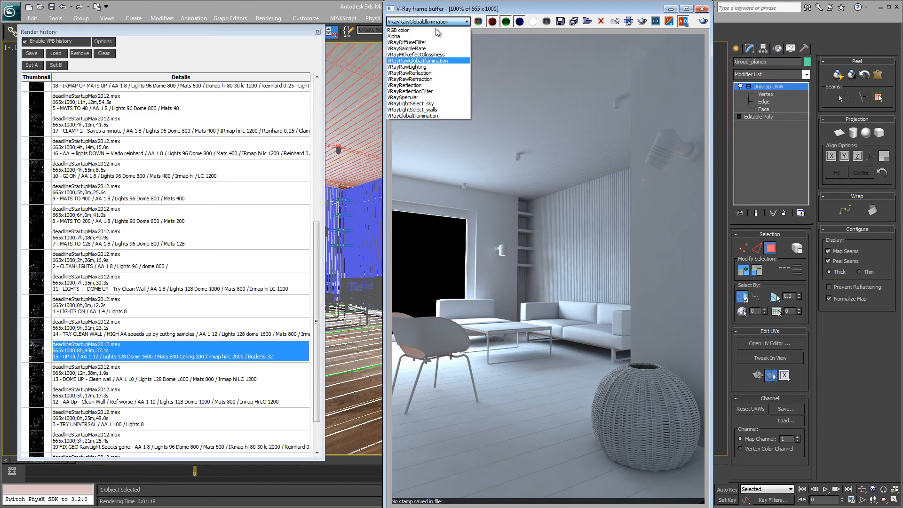
pyautogui.click(431, 49)
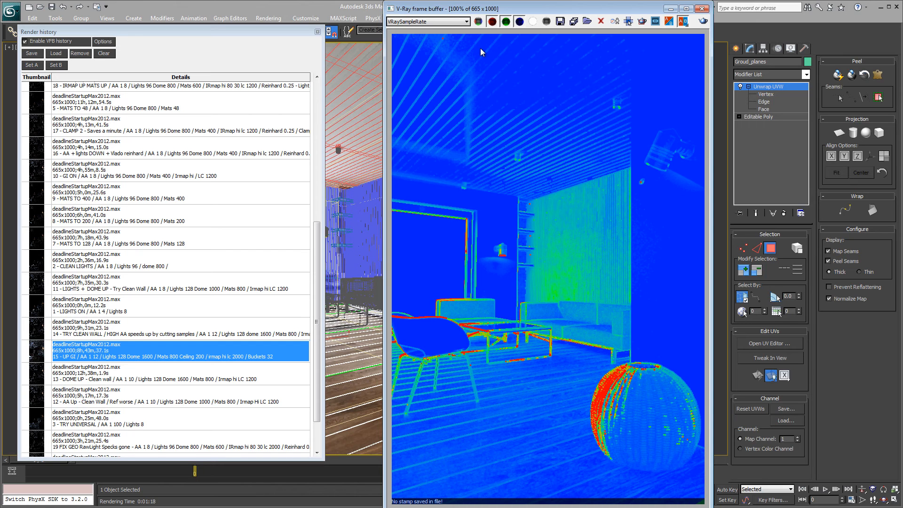
pyautogui.click(436, 21)
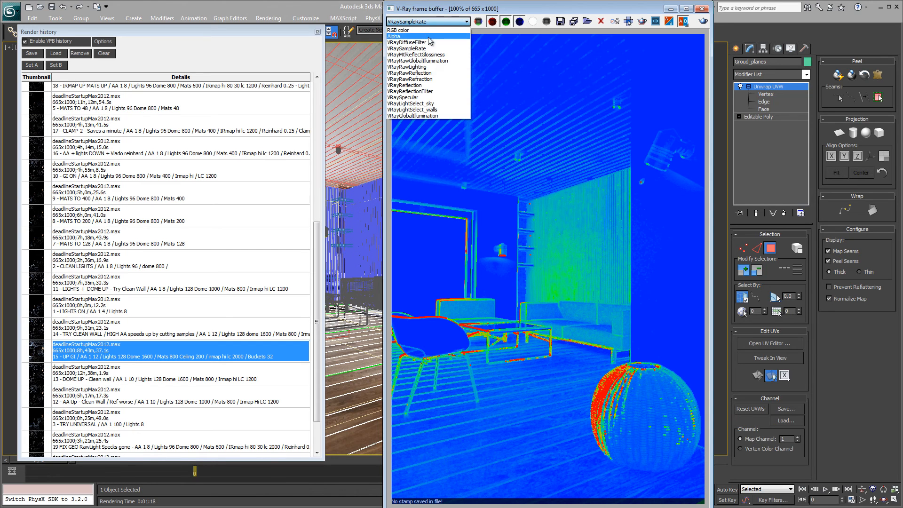
pyautogui.click(430, 31)
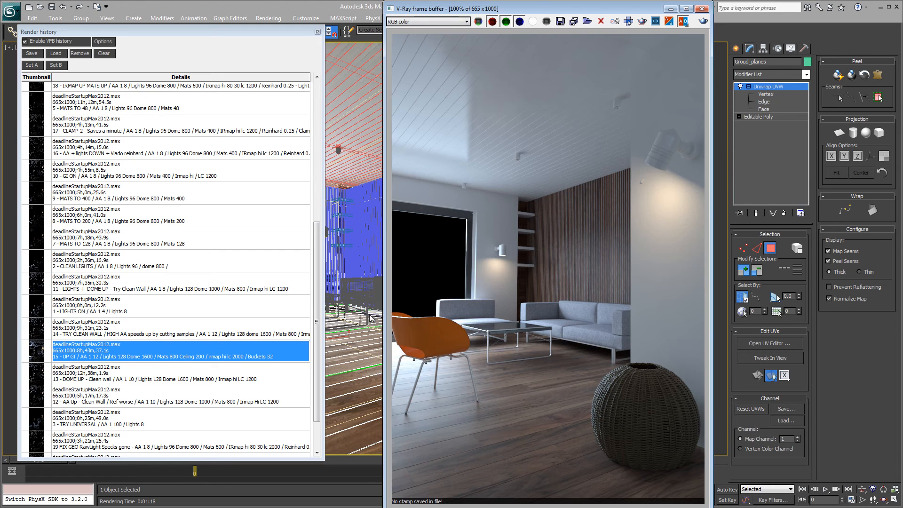
# Compare the "15 - UP GI" and "10 - GI ON" history entries and select the "16 - AA + lights DOWN" render
pyautogui.click(119, 359)
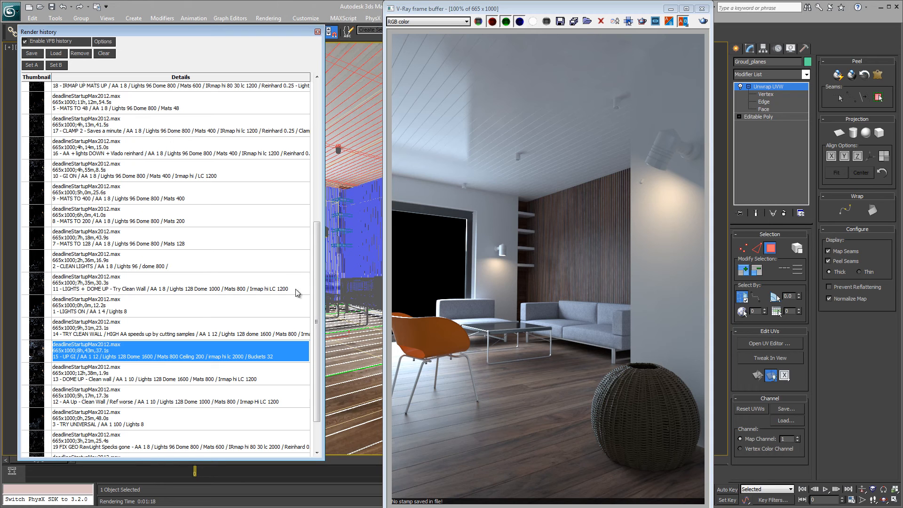
pyautogui.click(182, 181)
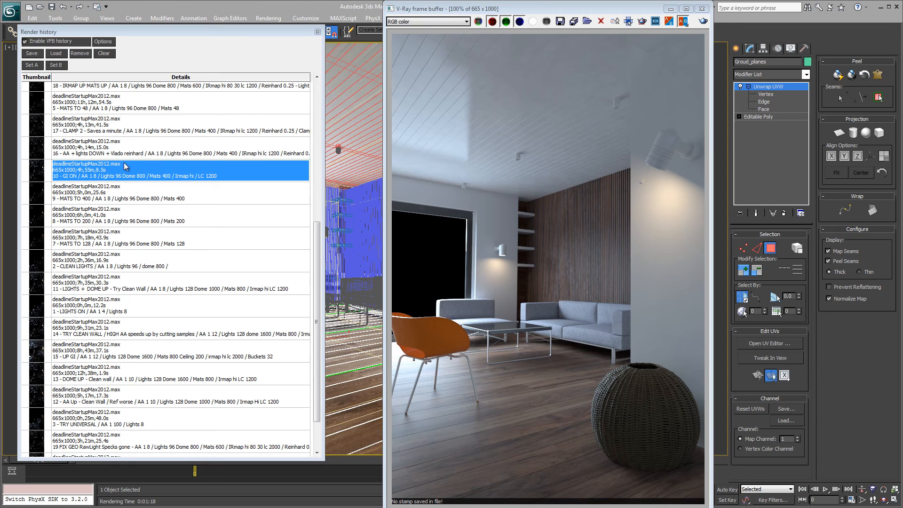
pyautogui.click(160, 157)
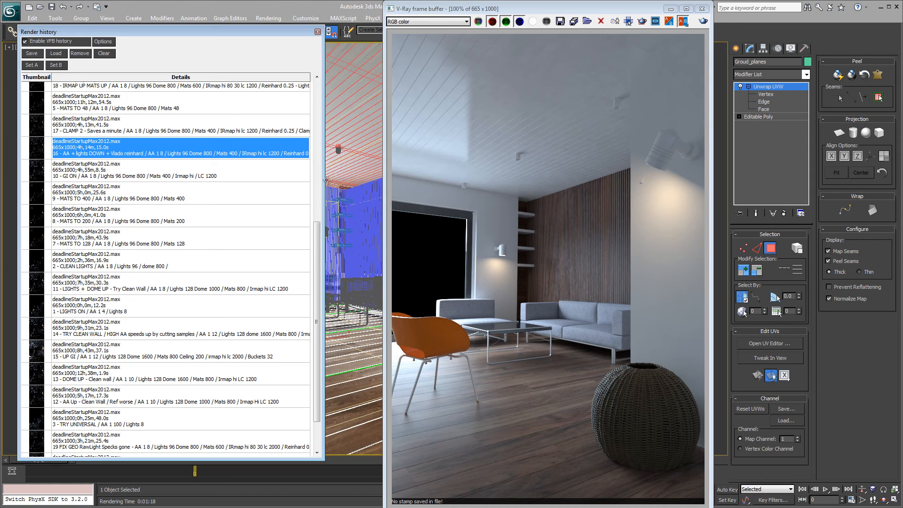
# Widen the render history to show the full entry descriptions and move it and the frame buffer apart
pyautogui.moveTo(325, 181); pyautogui.dragTo(396, 179)
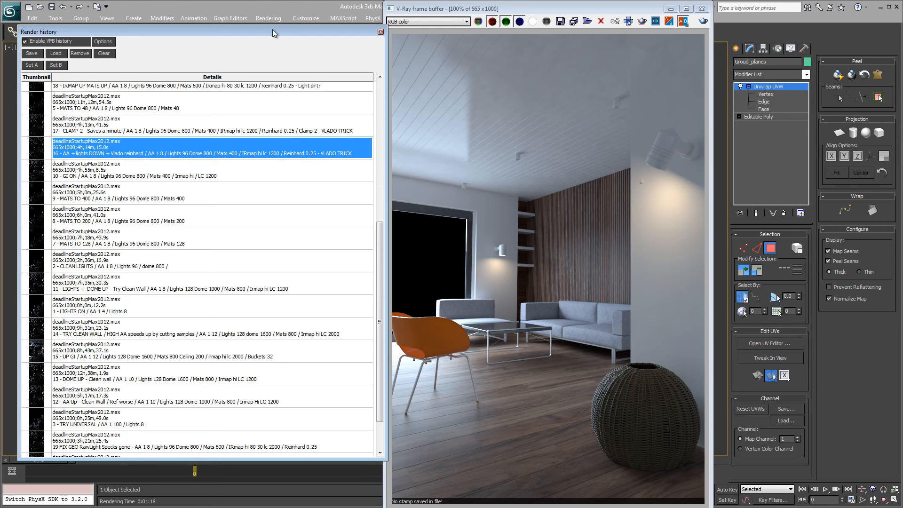
pyautogui.moveTo(269, 30); pyautogui.dragTo(257, 31)
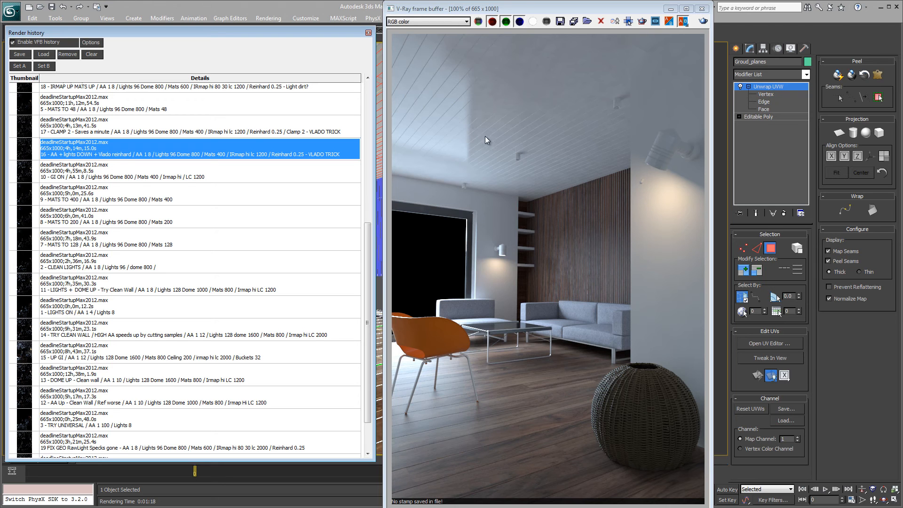
pyautogui.moveTo(522, 13); pyautogui.dragTo(707, 12)
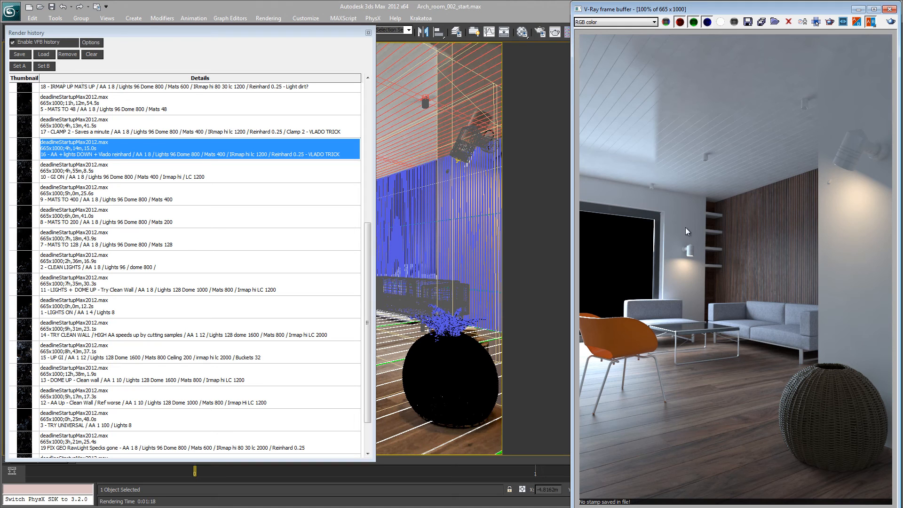
# Open the V-Ray render setup, collapse Global switches and review the Adaptive DMC and Color mapping settings
pyautogui.click(541, 33)
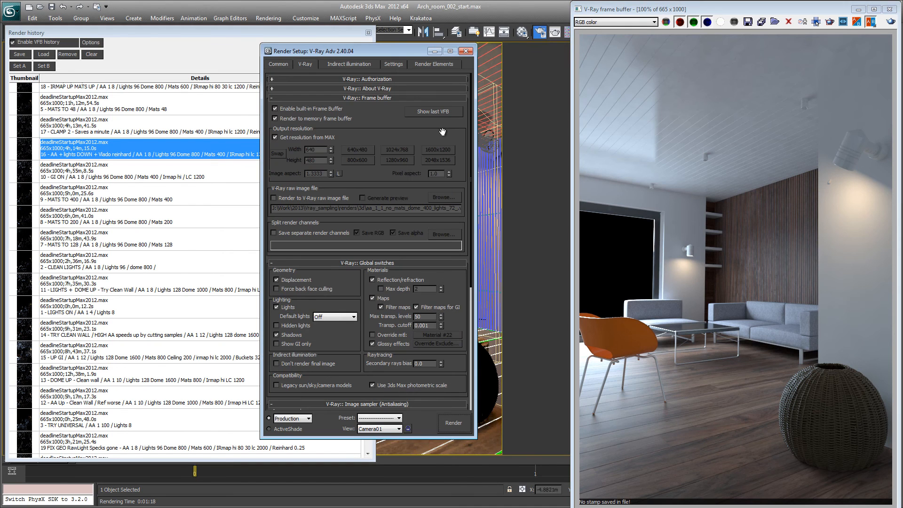
pyautogui.click(355, 263)
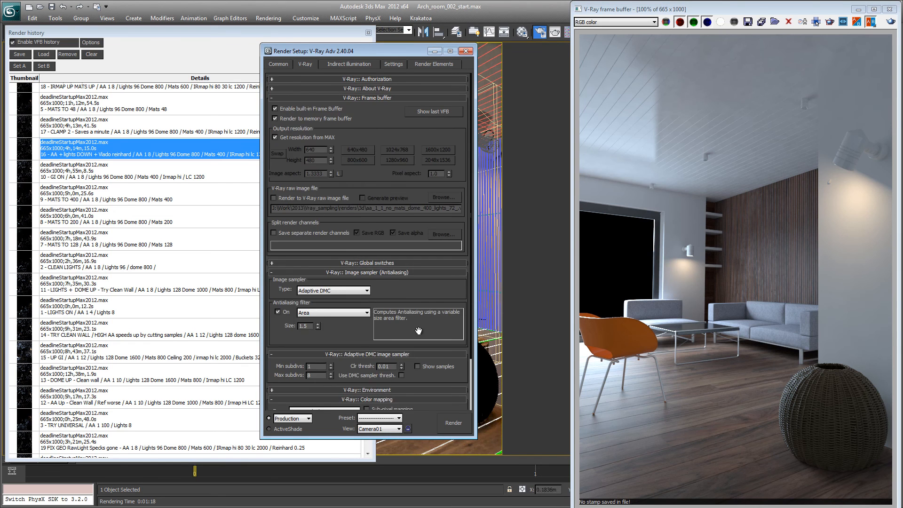
pyautogui.moveTo(414, 277); pyautogui.dragTo(412, 216)
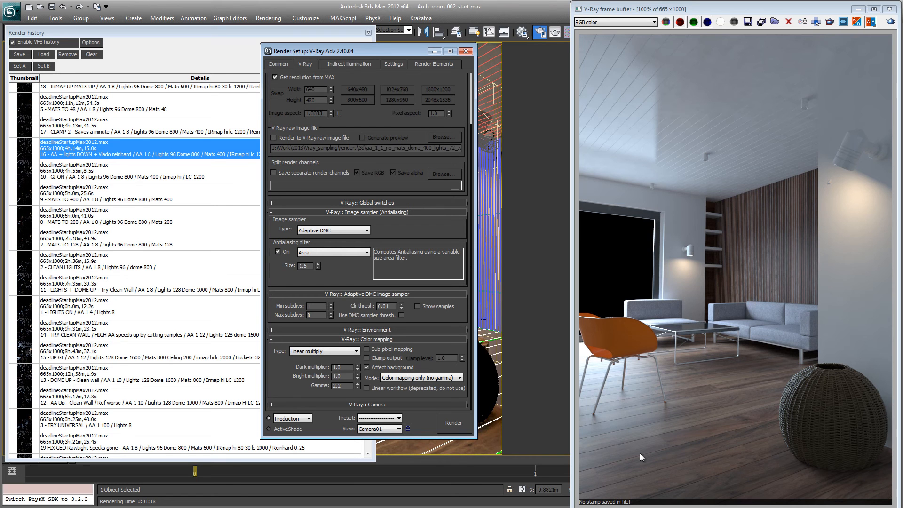
pyautogui.doubleClick(151, 149)
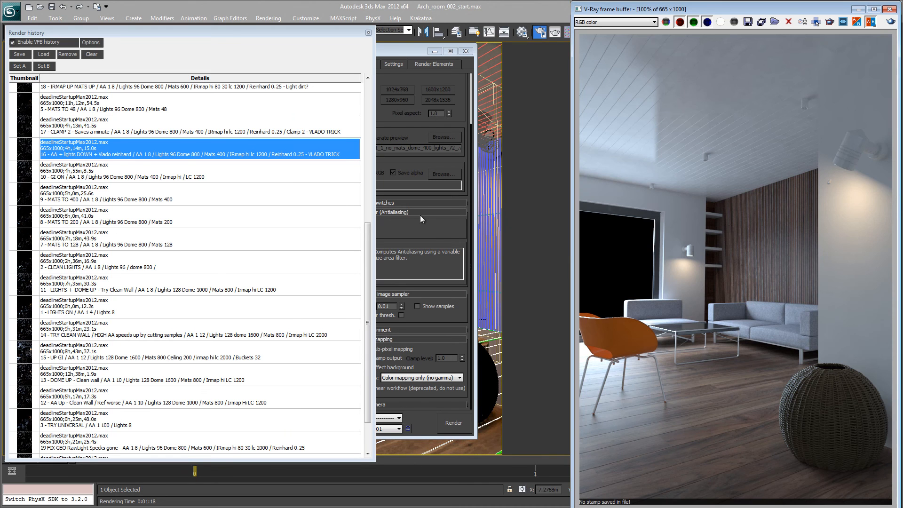
pyautogui.click(420, 216)
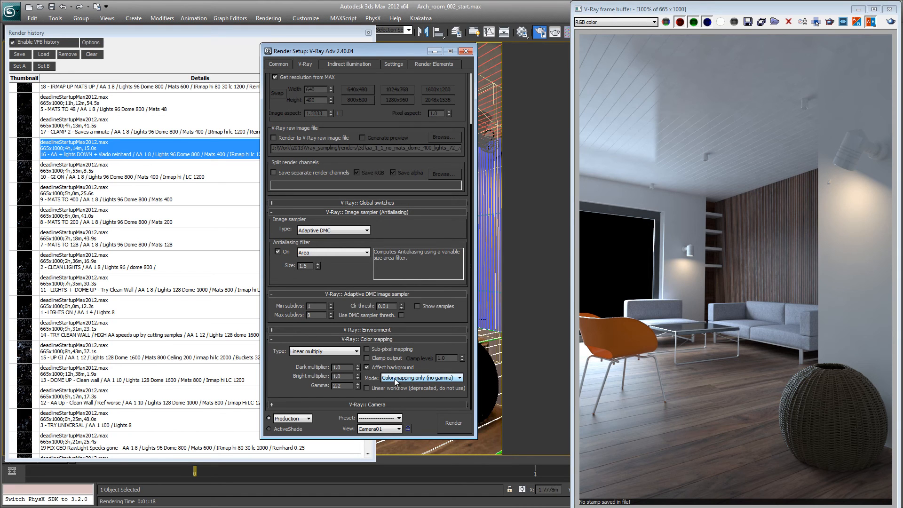
pyautogui.hotkey('ctrl', 's')
# Set the V-Ray color mapping type to Reinhard, edit its burn value and close the render setup
pyautogui.click(340, 352)
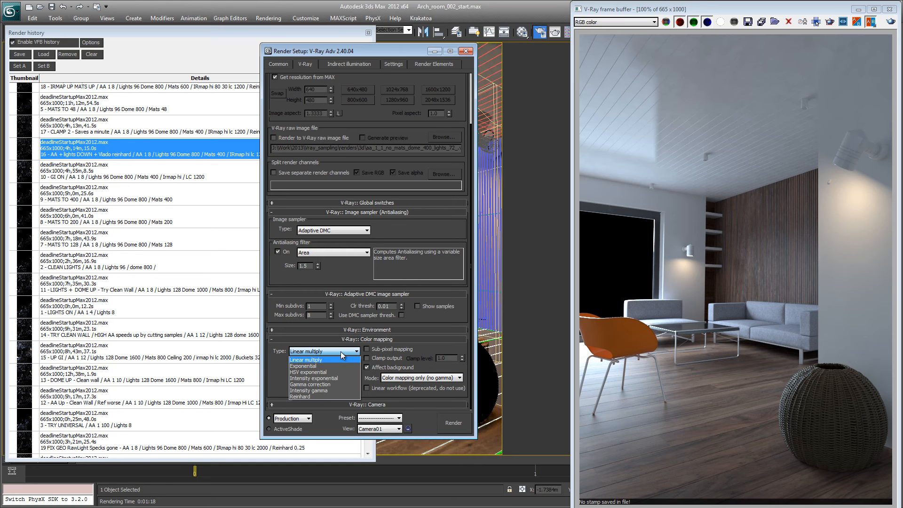
pyautogui.click(317, 396)
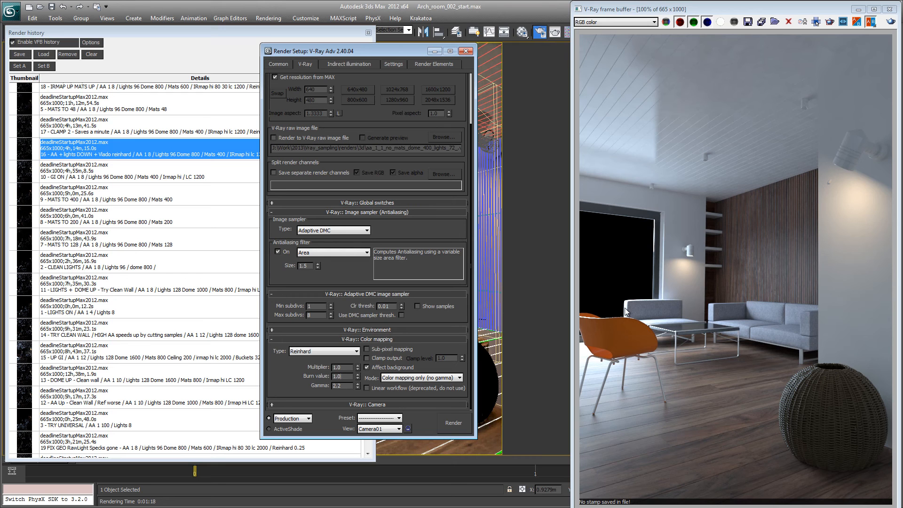
pyautogui.doubleClick(337, 376)
pyautogui.write('.')
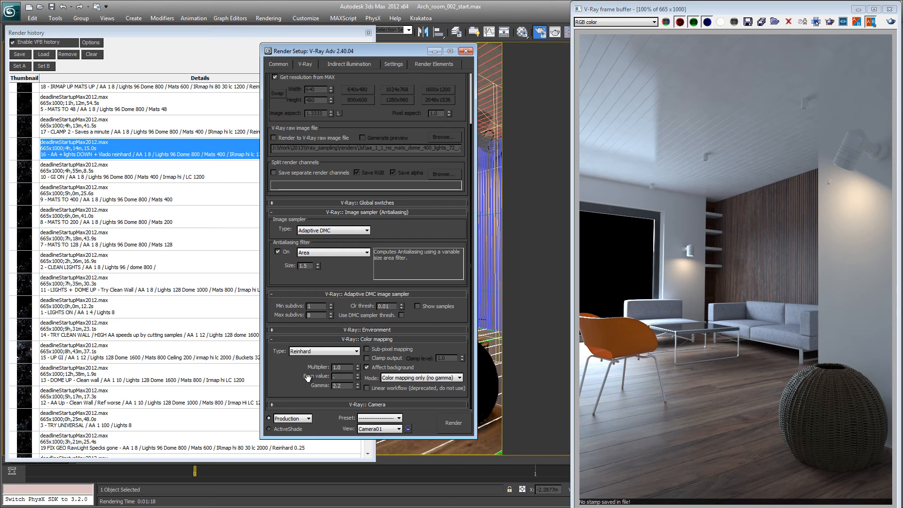
pyautogui.press('Return')
pyautogui.click(466, 51)
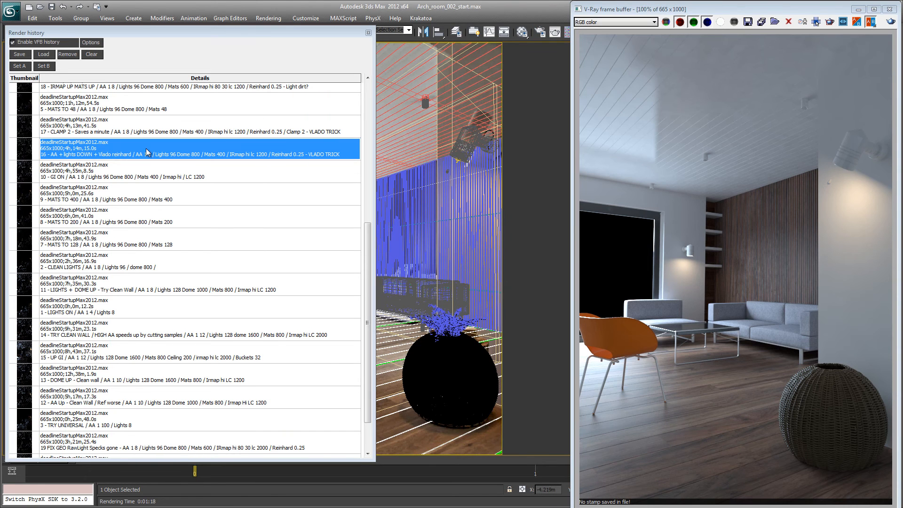
# Load the "16 - AA + lights DOWN + Vlado reinhard" render from the history into the frame buffer
pyautogui.click(147, 150)
pyautogui.doubleClick(146, 151)
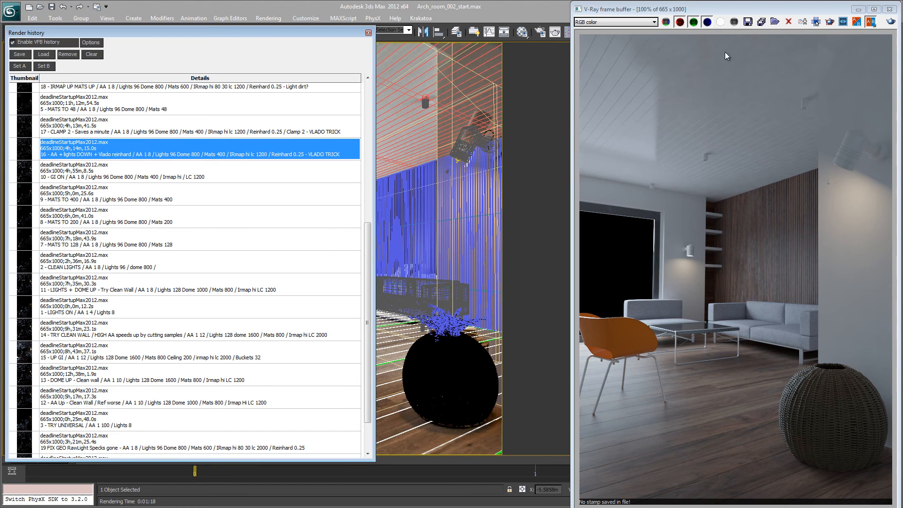
# Move the V-Ray frame buffer closer to the render history and shorten it so its correction controls are accessible
pyautogui.moveTo(800, 14); pyautogui.dragTo(695, 14)
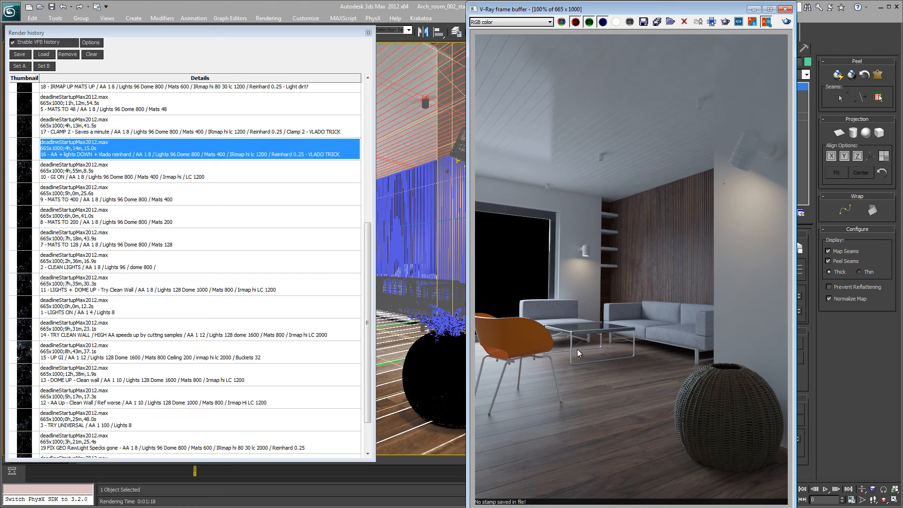
pyautogui.moveTo(643, 7); pyautogui.dragTo(642, 6)
pyautogui.moveTo(517, 506); pyautogui.dragTo(520, 477)
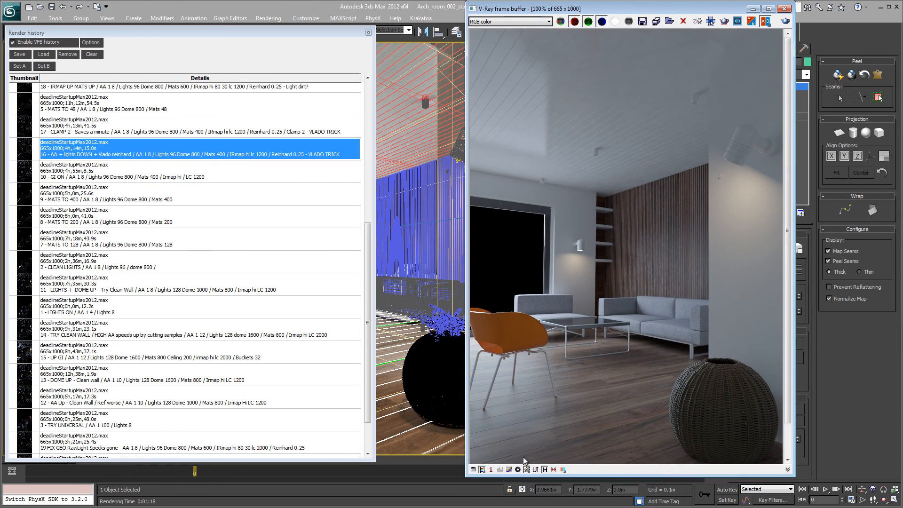
pyautogui.moveTo(550, 414)
pyautogui.mouseDown(button='middle')
pyautogui.moveTo(566, 398)
pyautogui.moveTo(560, 416)
pyautogui.mouseUp(button='middle')
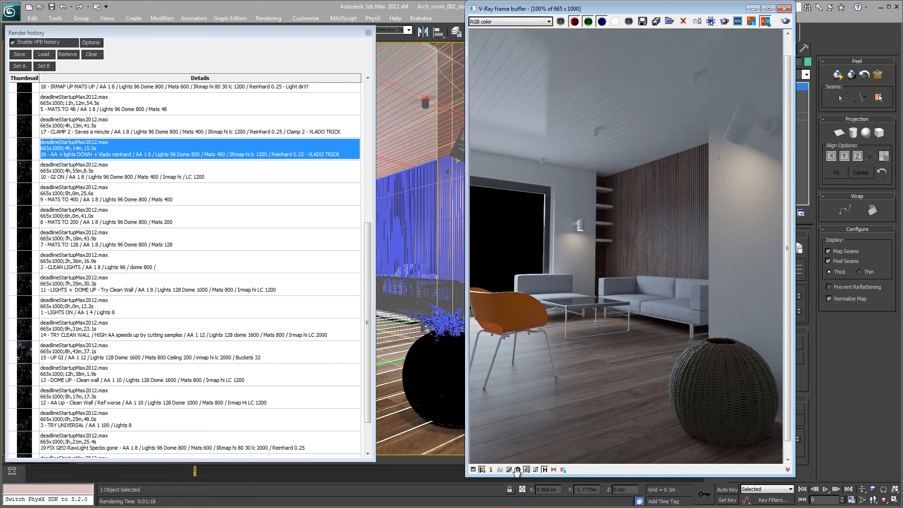
# Try a contrast and brightening curve color correction on the render, switch the correction off and close the color corrections
pyautogui.click(473, 471)
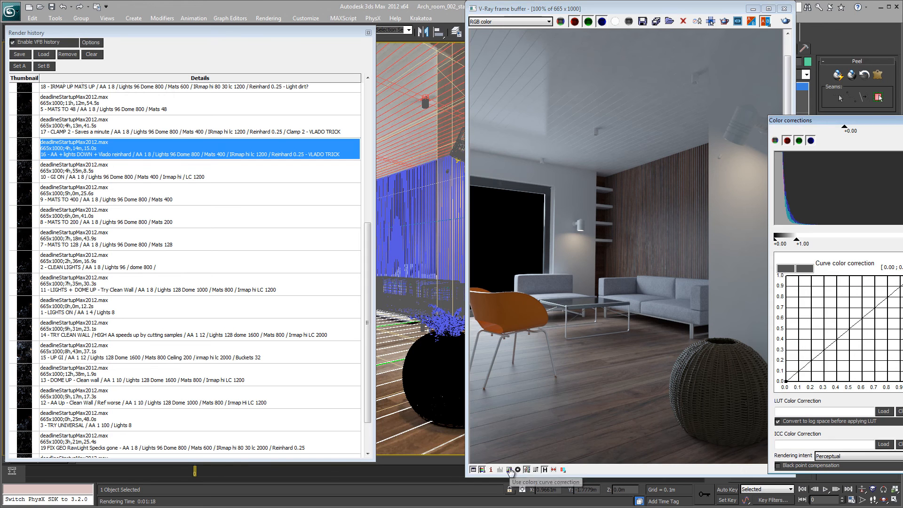
pyautogui.click(510, 471)
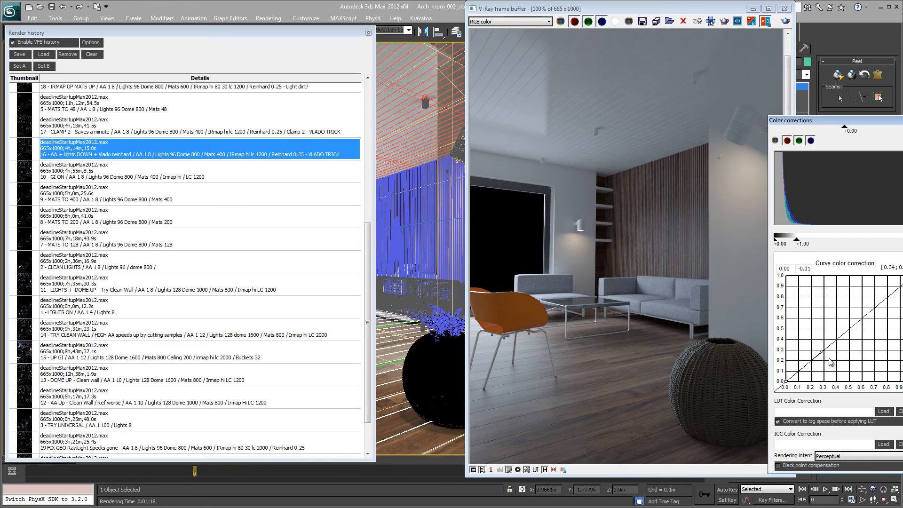
pyautogui.moveTo(821, 351); pyautogui.dragTo(832, 359)
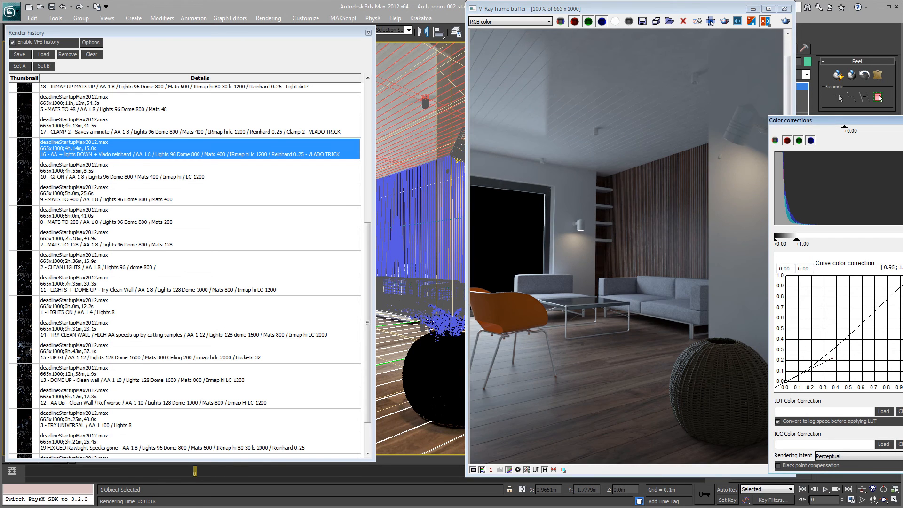
pyautogui.moveTo(877, 309); pyautogui.dragTo(851, 291)
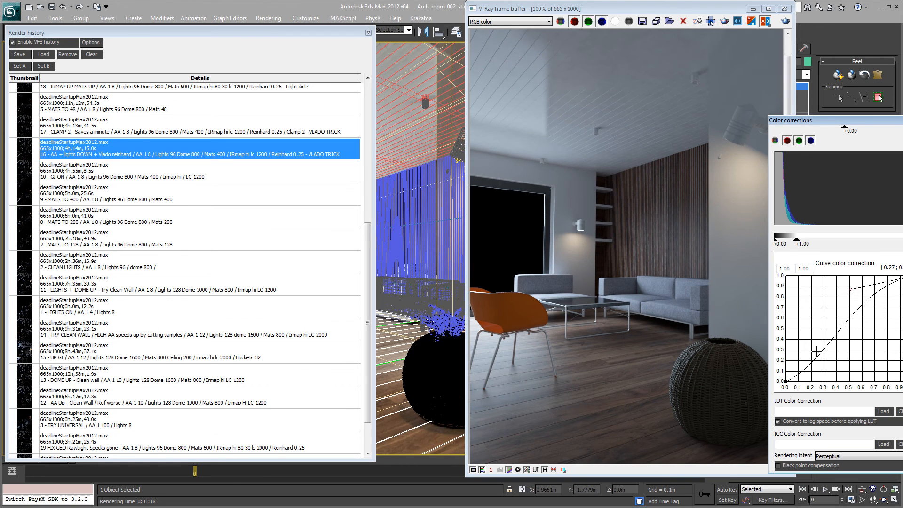
pyautogui.moveTo(831, 358); pyautogui.dragTo(816, 352)
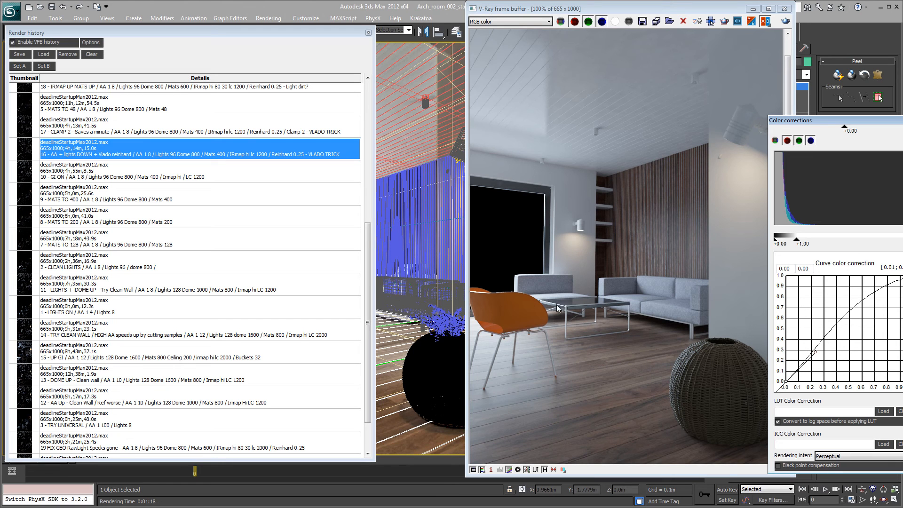
pyautogui.click(509, 470)
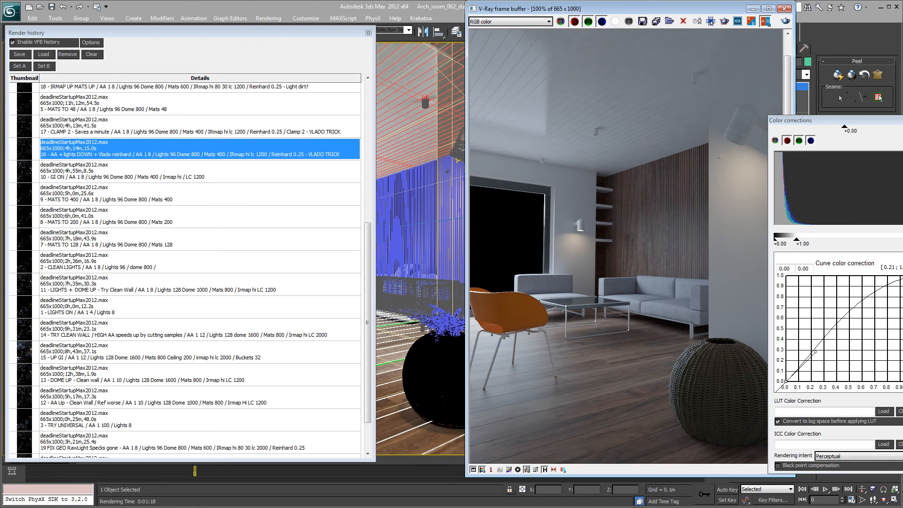
pyautogui.click(902, 120)
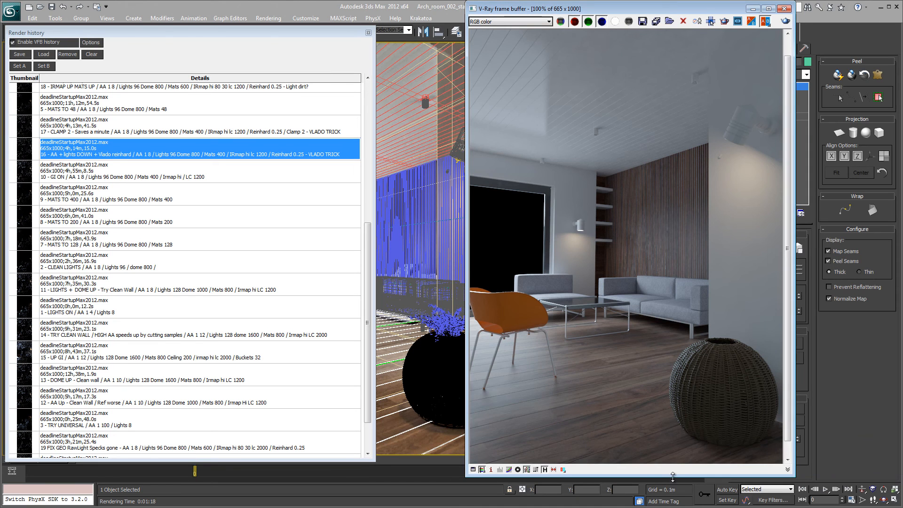
# Enlarge the frame buffer and compare the history entries "10 - GI ON" and "16 - AA + lights DOWN + Vlado reinhard"
pyautogui.moveTo(672, 477); pyautogui.dragTo(673, 504)
pyautogui.moveTo(795, 413); pyautogui.dragTo(802, 413)
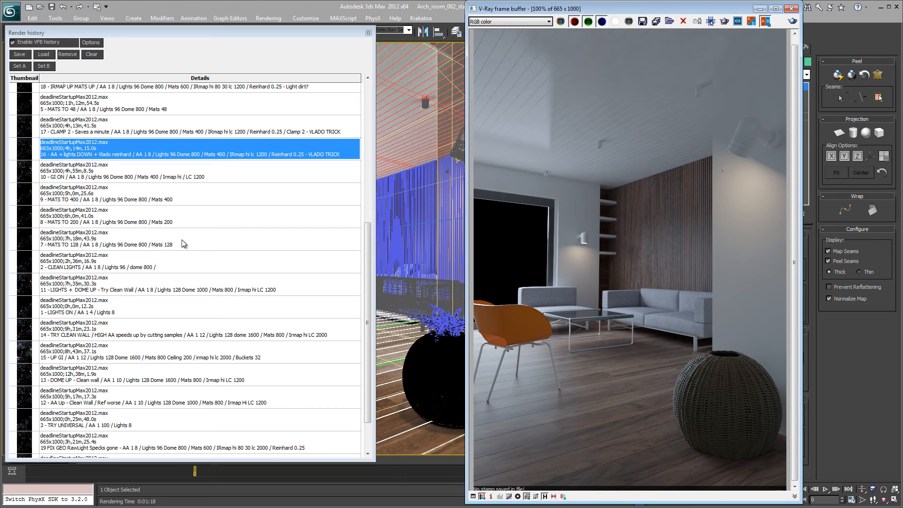
pyautogui.click(88, 178)
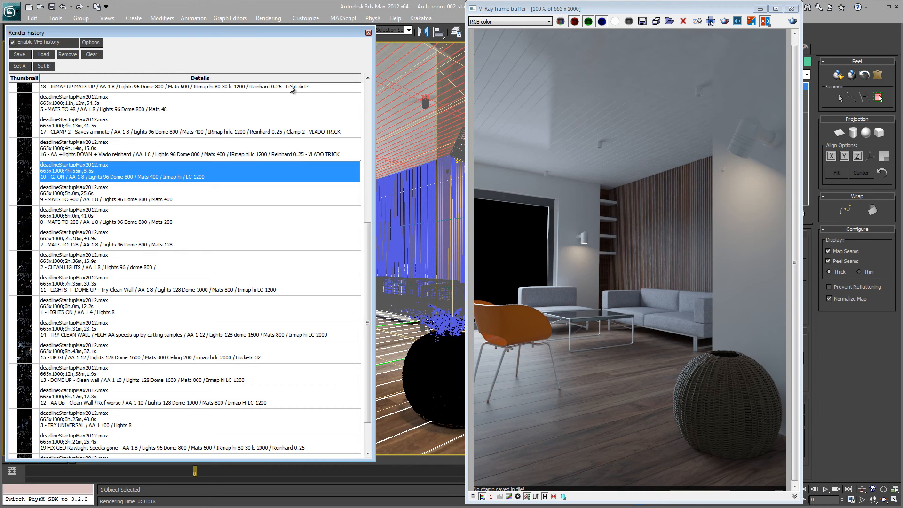
pyautogui.click(113, 154)
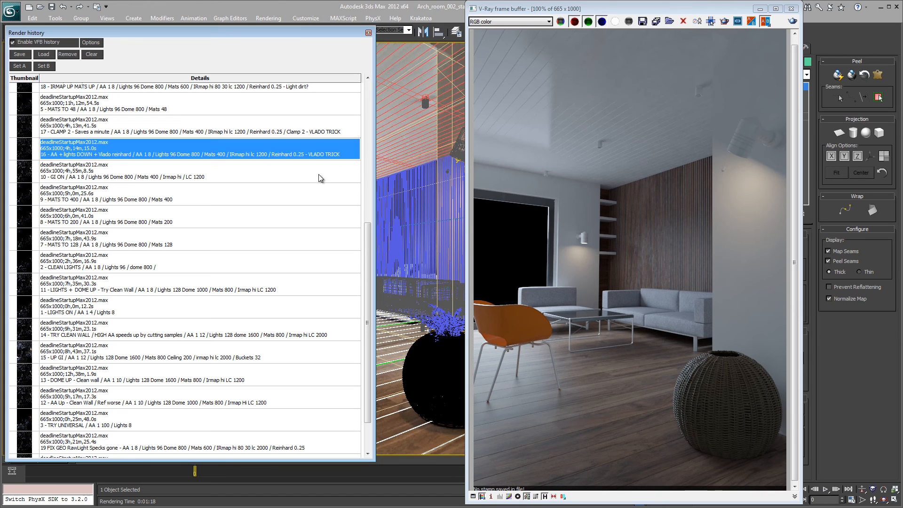
# Examine the VRaySampleRate and VRayRawLighting elements of render 16, and return the frame buffer to RGB color
pyautogui.click(520, 21)
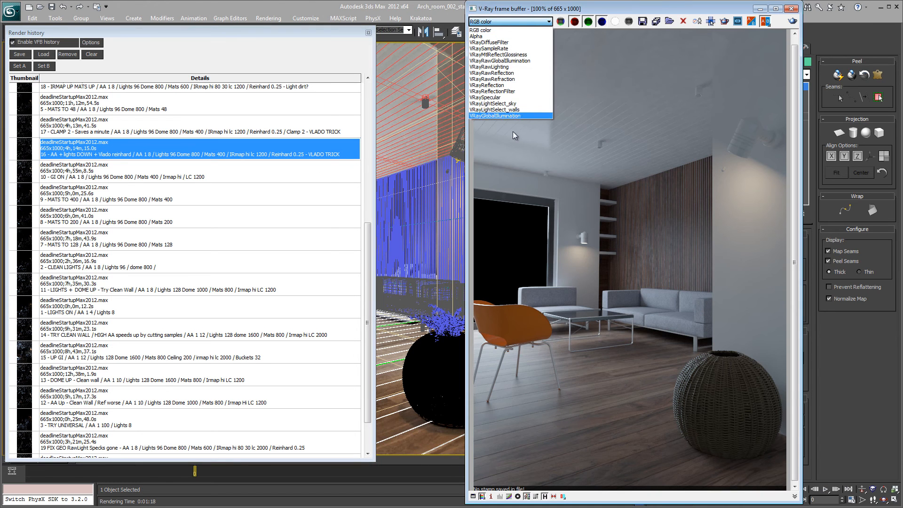
pyautogui.click(525, 48)
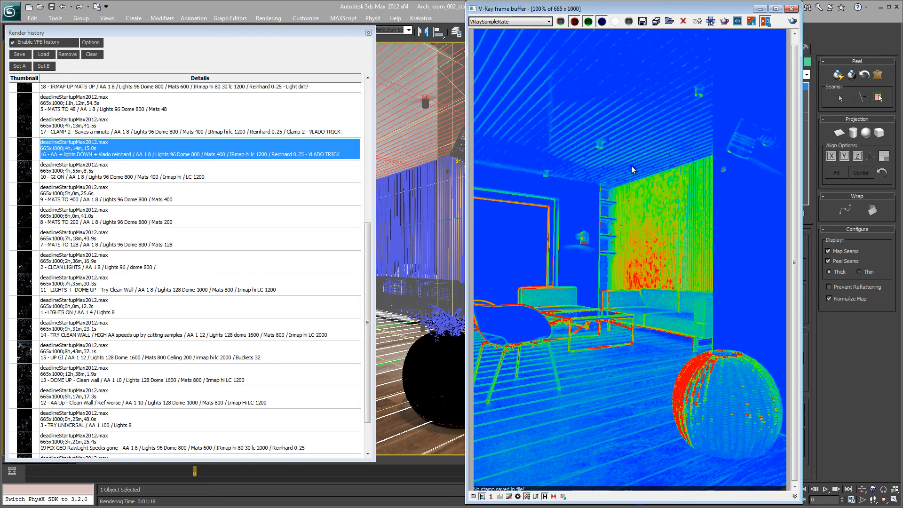
pyautogui.click(512, 22)
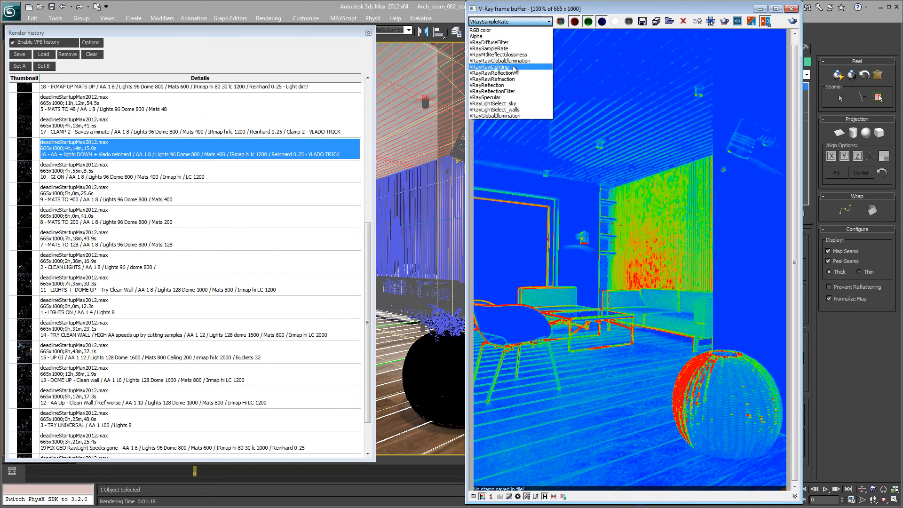
pyautogui.click(490, 67)
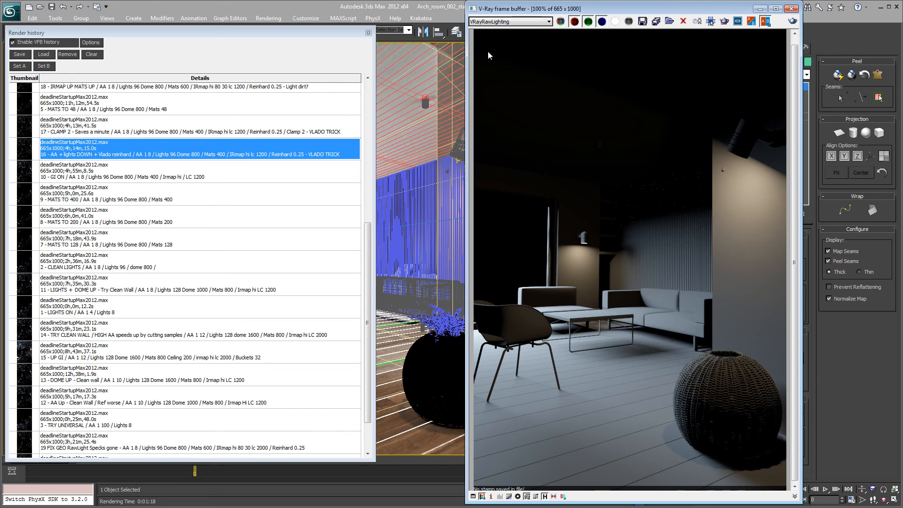
pyautogui.click(520, 22)
pyautogui.click(493, 31)
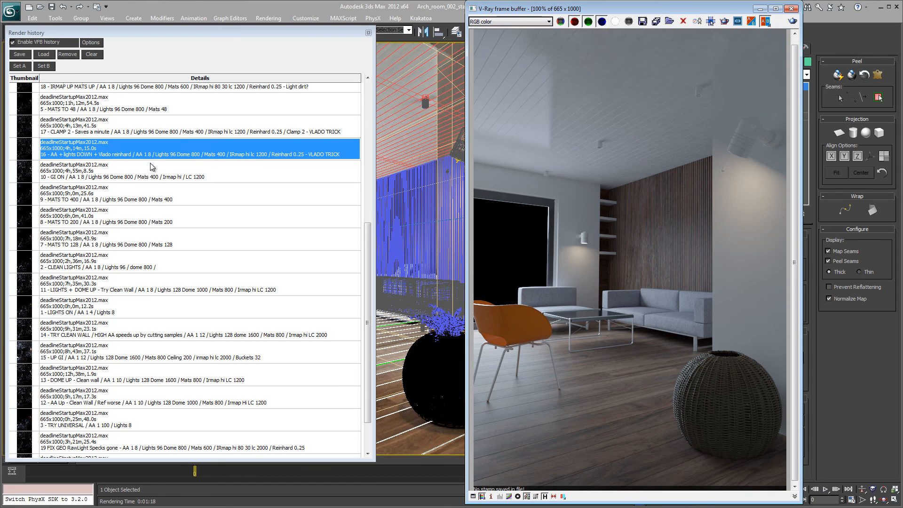
# Select the "17 - CLAMP 2" history entry and enable Clamp output in V-Ray color mapping with a clamp level of 2.0
pyautogui.click(71, 131)
pyautogui.click(72, 130)
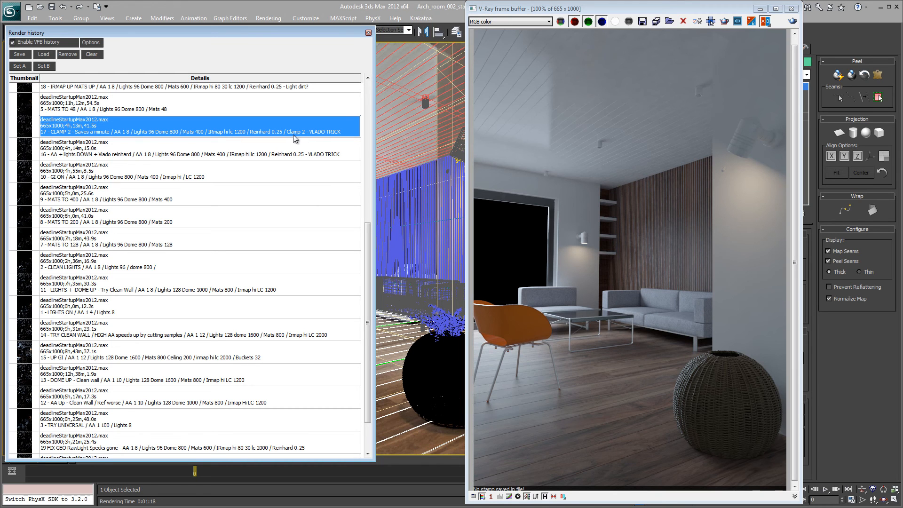
pyautogui.moveTo(593, 13); pyautogui.dragTo(783, 13)
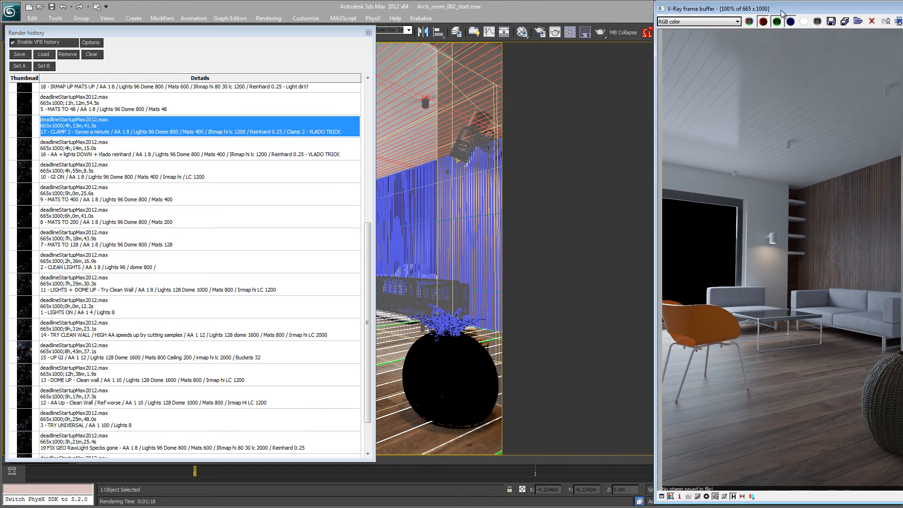
pyautogui.press('F10')
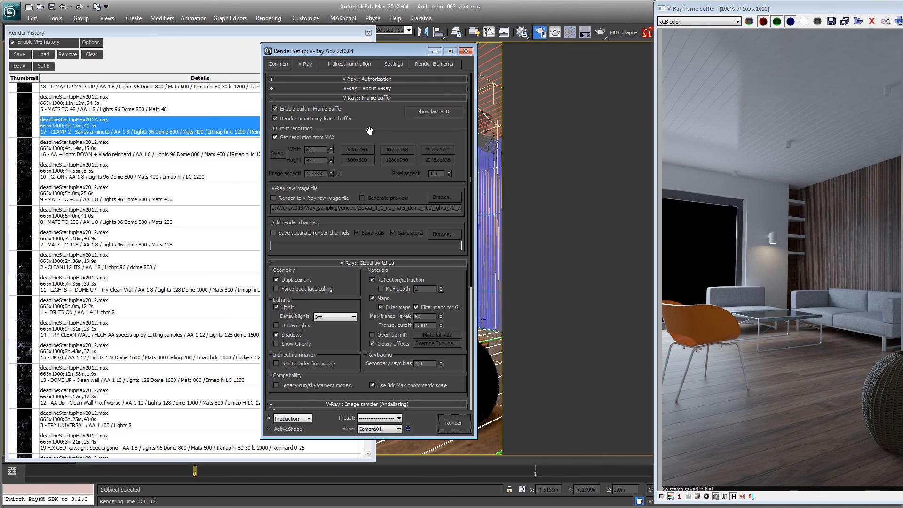
pyautogui.click(375, 265)
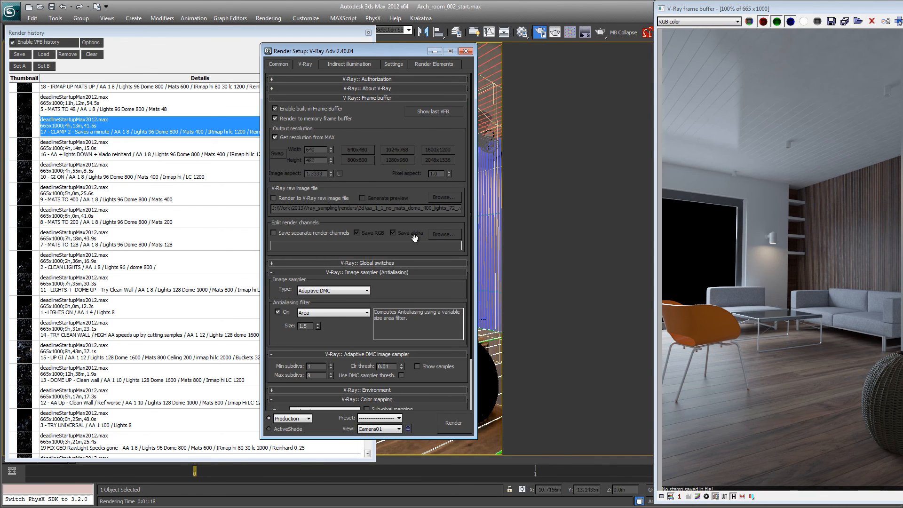
pyautogui.scroll(-3, 428, 253)
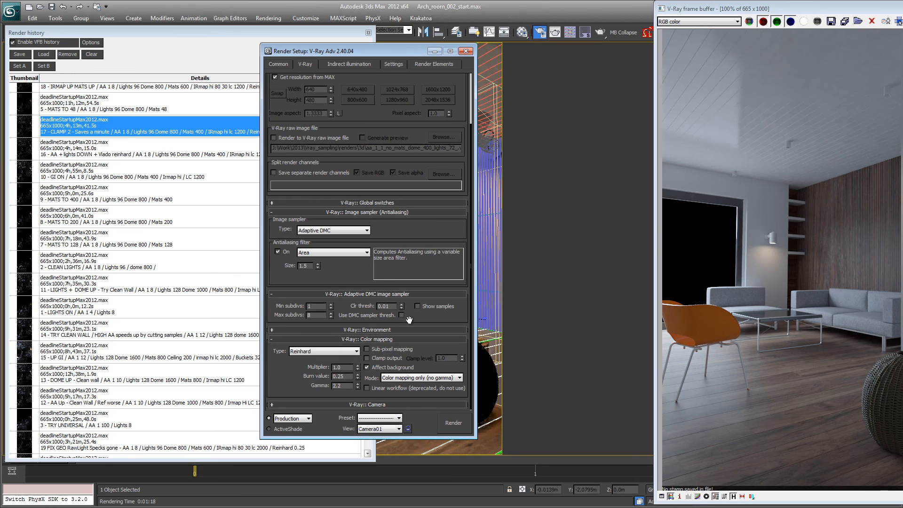
pyautogui.click(378, 360)
pyautogui.doubleClick(448, 359)
pyautogui.write('2')
pyautogui.press('Return')
# Bring the frame buffer back beside the render history and compare the "17 - CLAMP 2" entry with entry 16
pyautogui.moveTo(392, 51); pyautogui.dragTo(518, 52)
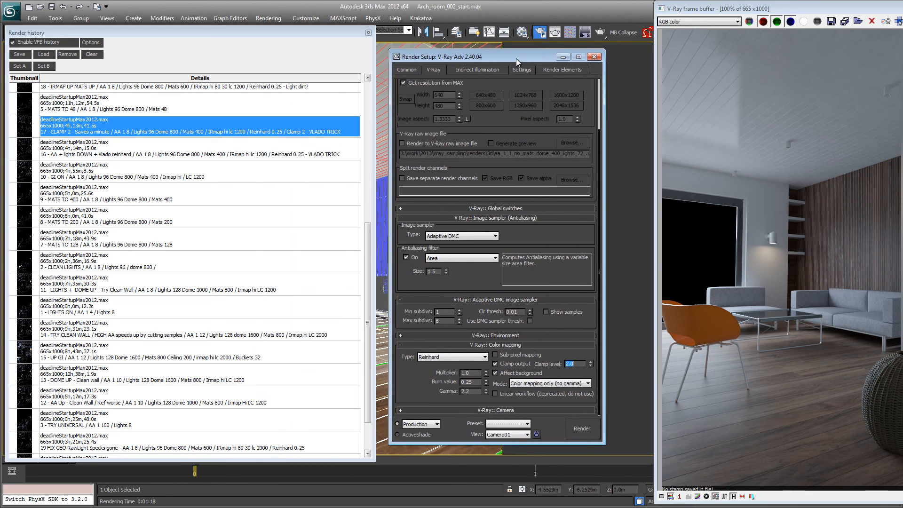
pyautogui.moveTo(764, 8); pyautogui.dragTo(548, 10)
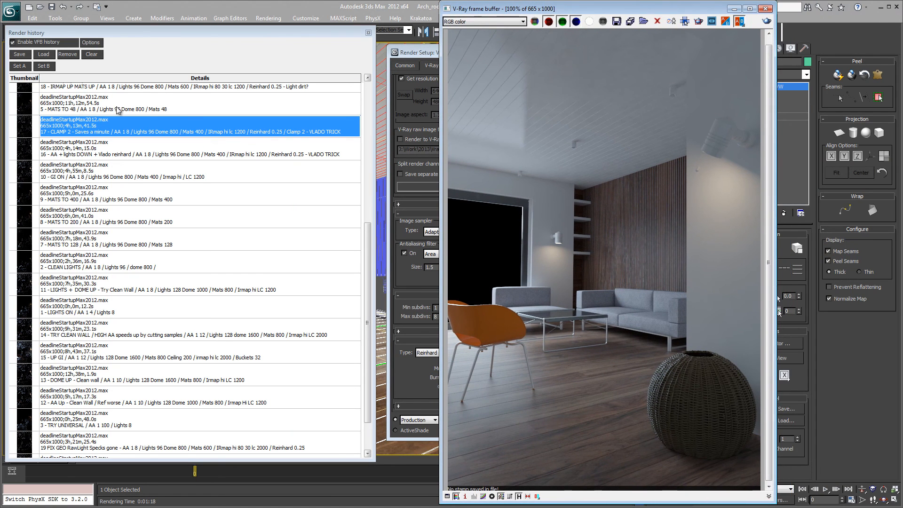
pyautogui.doubleClick(112, 131)
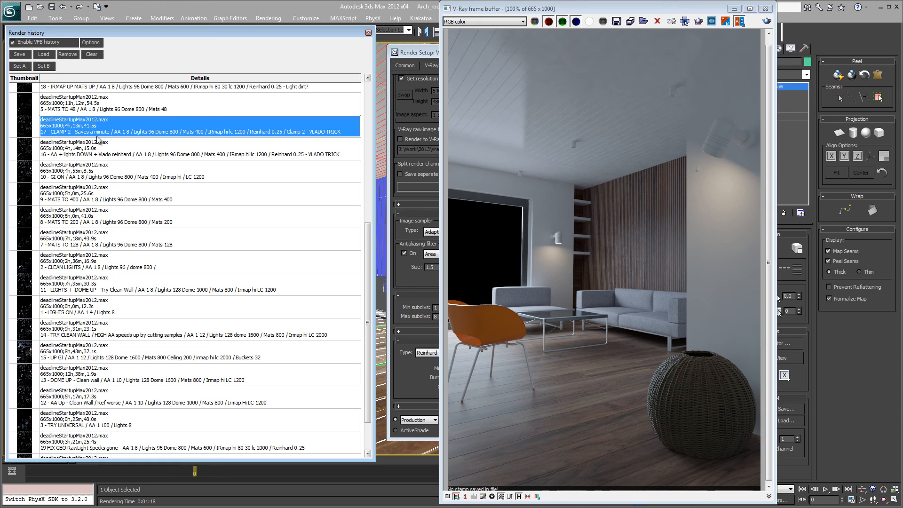
pyautogui.click(86, 152)
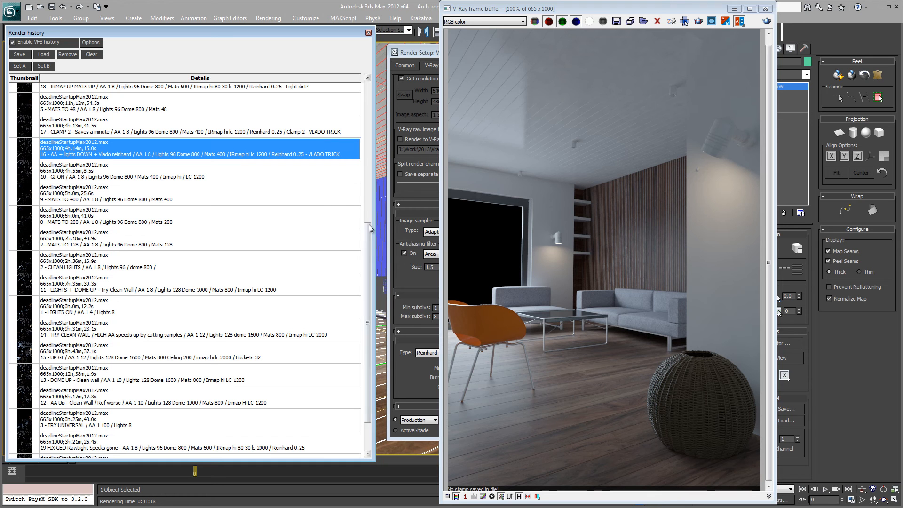
# Select the "18 - IRMAP UP MATS UP" history entry and set the irradiance map's HSph. subdivs to 80 and Interp. samples to 30
pyautogui.moveTo(368, 236); pyautogui.dragTo(368, 209)
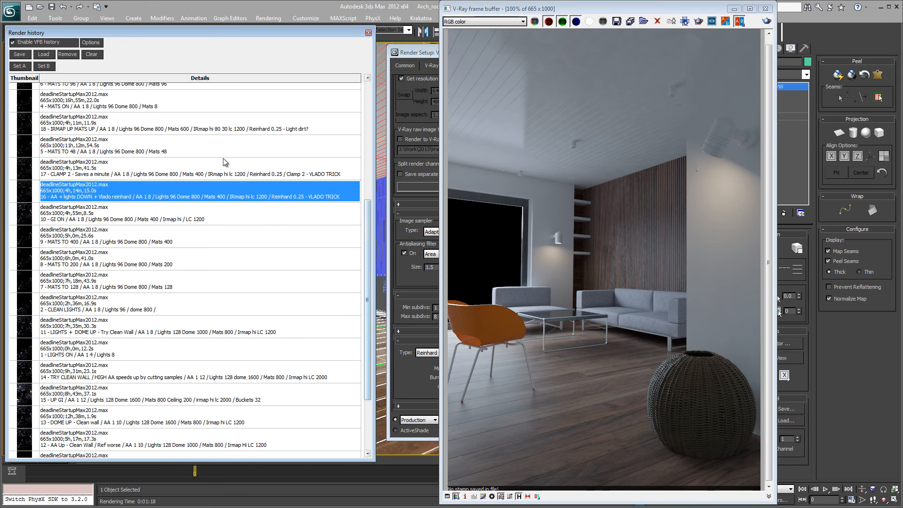
pyautogui.click(114, 126)
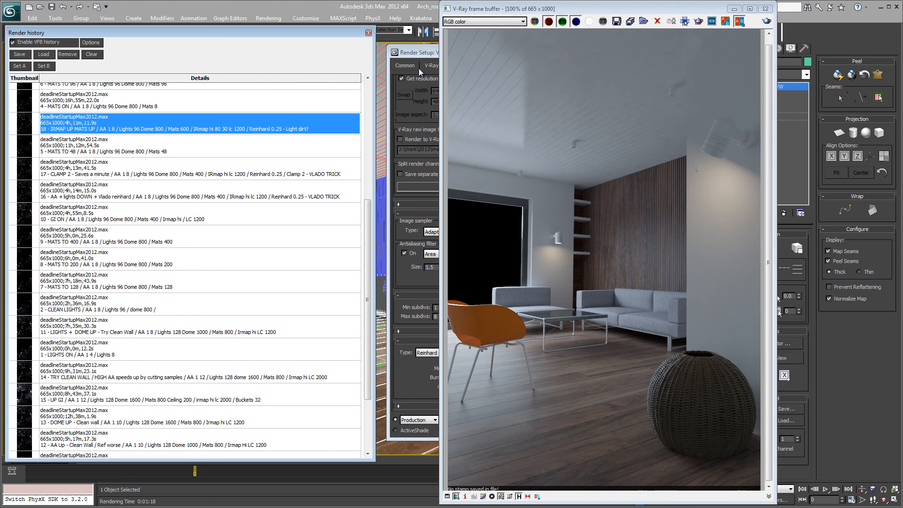
pyautogui.click(425, 52)
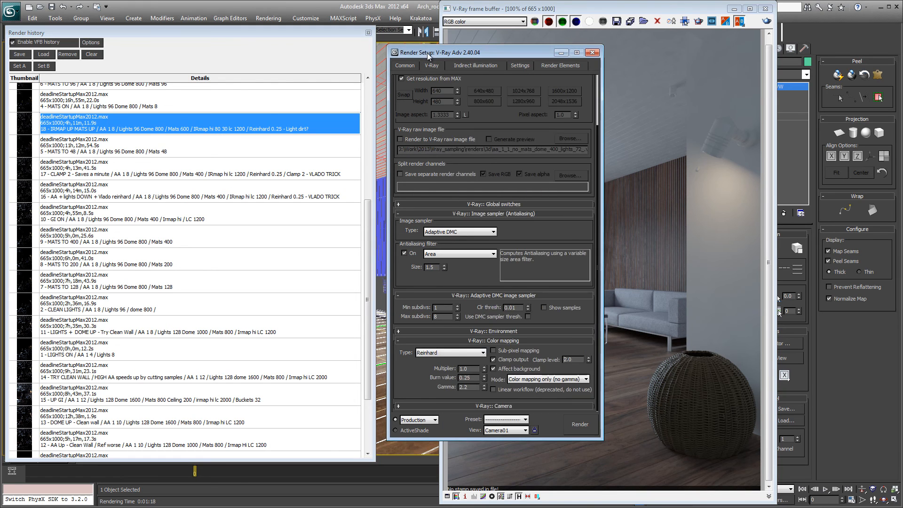
pyautogui.click(477, 65)
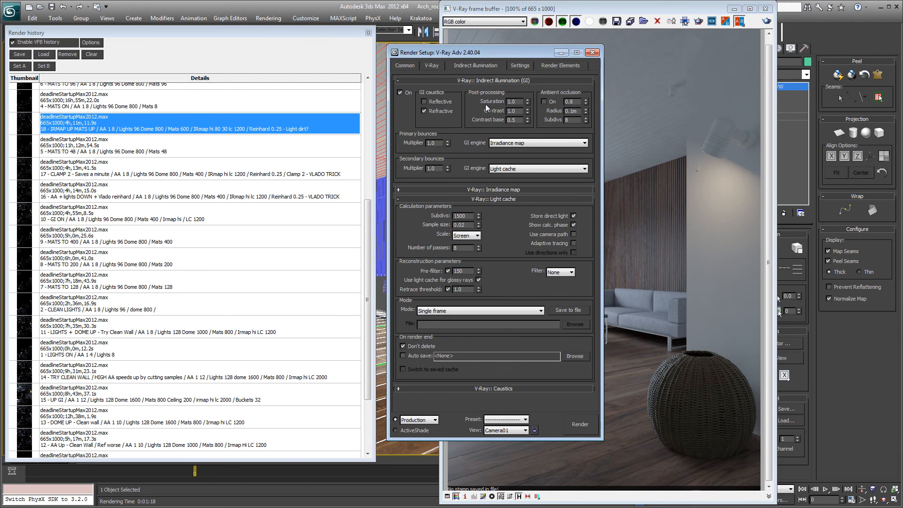
pyautogui.click(500, 191)
pyautogui.doubleClick(504, 163)
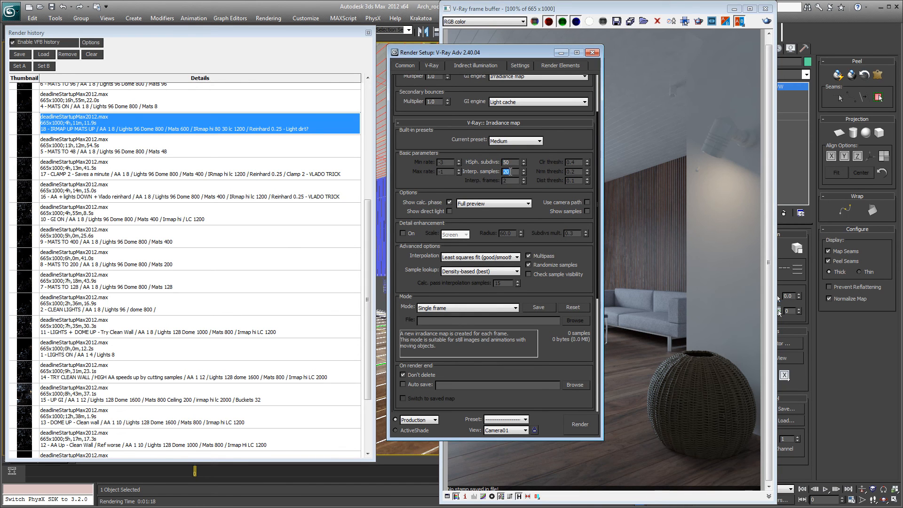
pyautogui.write('80')
pyautogui.press('Tab')
pyautogui.write('30')
pyautogui.click(561, 52)
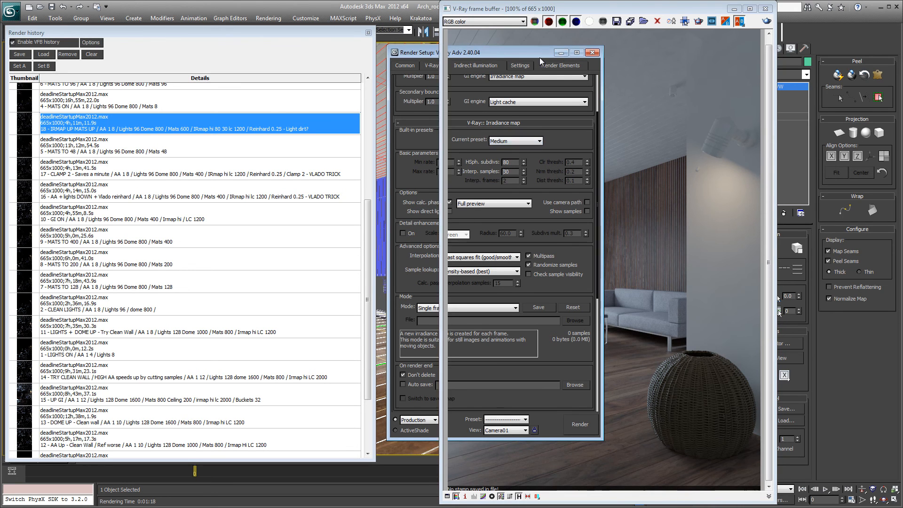
# Examine the VRaySampleRate, VRayRawLighting and VRayReflection elements of the "18 - IRMAP UP MATS UP" render, and return to RGB color
pyautogui.click(280, 129)
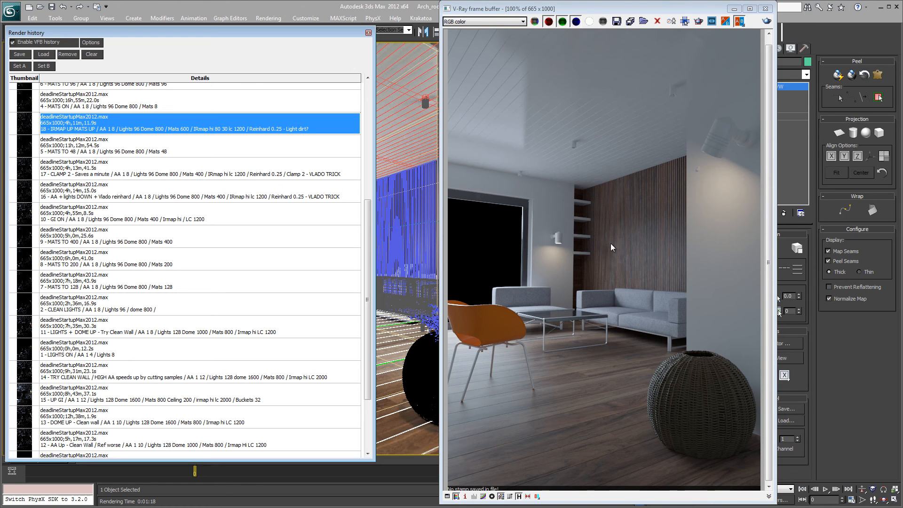
pyautogui.click(490, 24)
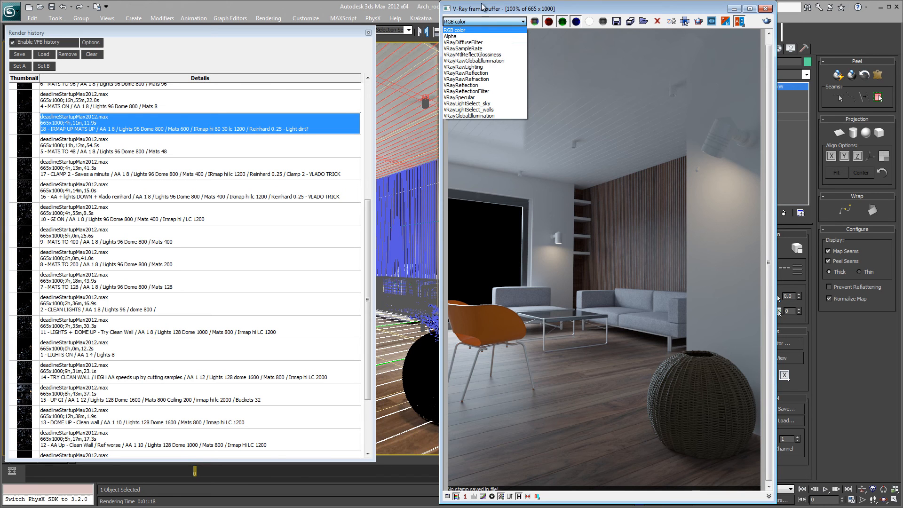
pyautogui.click(463, 48)
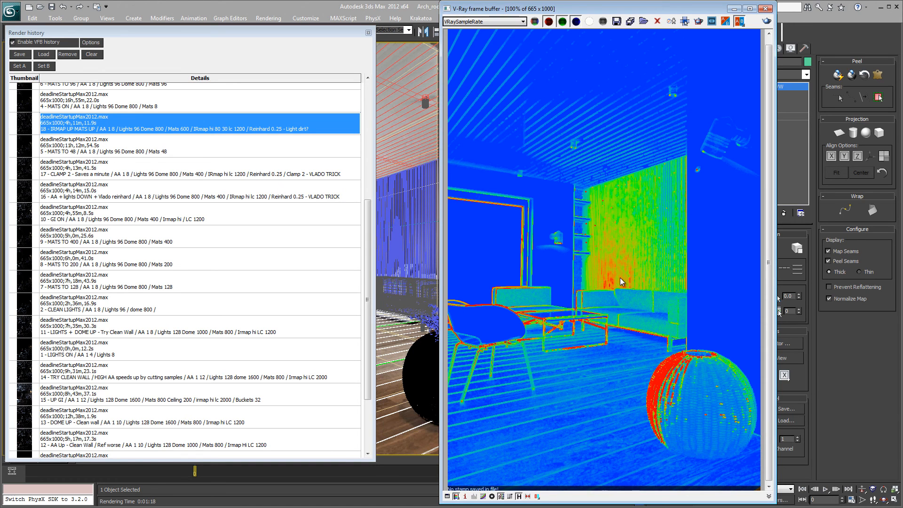
pyautogui.click(469, 22)
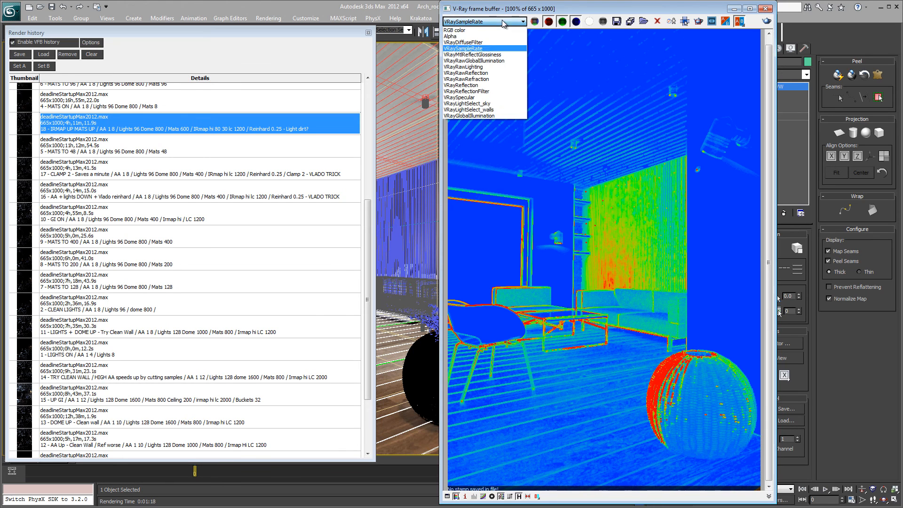
pyautogui.click(496, 67)
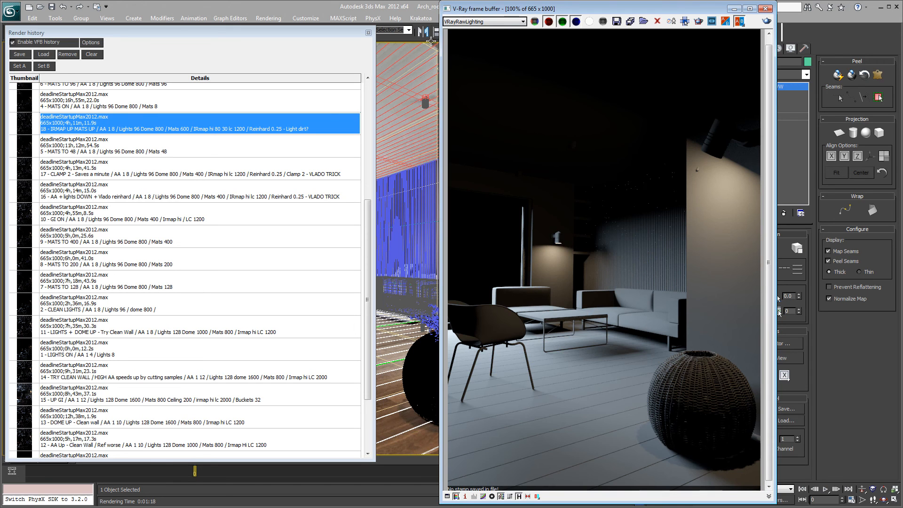
pyautogui.click(494, 21)
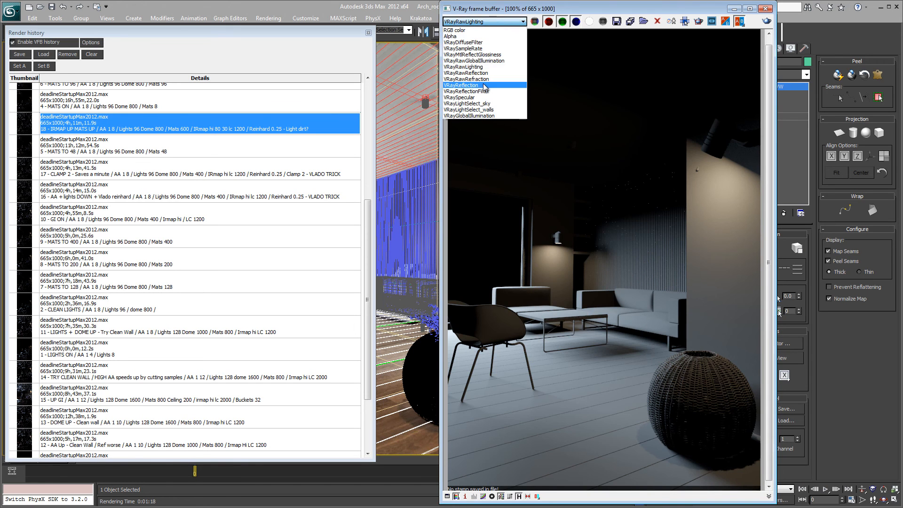
pyautogui.click(484, 84)
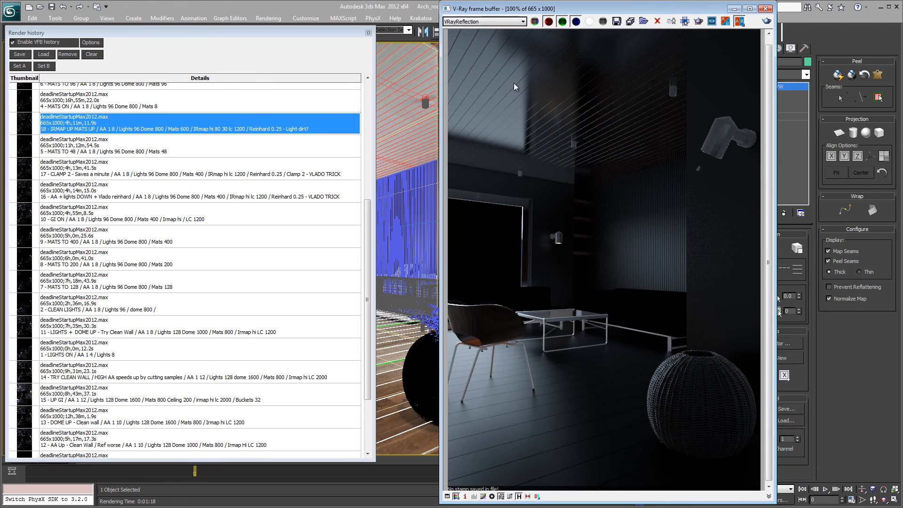
pyautogui.click(477, 21)
pyautogui.click(477, 31)
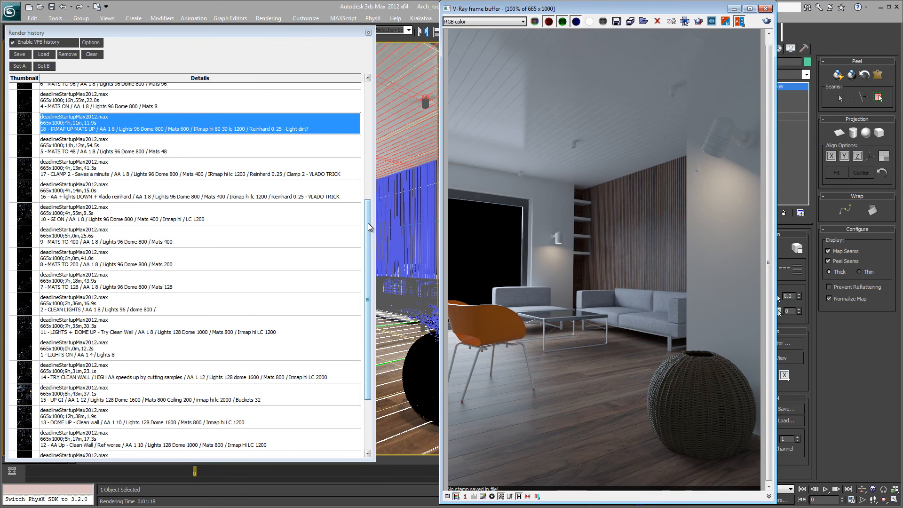
# Select the "19 FIX GEO RawLight Specks gone" history entry, check the VRayRawLighting element, and return to RGB color
pyautogui.scroll(-4, 369, 227)
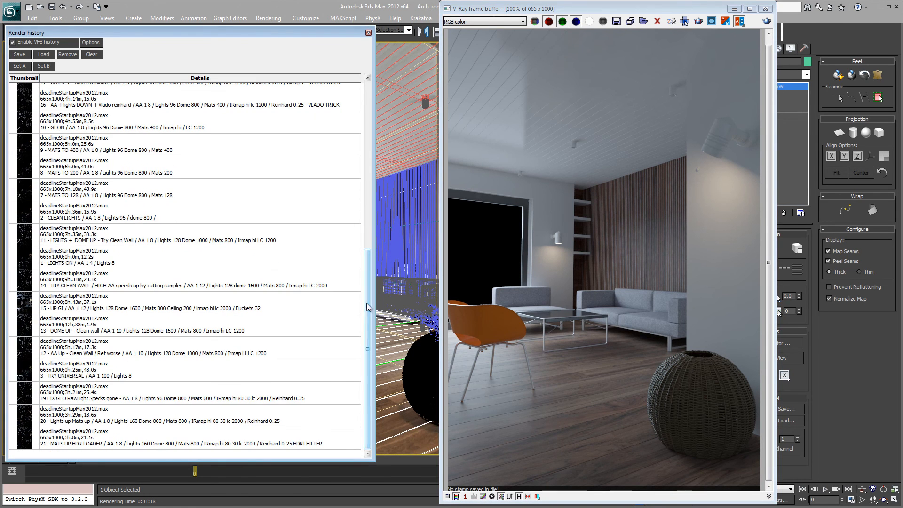
pyautogui.click(135, 397)
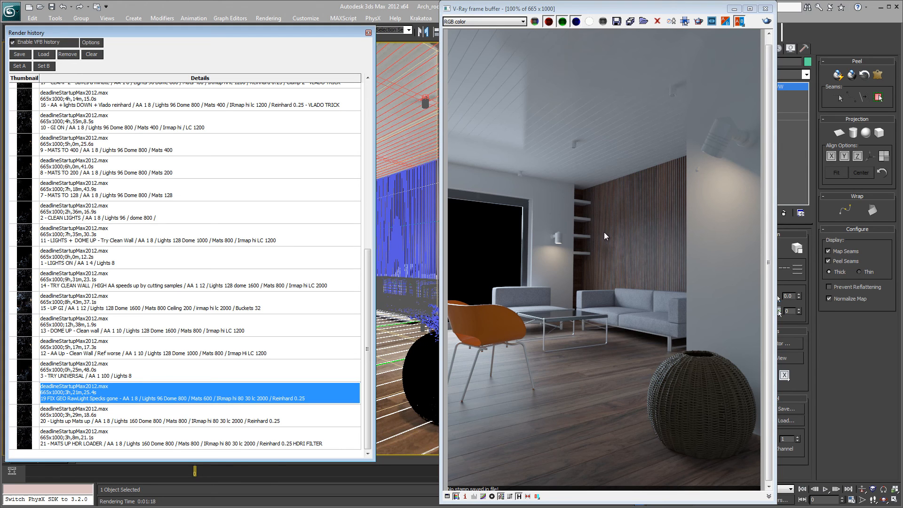
pyautogui.click(514, 20)
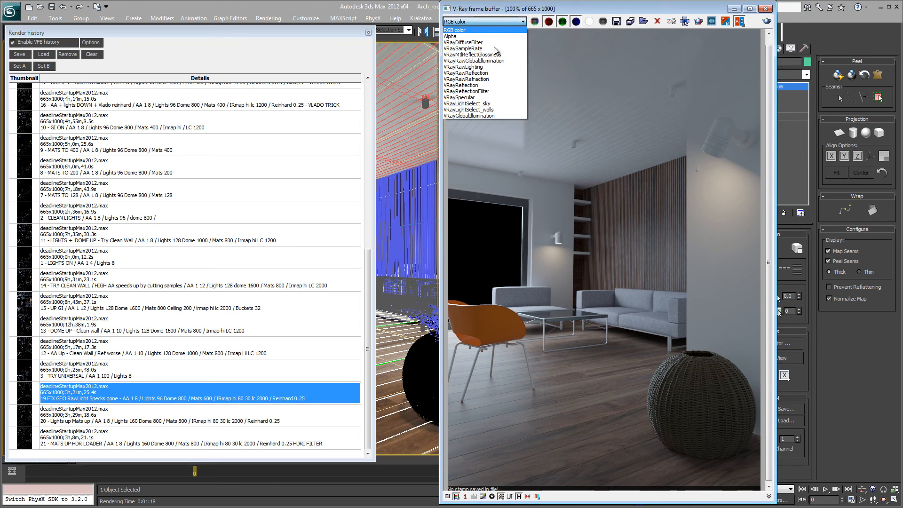
pyautogui.click(499, 67)
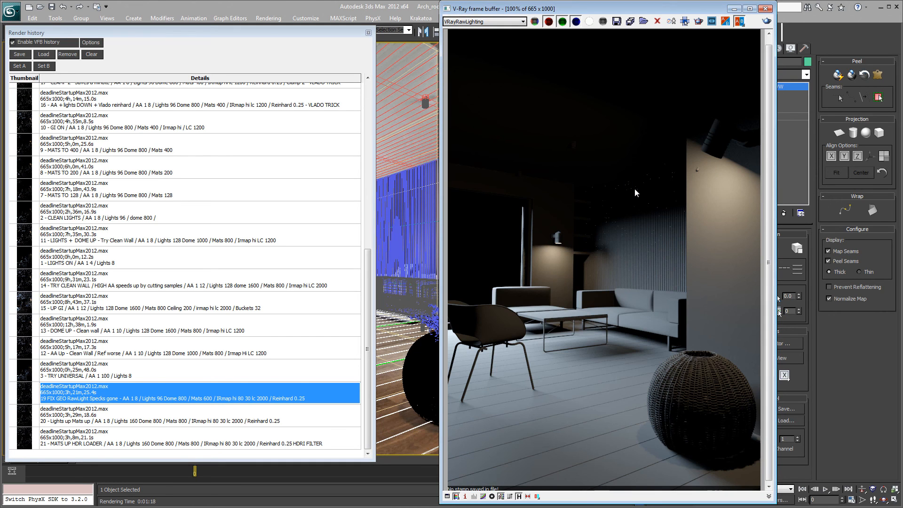
pyautogui.click(474, 22)
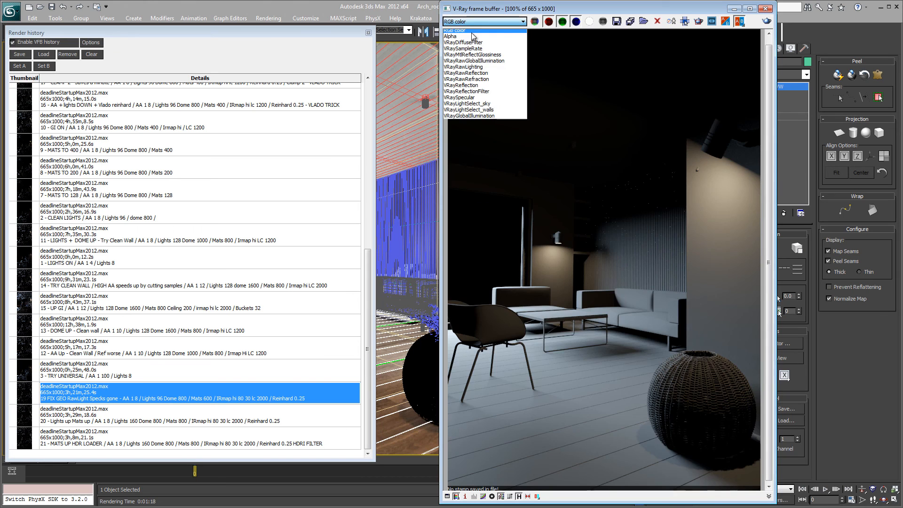
pyautogui.click(472, 31)
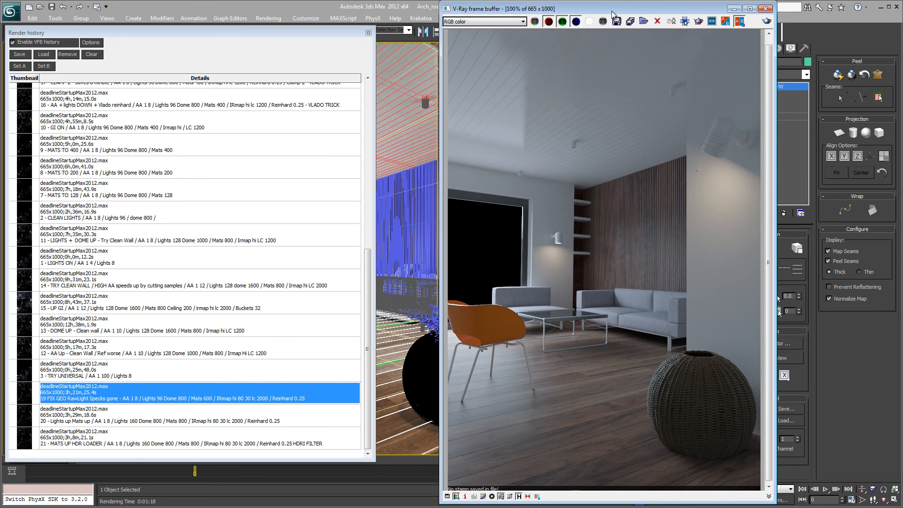
# Clear the frame buffer and render history out of the way and maximize the Top viewport
pyautogui.moveTo(607, 12); pyautogui.dragTo(894, 34)
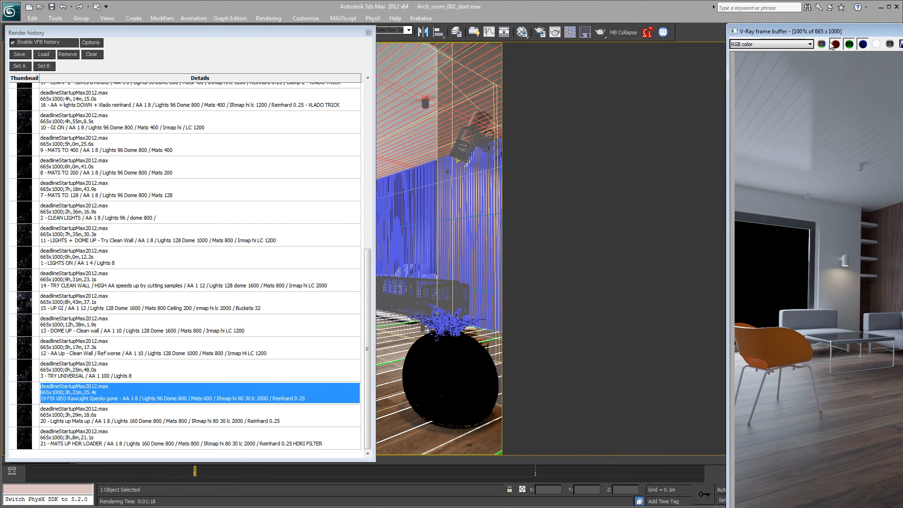
pyautogui.click(340, 33)
pyautogui.moveTo(343, 33); pyautogui.dragTo(322, 504)
pyautogui.hotkey('alt', 'w')
pyautogui.click(310, 221)
pyautogui.press('t')
pyautogui.hotkey('alt', 'w')
pyautogui.scroll(10, 482, 237)
pyautogui.scroll(-10, 456, 262)
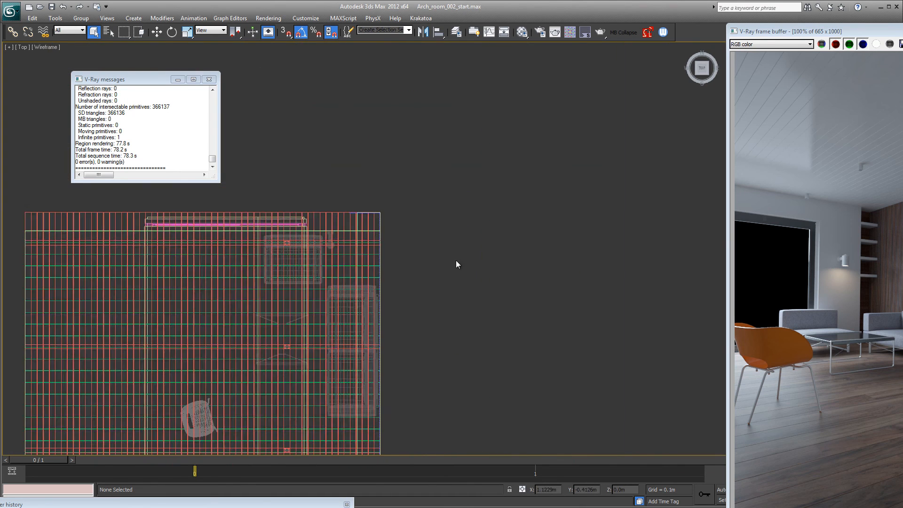
# Orbit to an orthographic view, select the room walls and the wood slat panel, and isolate both objects
pyautogui.keyDown('alt'); pyautogui.moveTo(446, 296); pyautogui.dragTo(434, 265, button='middle'); pyautogui.keyUp('alt')
pyautogui.scroll(4, 436, 277)
pyautogui.click(443, 298)
pyautogui.keyDown('alt'); pyautogui.moveTo(452, 295); pyautogui.dragTo(475, 259, button='middle'); pyautogui.keyUp('alt')
pyautogui.keyDown('ctrl'); pyautogui.click(448, 224); pyautogui.keyUp('ctrl')
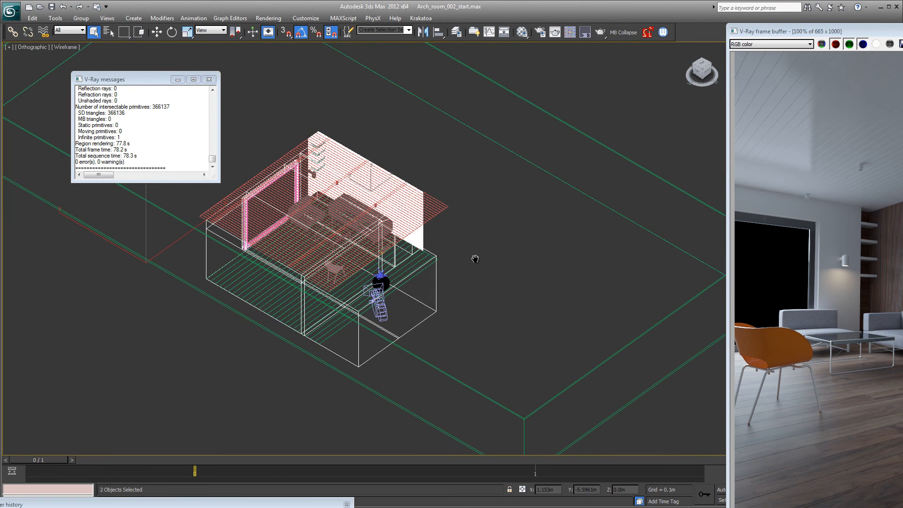
pyautogui.hotkey('alt', 'q')
# Examine closely in the Top view where the backs of the wood slats meet the wall
pyautogui.scroll(-2, 475, 264)
pyautogui.moveTo(478, 283); pyautogui.dragTo(455, 216, button='middle')
pyautogui.scroll(2, 455, 295)
pyautogui.press('t')
pyautogui.scroll(-2, 454, 221)
pyautogui.moveTo(442, 316); pyautogui.dragTo(445, 206, button='middle')
pyautogui.scroll(3, 442, 296)
pyautogui.moveTo(485, 298); pyautogui.dragTo(393, 306, button='middle')
pyautogui.scroll(2, 439, 266)
pyautogui.click(522, 263)
pyautogui.moveTo(525, 265); pyautogui.dragTo(419, 271, button='middle')
pyautogui.scroll(3, 418, 271)
pyautogui.moveTo(317, 259); pyautogui.dragTo(387, 261, button='middle')
pyautogui.scroll(1, 385, 261)
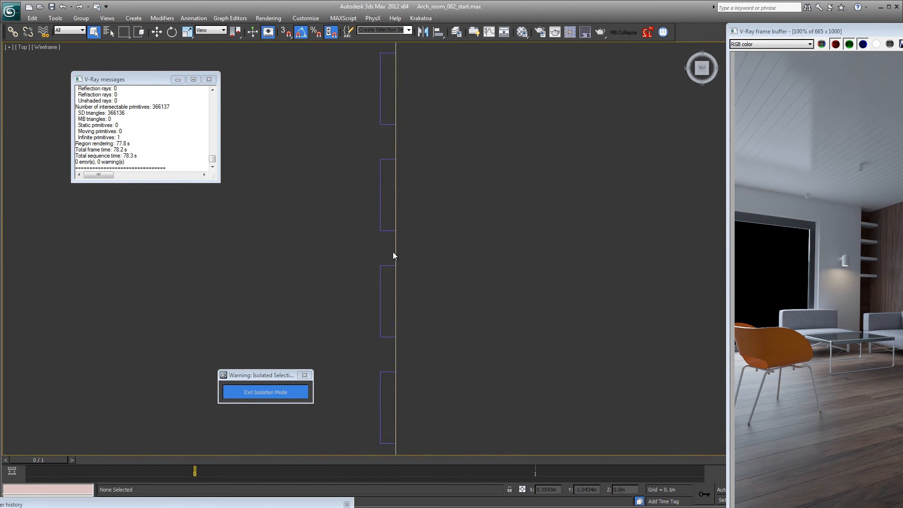
# Try shifting the slat panel slightly off the wall to separate their coincident faces, and restore its original position
pyautogui.moveTo(412, 278); pyautogui.dragTo(406, 279)
pyautogui.click(421, 267)
pyautogui.moveTo(387, 295); pyautogui.dragTo(385, 297)
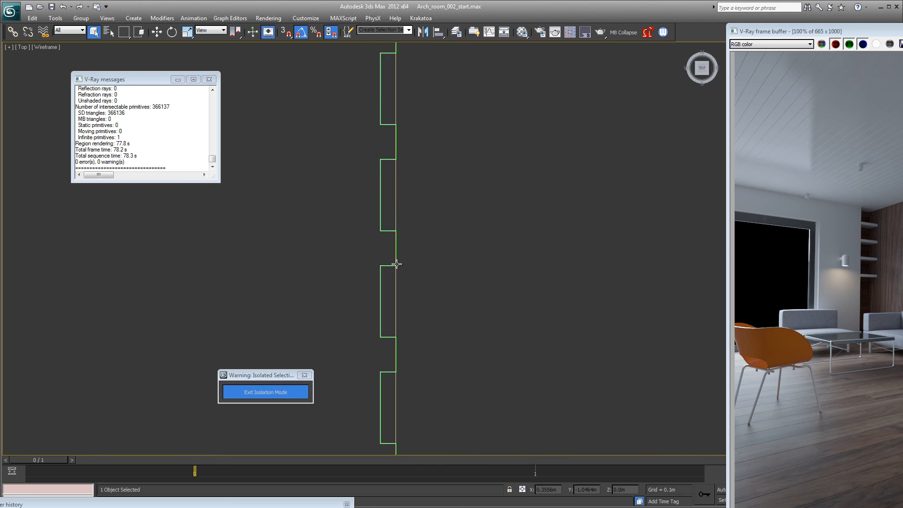
pyautogui.click(156, 33)
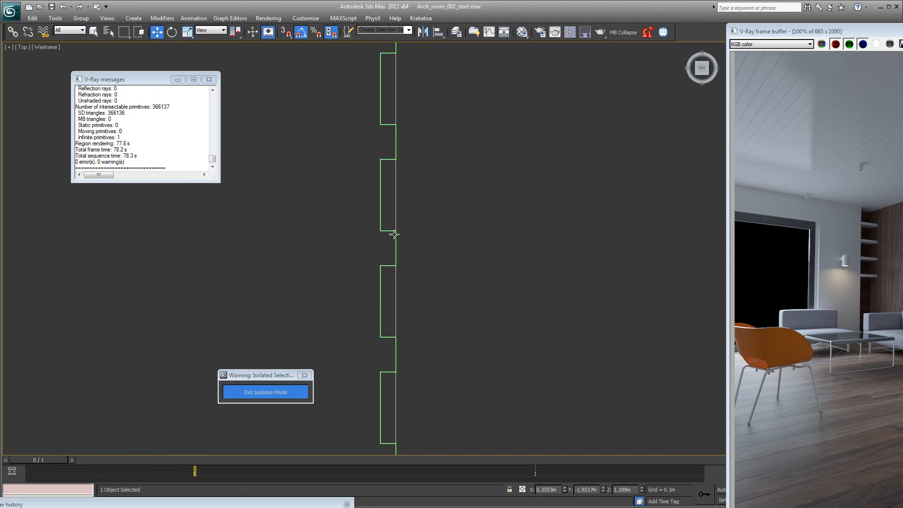
pyautogui.scroll(-12, 419, 256)
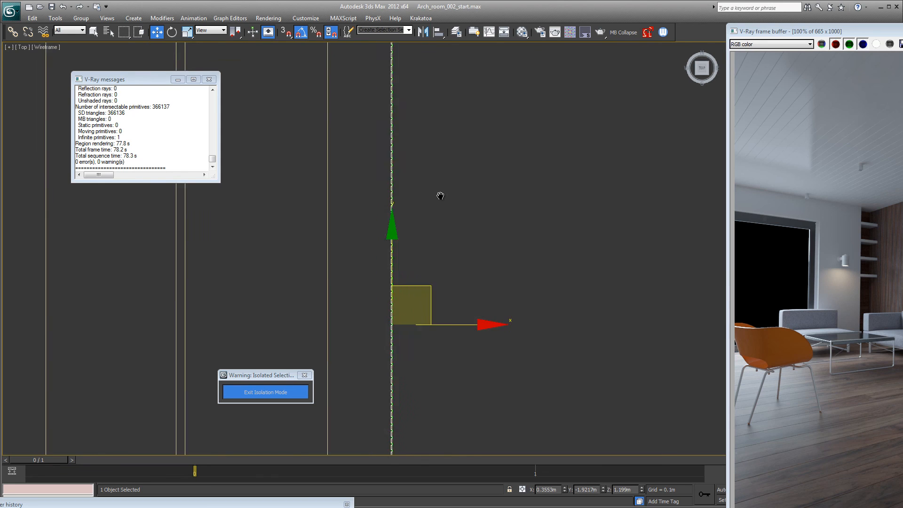
pyautogui.scroll(8, 397, 256)
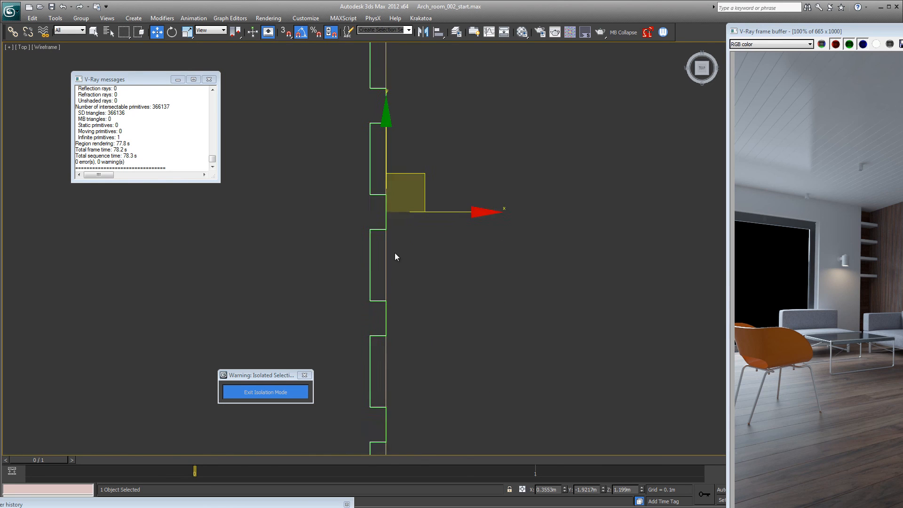
pyautogui.moveTo(423, 252); pyautogui.dragTo(422, 253)
pyautogui.click(365, 261)
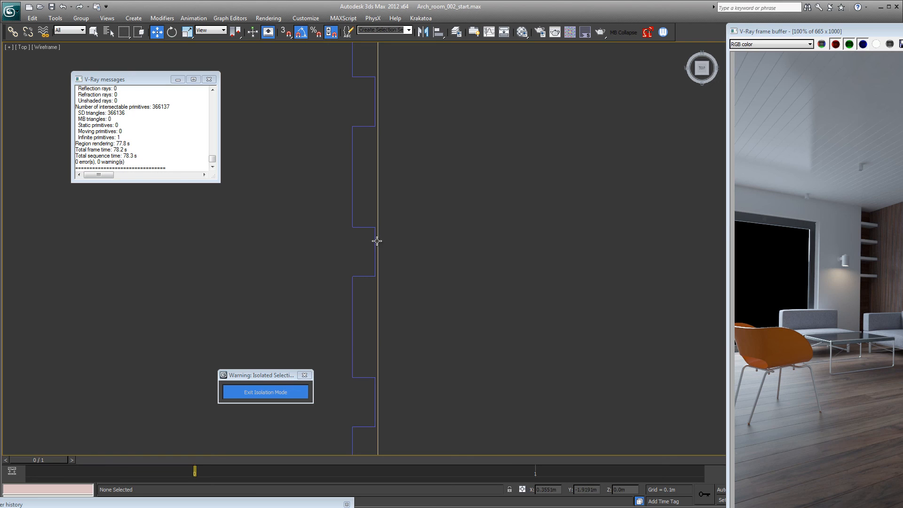
pyautogui.moveTo(374, 240); pyautogui.dragTo(403, 269)
pyautogui.click(408, 274)
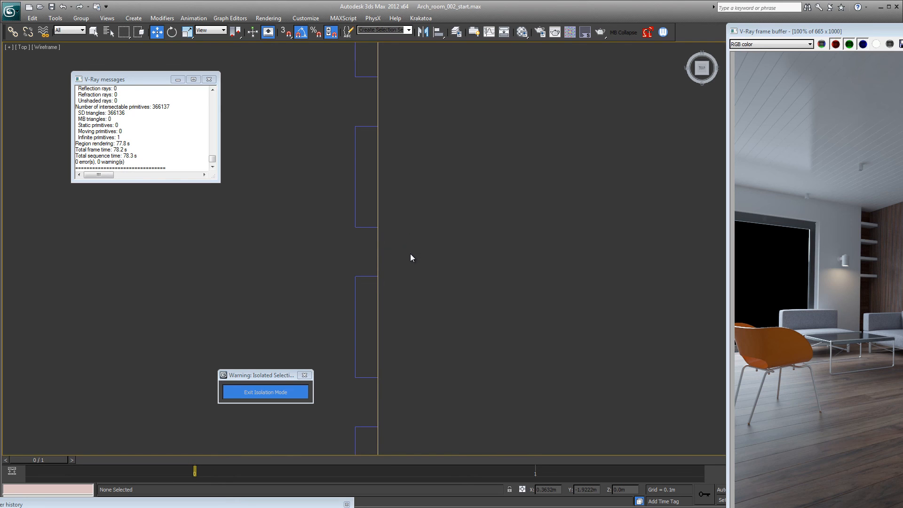
# Leave the Top view and maximize the Camera01 viewport
pyautogui.hotkey('alt', 'w')
pyautogui.click(409, 165)
pyautogui.hotkey('alt', 'w')
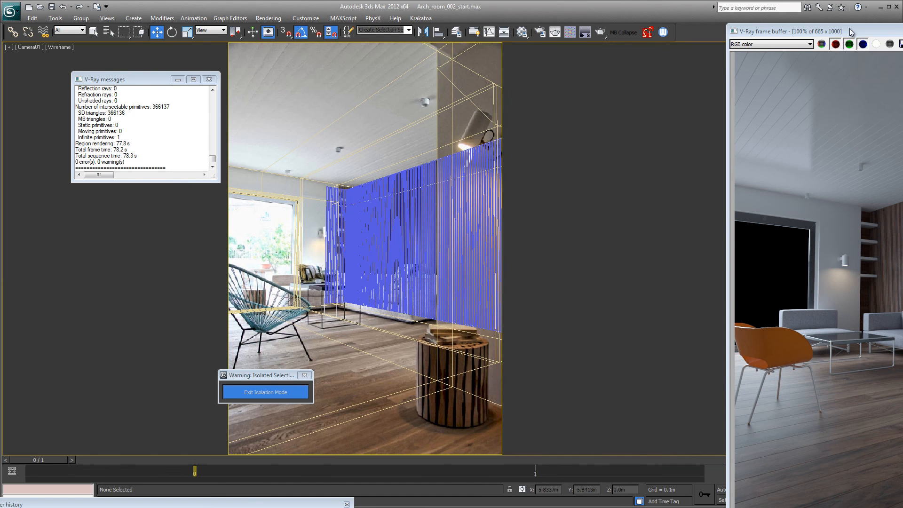
# Bring the frame buffer and render history back side by side, load the "19 FIX GEO" entry, and compare its details with entry 18
pyautogui.moveTo(853, 32); pyautogui.dragTo(646, 12)
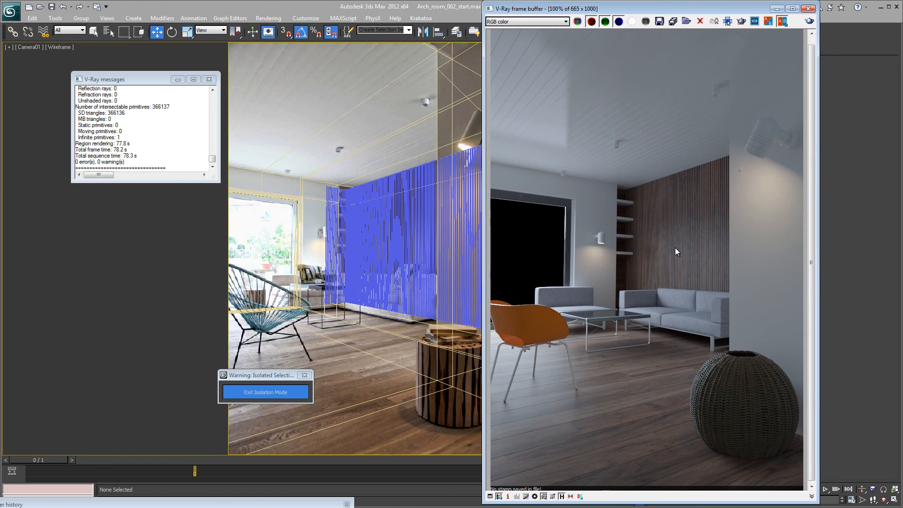
pyautogui.moveTo(606, 503); pyautogui.dragTo(605, 507)
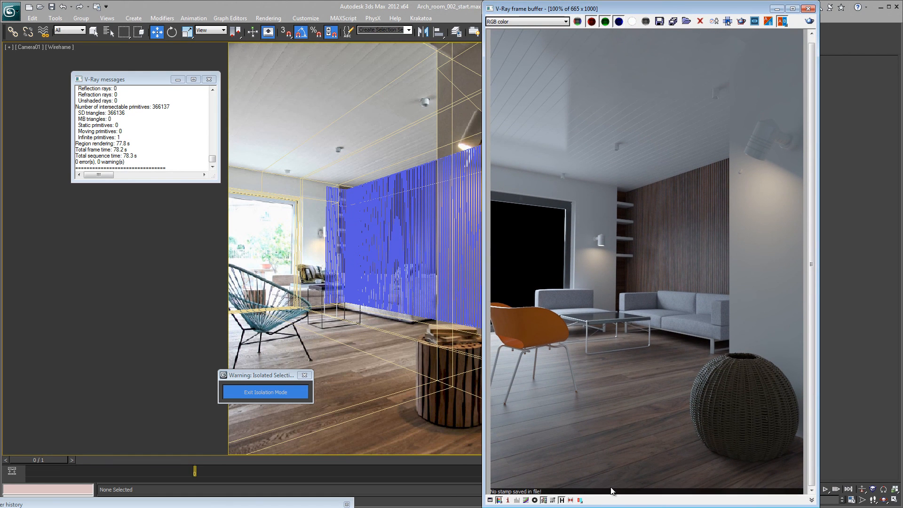
pyautogui.moveTo(304, 504); pyautogui.dragTo(346, 54)
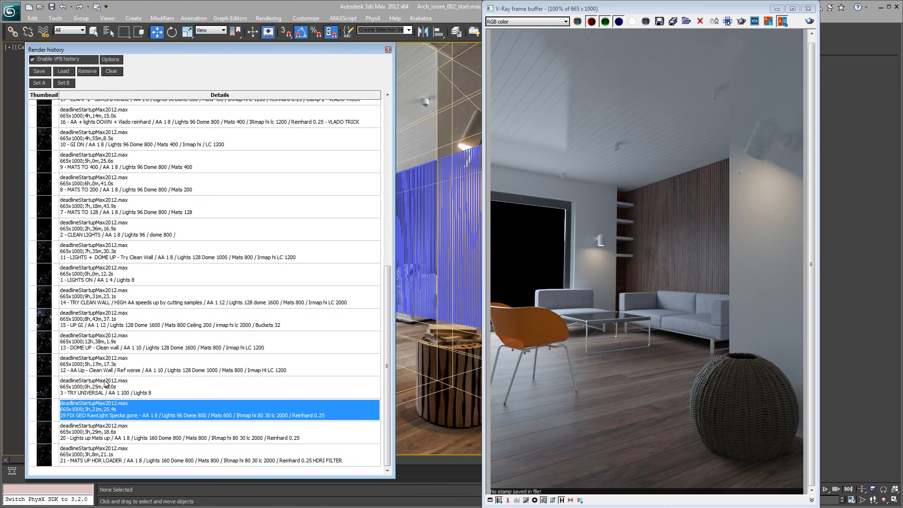
pyautogui.doubleClick(95, 419)
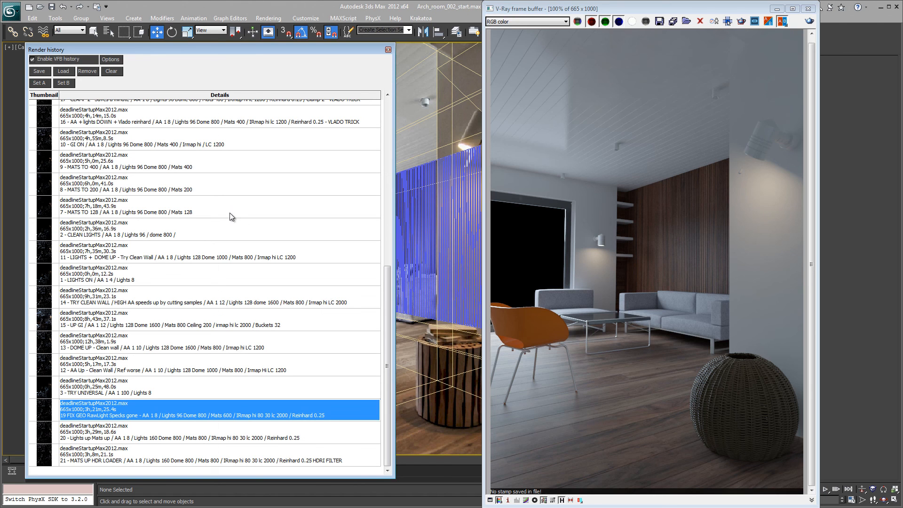
pyautogui.moveTo(388, 295); pyautogui.dragTo(391, 246)
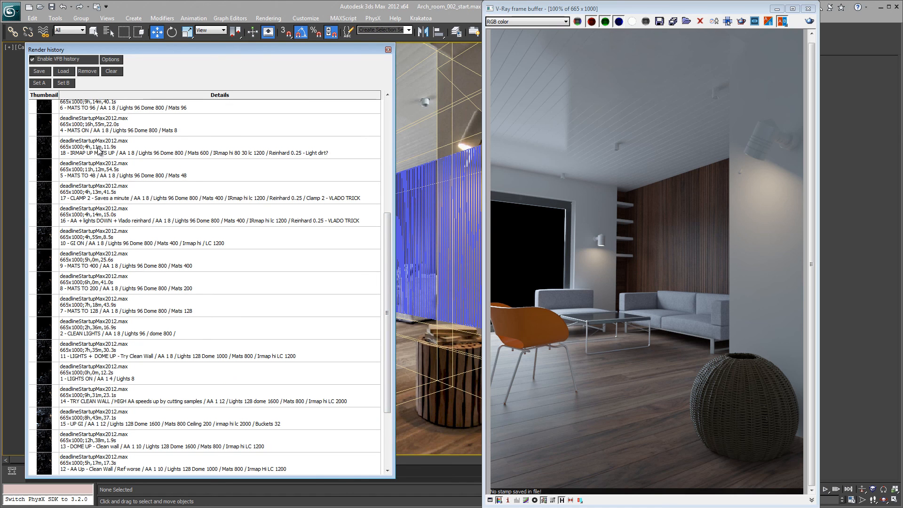
pyautogui.moveTo(390, 238); pyautogui.dragTo(390, 290)
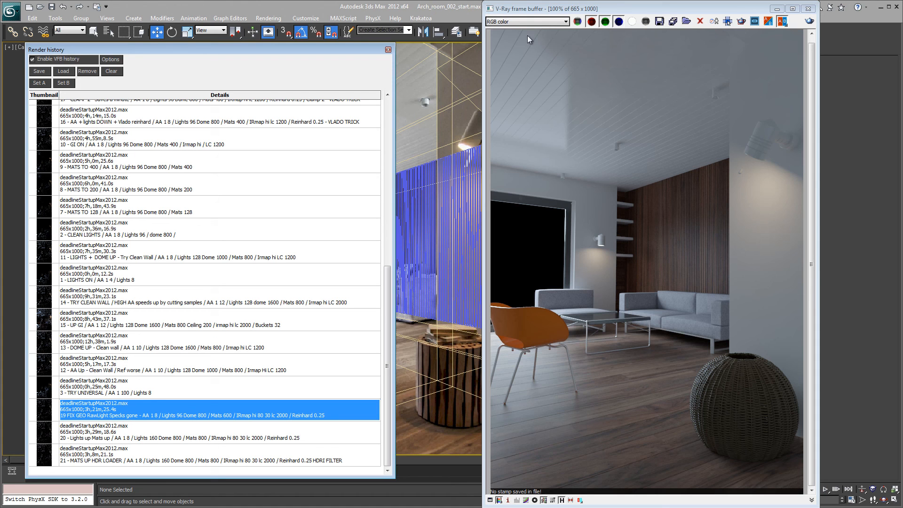
# Examine the VRayRawLighting and VRayRawGlobalIllumination elements of render 19
pyautogui.click(537, 24)
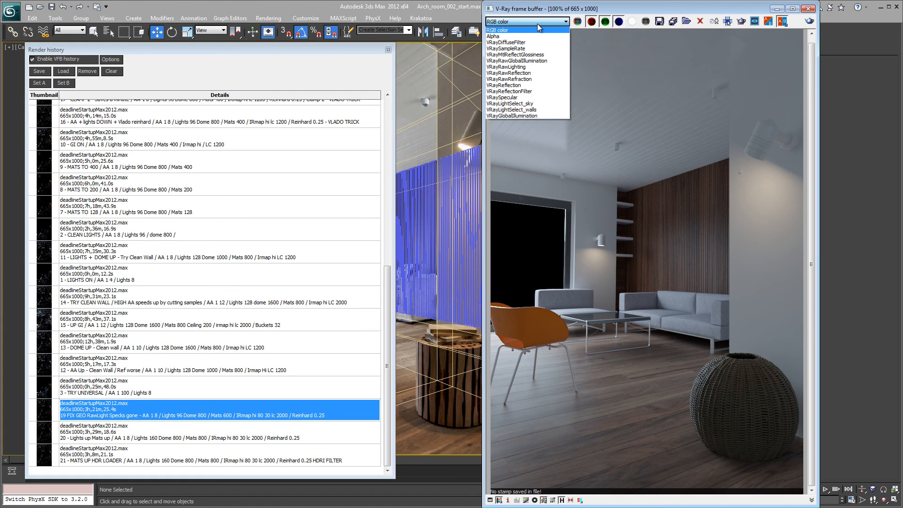
pyautogui.click(518, 67)
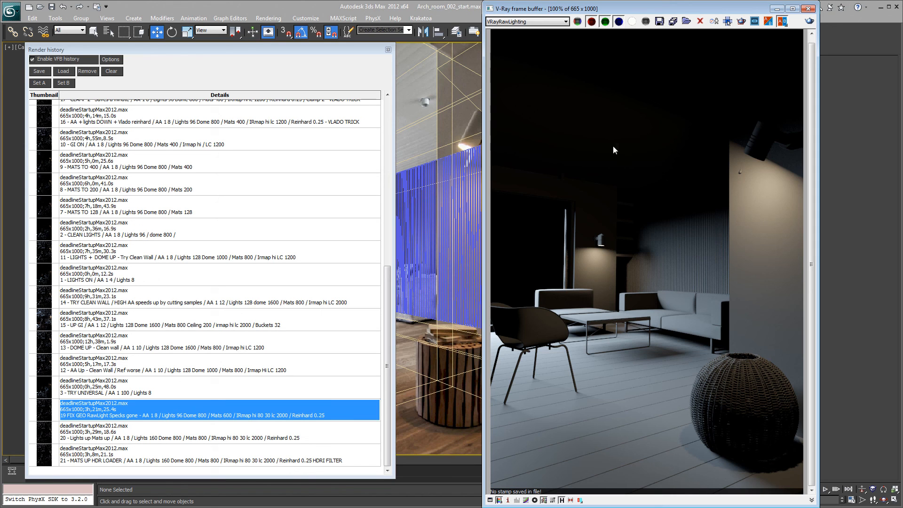
pyautogui.click(539, 23)
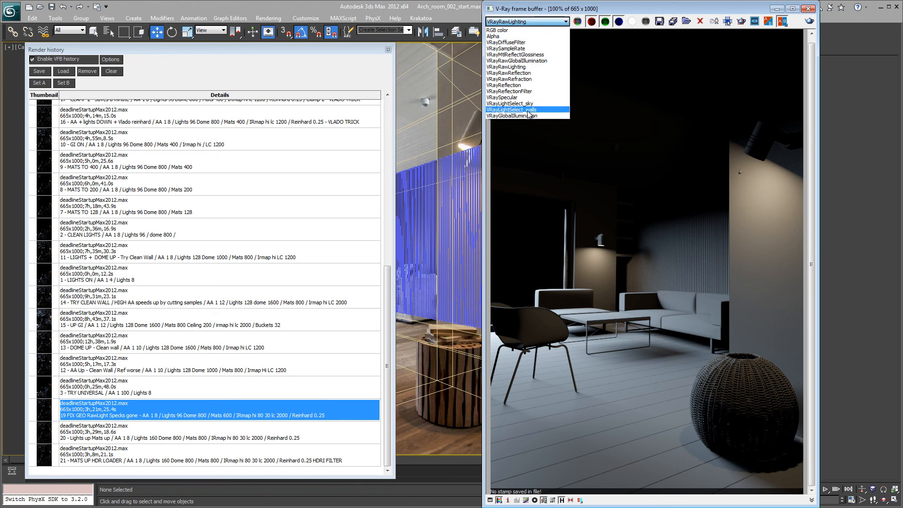
pyautogui.click(541, 61)
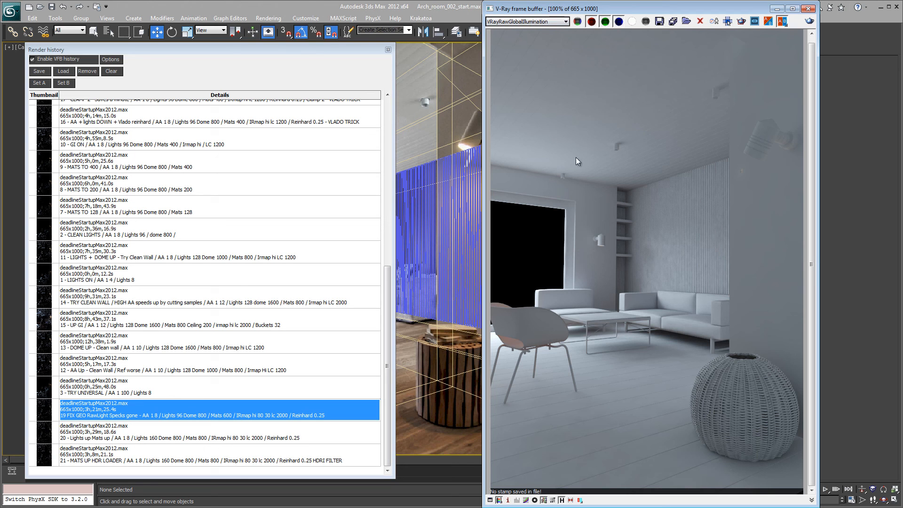
# Examine the VRayGlobalIllumination element of render 19 and return to its RGB color image
pyautogui.click(552, 21)
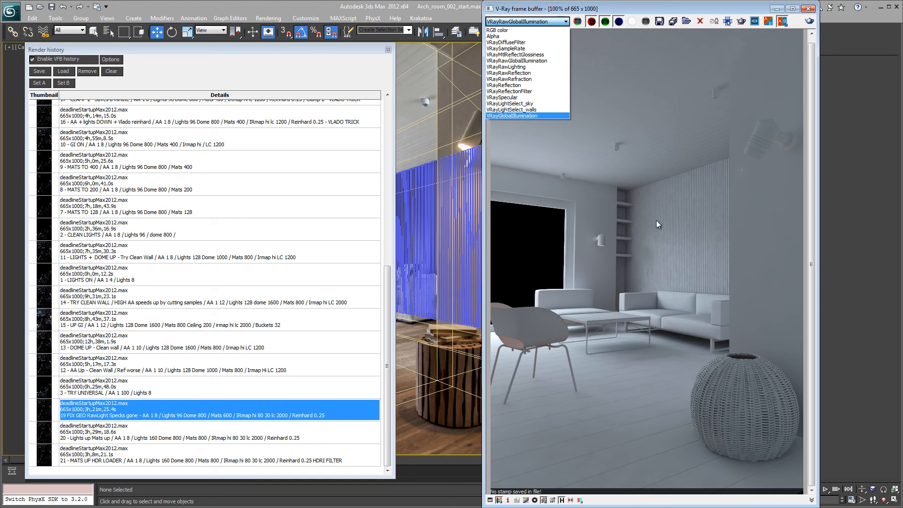
pyautogui.click(549, 116)
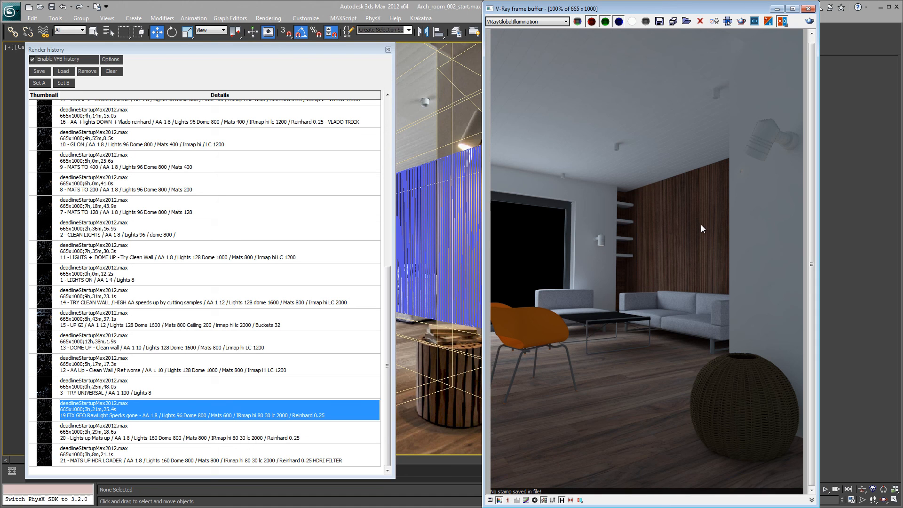
pyautogui.click(544, 21)
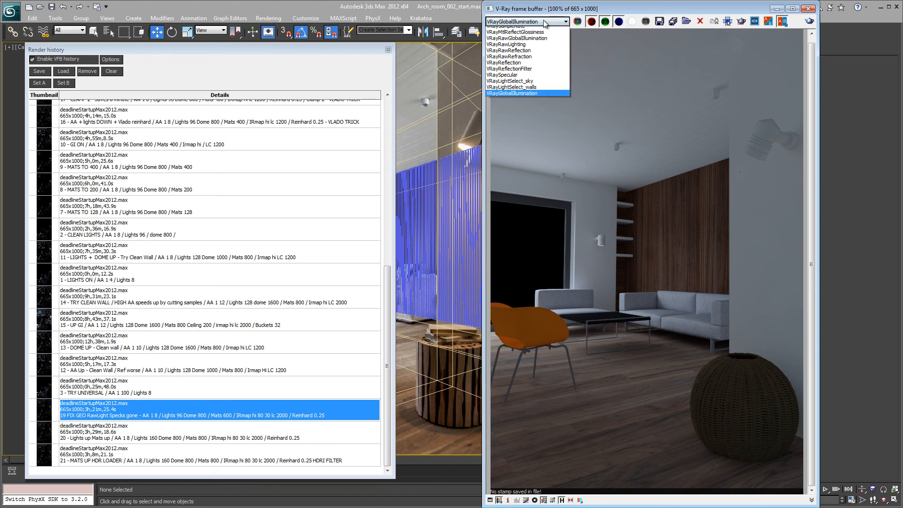
pyautogui.click(513, 28)
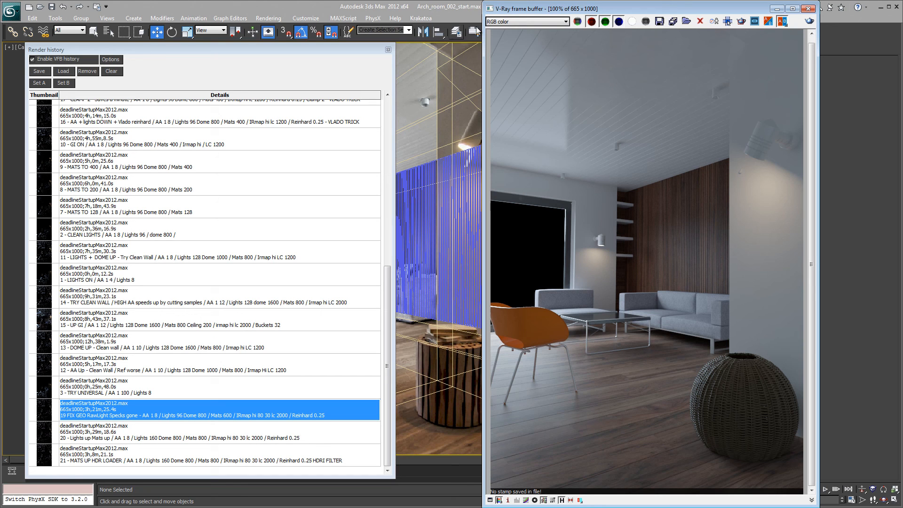
# Inspect the VRayRawLighting element of render 19 up close around the wall lamp beside the shelves
pyautogui.click(522, 21)
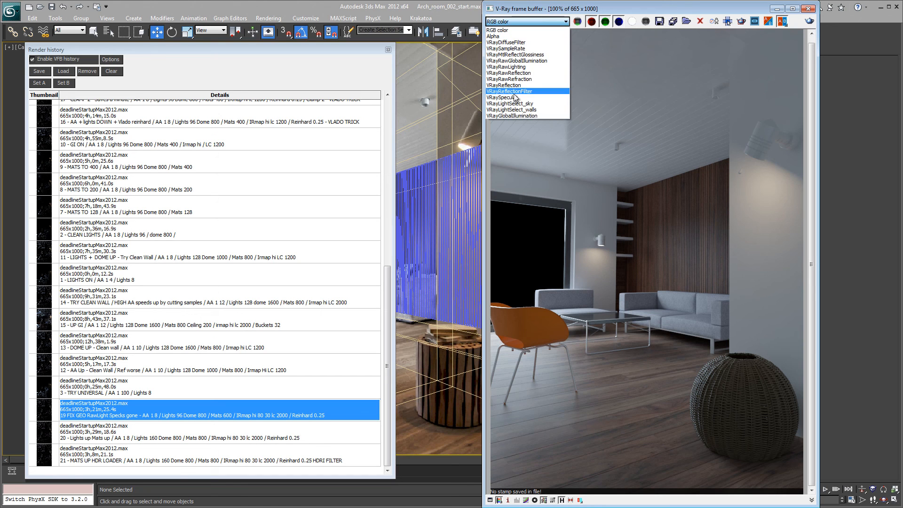
pyautogui.click(509, 67)
pyautogui.scroll(1, 648, 274)
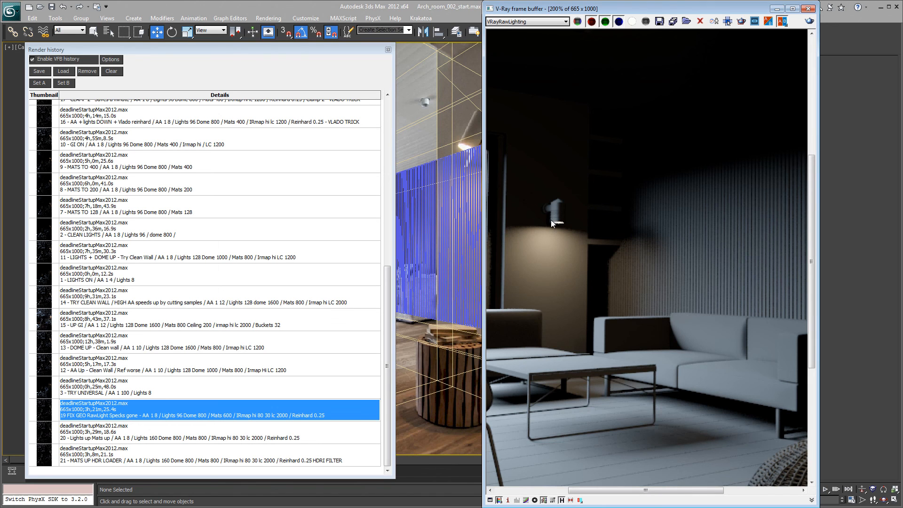
pyautogui.moveTo(551, 221); pyautogui.dragTo(594, 233, button='middle')
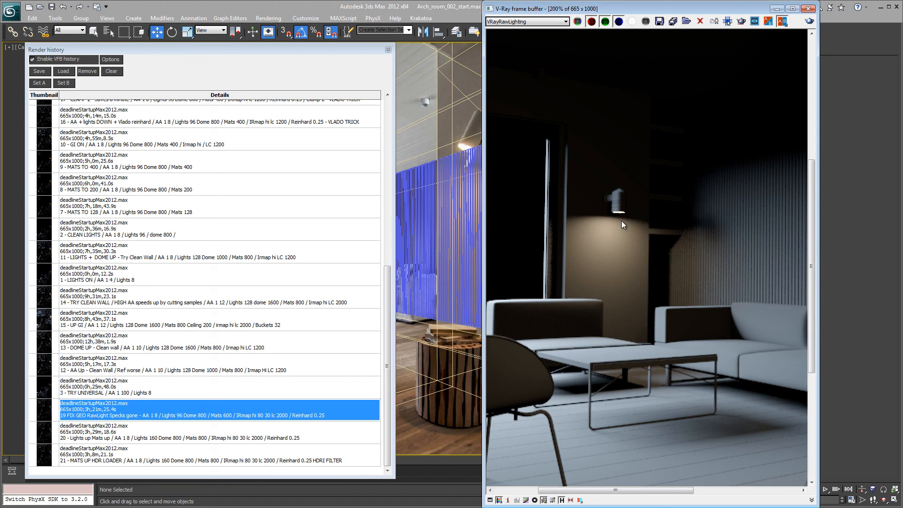
# Examine the VRayLightSelect_walls element of render 19, both close up at the wall lamp and across the whole image
pyautogui.click(540, 20)
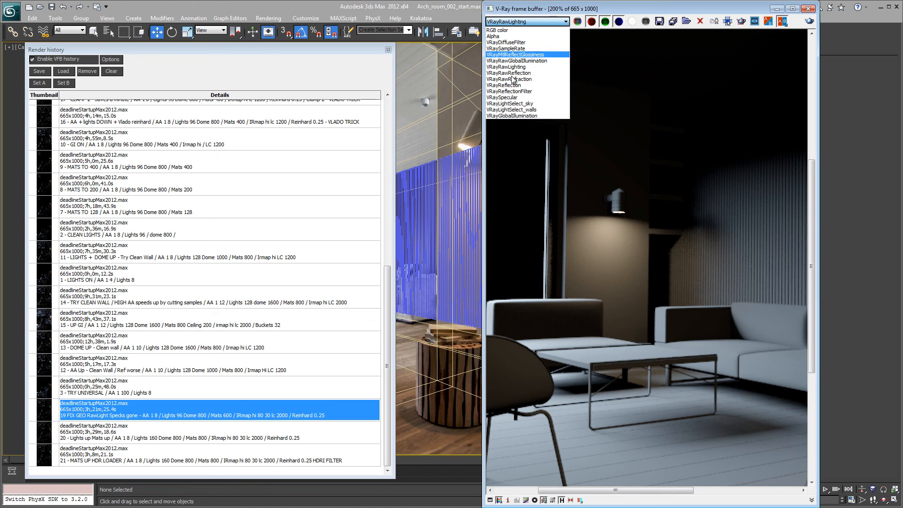
pyautogui.click(535, 111)
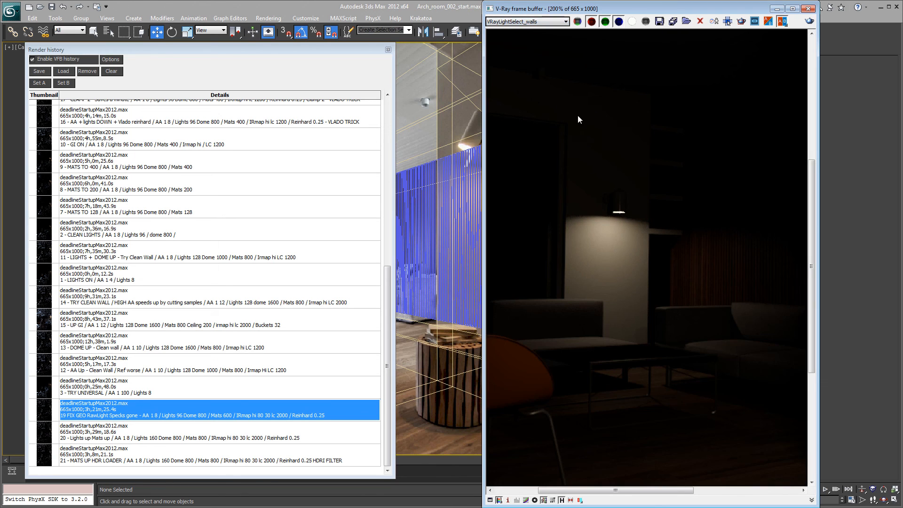
pyautogui.moveTo(693, 253); pyautogui.dragTo(670, 250, button='middle')
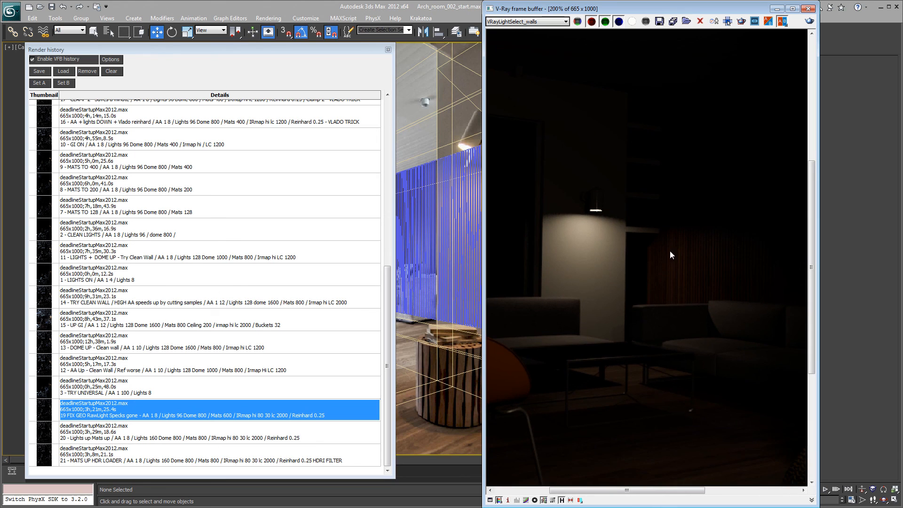
pyautogui.moveTo(561, 198); pyautogui.dragTo(576, 190, button='middle')
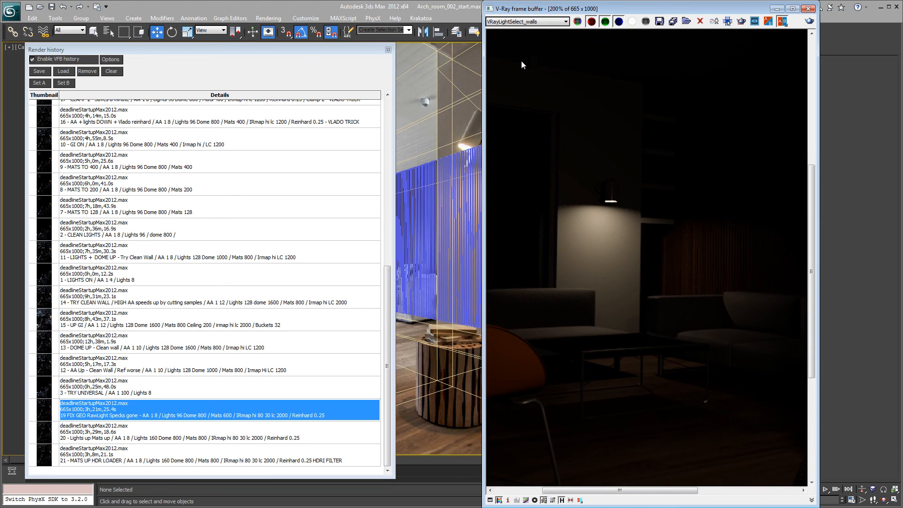
pyautogui.click(544, 23)
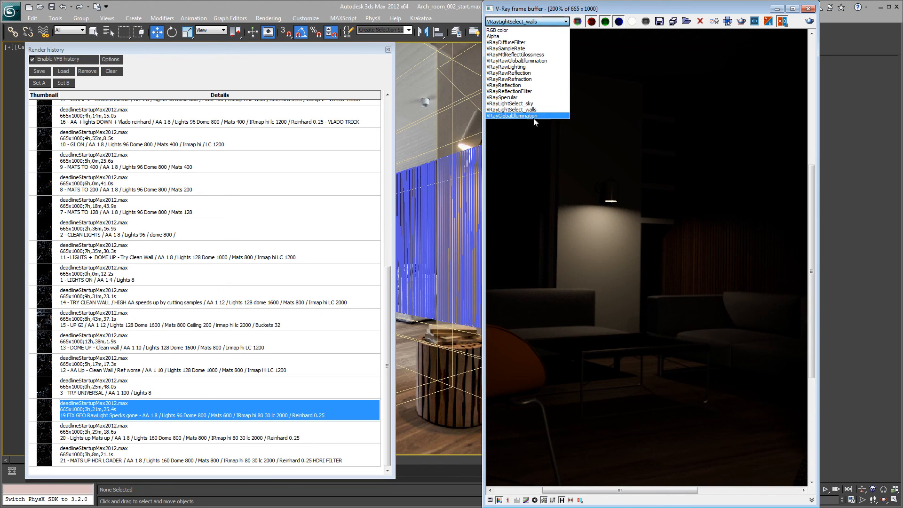
pyautogui.click(616, 221)
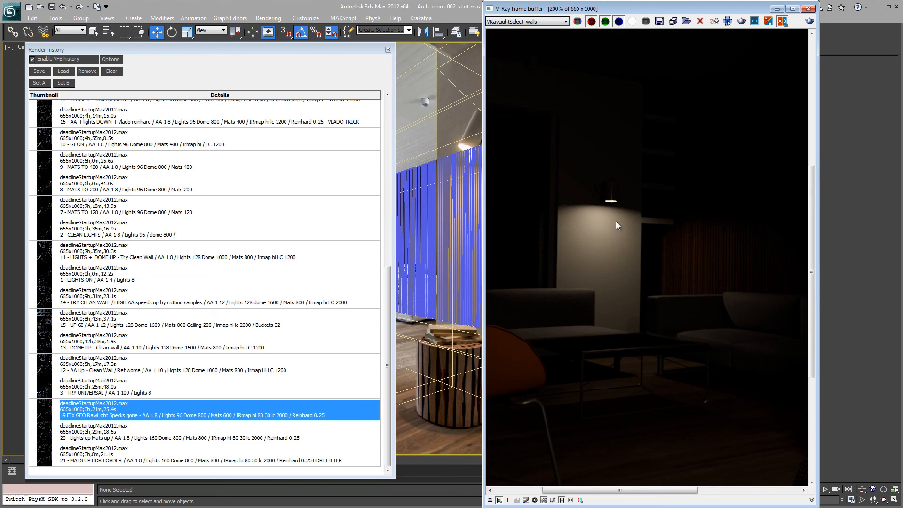
pyautogui.scroll(-3, 616, 222)
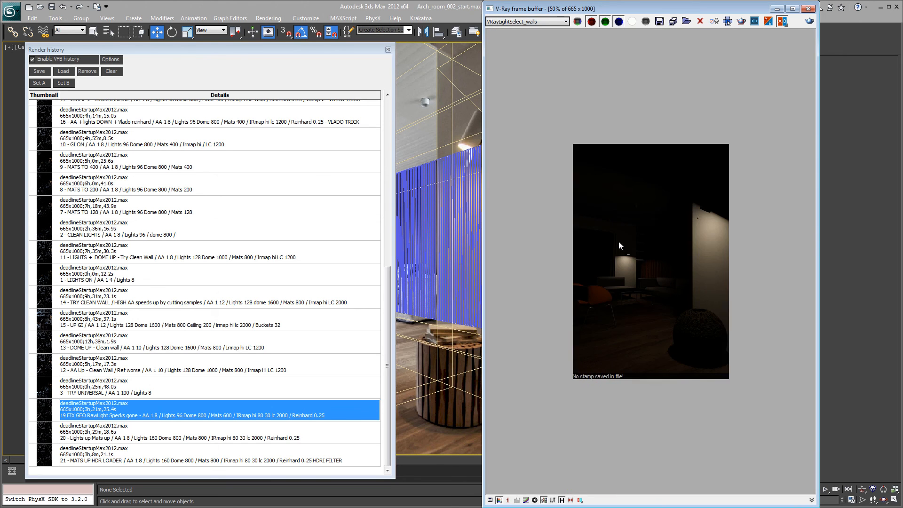
pyautogui.scroll(2, 619, 241)
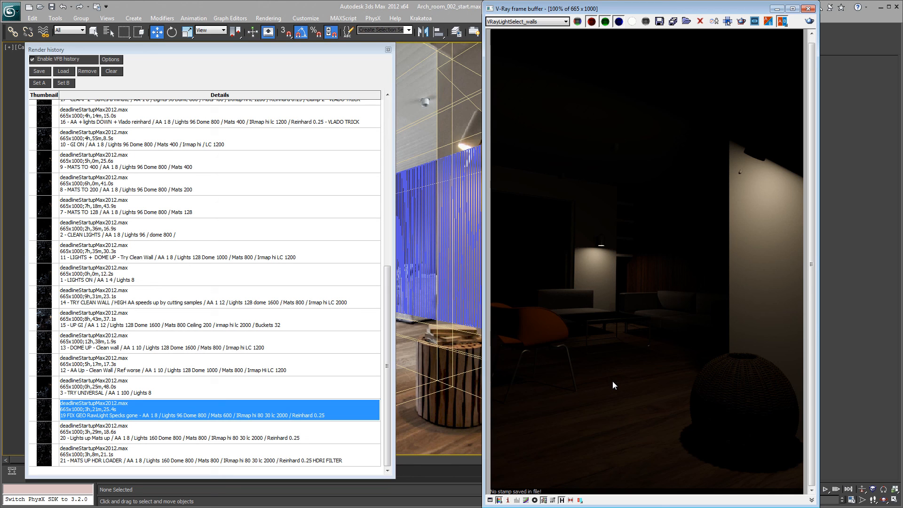
# Return to the VRayRawLighting element of render 19 and inspect the slatted wall above the sofa for noise
pyautogui.click(546, 22)
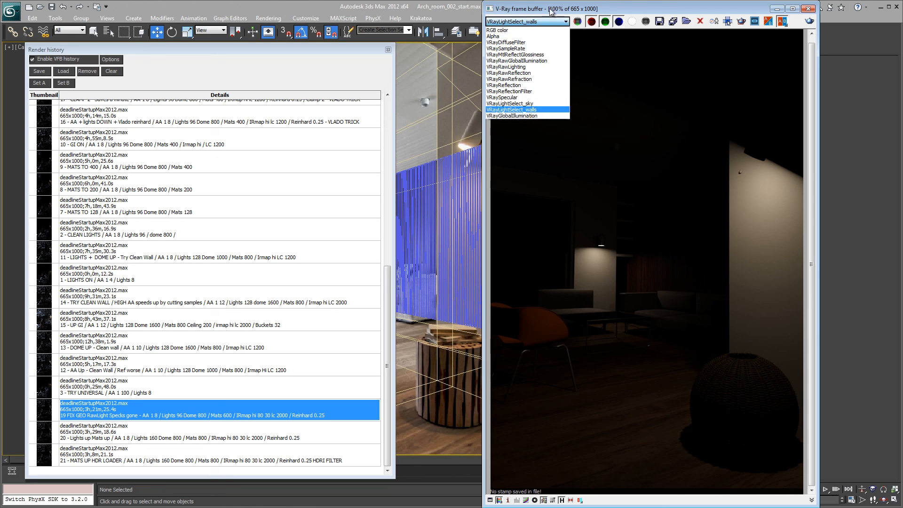
pyautogui.click(506, 67)
pyautogui.scroll(1, 615, 257)
pyautogui.scroll(2, 643, 248)
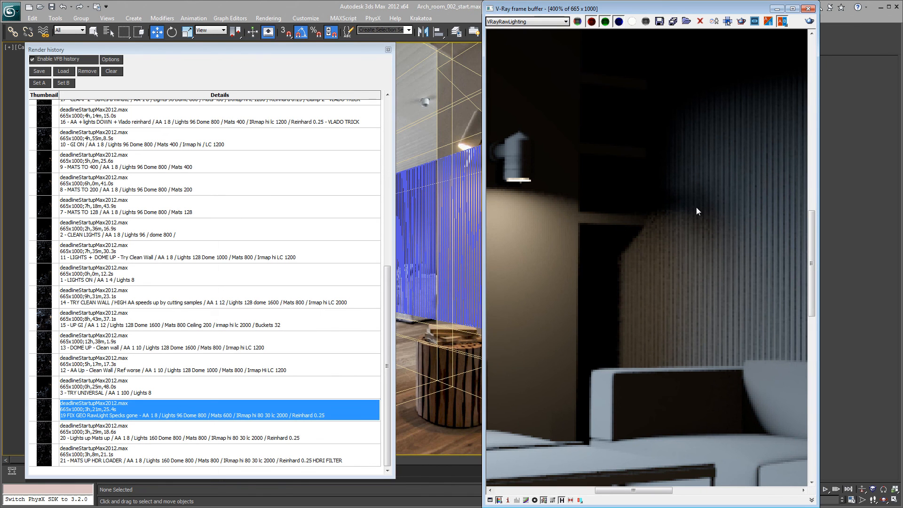
pyautogui.scroll(-4, 650, 241)
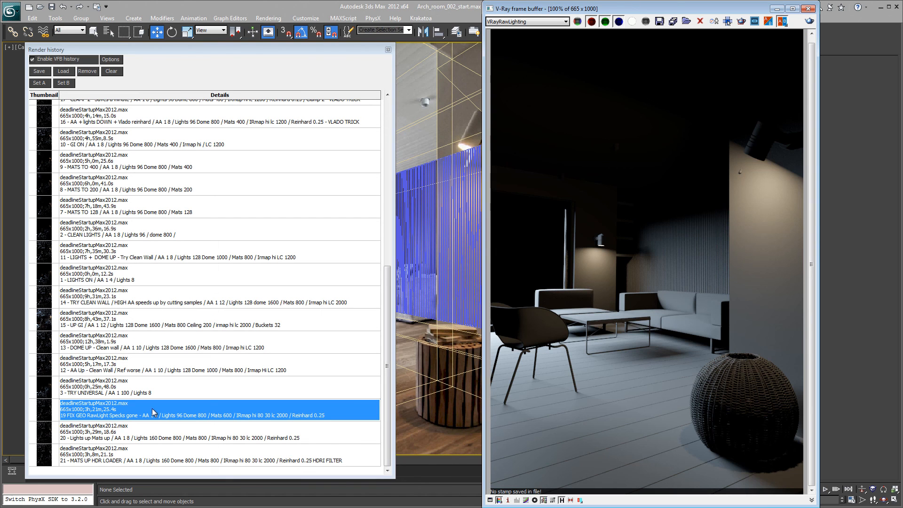
# Load the "20 - Lights up Mats up" render from the history and inspect its raw lighting on the slatted wall
pyautogui.doubleClick(141, 428)
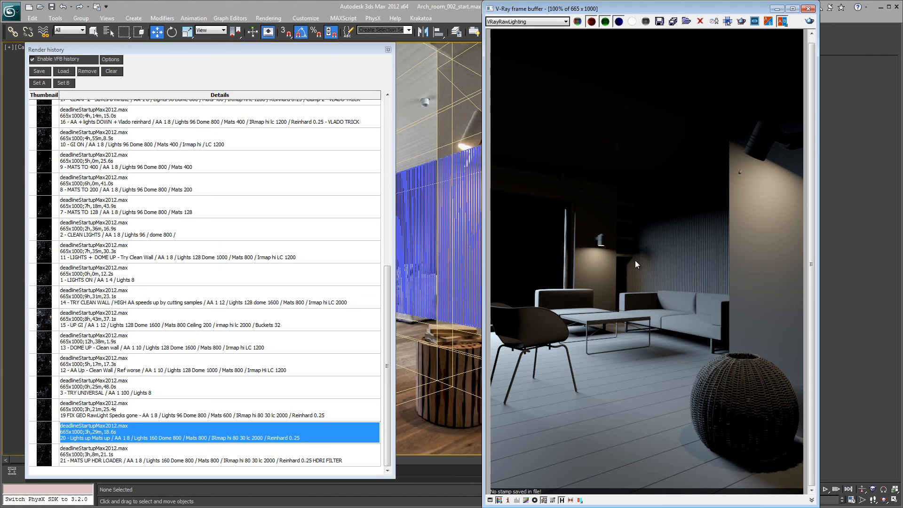
pyautogui.scroll(2, 636, 261)
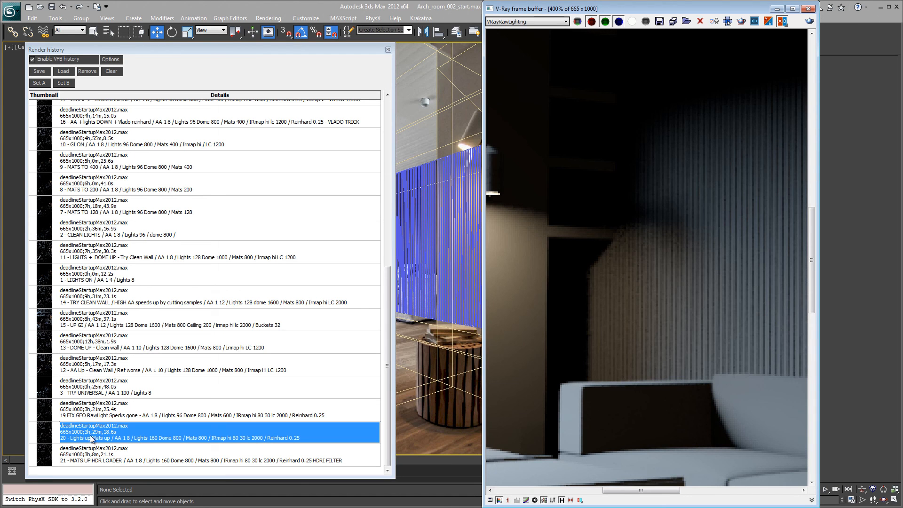
pyautogui.click(114, 437)
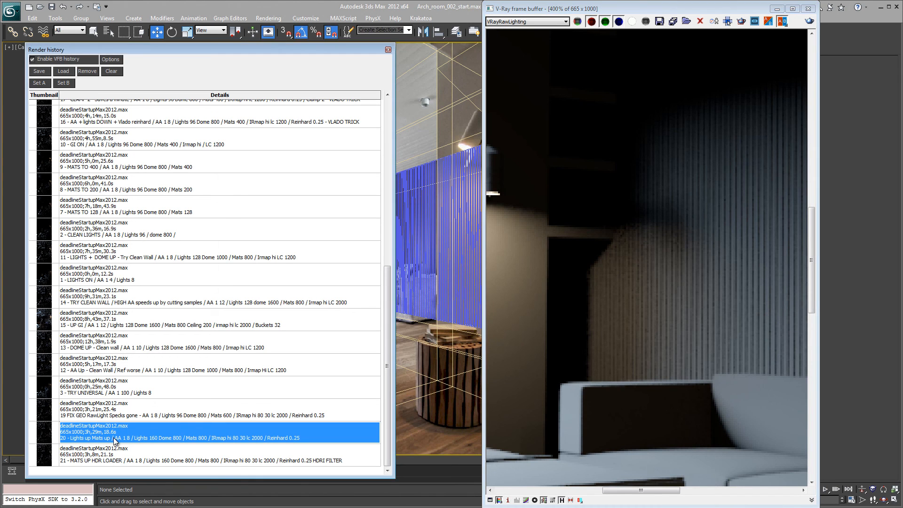
# Compare the RGB color image and VRayRawLighting element of render 20 on the slatted wall, ending on RGB color
pyautogui.click(626, 246)
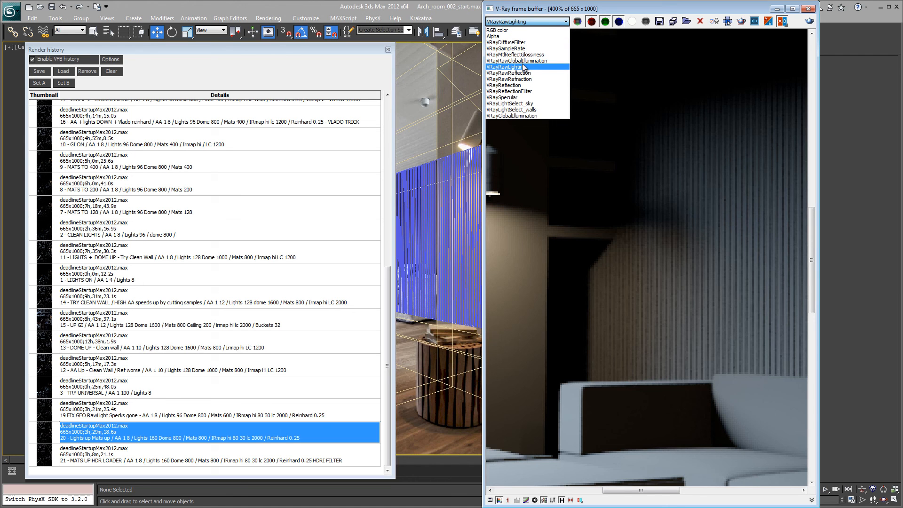
pyautogui.click(531, 30)
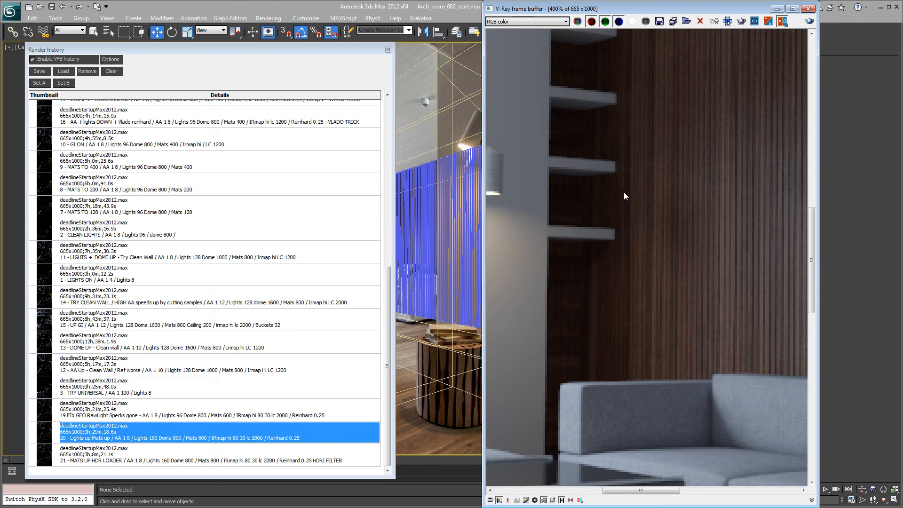
pyautogui.click(549, 22)
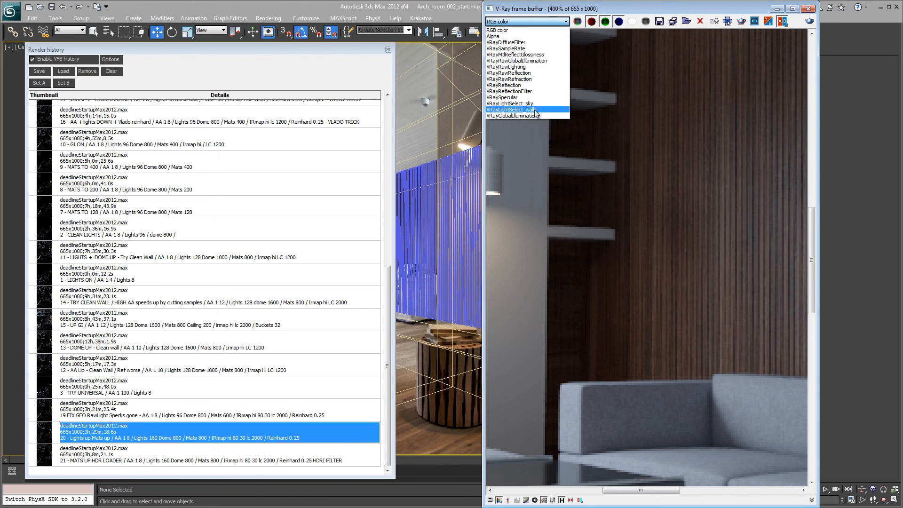
pyautogui.click(535, 66)
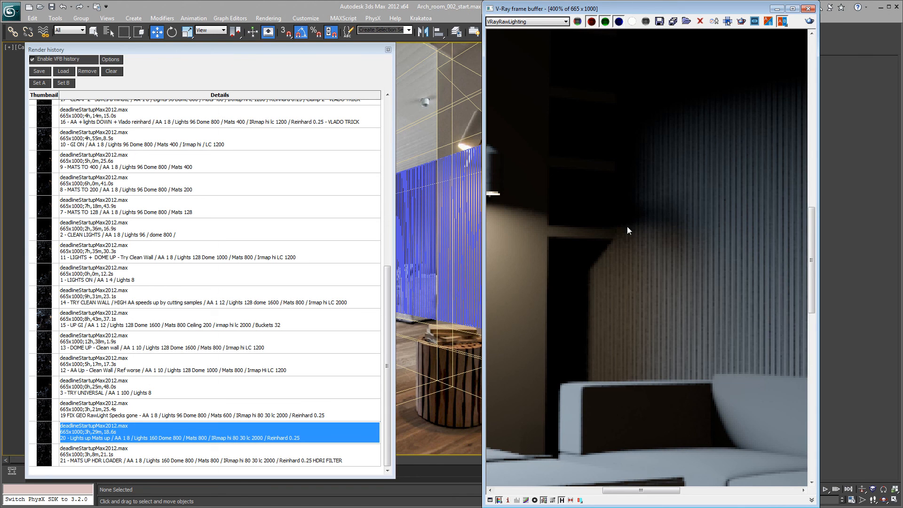
pyautogui.click(540, 24)
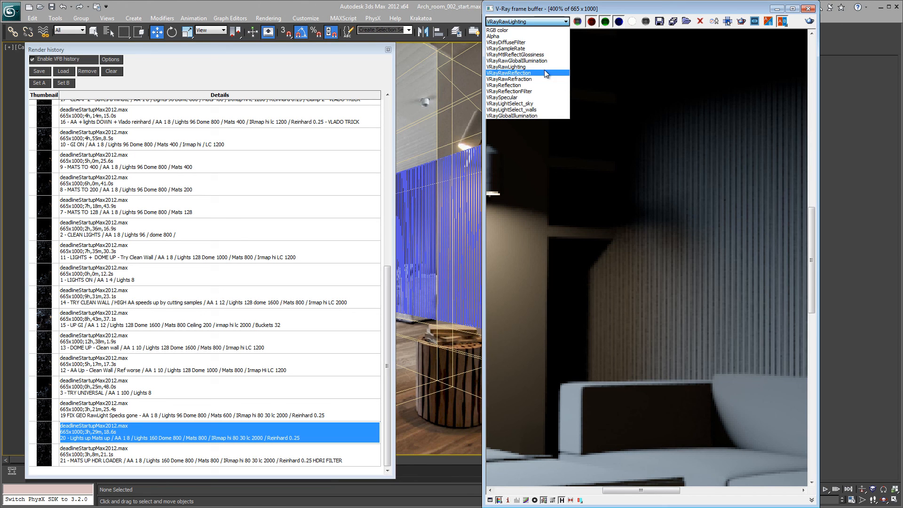
pyautogui.click(519, 31)
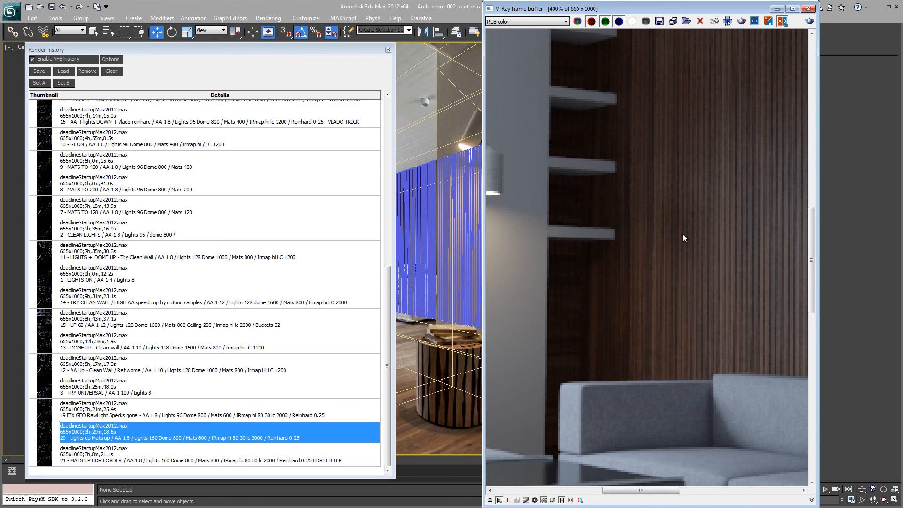
# Select the "21 - MATS UP HDR LOADER" entry in the render history and move the frame buffer aside
pyautogui.scroll(-2, 680, 227)
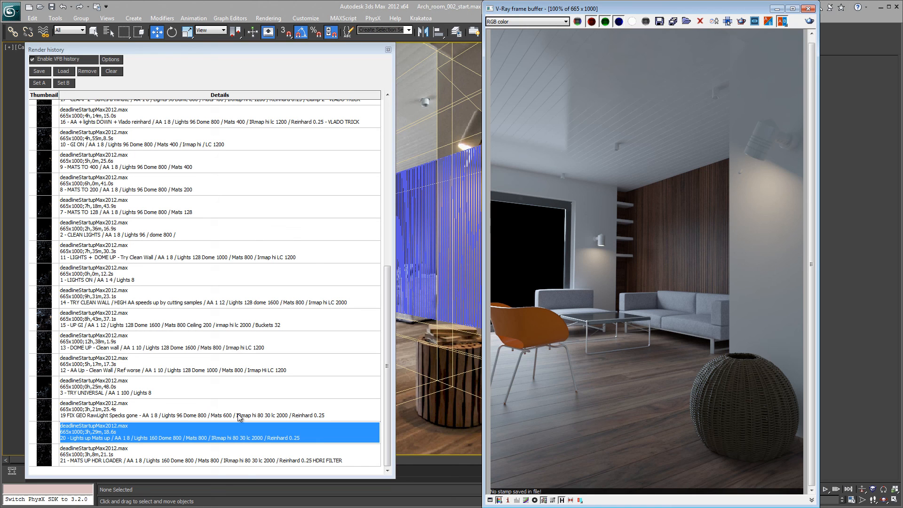
pyautogui.click(107, 465)
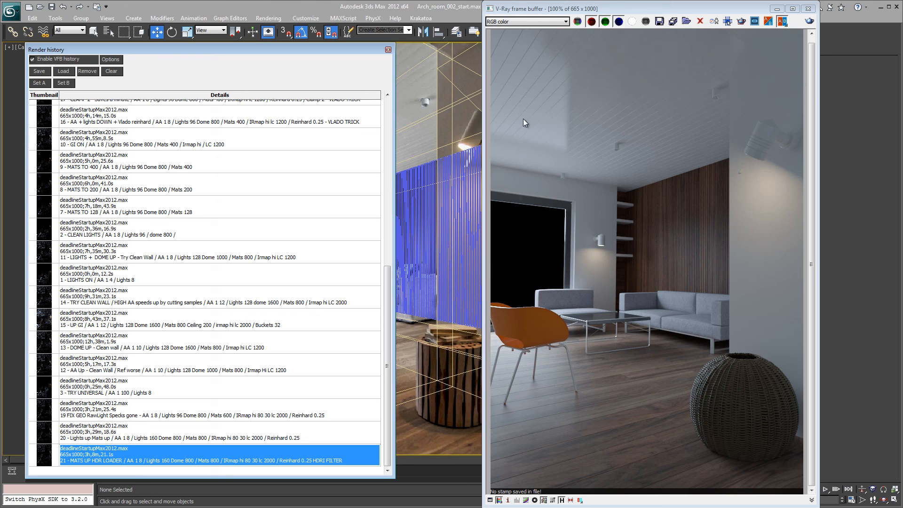
pyautogui.moveTo(622, 14); pyautogui.dragTo(699, 13)
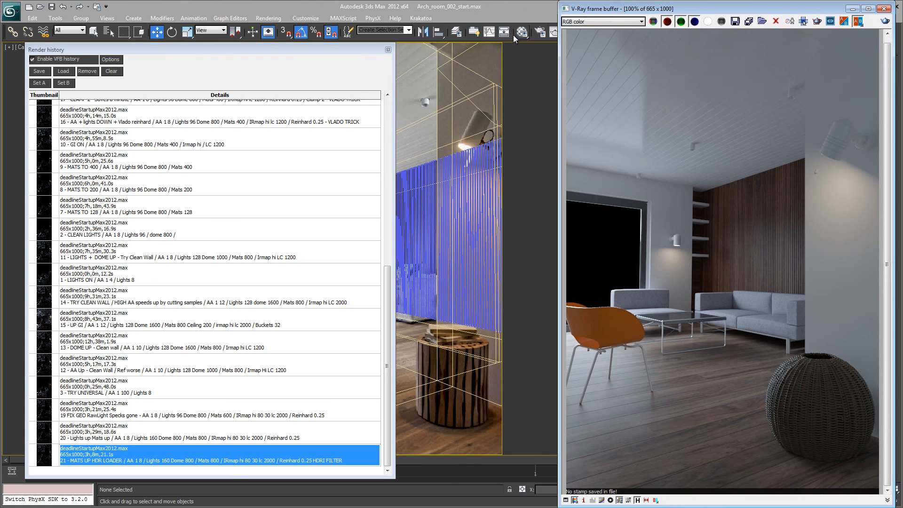
# Replace the Bitmap in the Dark_wood material's diffuse slot with a VRayHDRI map
pyautogui.click(523, 32)
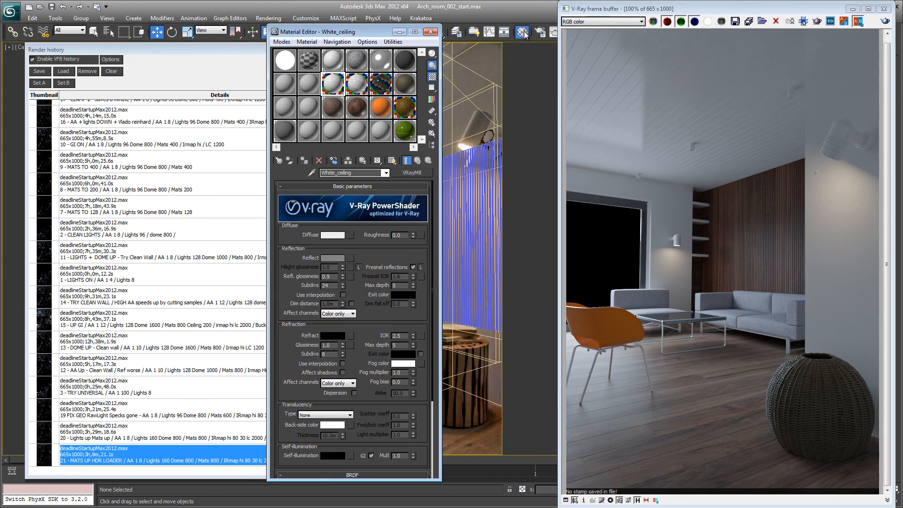
pyautogui.click(333, 107)
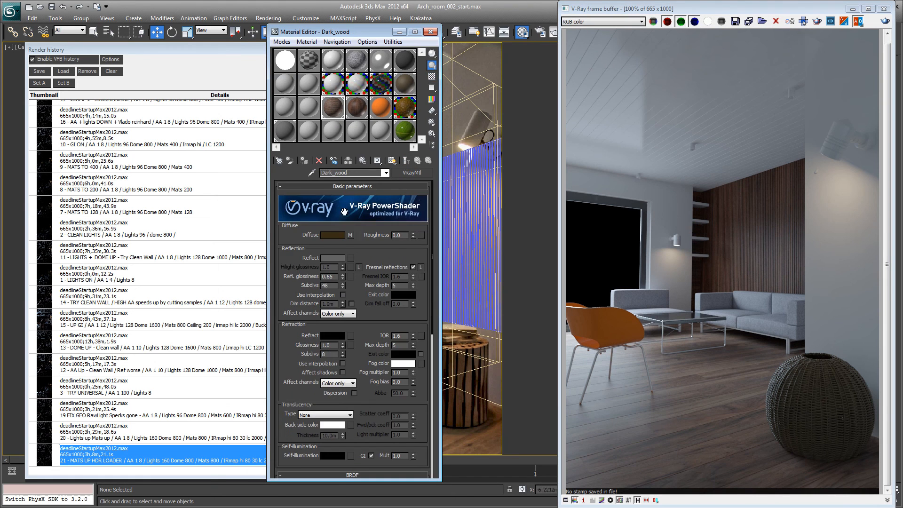
pyautogui.click(350, 234)
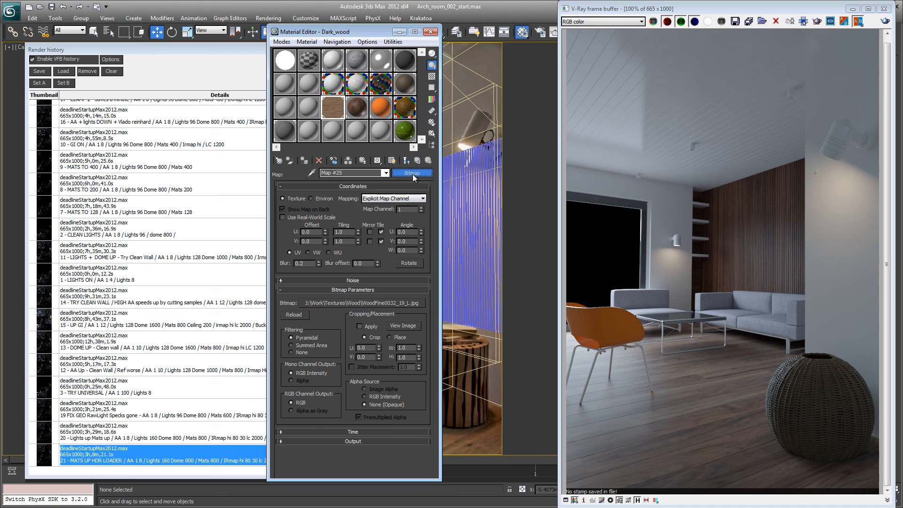
pyautogui.click(413, 174)
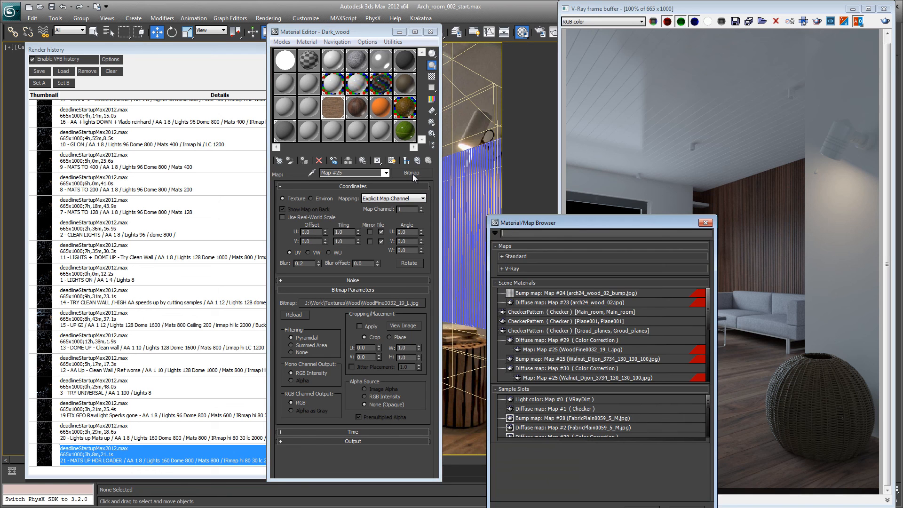
pyautogui.click(526, 268)
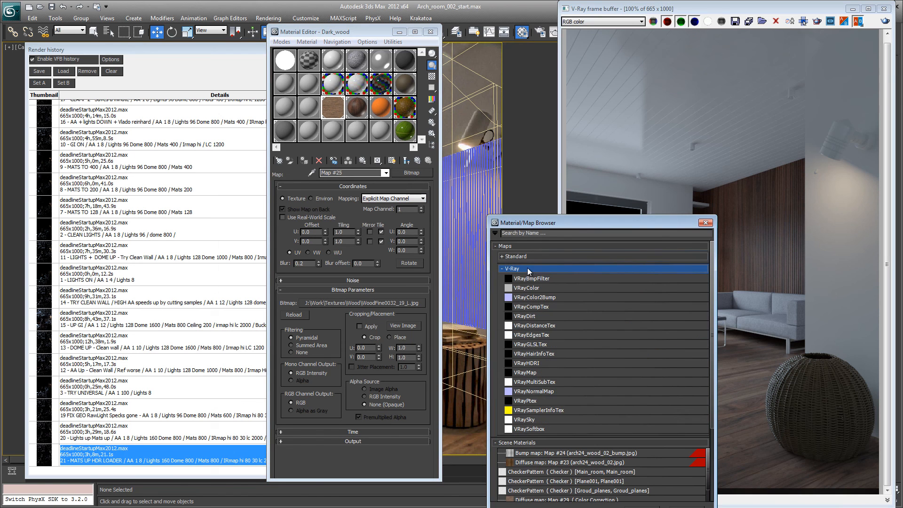
pyautogui.doubleClick(527, 364)
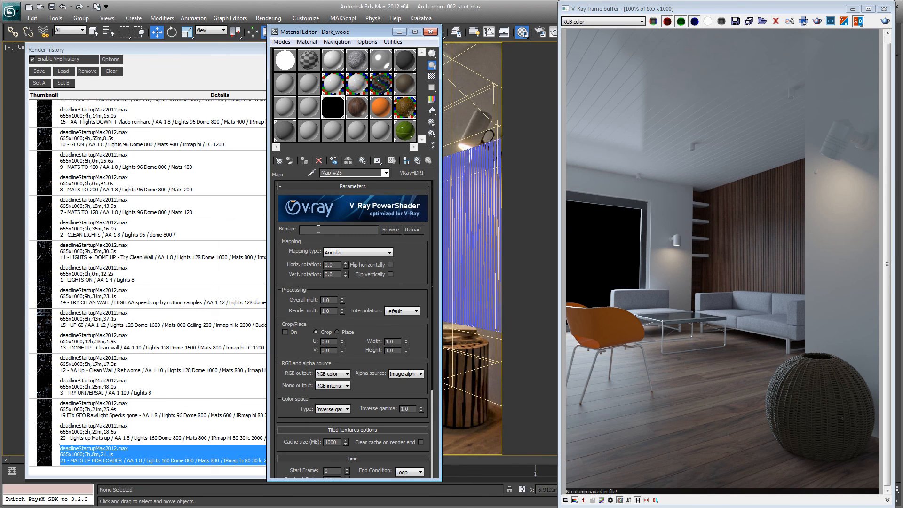
# Set the VRayHDRI map's mapping type to 3ds Max standard and look over its processing settings
pyautogui.click(366, 253)
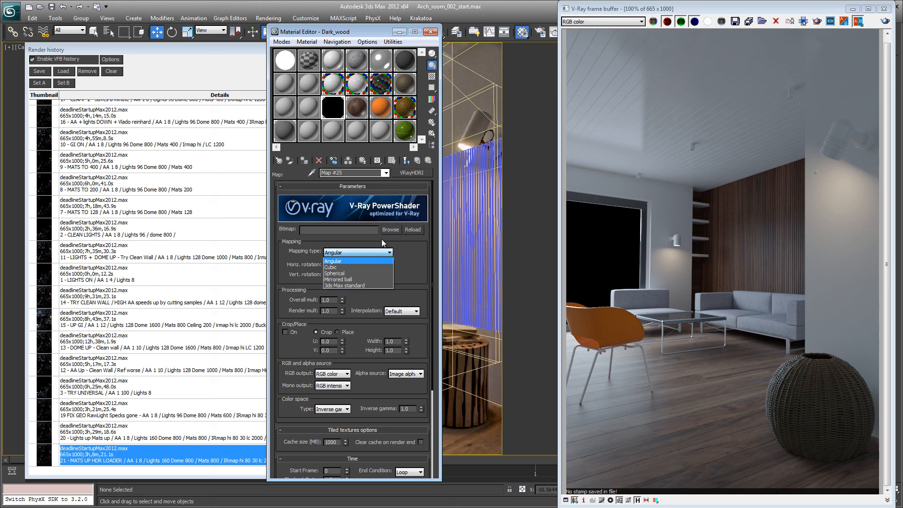
pyautogui.click(345, 285)
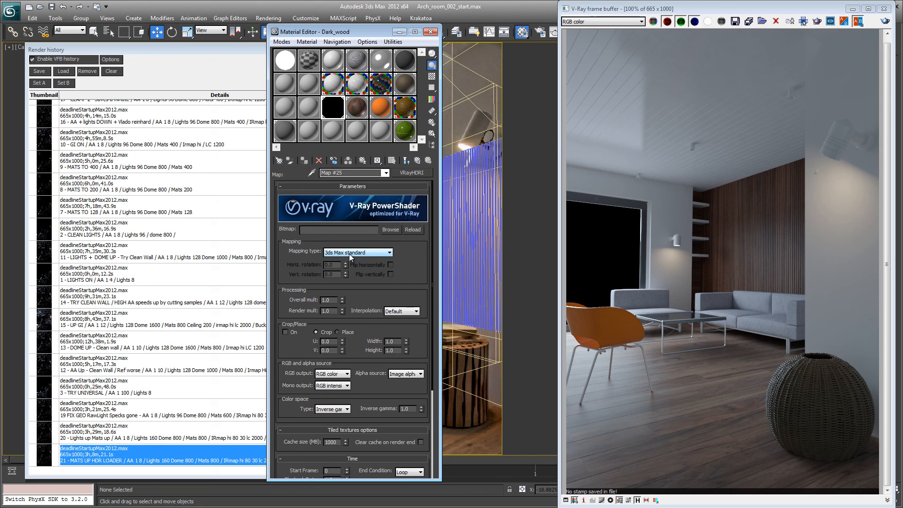
pyautogui.moveTo(406, 301); pyautogui.dragTo(404, 287)
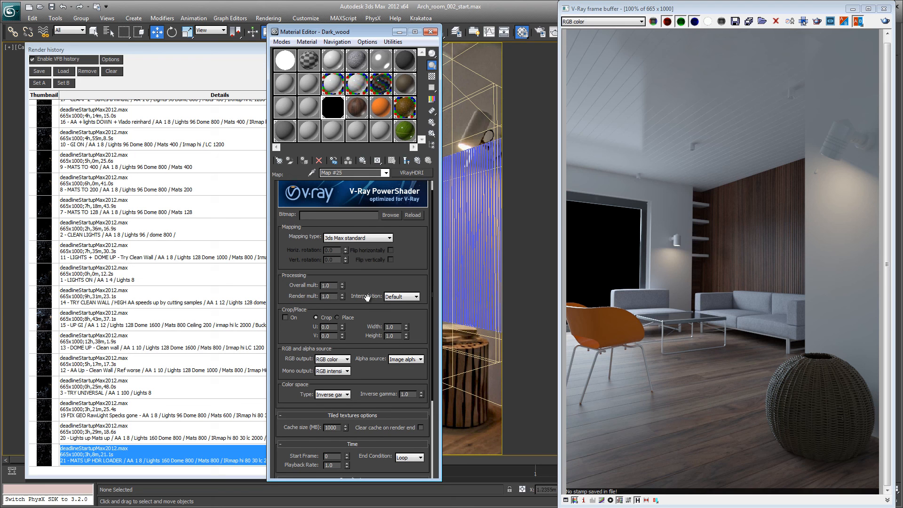
pyautogui.moveTo(374, 286); pyautogui.dragTo(373, 297)
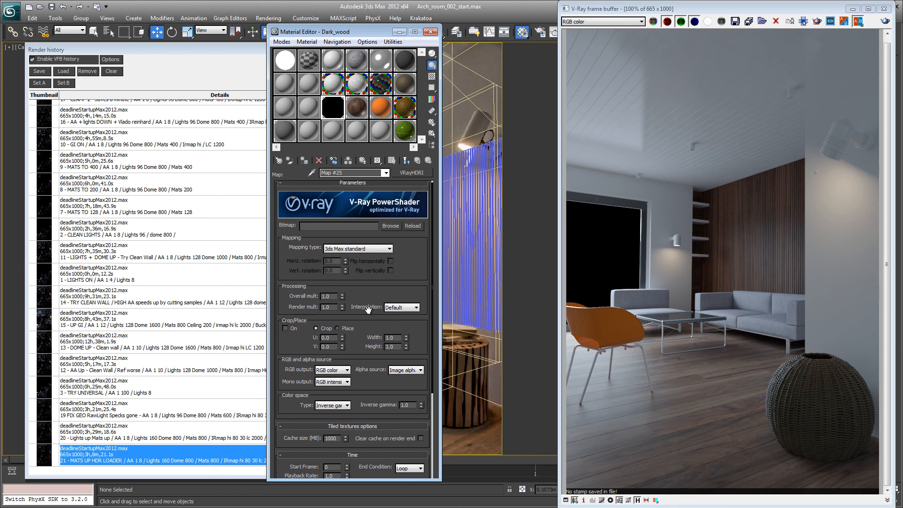
# Examine the blur and filtering settings of the Bitmap in the Dark_wood_wall material's diffuse slot
pyautogui.click(360, 116)
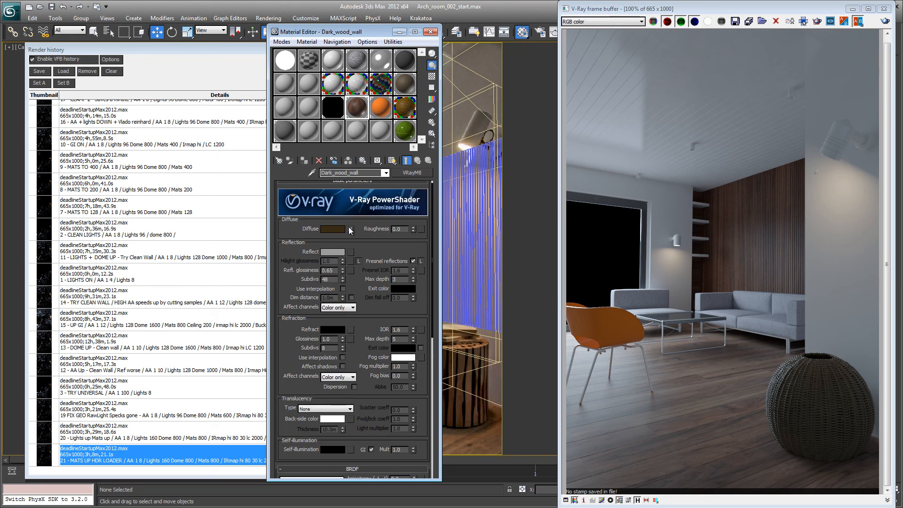
pyautogui.click(351, 230)
pyautogui.click(391, 197)
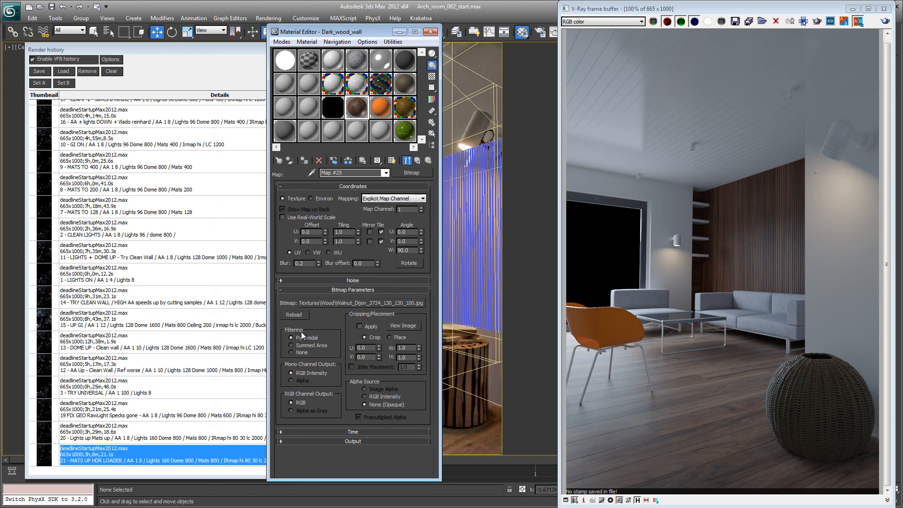
pyautogui.doubleClick(301, 263)
# Return to the VRayHDRI map of the Dark_wood material and review its interpolation options, keeping Default
pyautogui.click(338, 112)
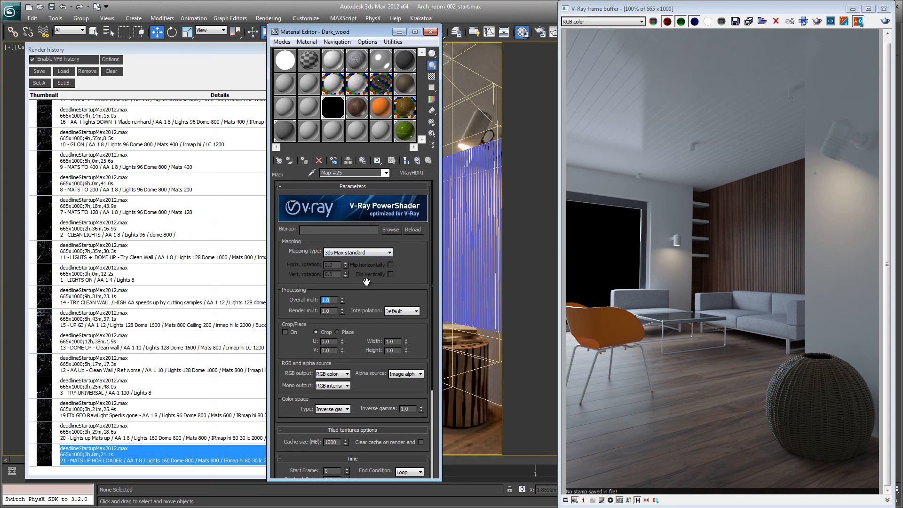
pyautogui.click(394, 312)
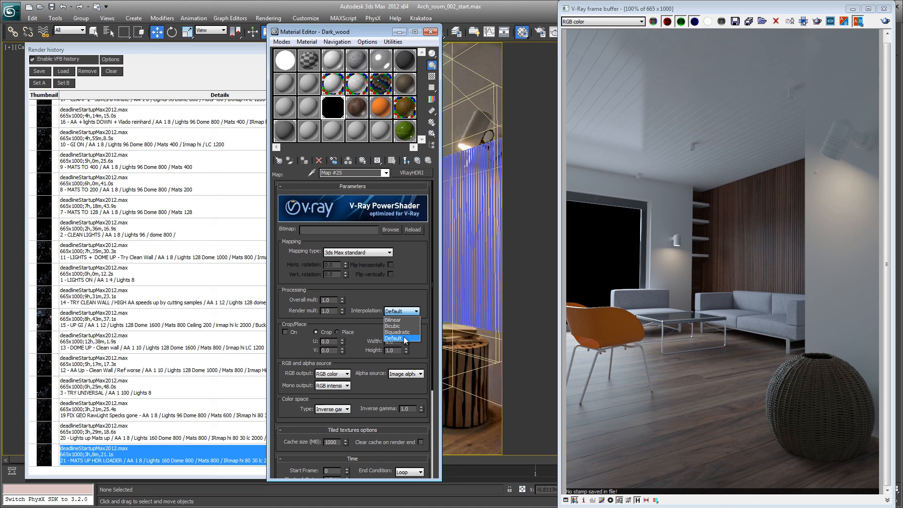
pyautogui.click(415, 264)
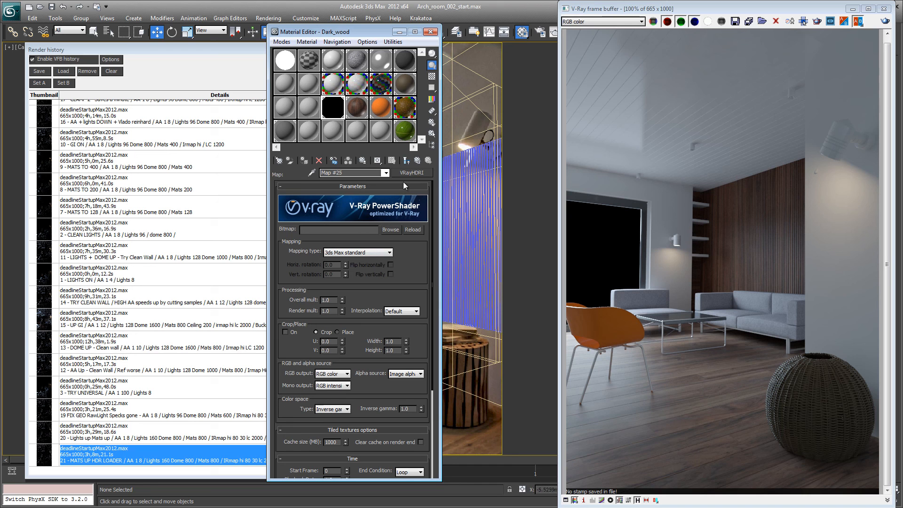
# Inspect the VRaySampleRate element of the current frame buffer image, ending on RGB color
pyautogui.click(97, 462)
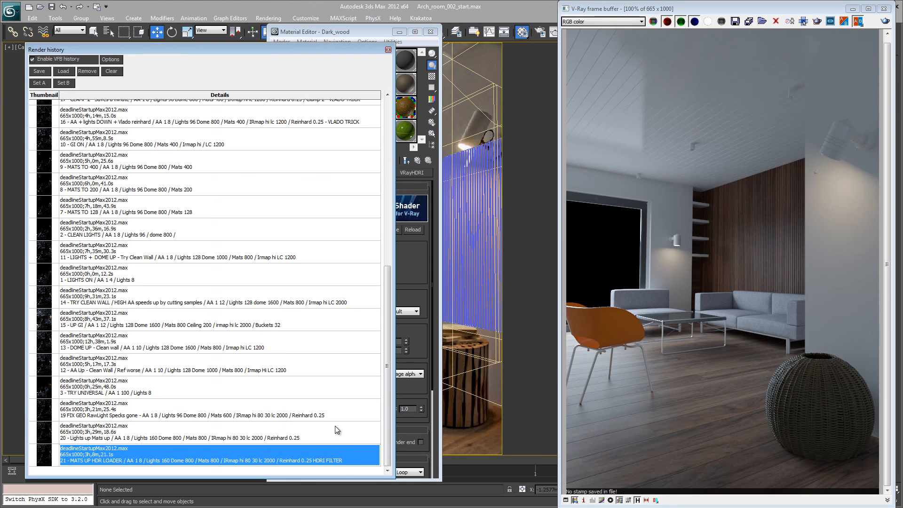
pyautogui.click(627, 21)
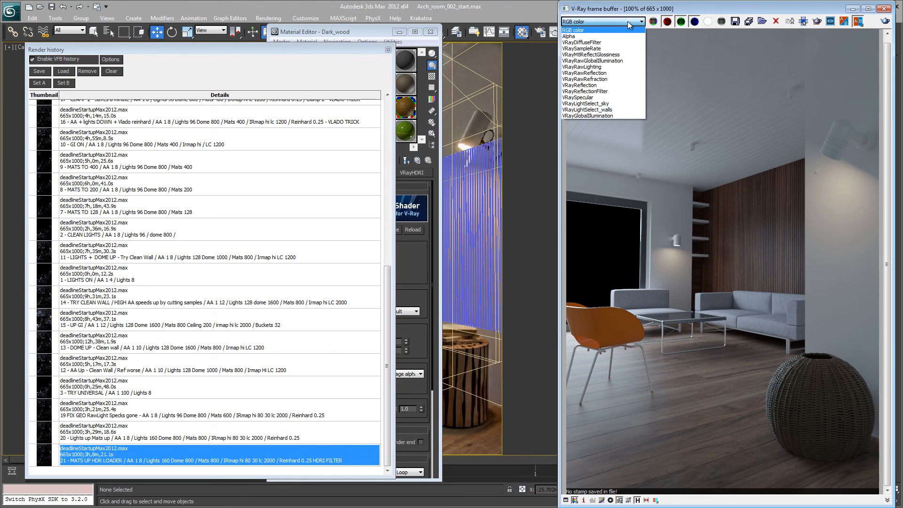
pyautogui.click(619, 48)
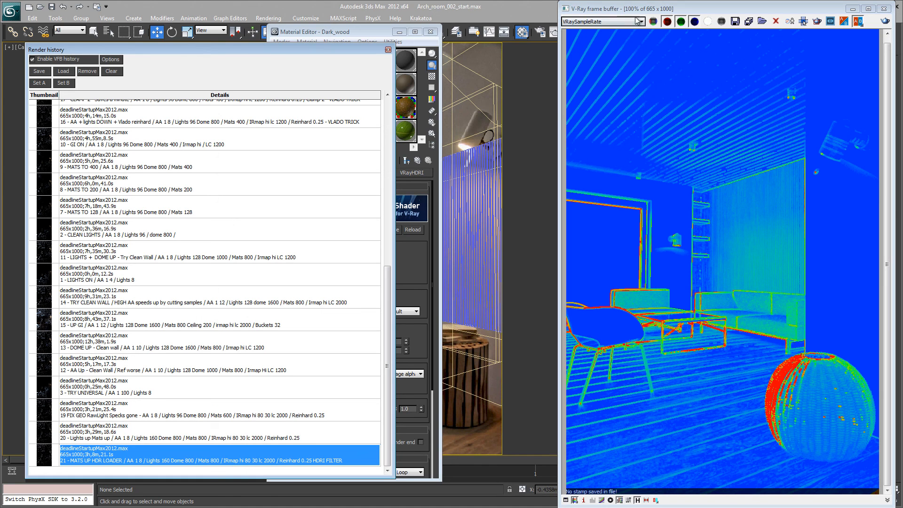
pyautogui.click(603, 22)
pyautogui.click(583, 30)
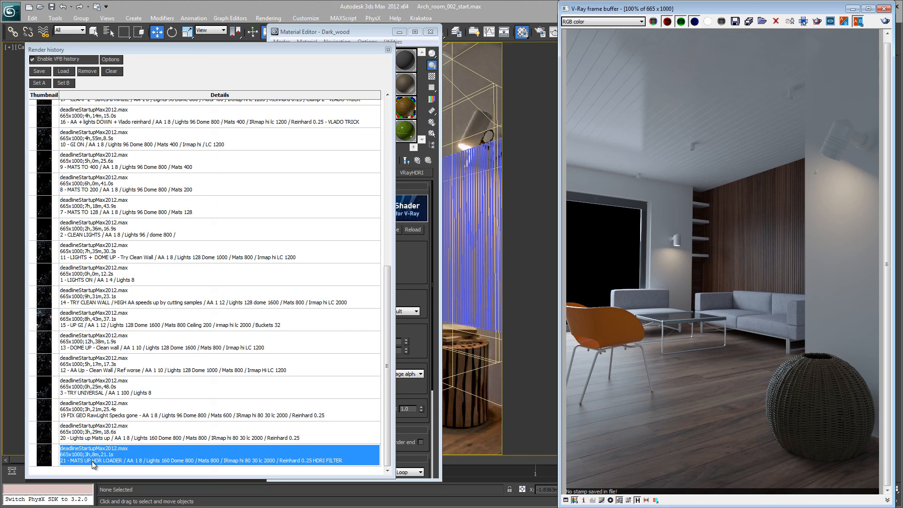
# Compare the history entries of renders 20, 21 and 4 for time and settings, ending on render 21
pyautogui.doubleClick(100, 439)
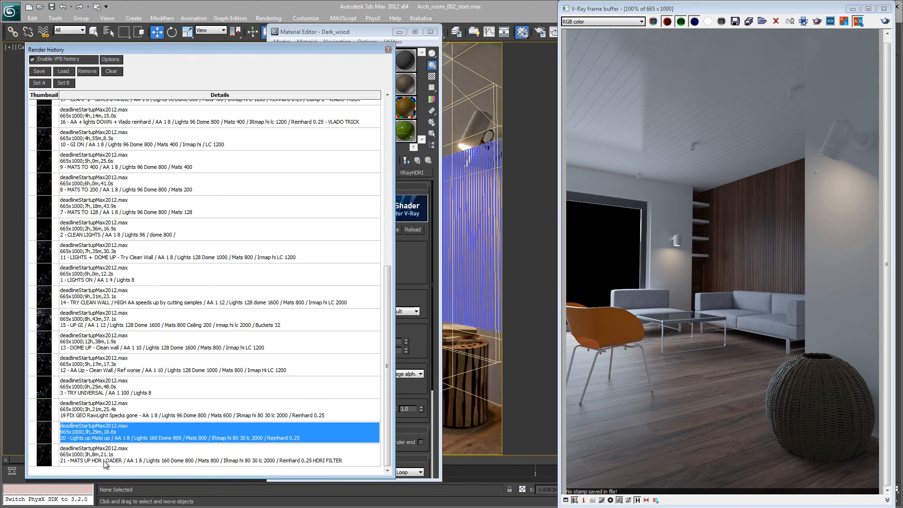
pyautogui.click(82, 463)
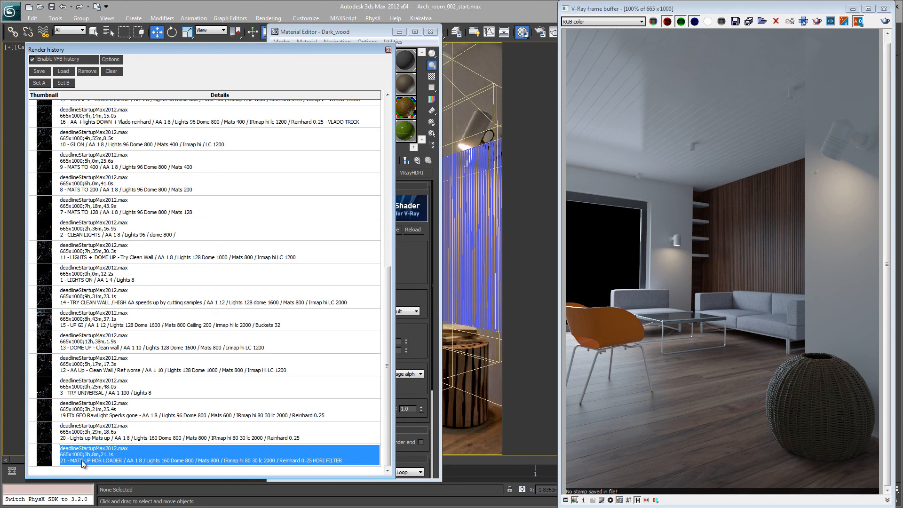
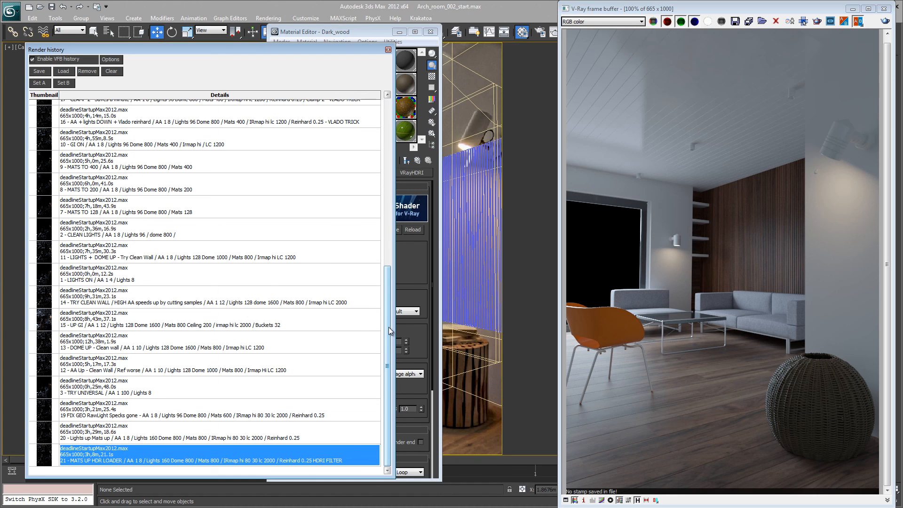
pyautogui.moveTo(388, 327); pyautogui.dragTo(394, 229)
pyautogui.click(97, 229)
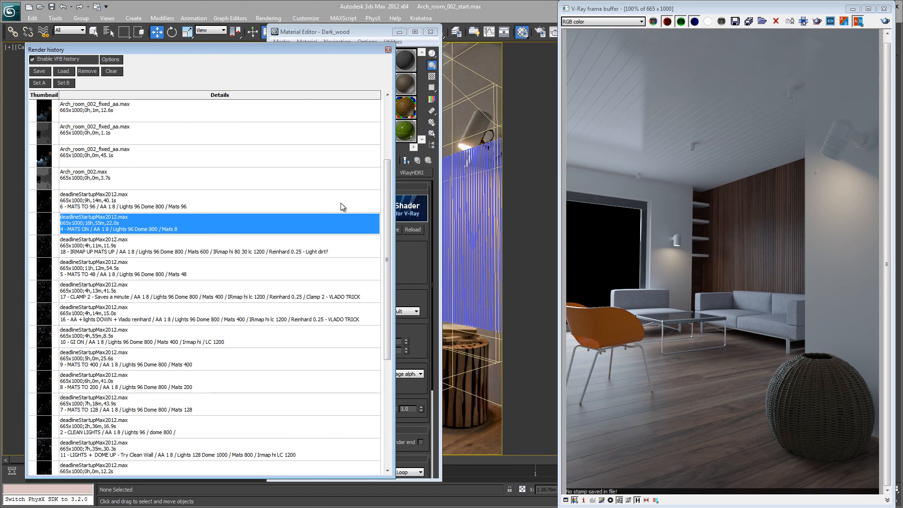
pyautogui.moveTo(386, 180); pyautogui.dragTo(351, 353)
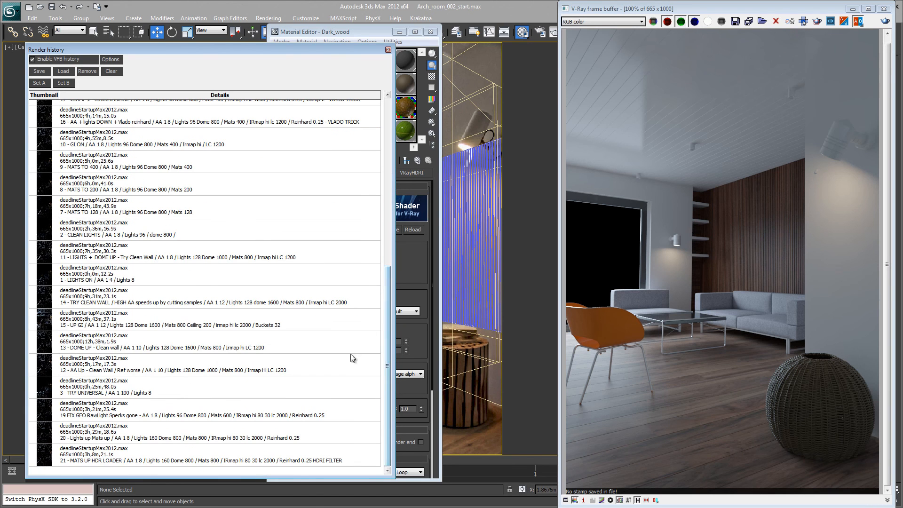
pyautogui.click(105, 464)
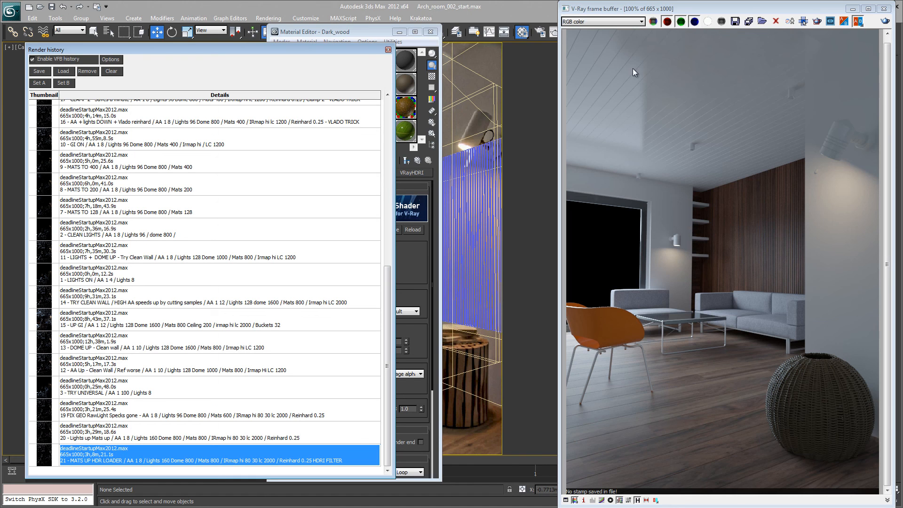
# Open the V-Ray render setup and turn off indirect illumination (GI)
pyautogui.click(368, 32)
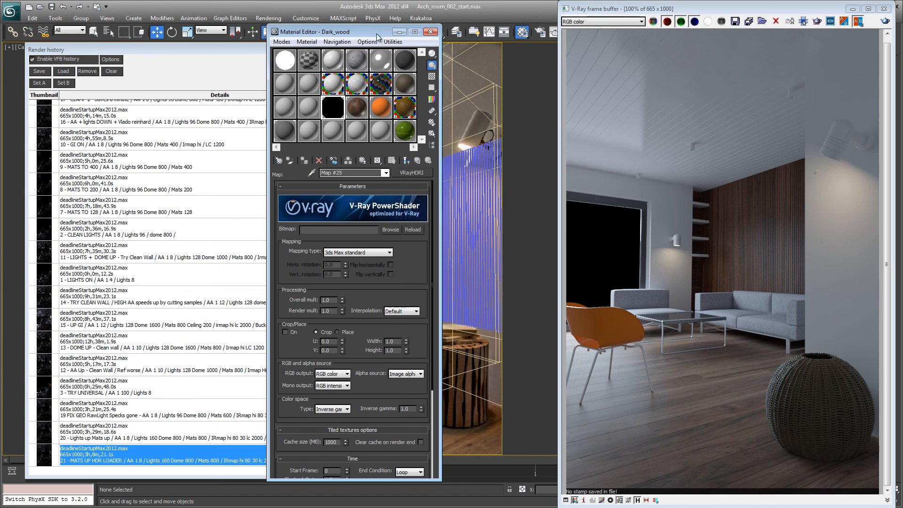
pyautogui.click(539, 33)
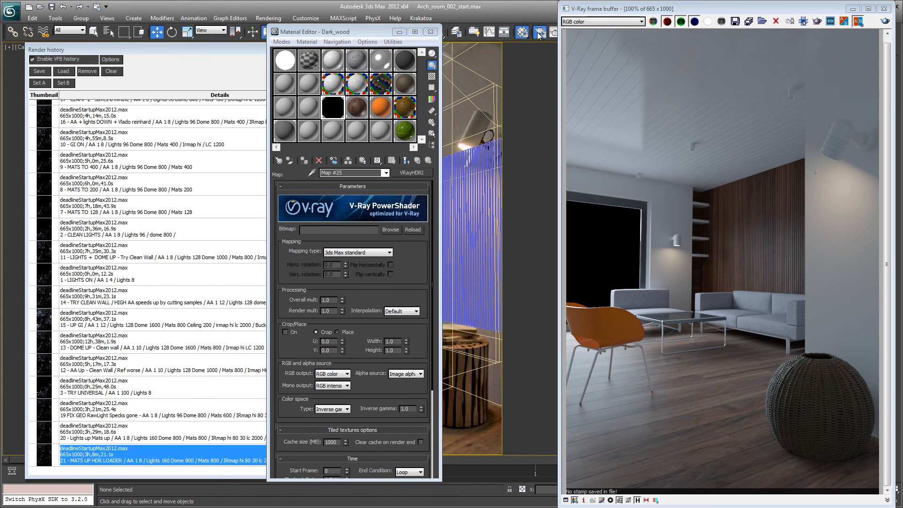
pyautogui.moveTo(547, 53); pyautogui.dragTo(428, 52)
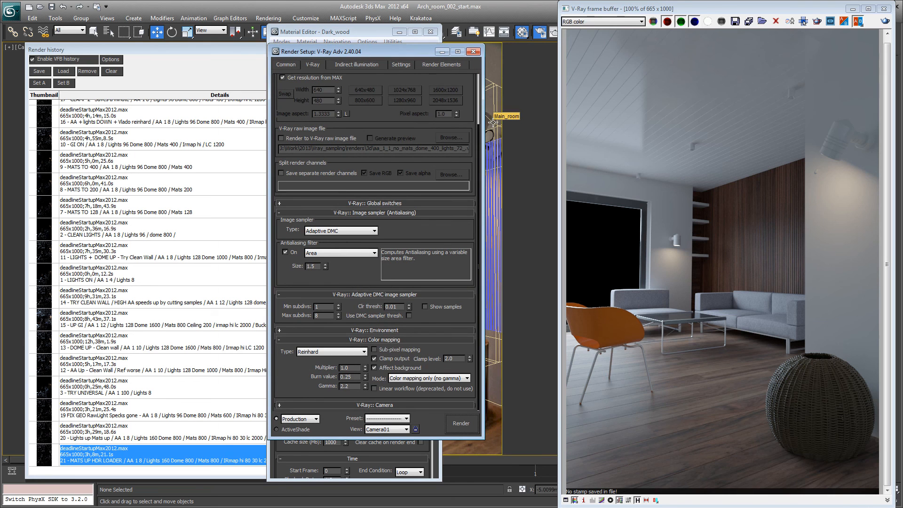
pyautogui.scroll(3, 447, 298)
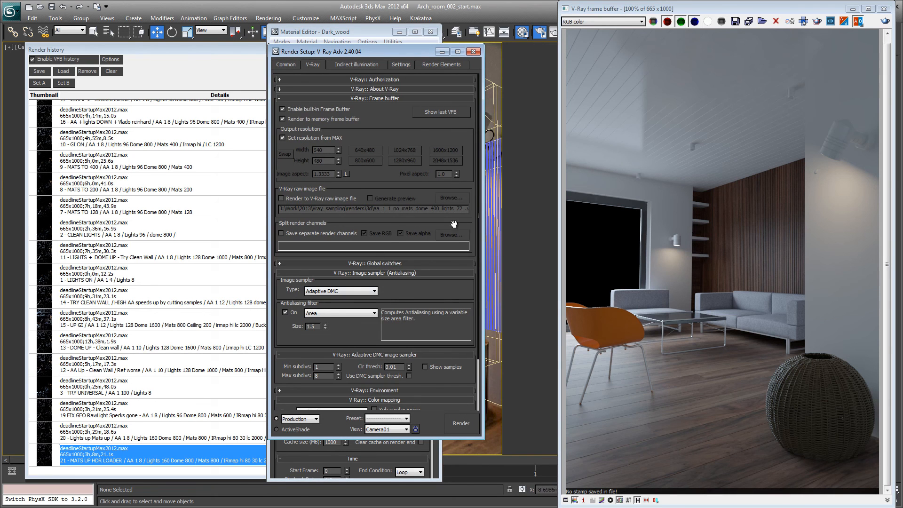
pyautogui.click(360, 65)
pyautogui.click(283, 92)
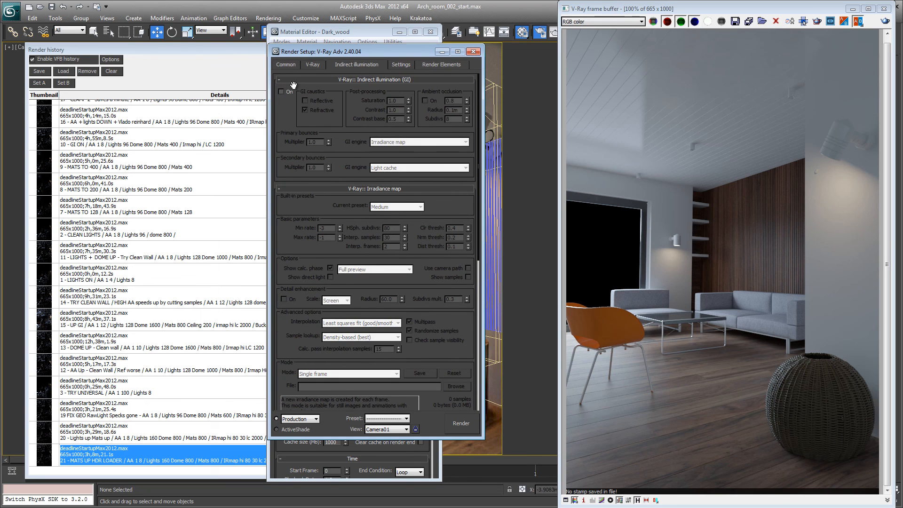
# In the V-Ray global switches, turn off lights and shadows, set Default lights to On and enable Override mtl
pyautogui.click(314, 65)
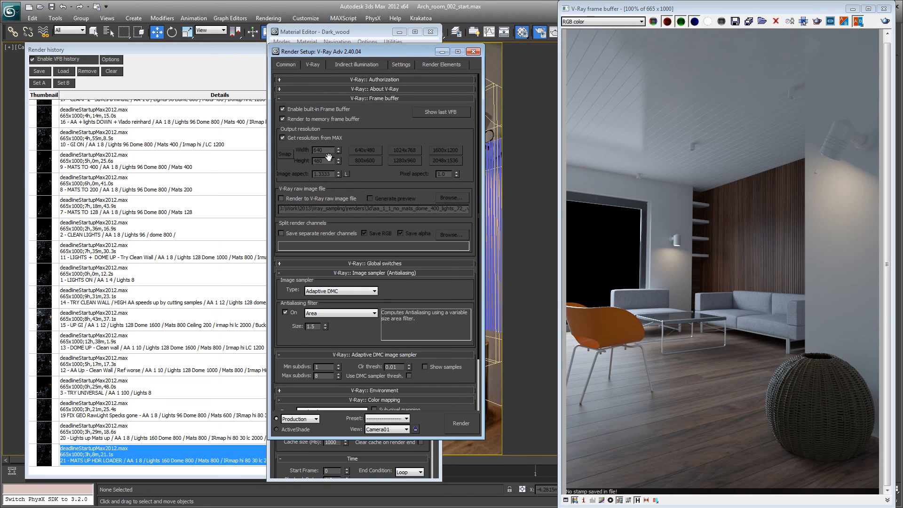
pyautogui.click(388, 273)
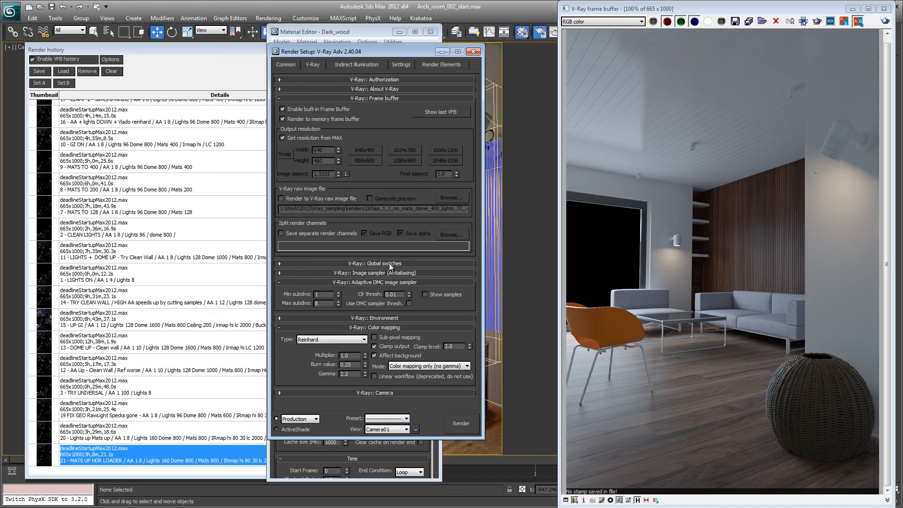
pyautogui.click(389, 263)
pyautogui.click(297, 336)
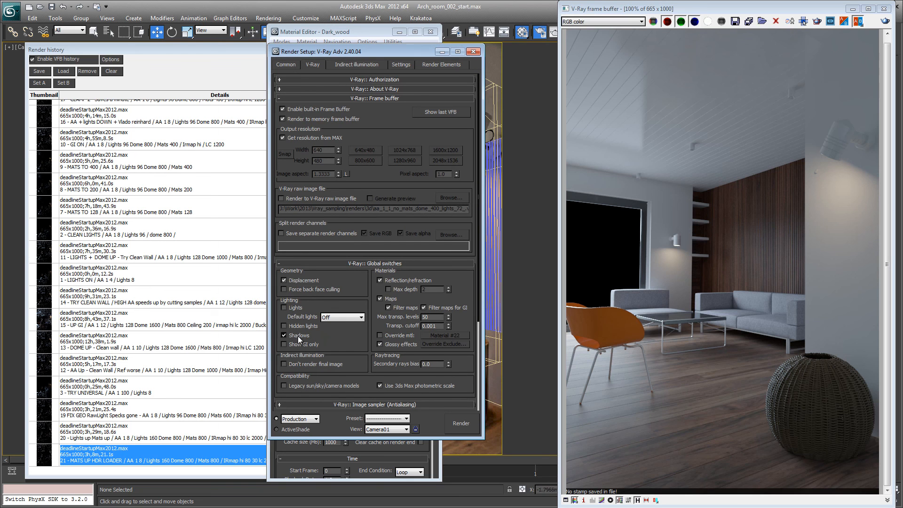
pyautogui.click(333, 319)
pyautogui.click(327, 331)
pyautogui.moveTo(458, 378); pyautogui.dragTo(460, 258)
pyautogui.doubleClick(326, 316)
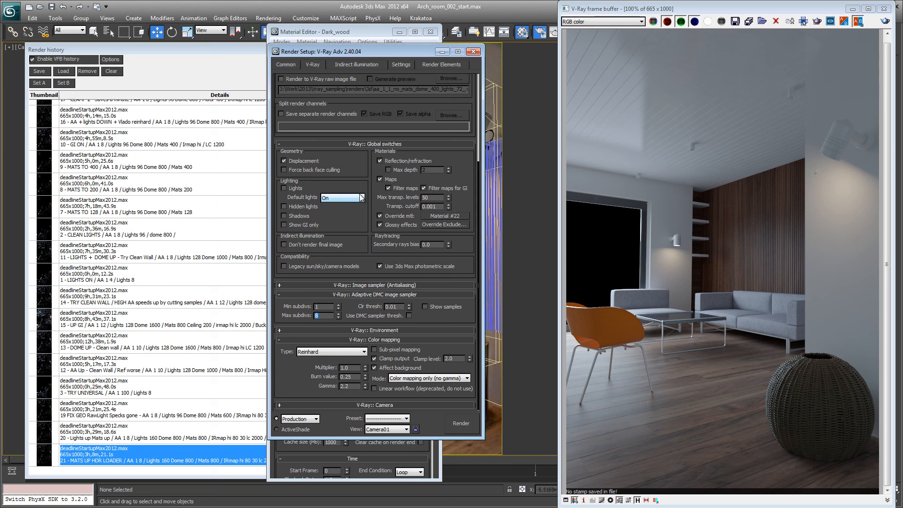
# Toggle lights and shadows on and change the Default lights option in the V-Ray global switches
pyautogui.click(300, 187)
pyautogui.click(300, 216)
pyautogui.click(346, 200)
pyautogui.click(332, 207)
# Inspect the VRayRawLighting and VRayReflection elements of render 21, ending on RGB color
pyautogui.click(626, 21)
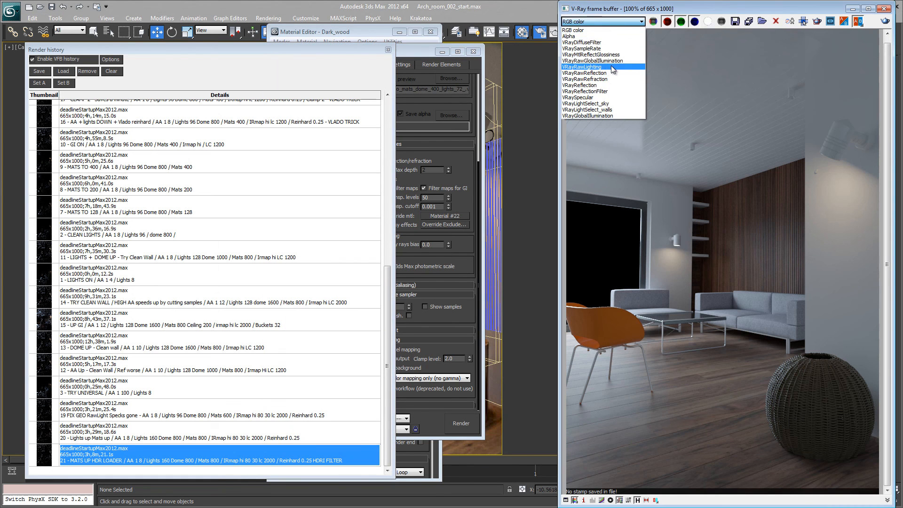
pyautogui.click(611, 65)
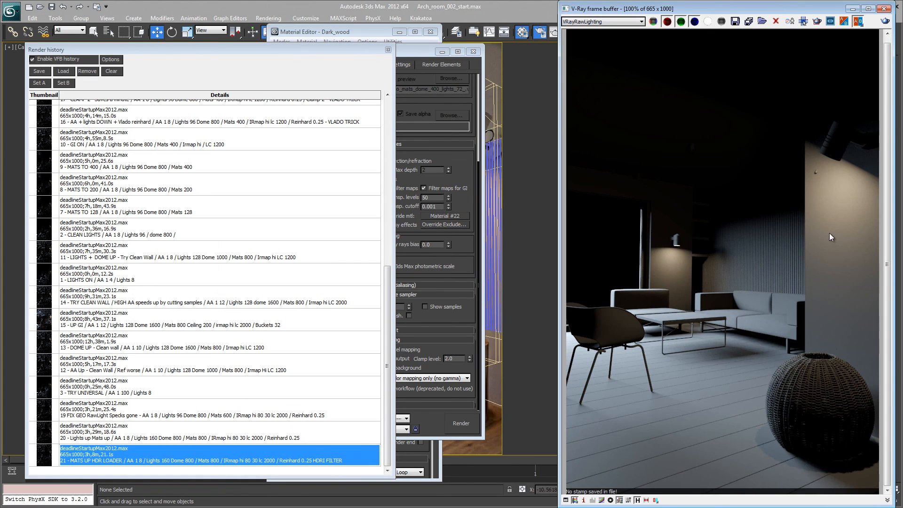
pyautogui.click(626, 22)
pyautogui.click(612, 86)
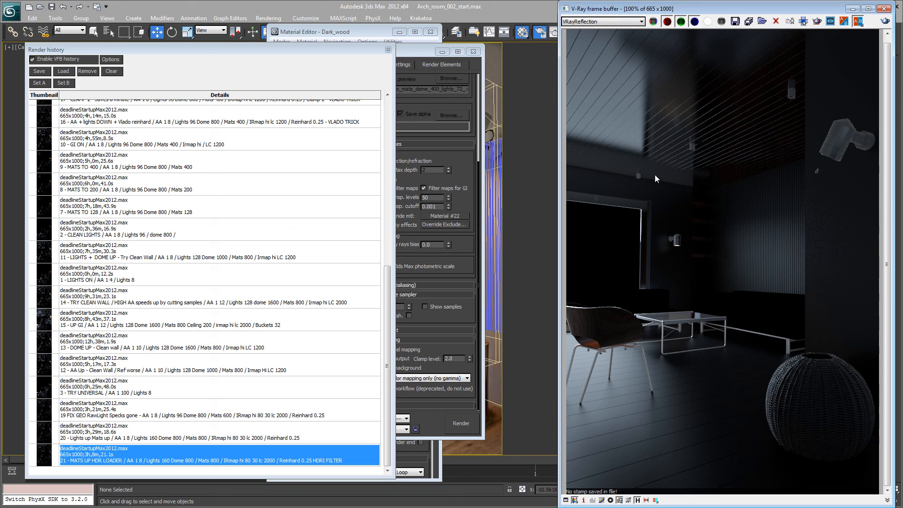
pyautogui.click(626, 22)
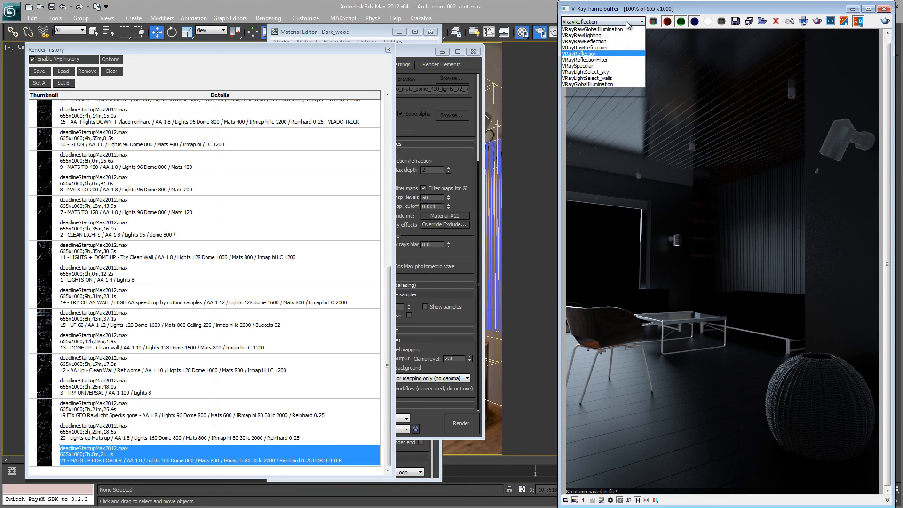
pyautogui.click(612, 31)
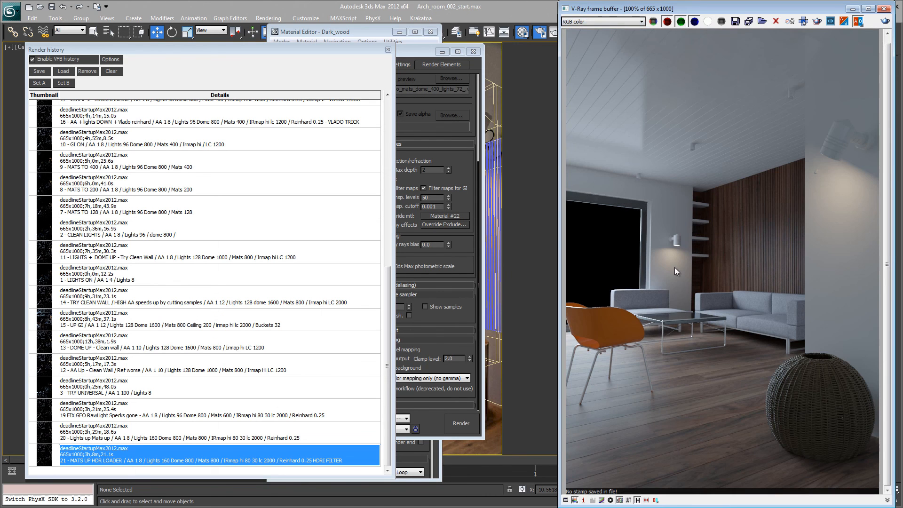